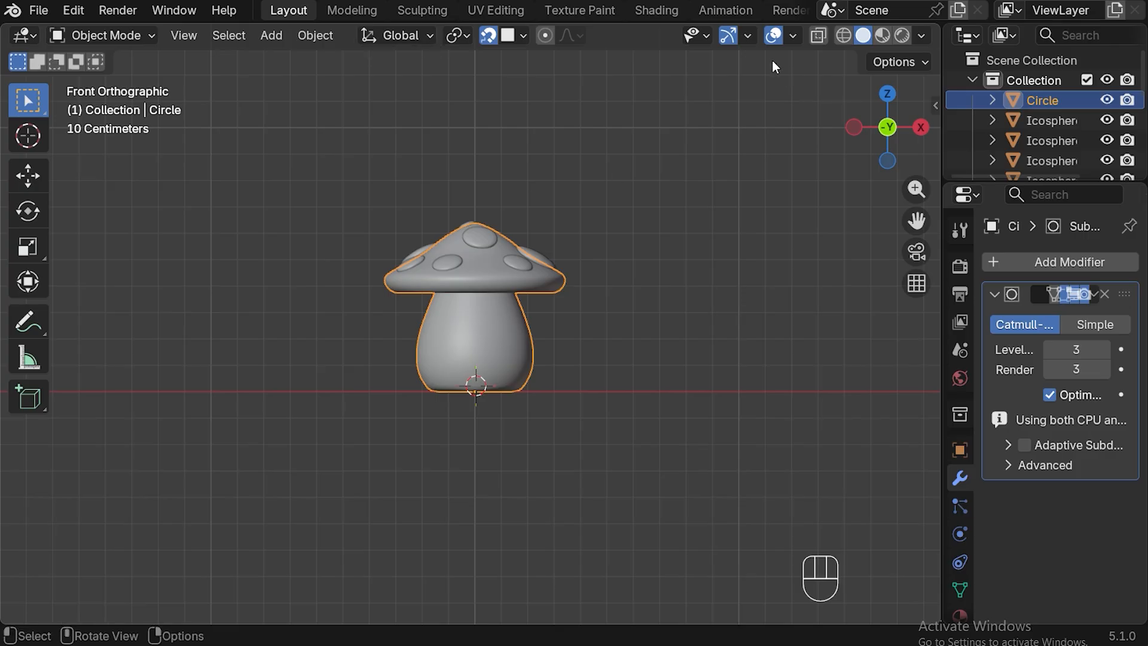
# Turn off snapping, place the 3D cursor beside the mushroom at stem height, and add a cube there
pyautogui.click(488, 36)
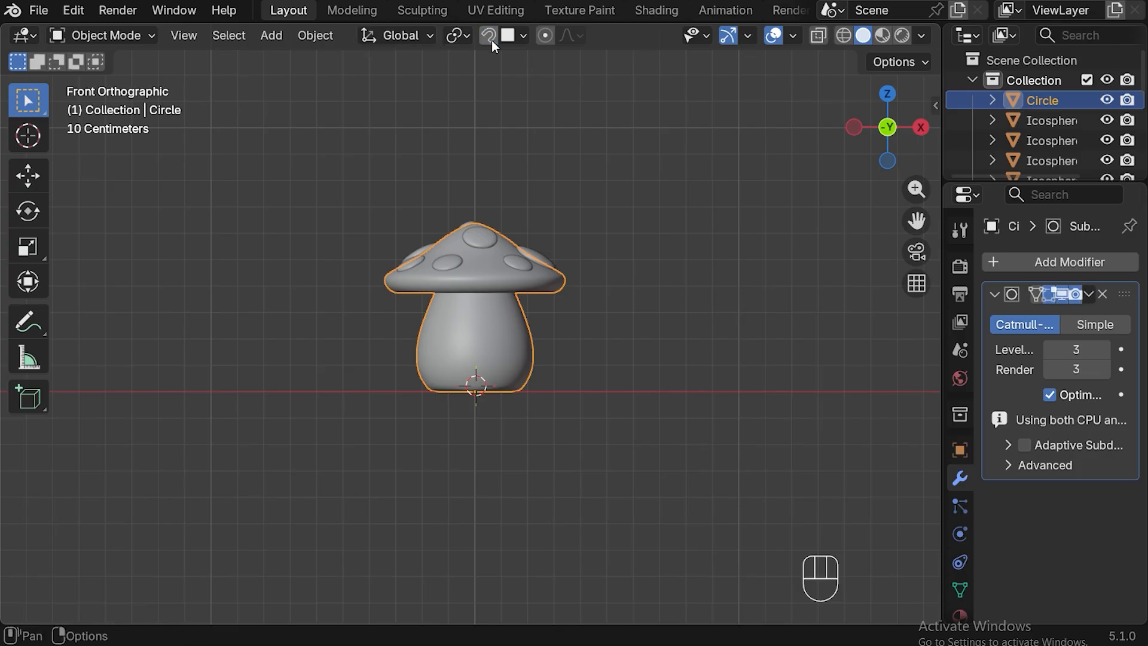
pyautogui.keyDown('shift'); pyautogui.rightClick(633, 324); pyautogui.keyUp('shift')
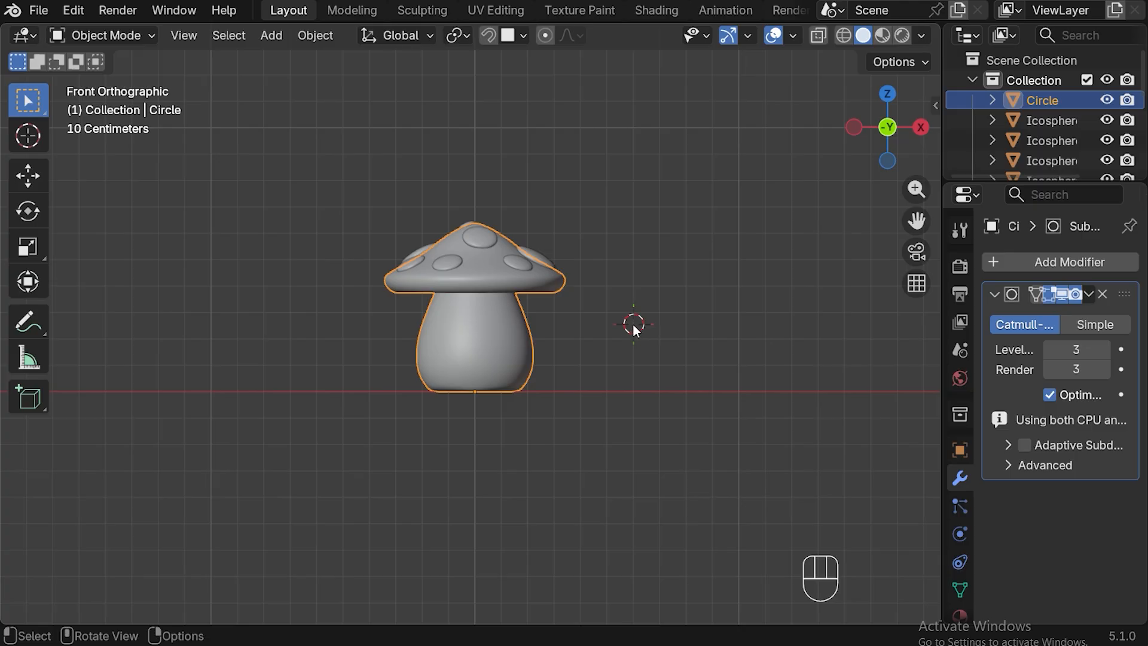
pyautogui.hotkey('shift', 'a')
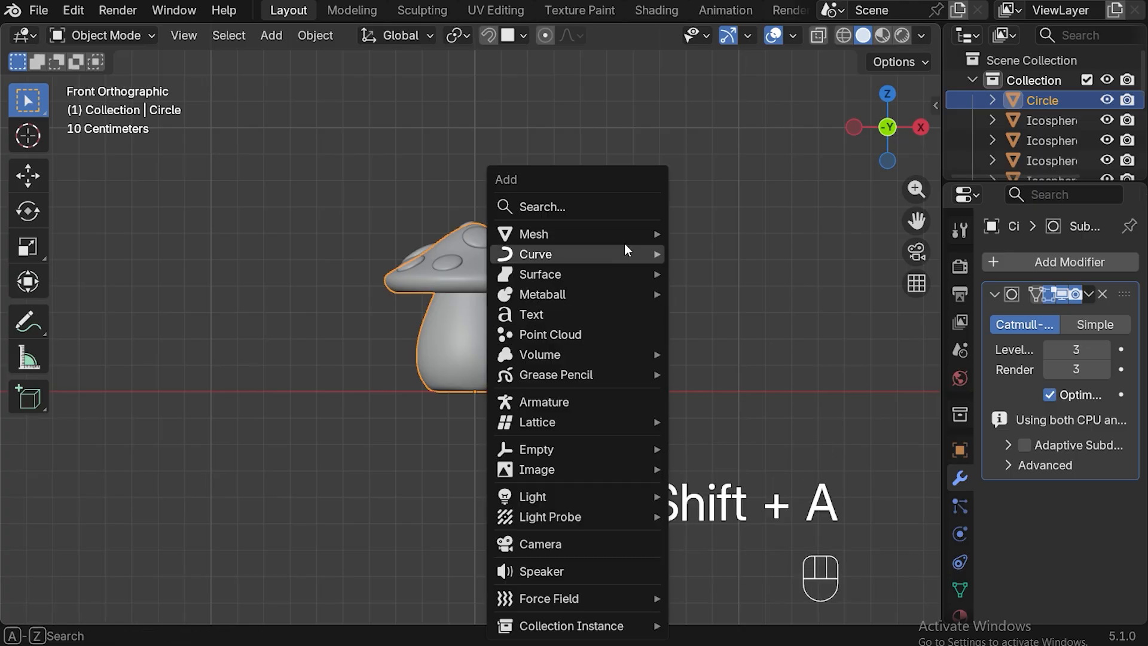
pyautogui.moveTo(625, 237)
pyautogui.click(726, 253)
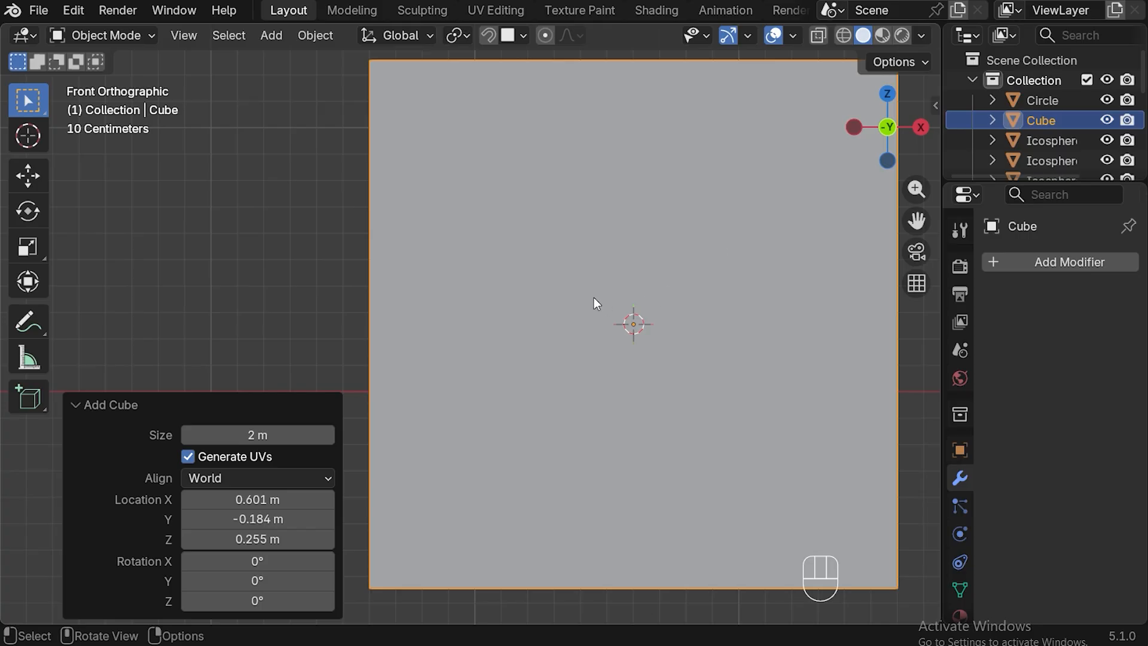
# Scale the cube down to about 0.026 and stretch it about 1.743 times along X into a small brick
pyautogui.press('s')
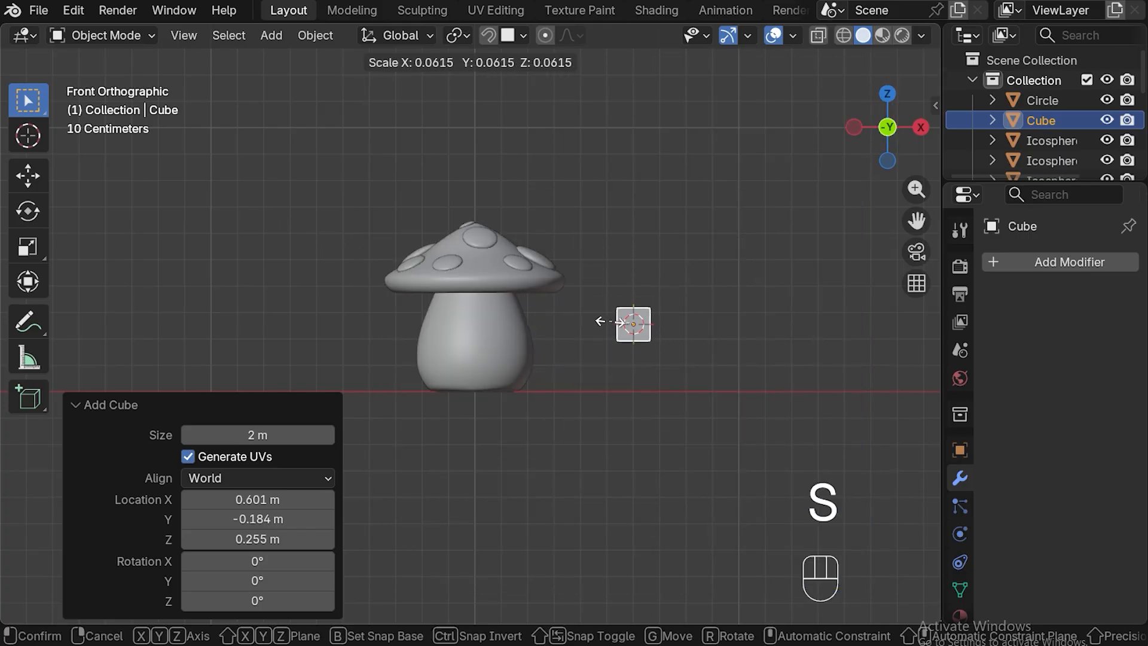
pyautogui.click(616, 320)
pyautogui.press('s')
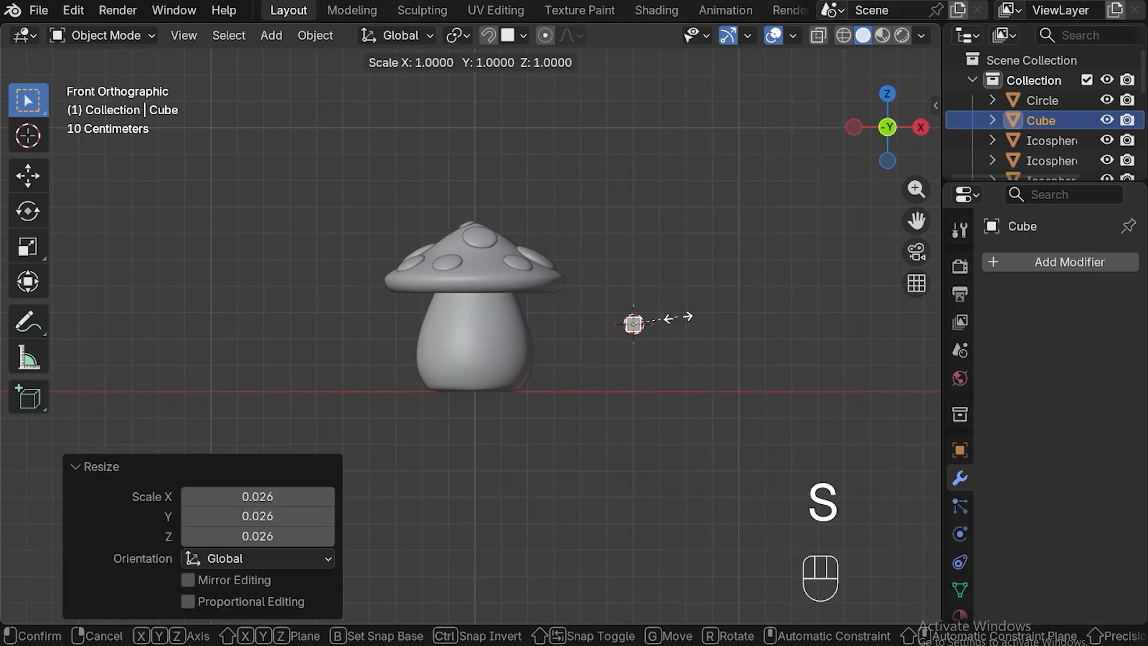
pyautogui.press('x')
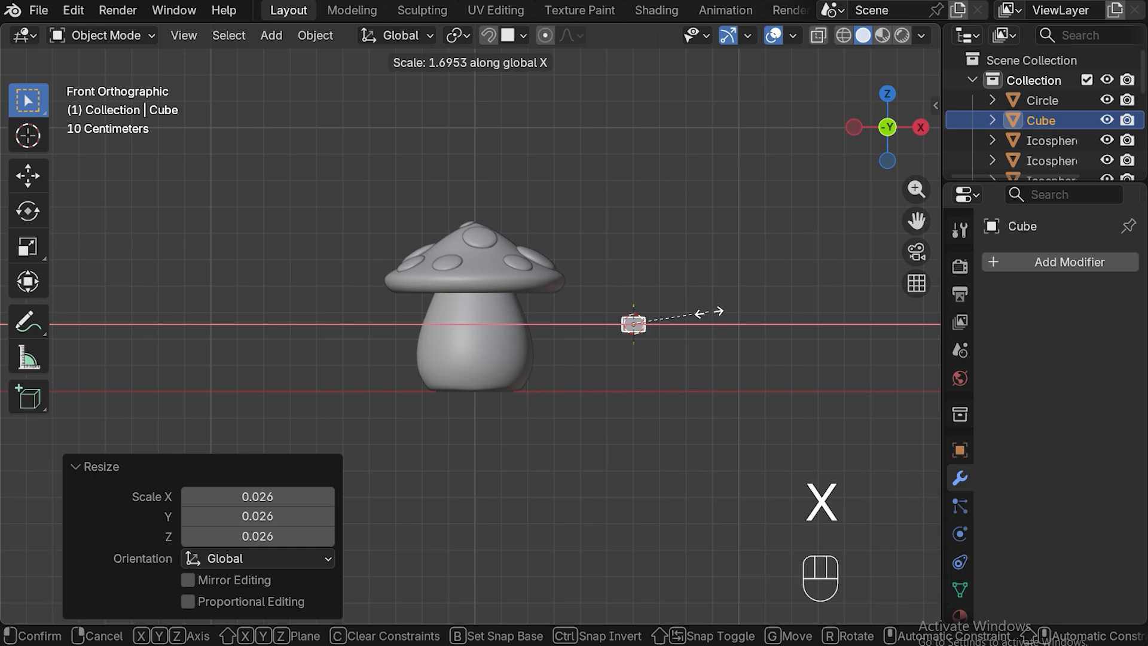
pyautogui.click(711, 311)
# Apply the scale of the small brick
pyautogui.scroll(4, 799, 327)
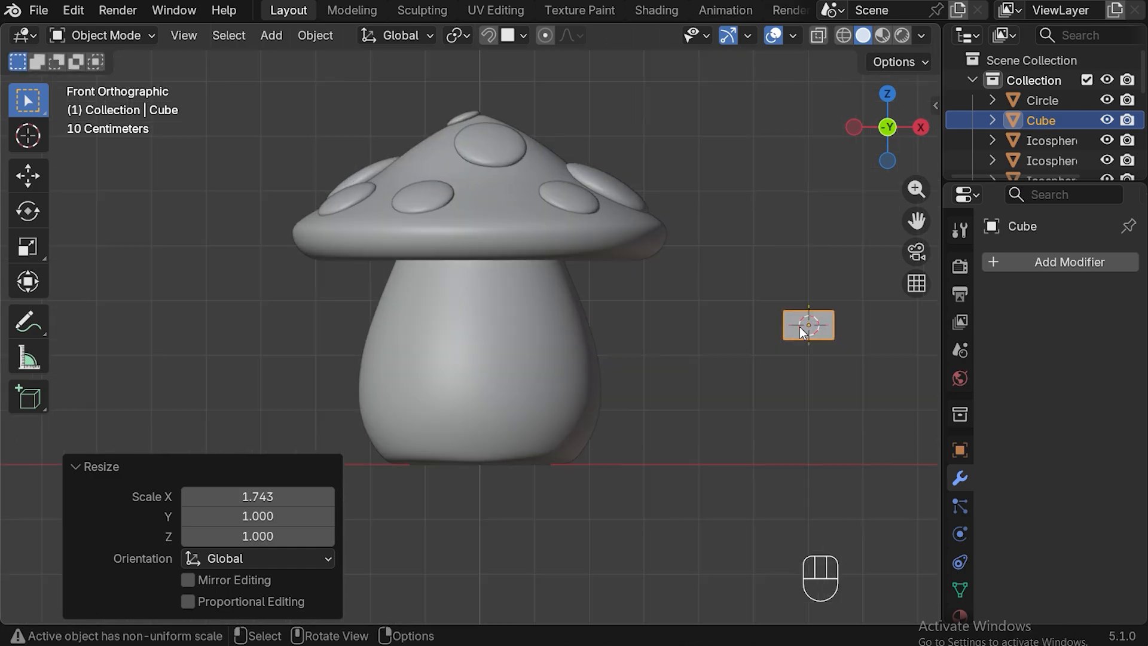
pyautogui.moveTo(916, 220); pyautogui.dragTo(748, 194)
pyautogui.click(75, 465)
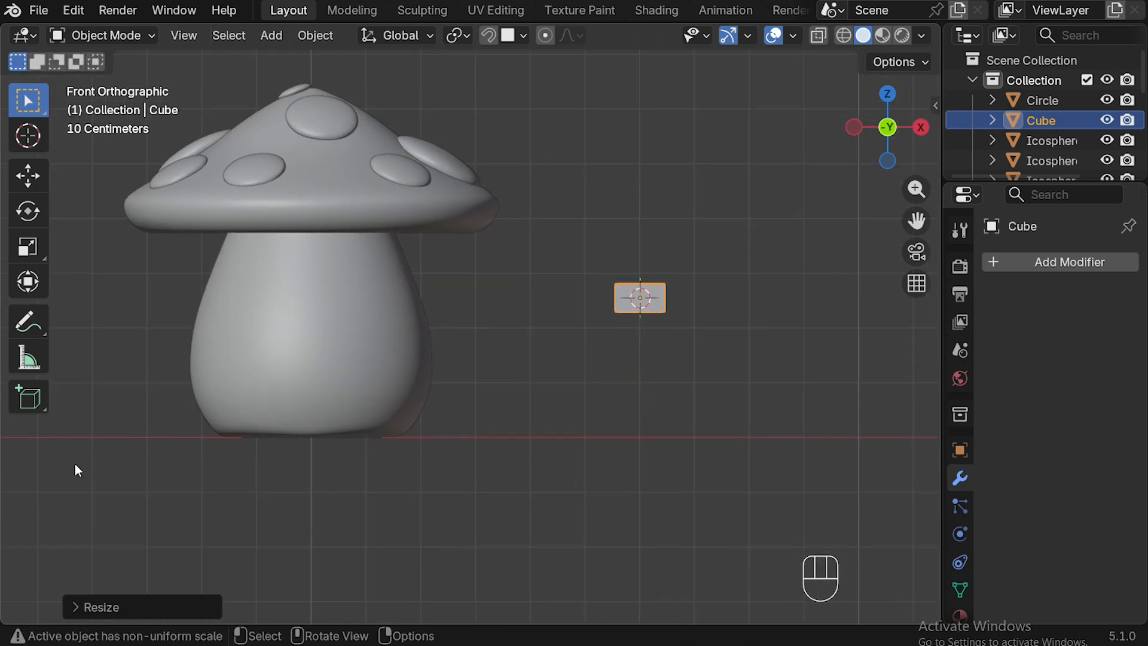
pyautogui.hotkey('ctrl', 'a')
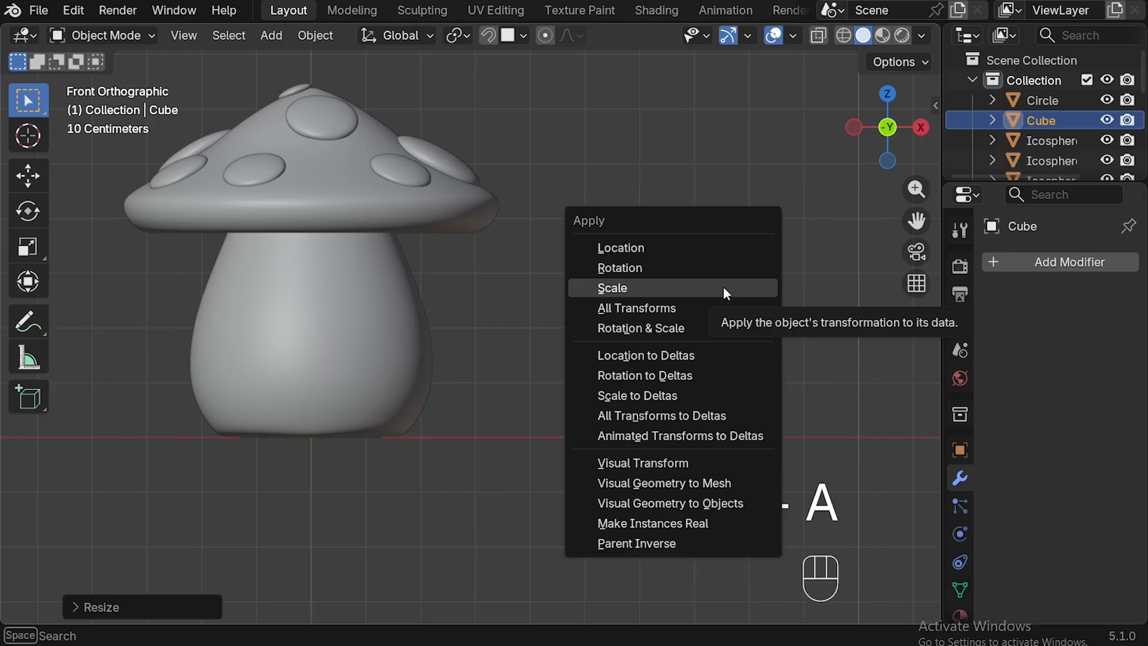
pyautogui.click(714, 288)
# Bevel all edges of the brick in Edit Mode with one segment and an offset of about 0.0034 m
pyautogui.press('Tab')
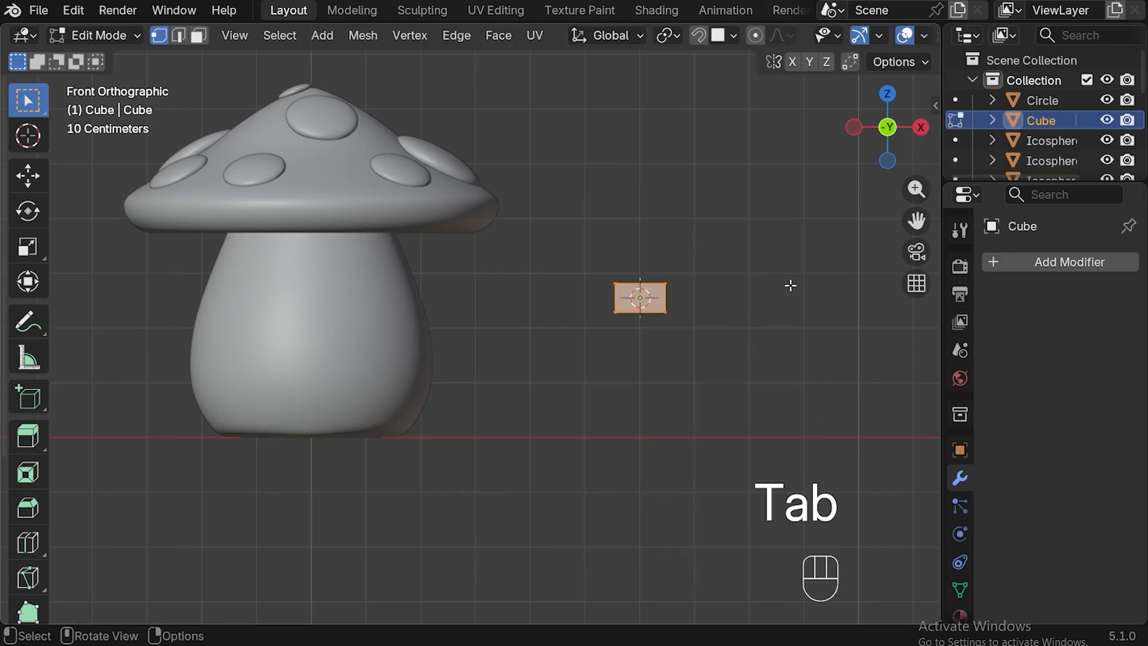
pyautogui.moveTo(916, 221); pyautogui.dragTo(802, 227)
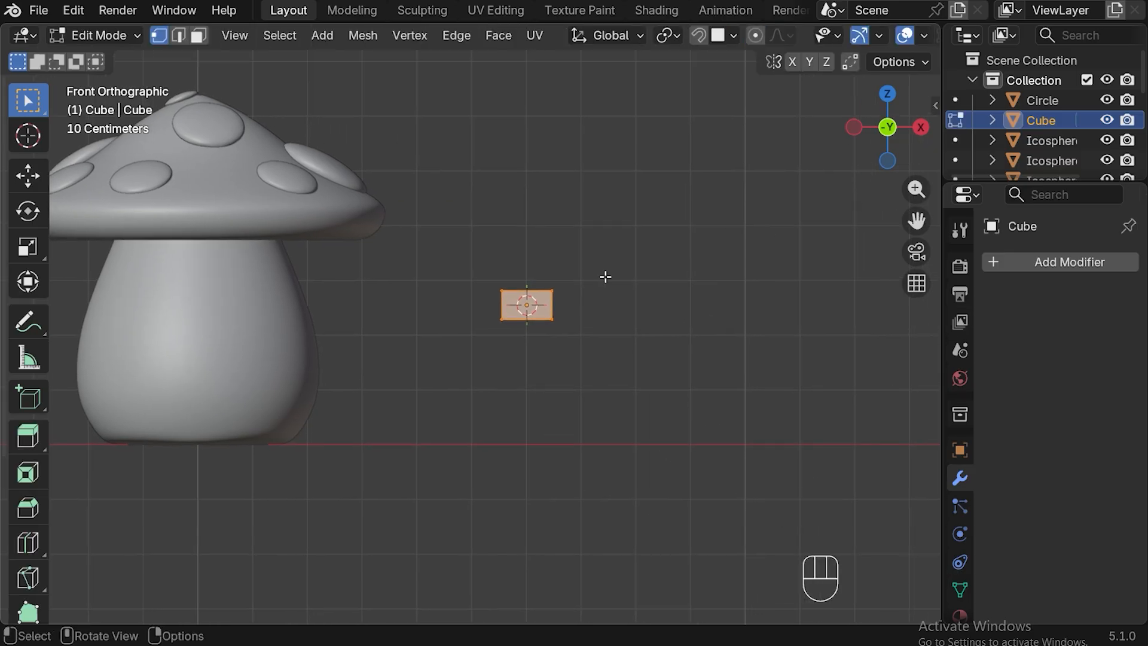
pyautogui.press('2')
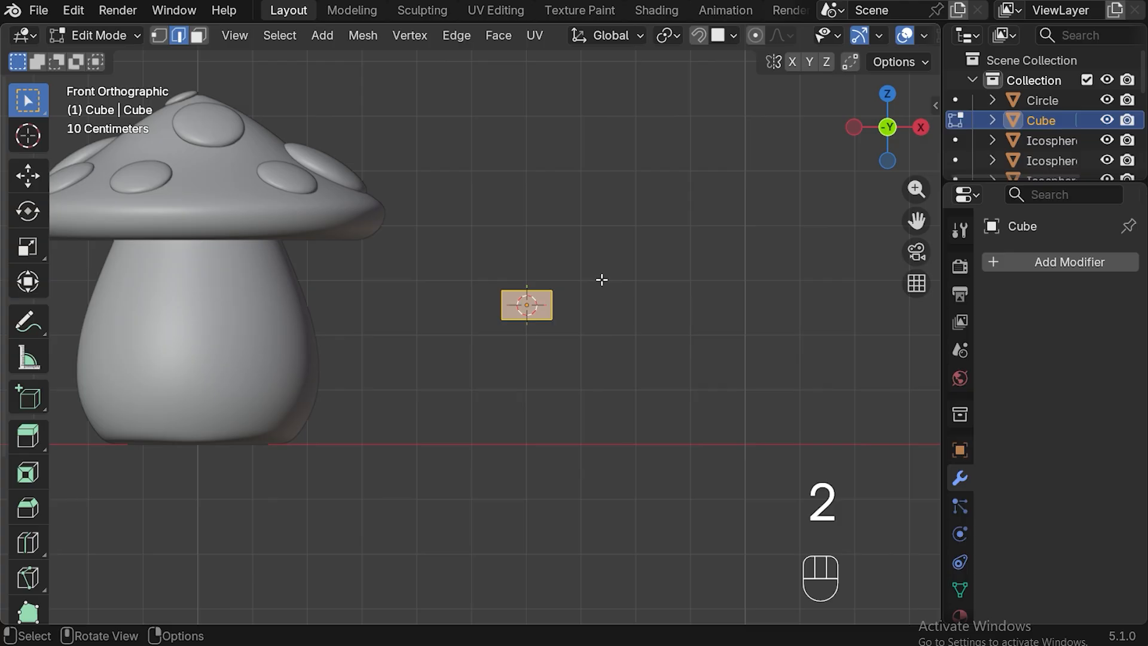
pyautogui.hotkey('ctrl', 'b')
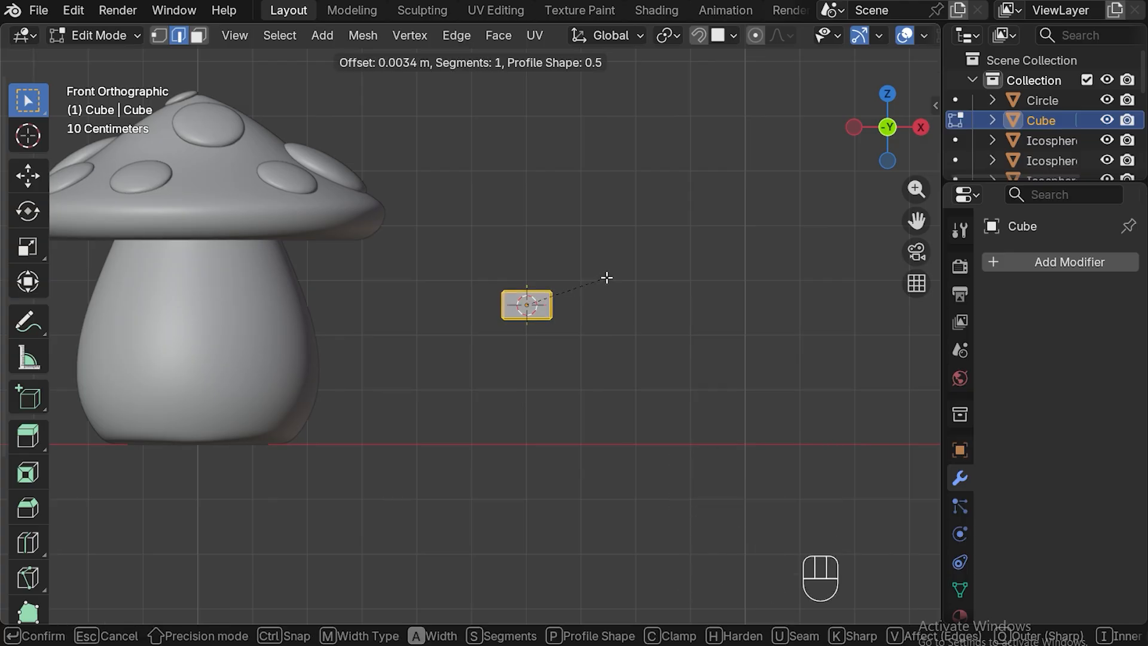
pyautogui.click(607, 277)
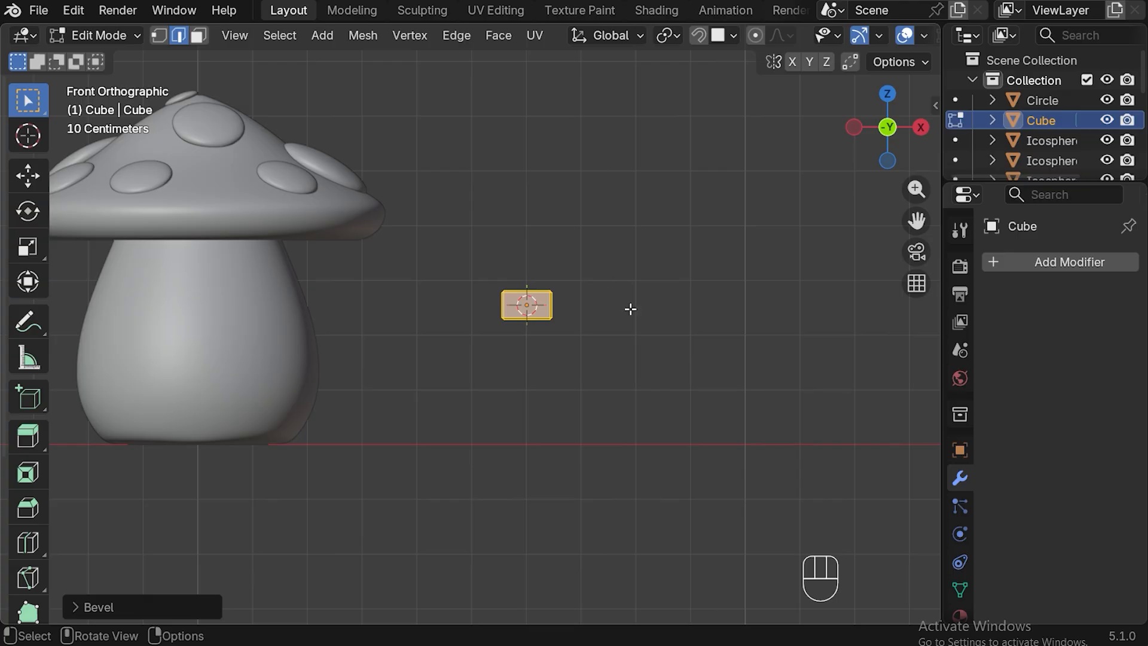
# Add two evenly spaced vertical loop cuts and two evenly spaced horizontal loop cuts across the brick's front face
pyautogui.scroll(3, 630, 308)
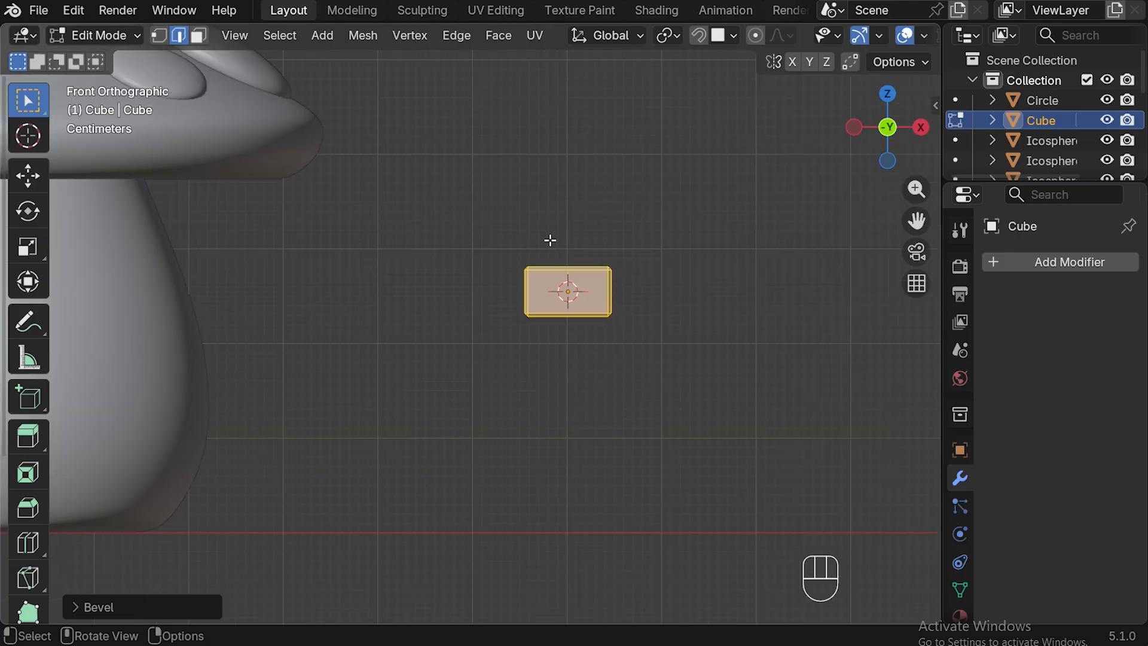
pyautogui.hotkey('ctrl', 'r')
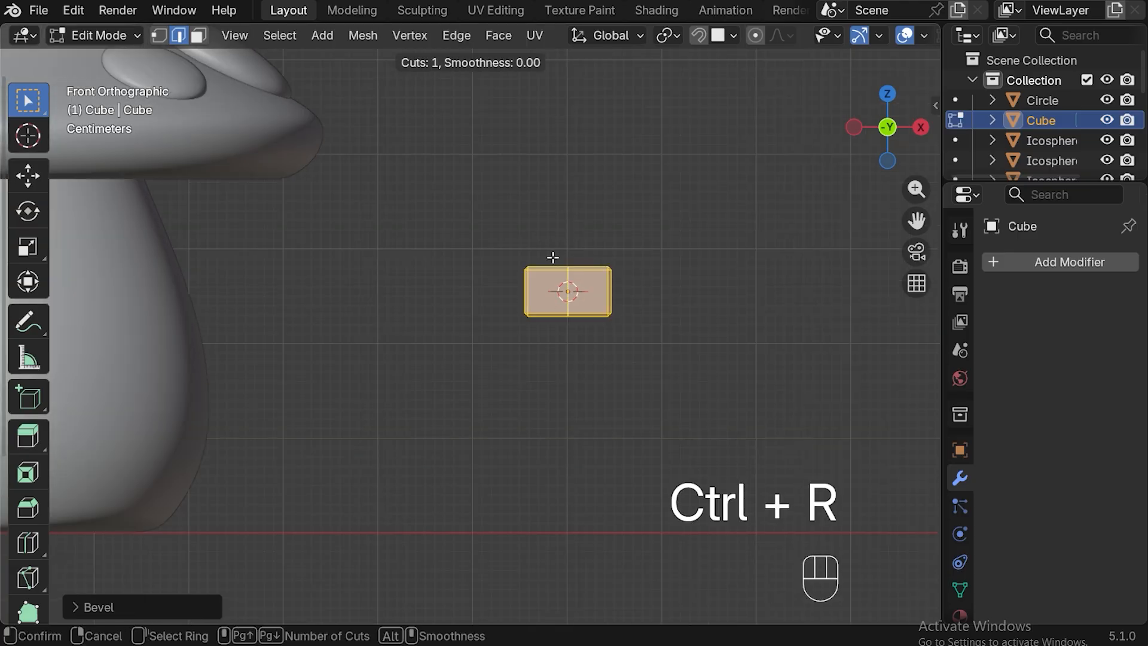
pyautogui.scroll(1, 552, 257)
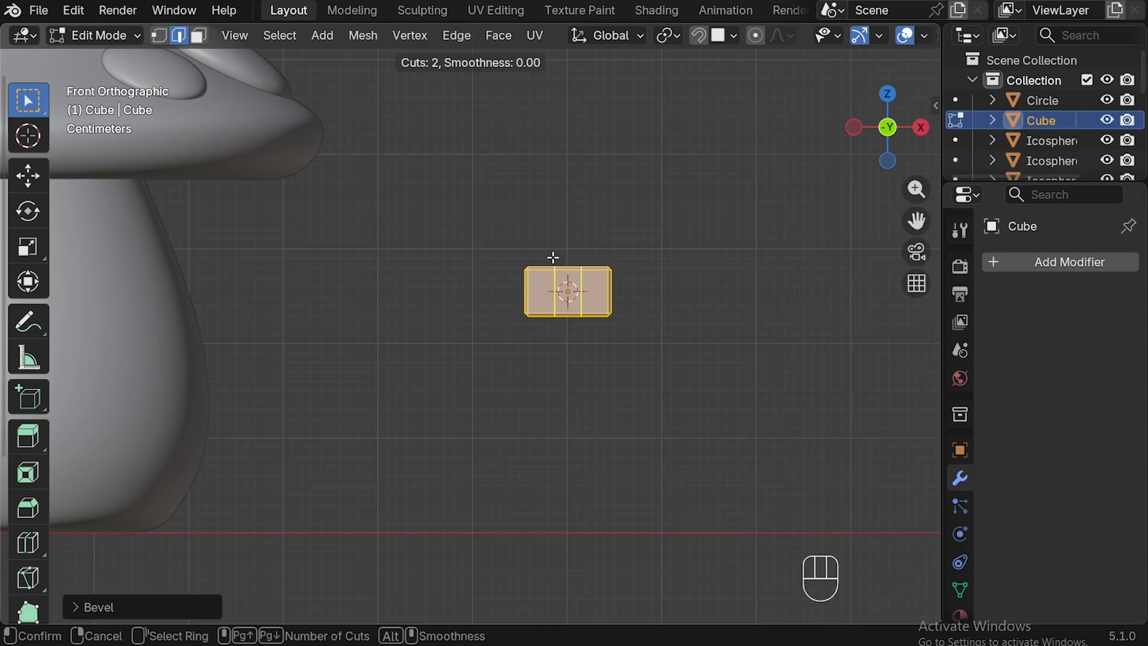
pyautogui.click(553, 257)
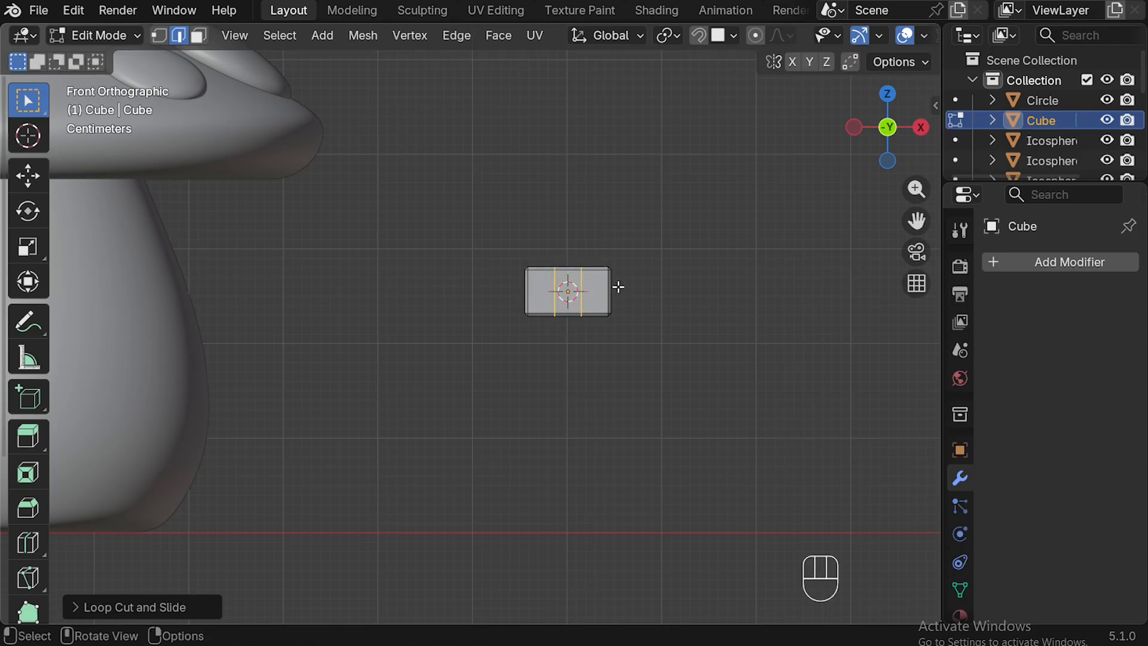
pyautogui.hotkey('ctrl', 'r')
pyautogui.scroll(1, 619, 285)
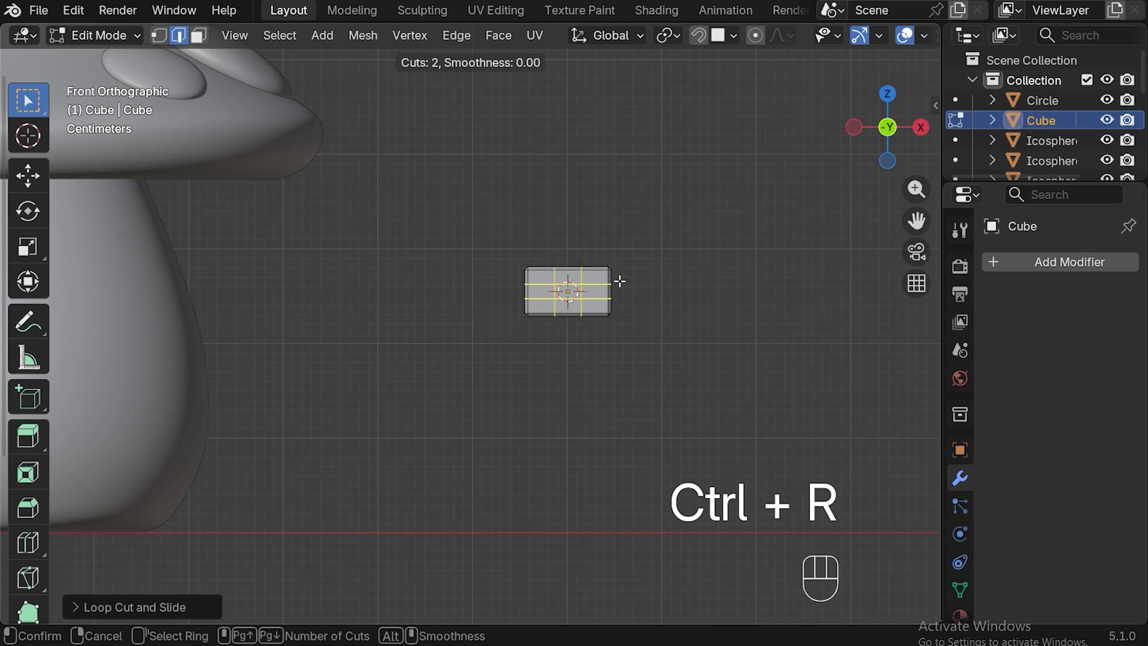
pyautogui.click(619, 284)
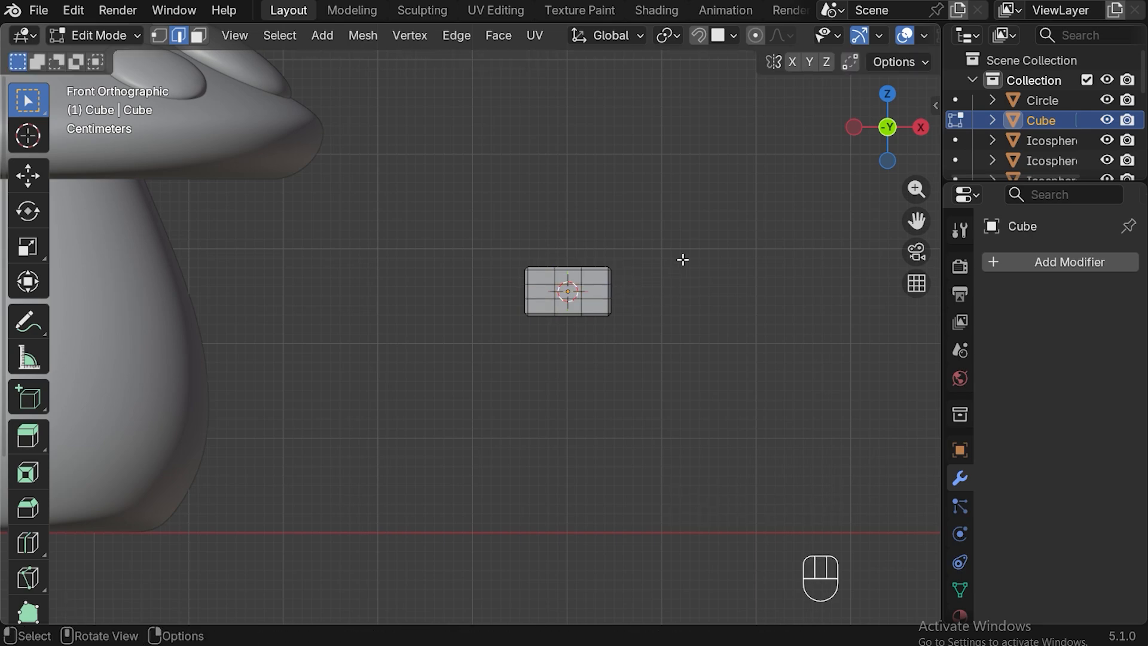
# Add two evenly spaced loop cuts dividing the brick along its depth
pyautogui.moveTo(682, 259); pyautogui.dragTo(582, 300, button='middle')
pyautogui.hotkey('ctrl', 'r')
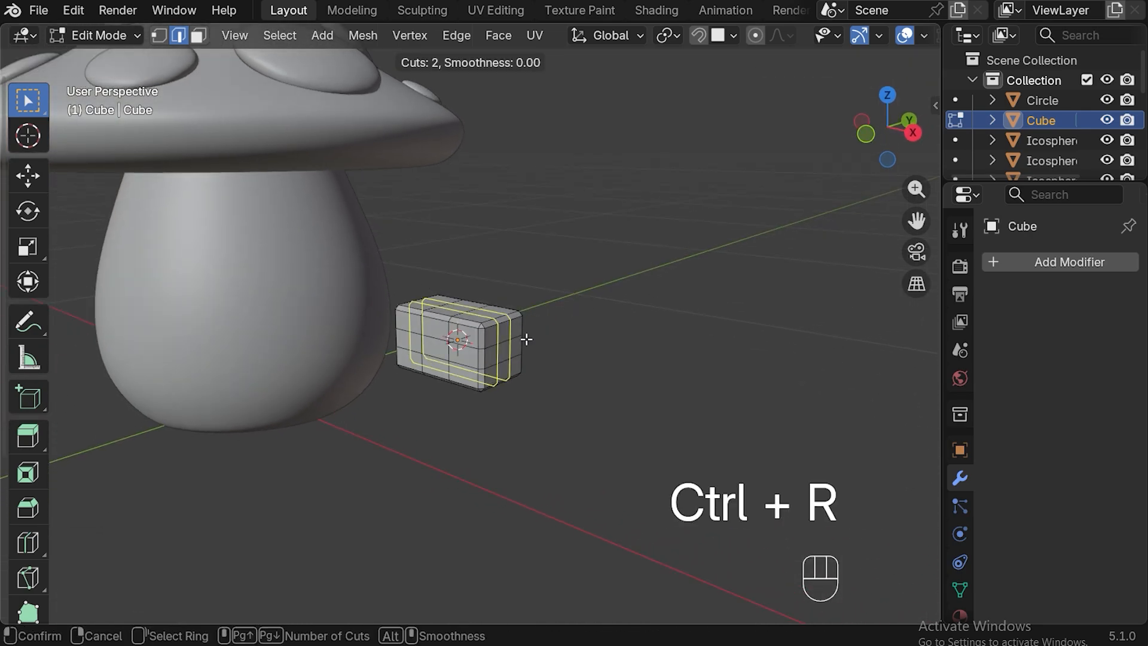
pyautogui.click(526, 340)
# Randomize all of the brick's vertices by an amount of 0.002 m and return to Object Mode
pyautogui.moveTo(526, 340); pyautogui.dragTo(574, 336, button='middle')
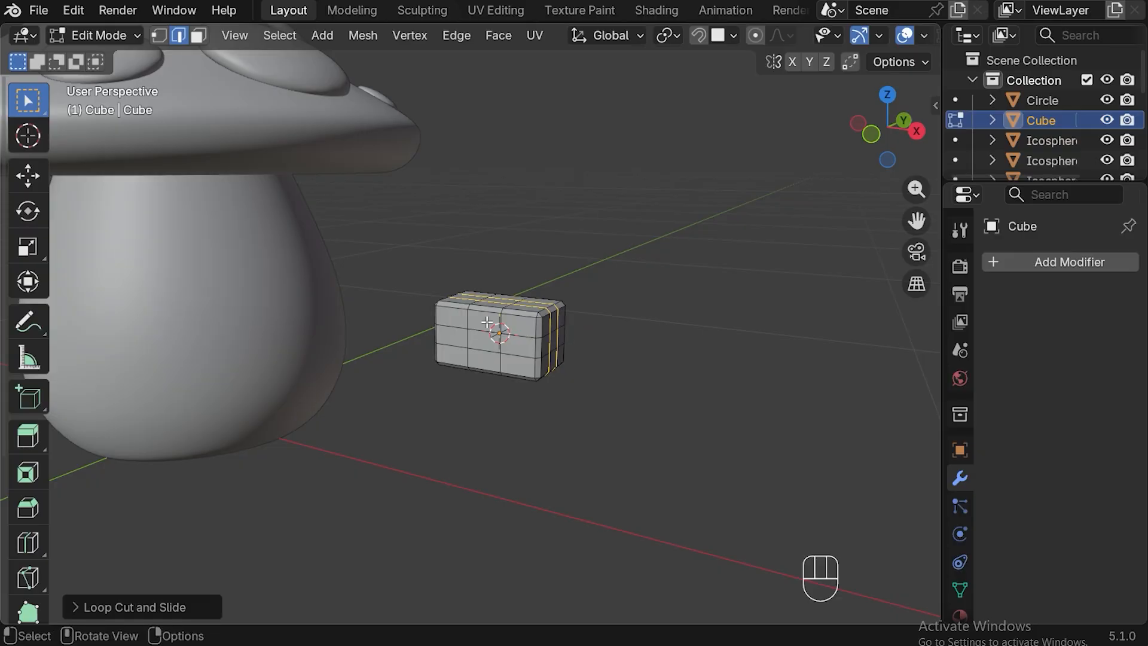
pyautogui.press('a')
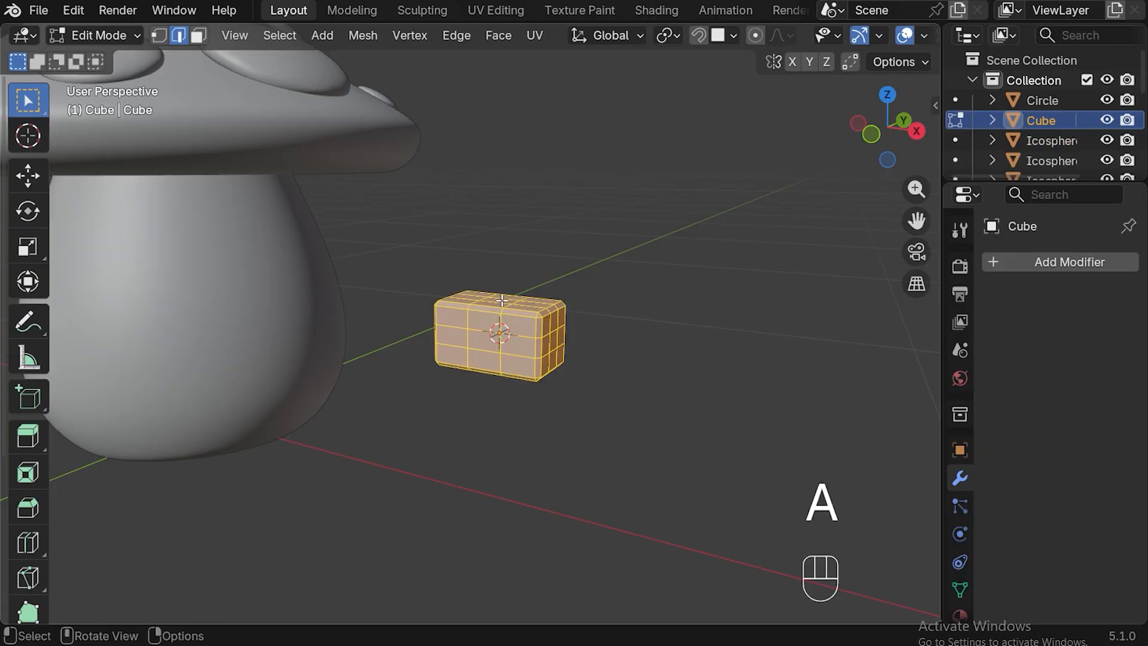
pyautogui.press('1')
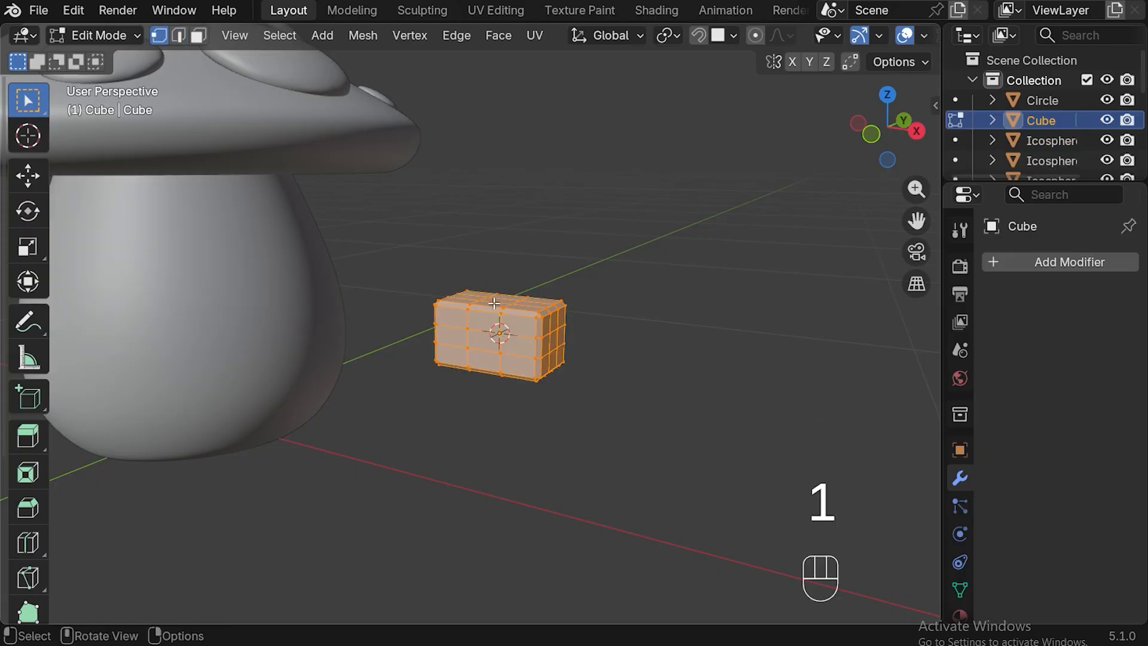
pyautogui.click(363, 36)
pyautogui.moveTo(390, 57)
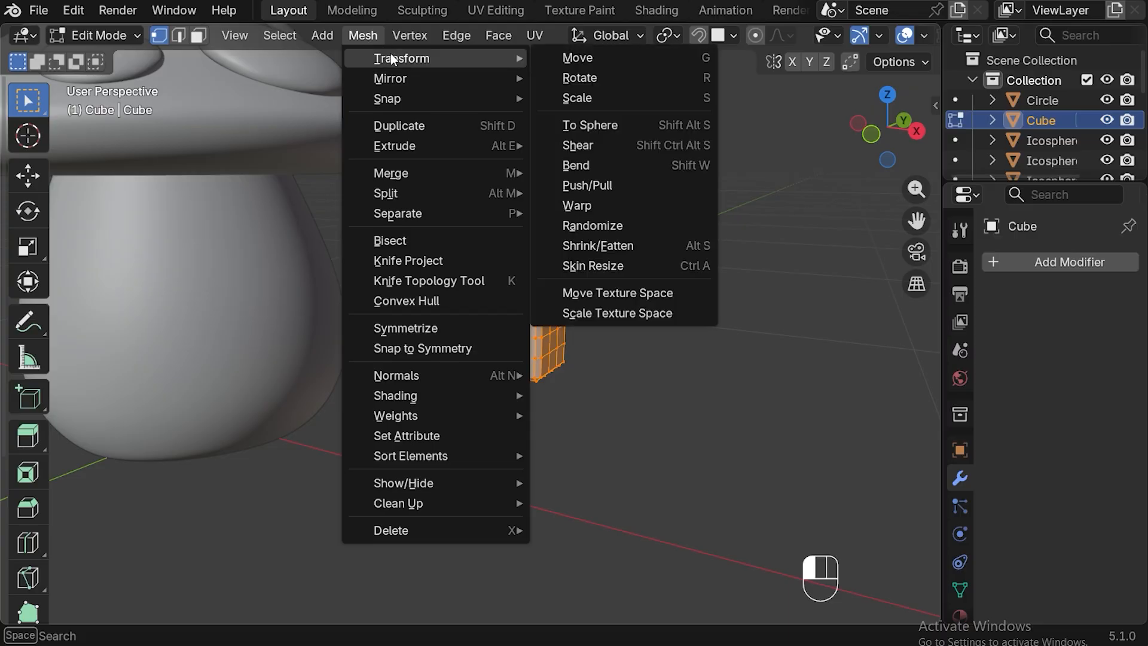
pyautogui.click(612, 225)
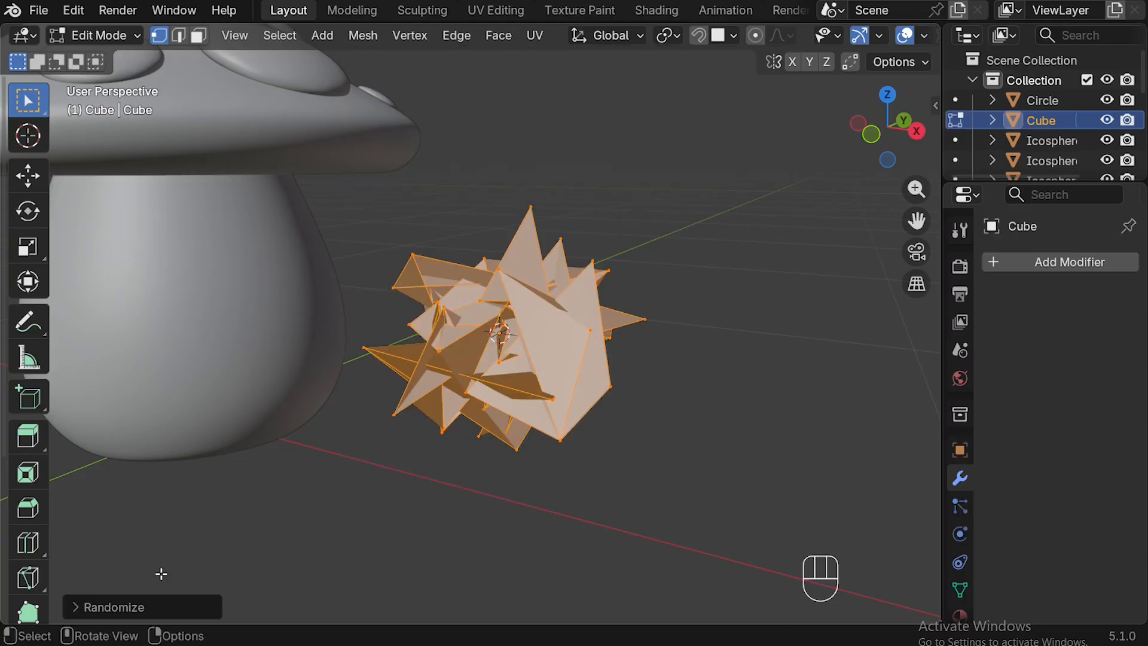
pyautogui.click(76, 608)
pyautogui.click(263, 536)
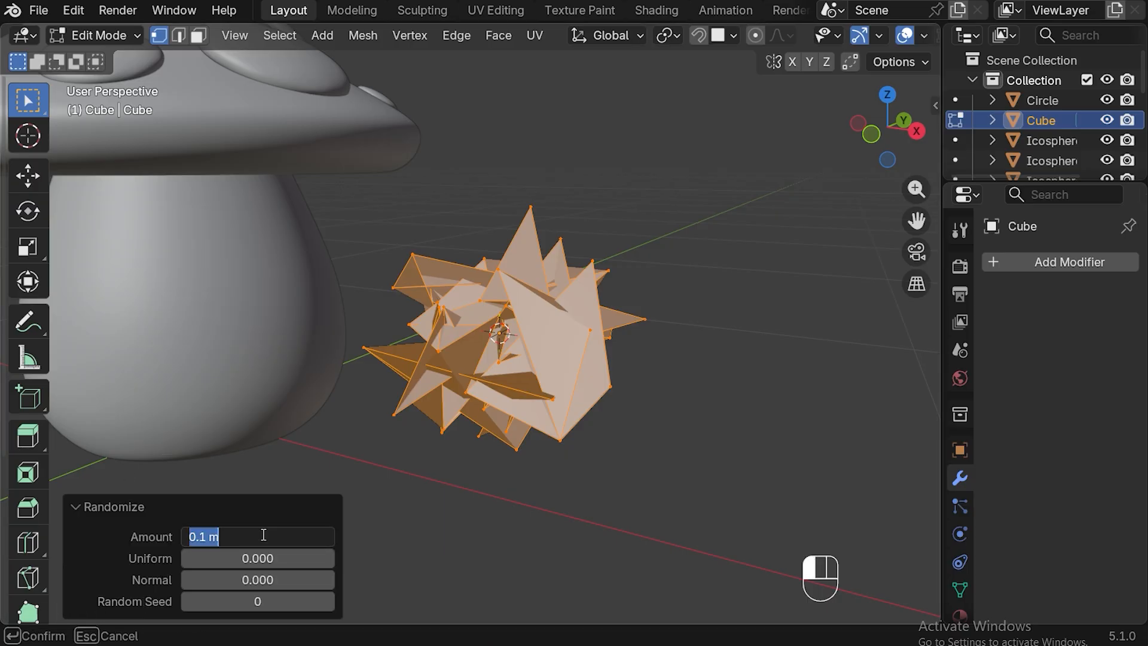
pyautogui.write('0.002')
pyautogui.press('Return')
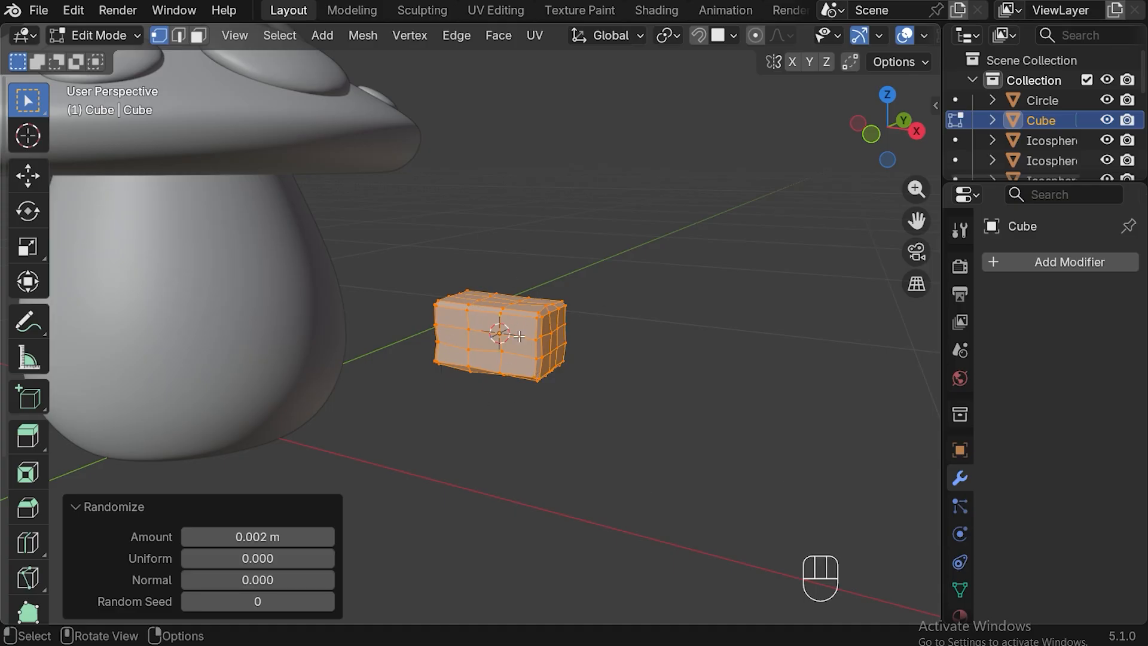
pyautogui.press('Tab')
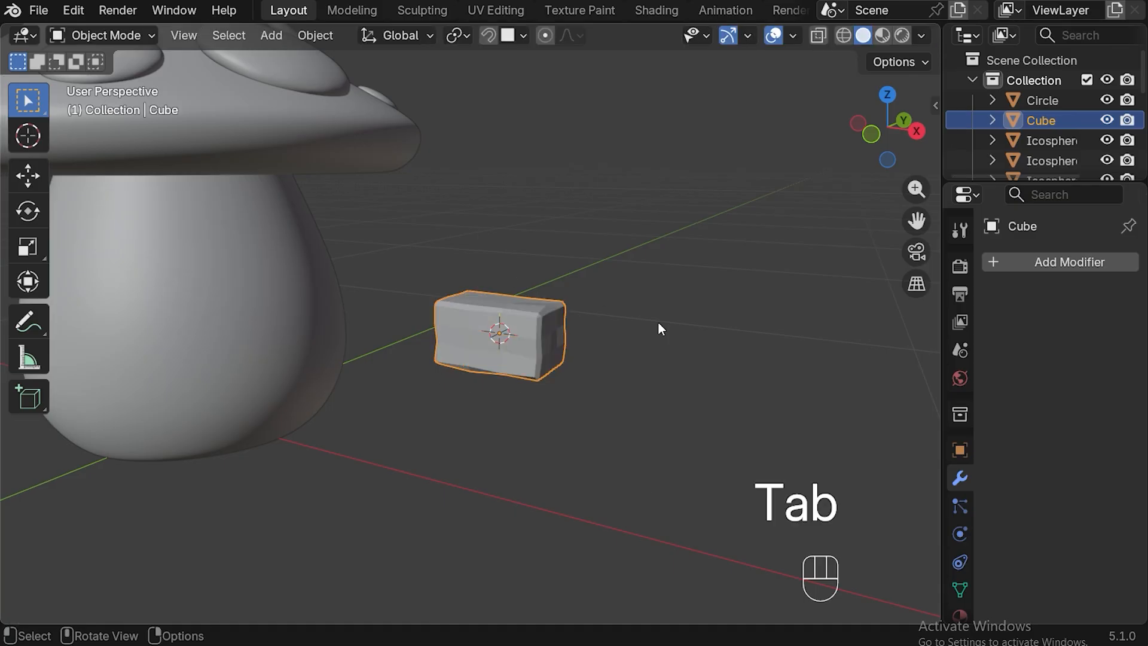
# Duplicate the brick in the front view and place the copy about 0.091 m along X beside the original
pyautogui.press('KP_1')
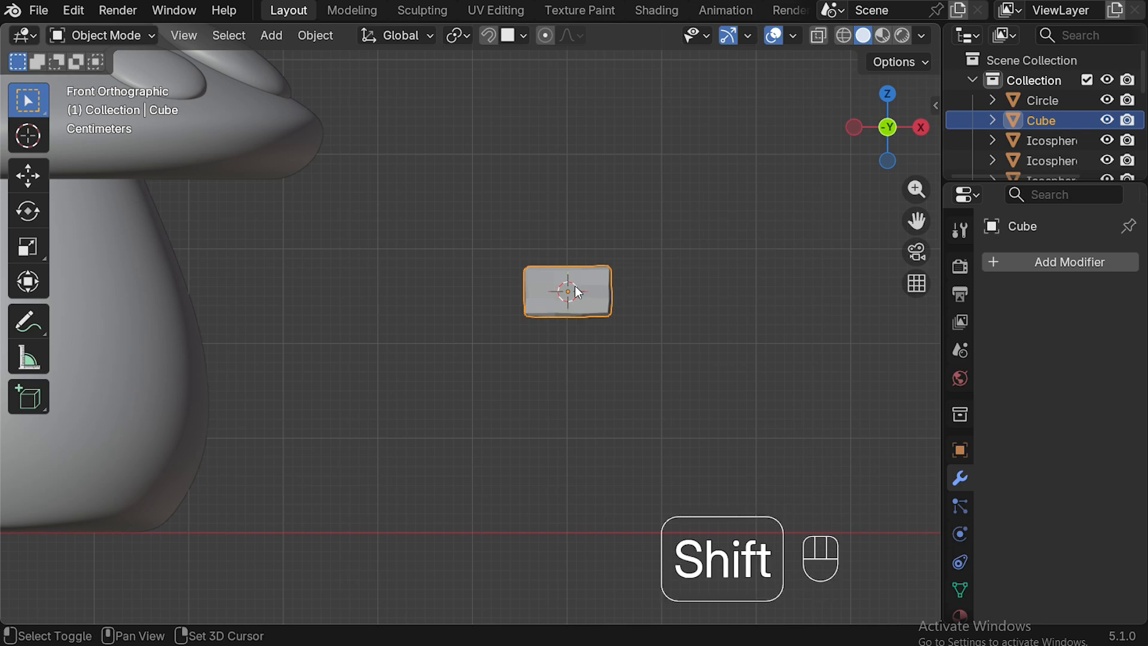
pyautogui.hotkey('shift', 'd')
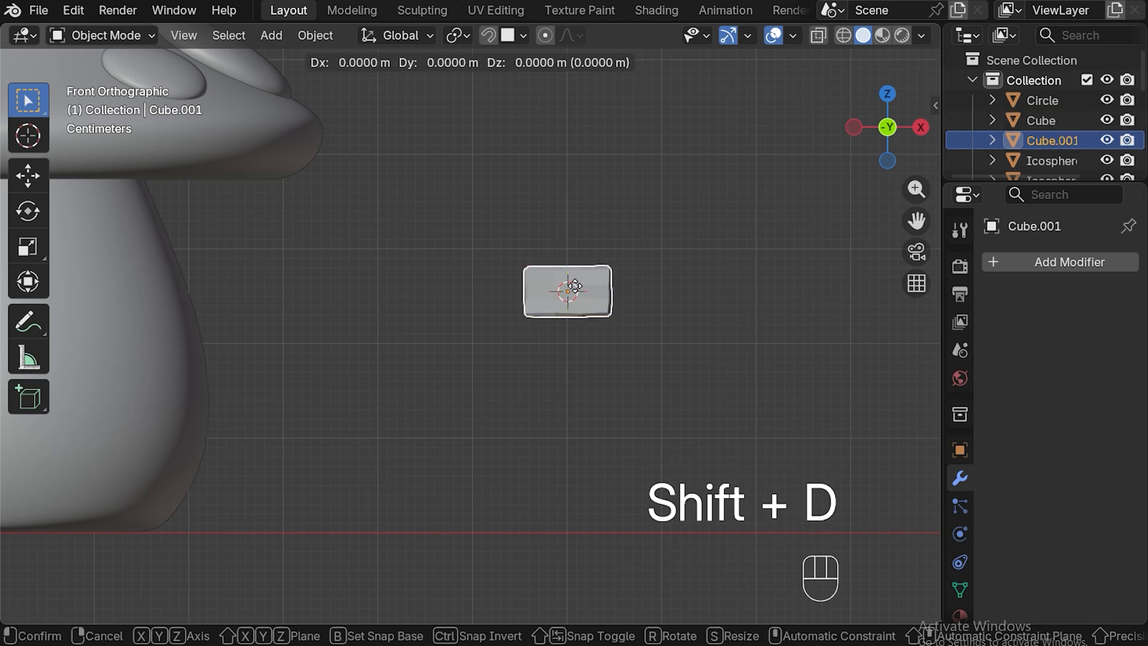
pyautogui.press('x')
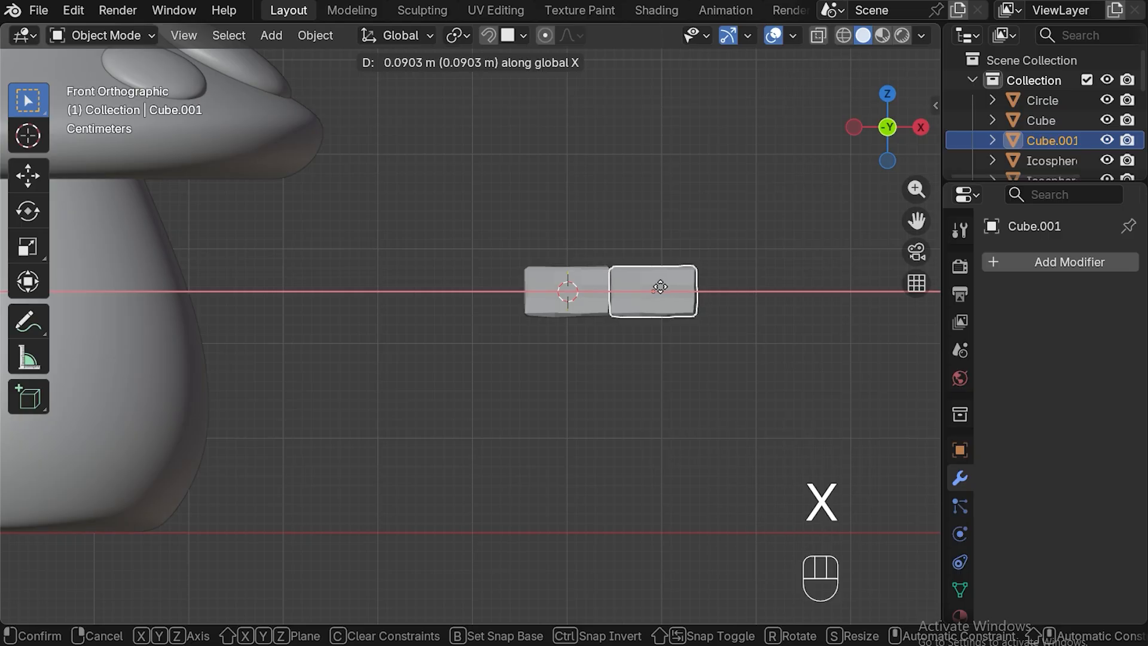
pyautogui.click(655, 284)
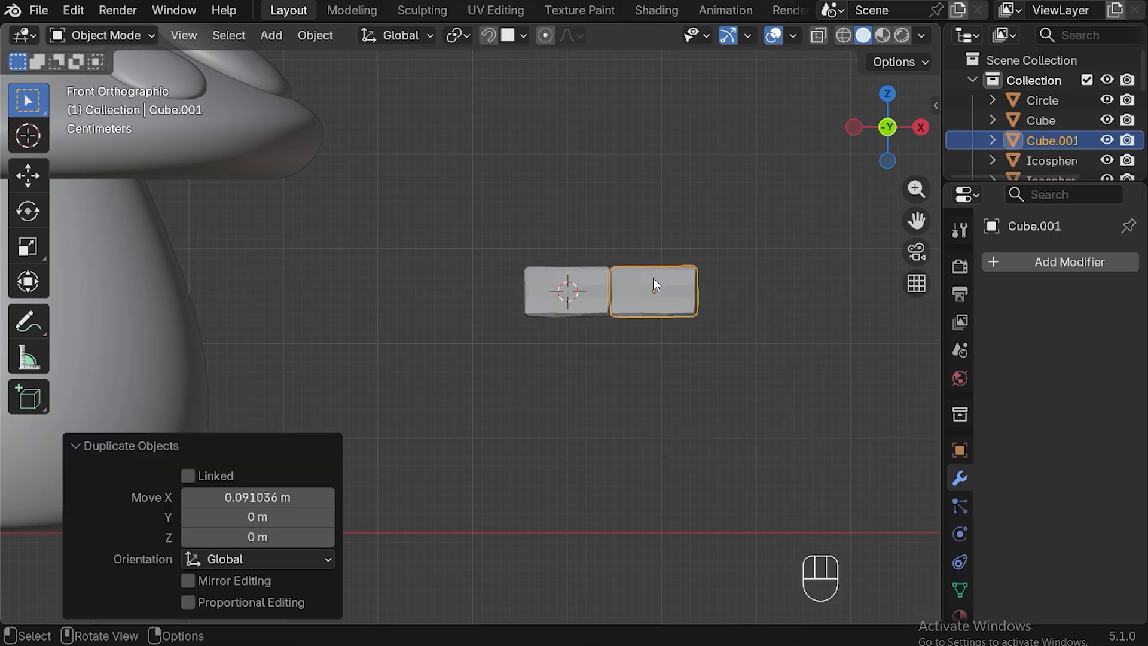
# Rotate the copied brick 90° about the global X axis and apply its rotation and scale
pyautogui.press('r')
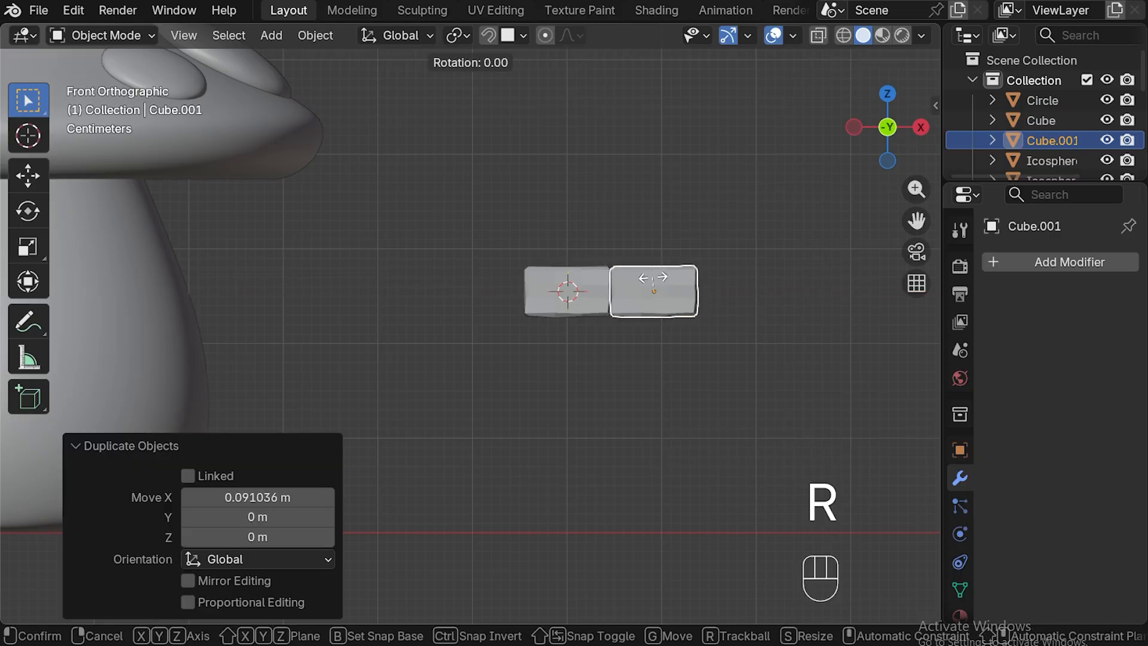
pyautogui.press('x')
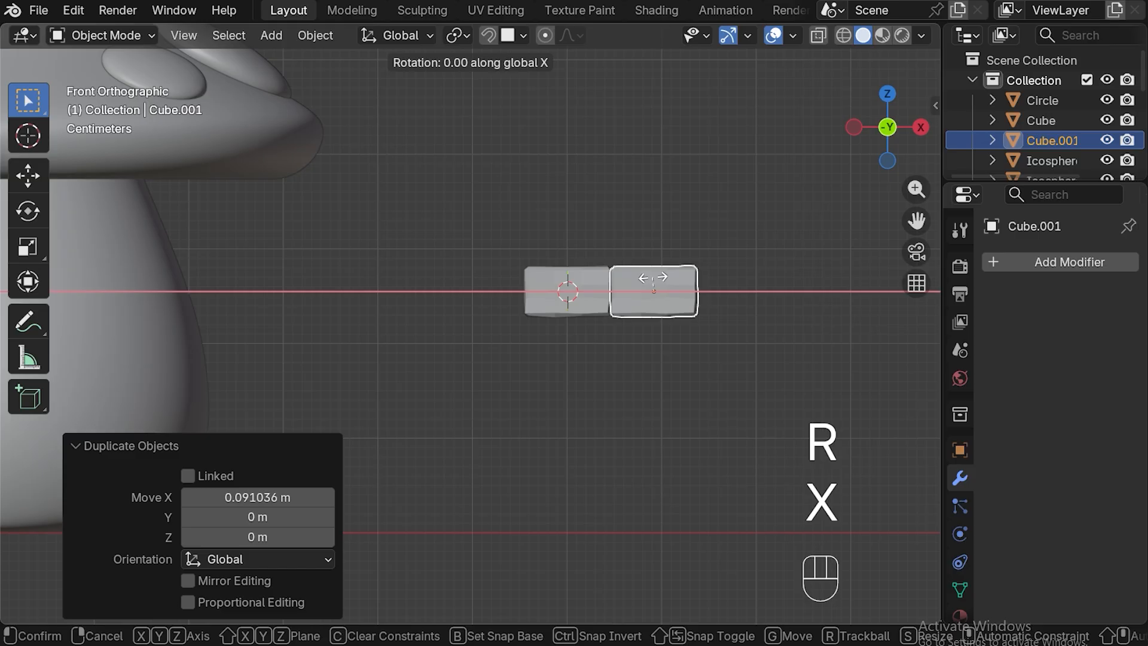
pyautogui.write('90')
pyautogui.click(653, 277)
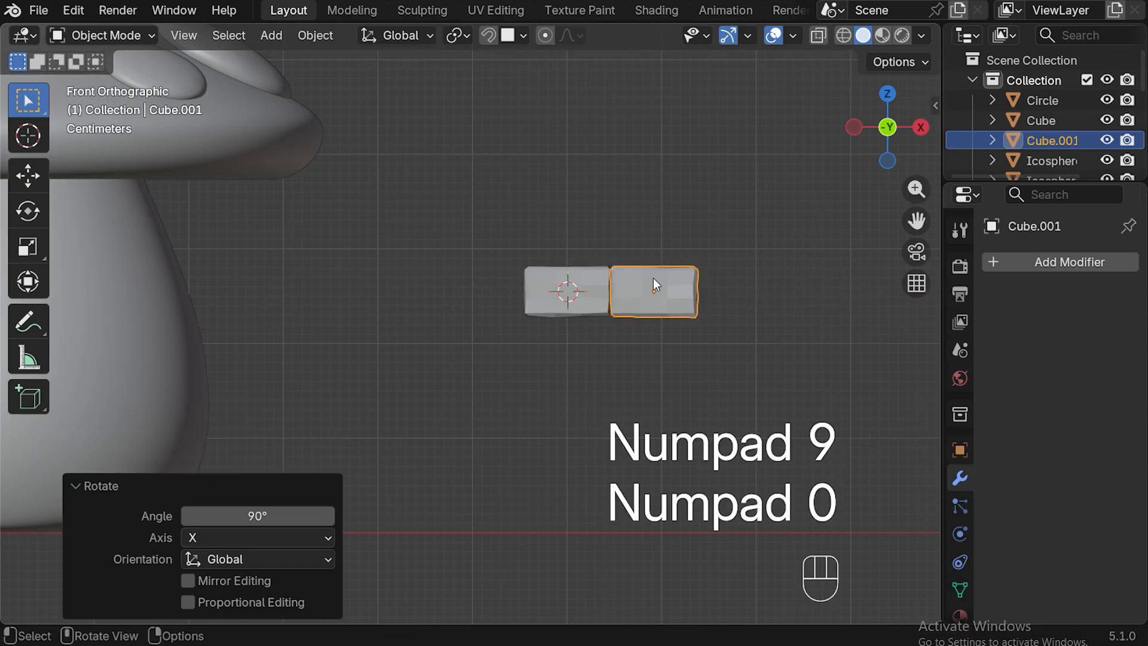
pyautogui.hotkey('ctrl', 'a')
pyautogui.click(597, 306)
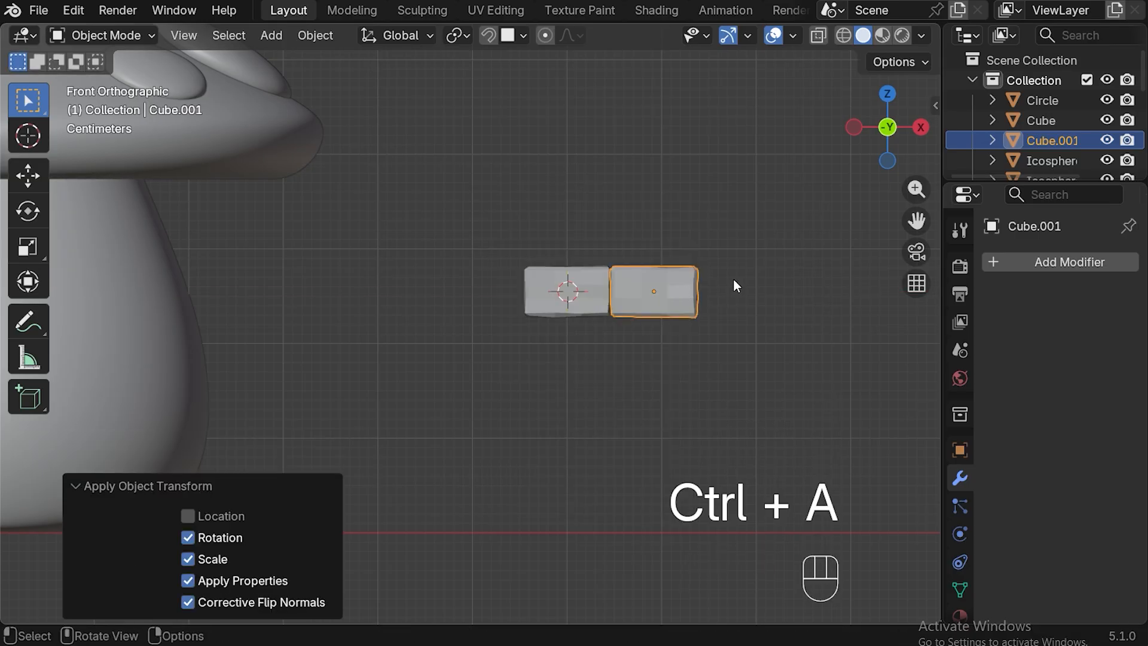
# In Edit Mode with X-ray on, dissolve the edges of the copied brick's inner vertical loop nearest its outer end
pyautogui.press('Tab')
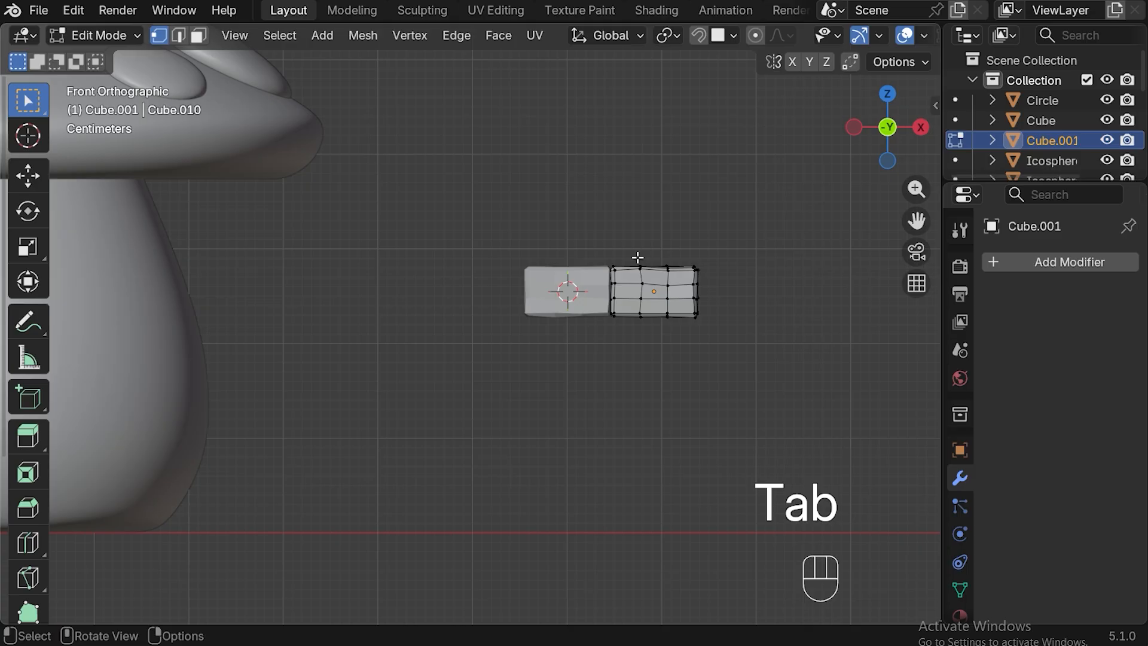
pyautogui.scroll(-5, 816, 39)
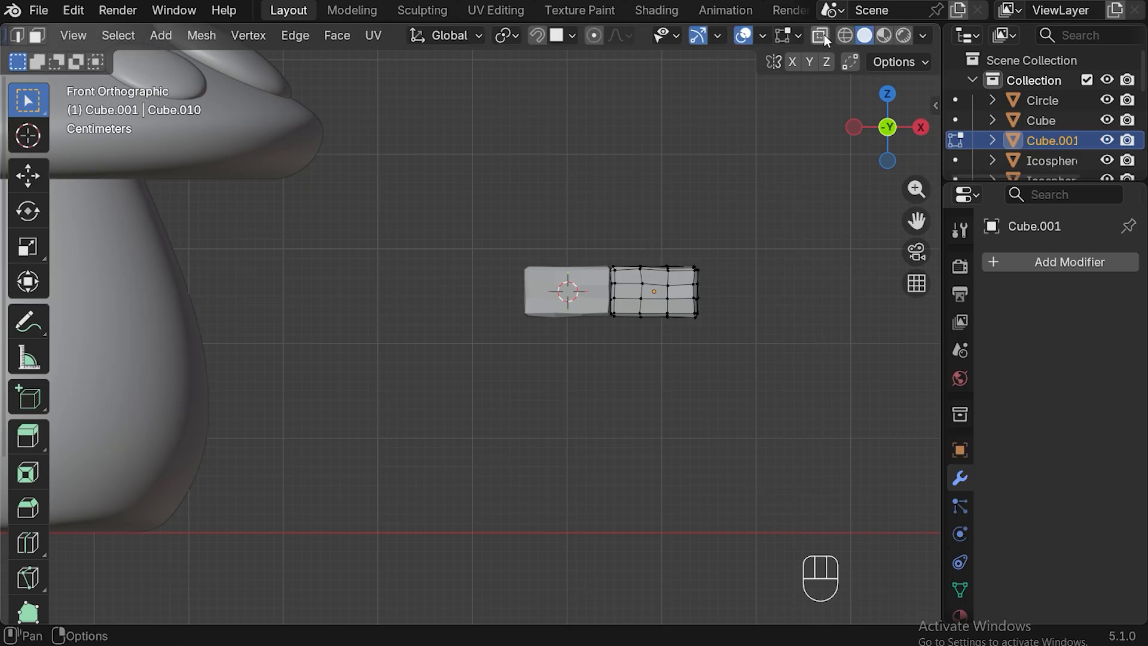
pyautogui.click(821, 36)
pyautogui.moveTo(649, 239); pyautogui.dragTo(682, 357)
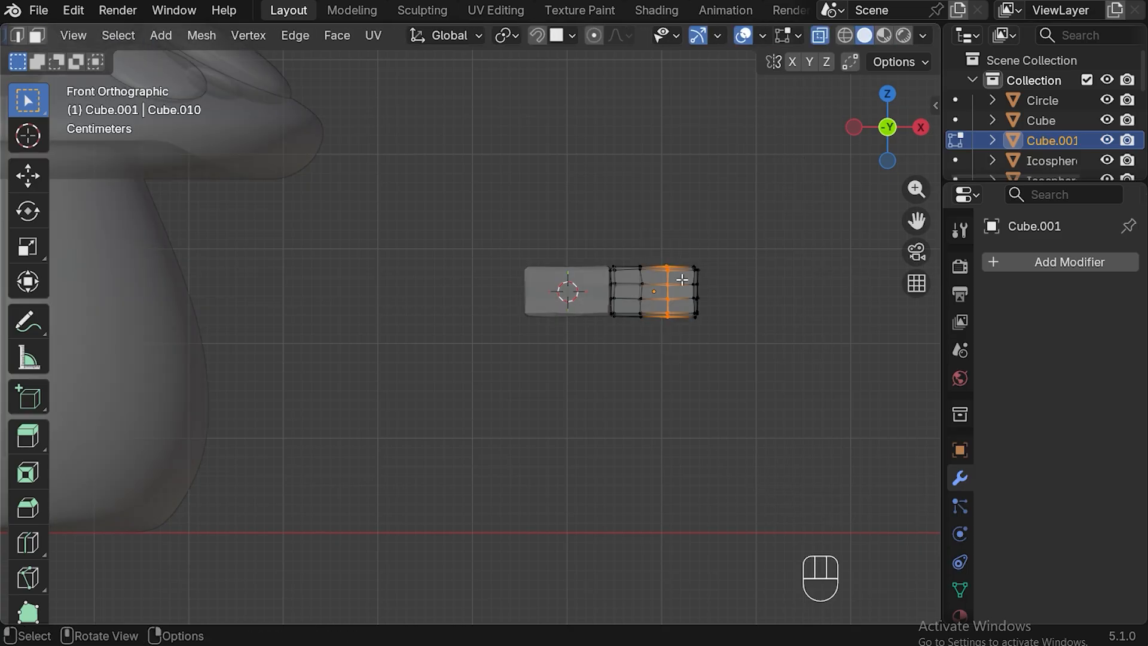
pyautogui.press('x')
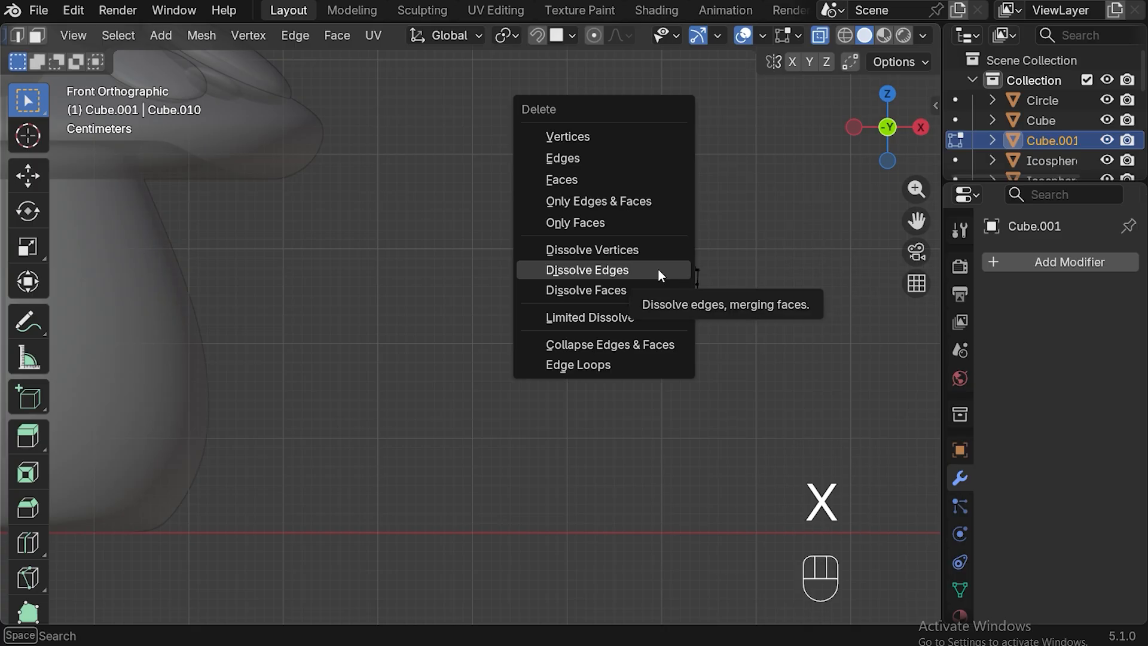
pyautogui.click(596, 269)
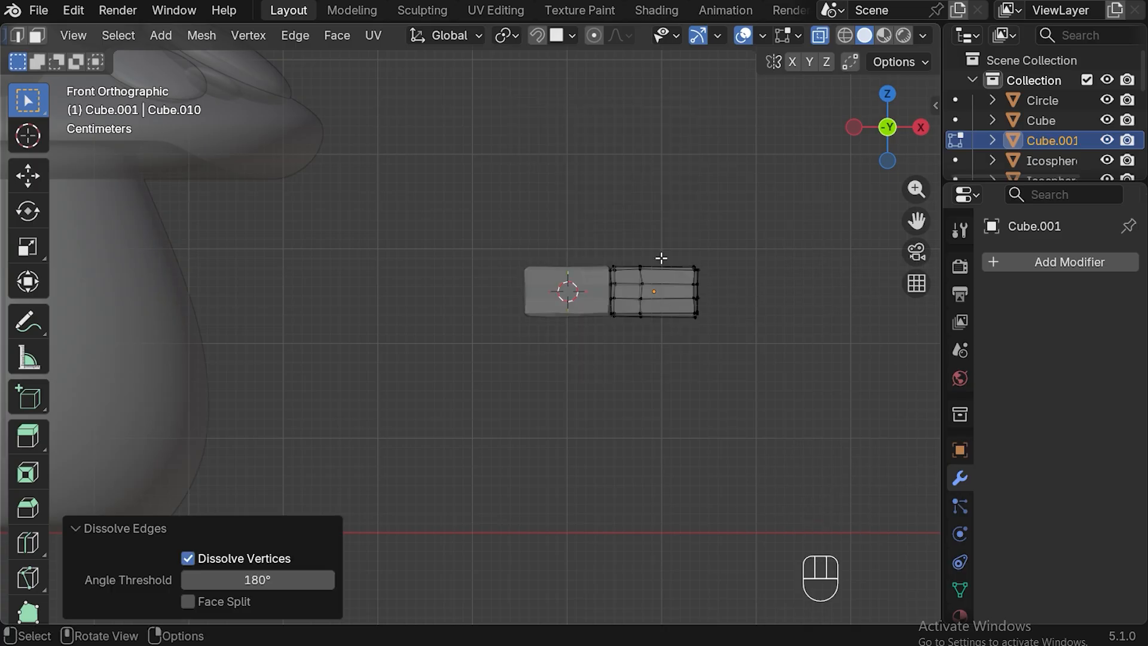
# Shorten the copied brick by moving its outer end vertices about -0.030 m along X, and return to Object Mode
pyautogui.moveTo(674, 245); pyautogui.dragTo(744, 356)
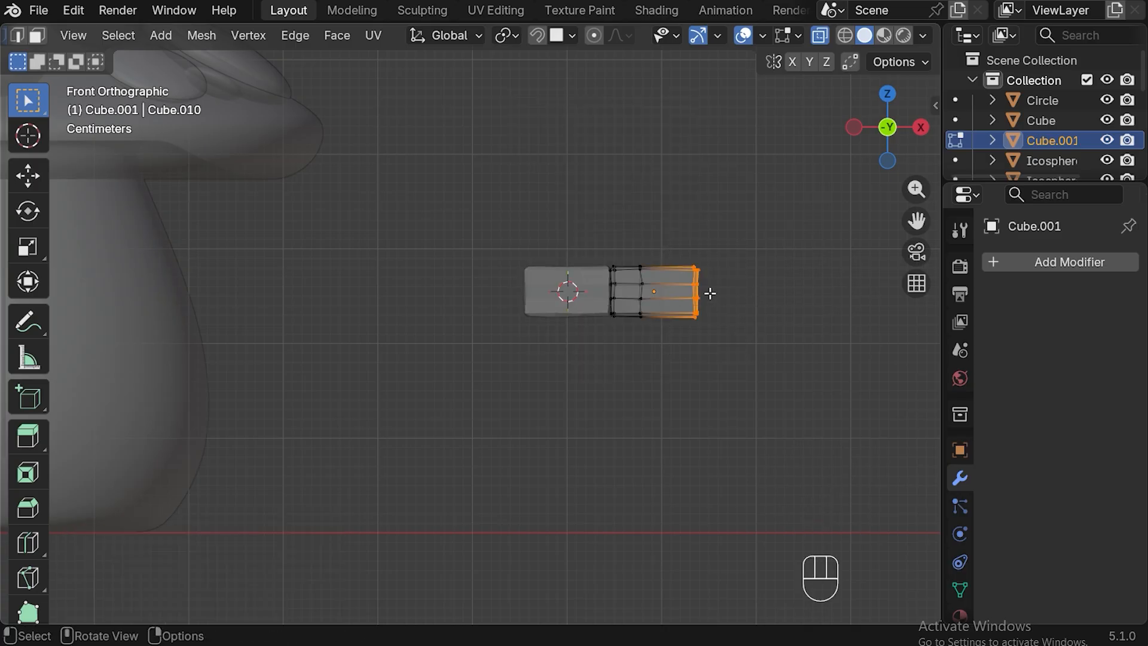
pyautogui.press('g')
pyautogui.press('x')
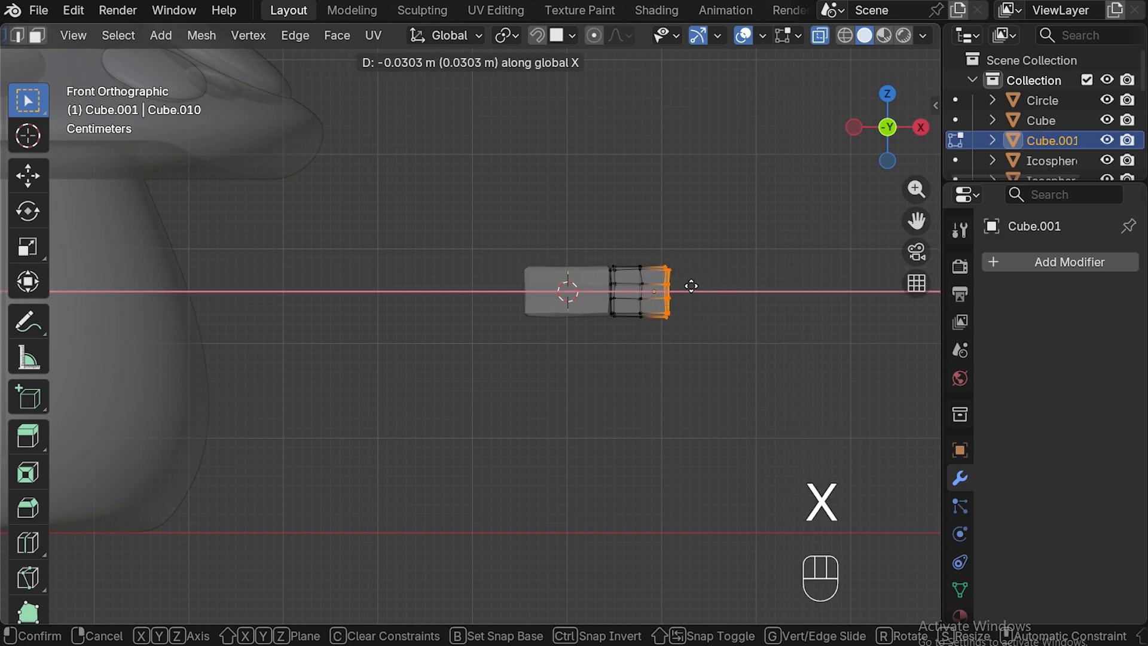
pyautogui.click(691, 287)
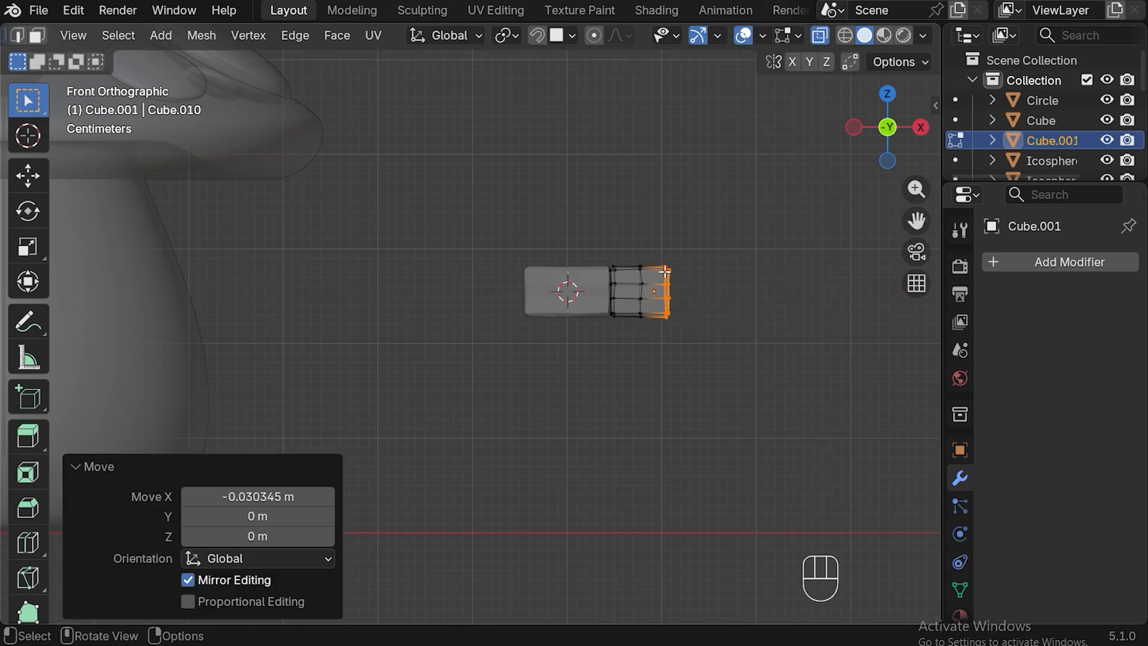
pyautogui.press('Tab')
# Duplicate the long and short bricks together and place the pair just above the ground line beside the mushroom's base
pyautogui.moveTo(917, 221); pyautogui.dragTo(837, 230)
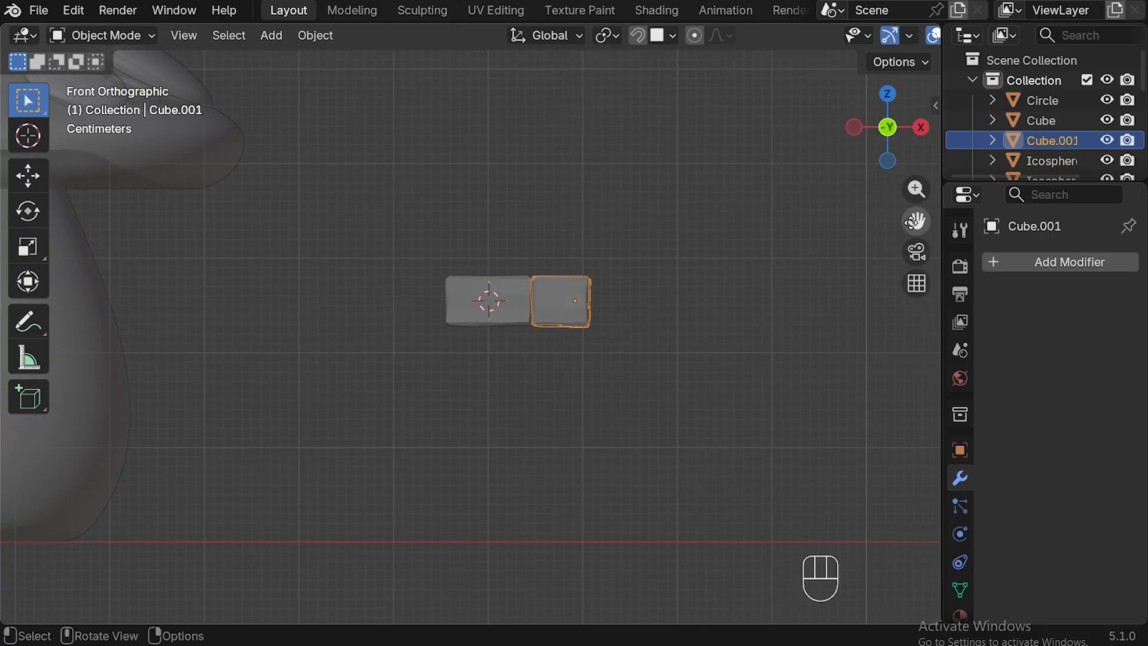
pyautogui.moveTo(417, 252); pyautogui.dragTo(575, 289)
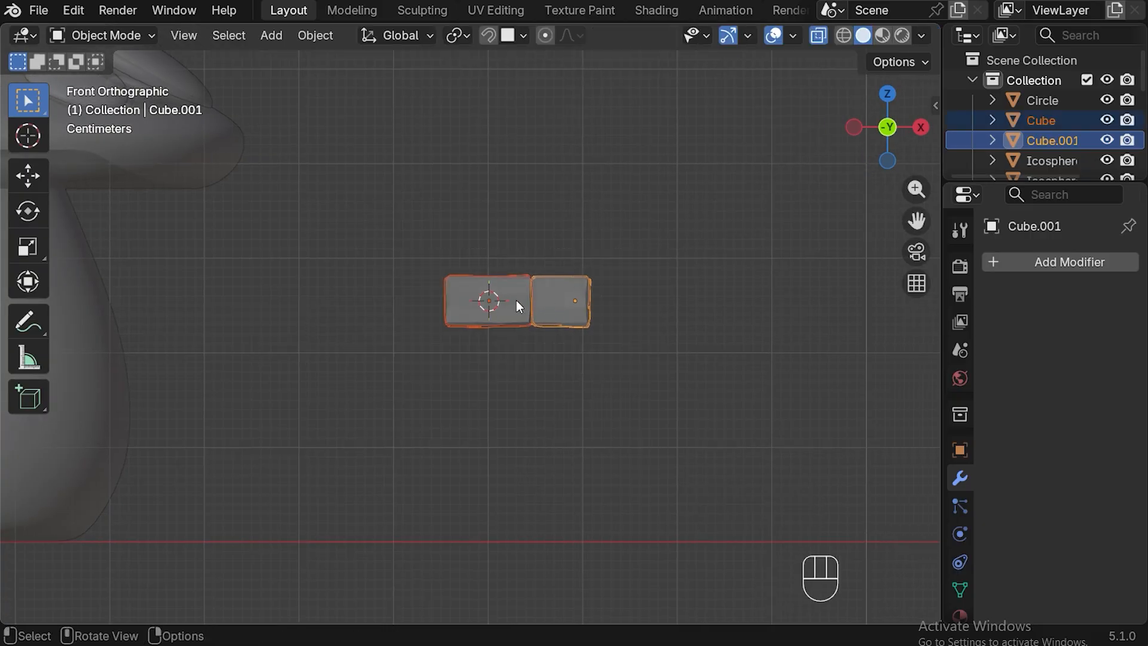
pyautogui.hotkey('shift', 'd')
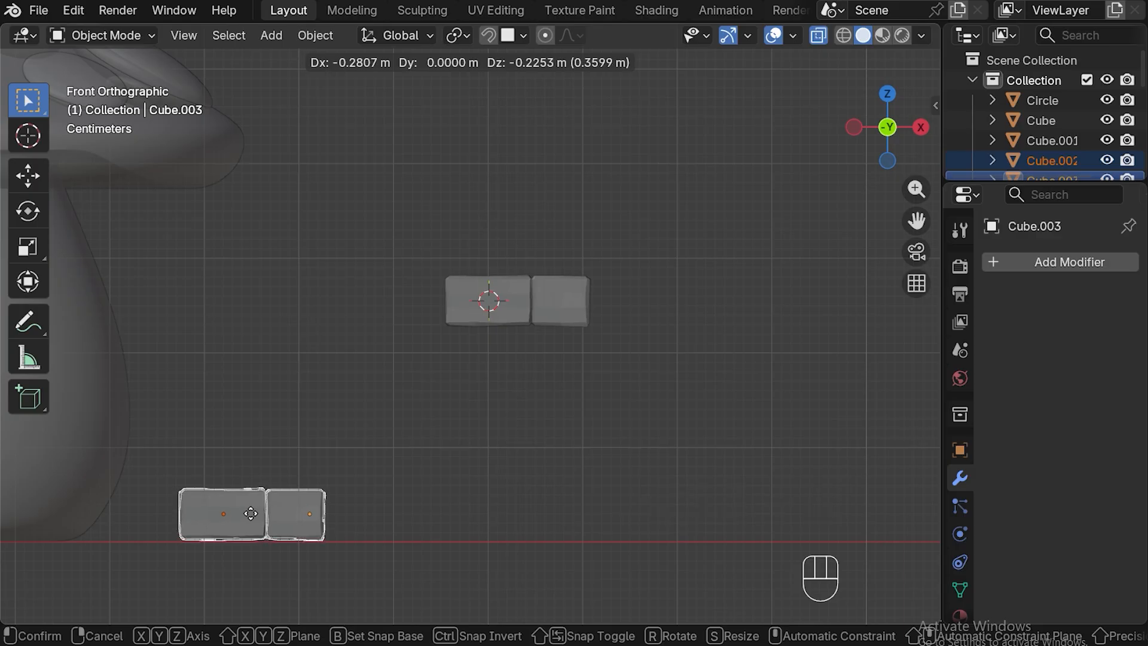
pyautogui.click(254, 512)
pyautogui.click(360, 363)
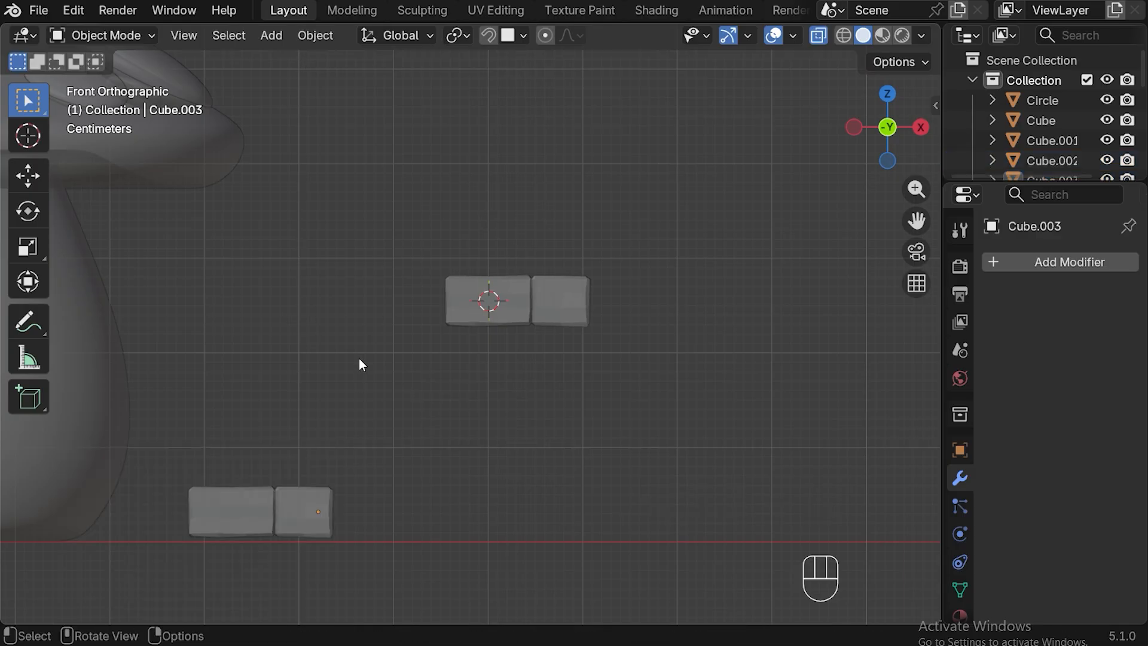
# Duplicate the upper short brick about 0.061 m along X and rotate the copy 90° about the global X axis
pyautogui.click(570, 302)
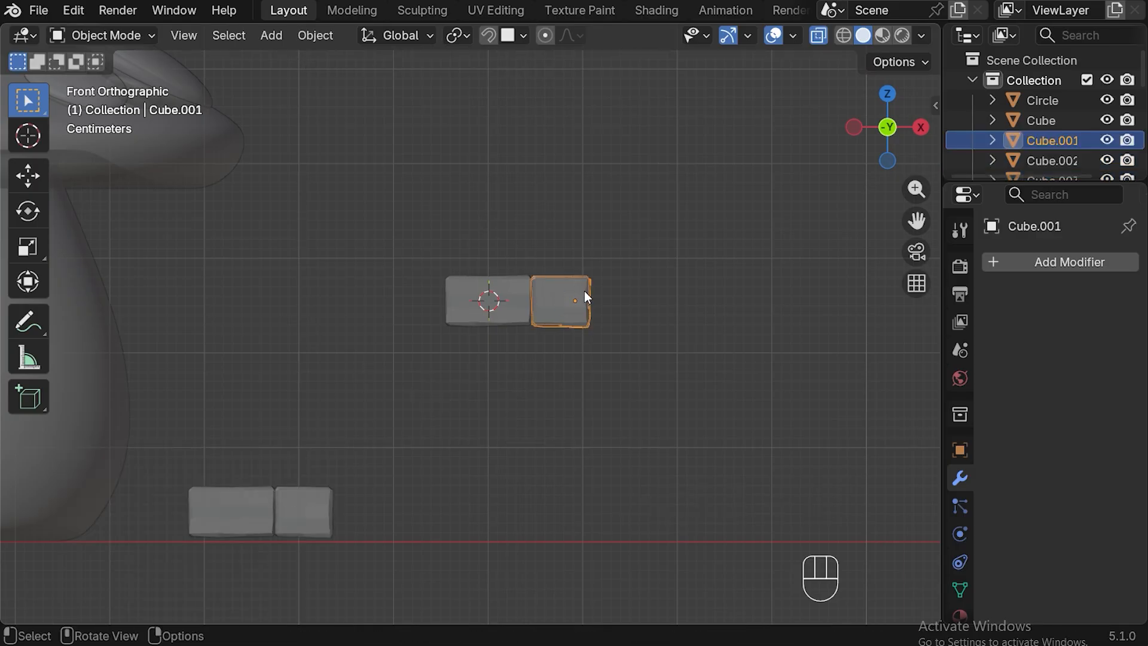
pyautogui.hotkey('shift', 'd')
pyautogui.press('x')
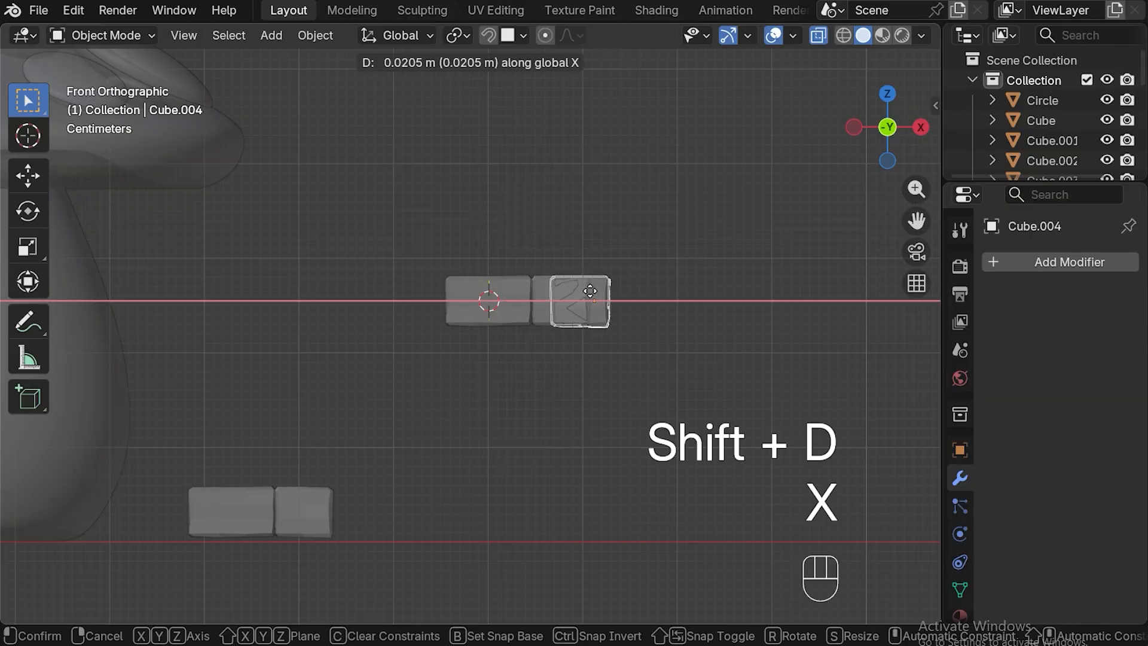
pyautogui.click(627, 290)
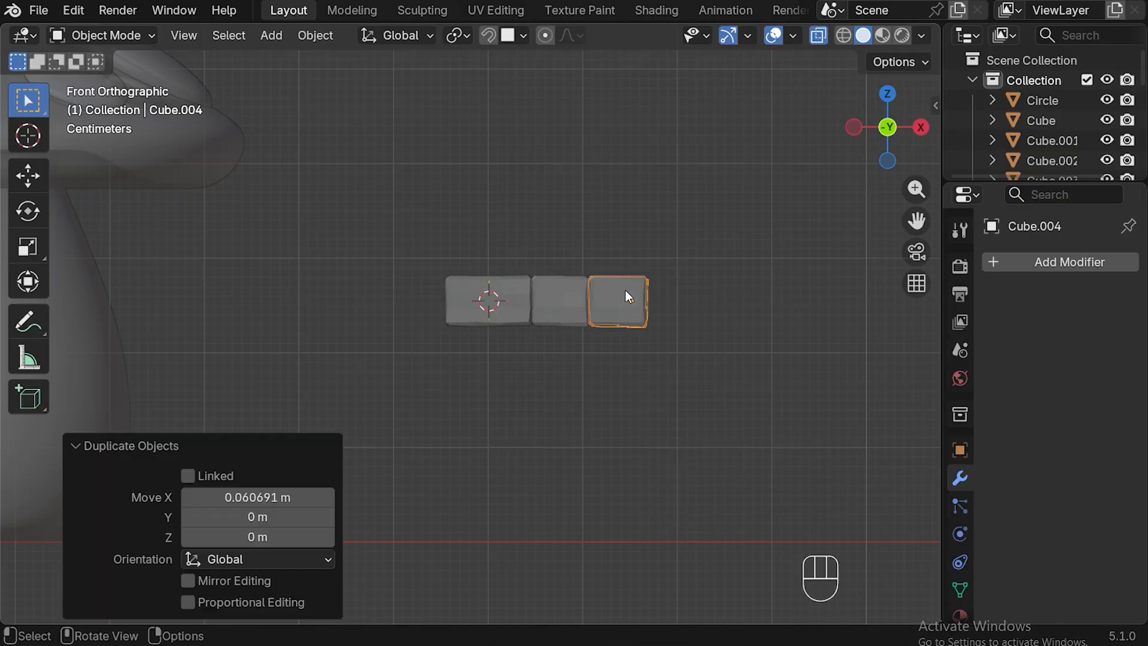
pyautogui.press('r')
pyautogui.press('x')
pyautogui.press('KP_9')
pyautogui.press('KP_0')
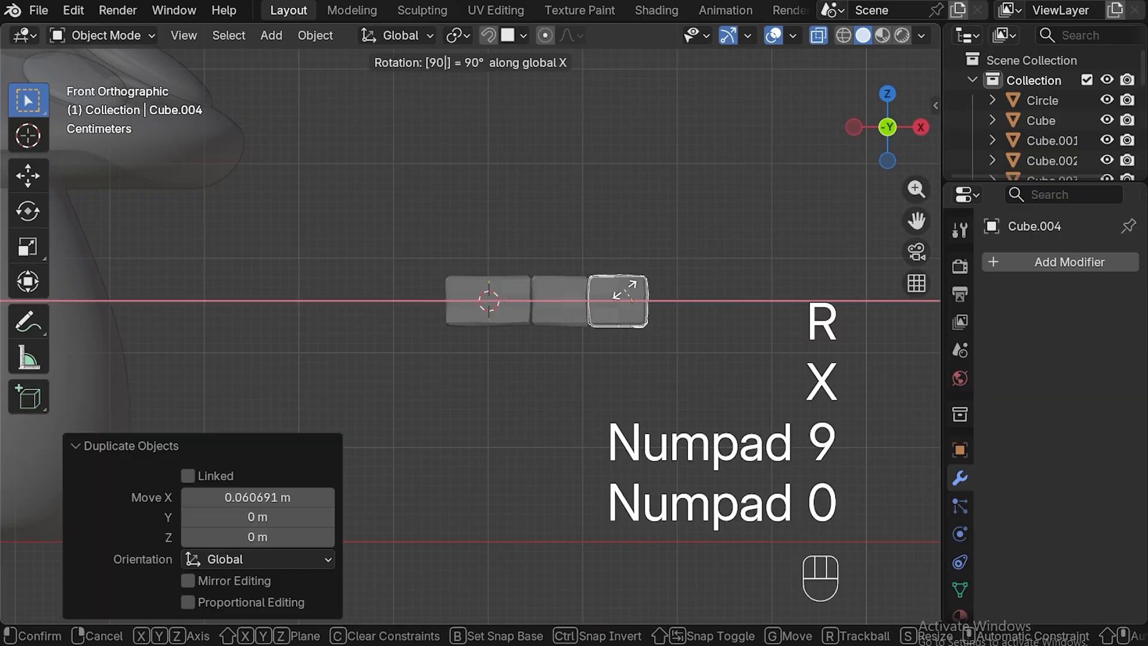
pyautogui.click(627, 290)
# Duplicate the first long brick about 0.212 m along X to the row's end and rotate the copy 90° about X
pyautogui.click(484, 303)
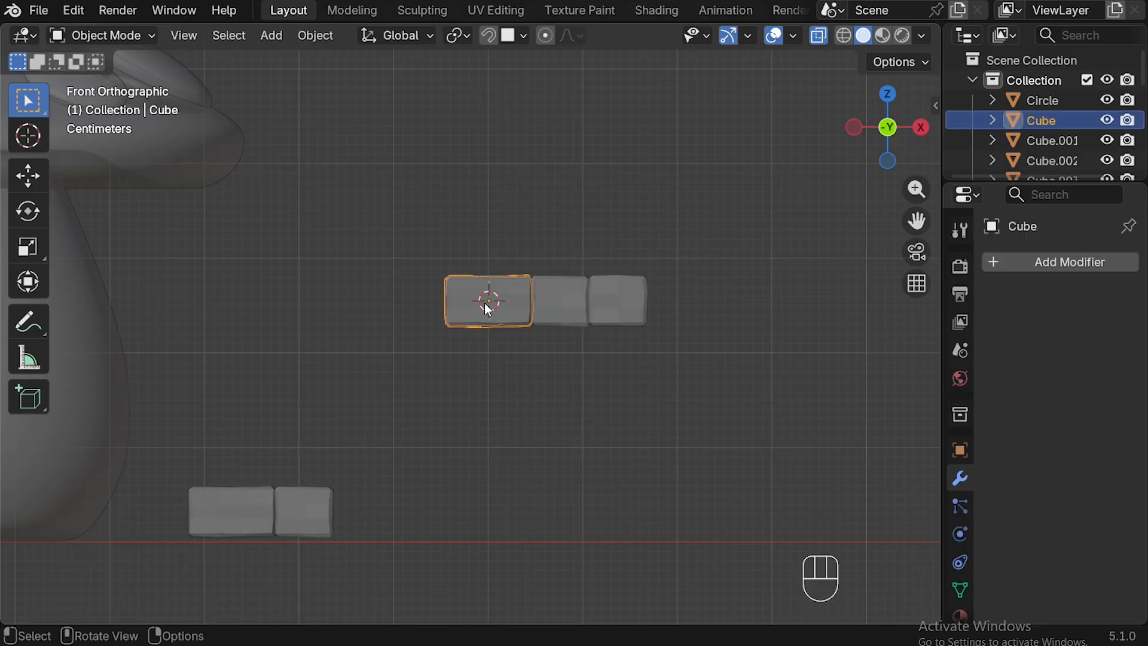
pyautogui.hotkey('shift', 'd')
pyautogui.press('x')
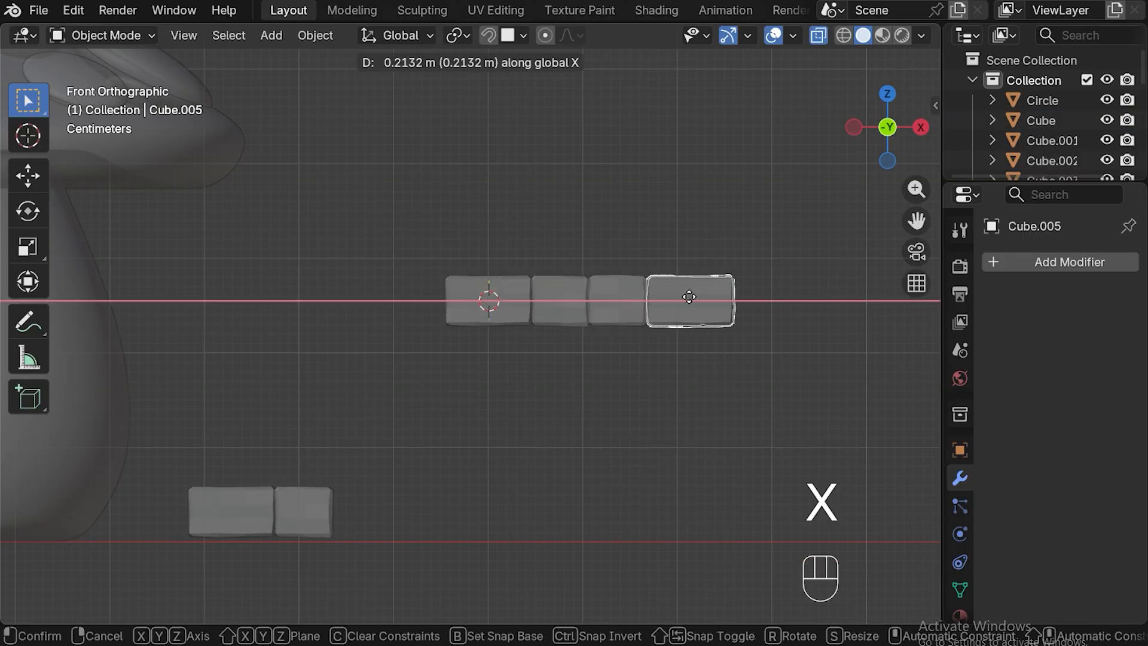
pyautogui.click(689, 297)
pyautogui.moveTo(916, 221); pyautogui.dragTo(730, 215)
pyautogui.press('r')
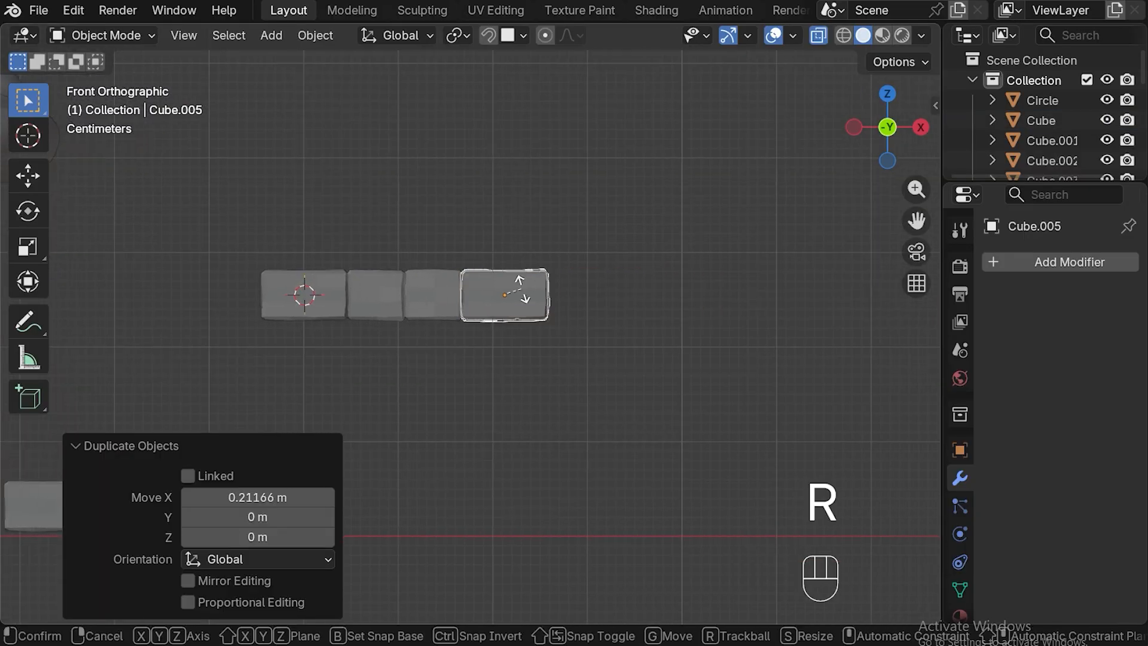
pyautogui.press('x')
pyautogui.press('KP_9')
pyautogui.press('KP_0')
pyautogui.click(515, 290)
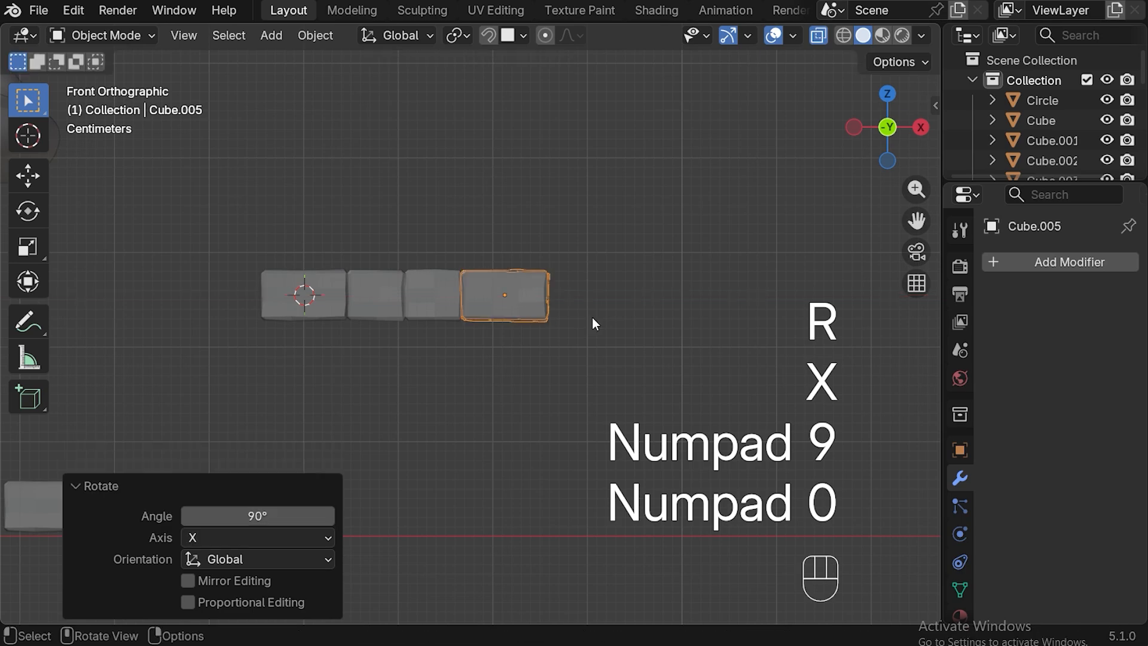
# Duplicate the row's first short brick about 0.210 m along X, placing the copy at the end of the row
pyautogui.click(429, 299)
pyautogui.click(370, 294)
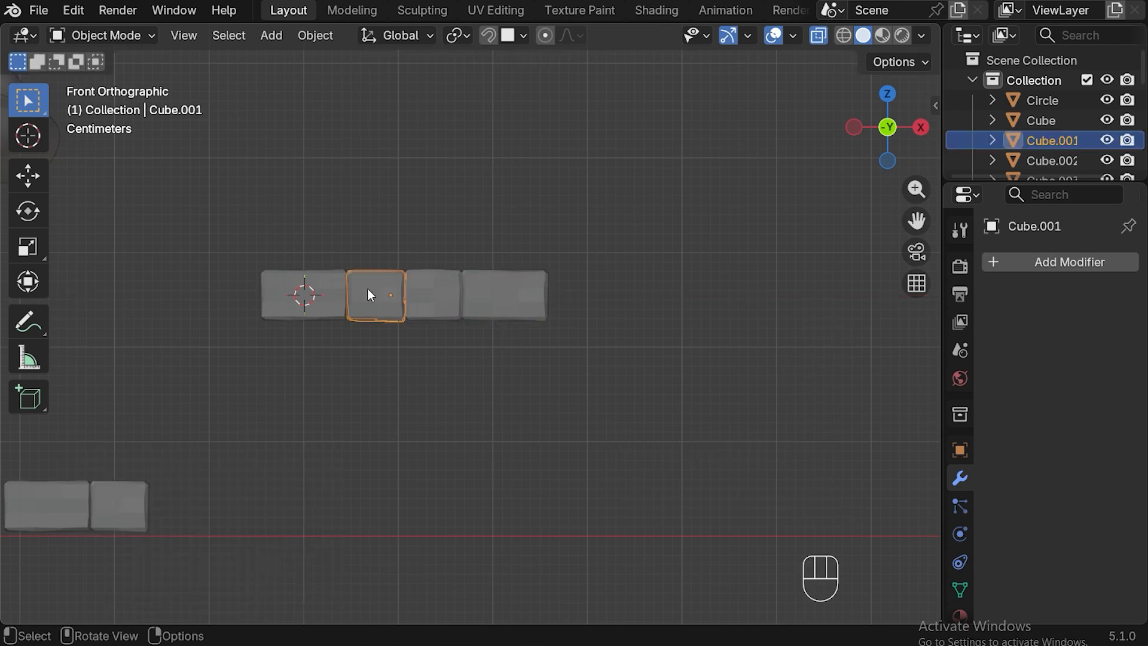
pyautogui.hotkey('shift', 'd')
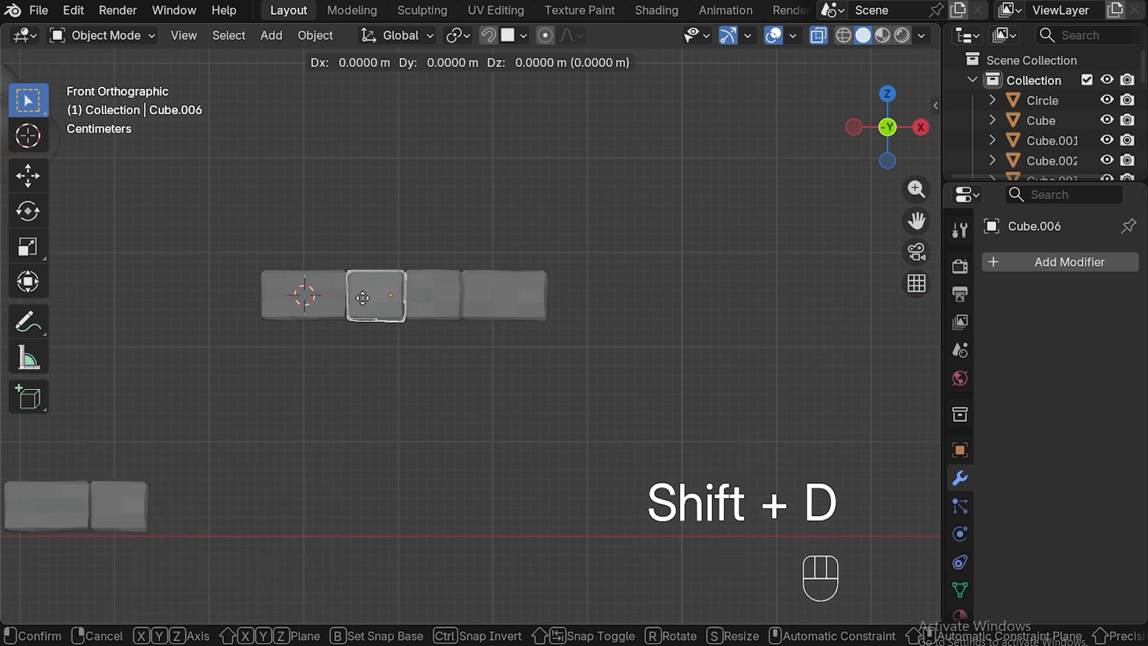
pyautogui.press('x')
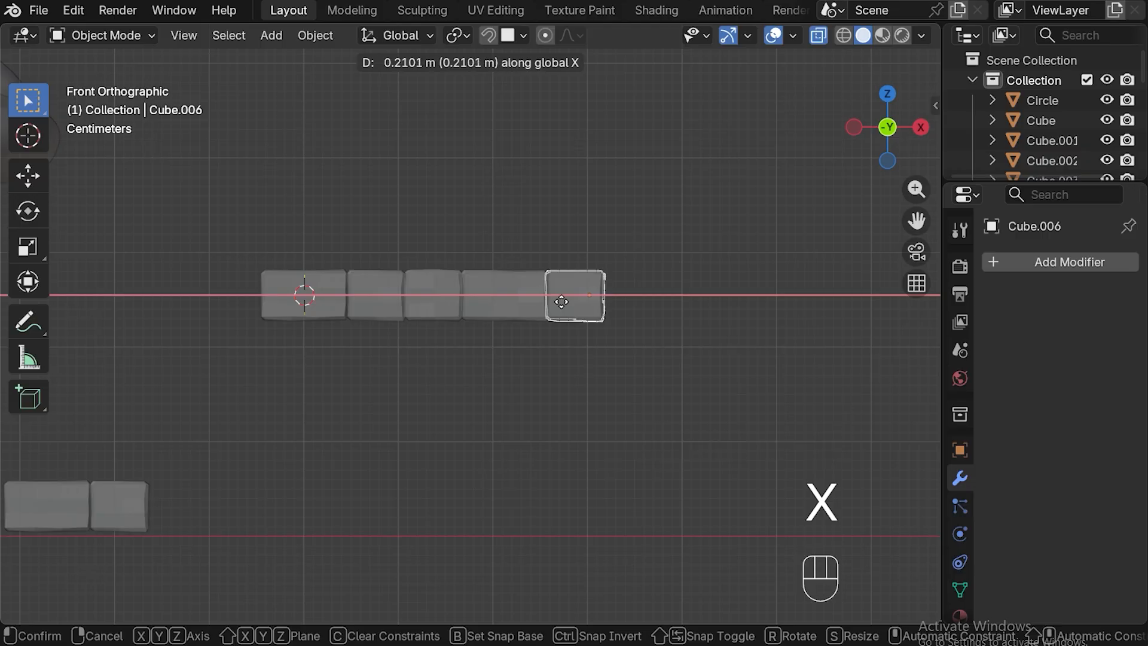
pyautogui.click(561, 302)
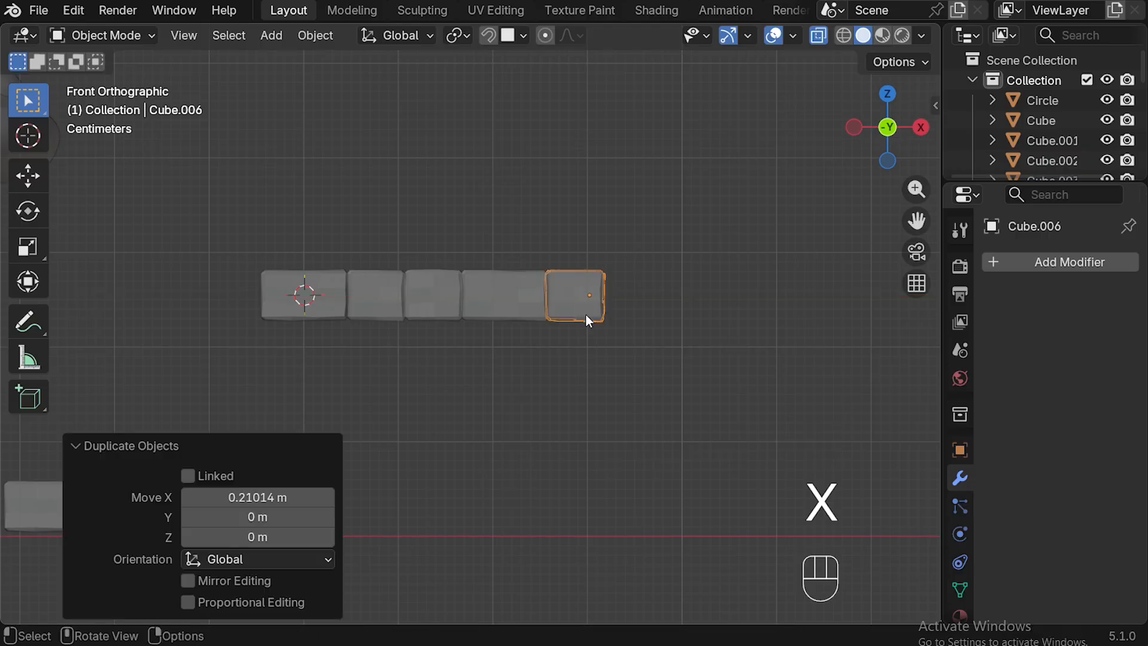
# Duplicate the row's first long brick about 0.36 m along X, extending the row with a sixth brick
pyautogui.click(266, 299)
pyautogui.hotkey('shift', 'd')
pyautogui.press('x')
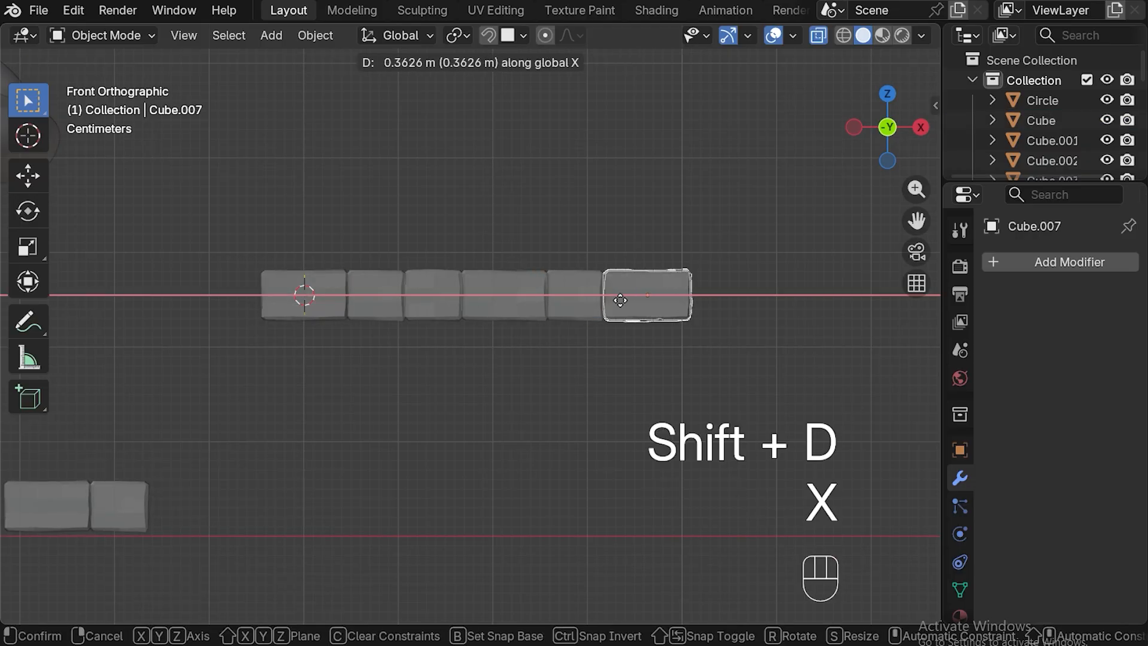
pyautogui.click(620, 301)
# Duplicate the row's second short brick about 0.299 m along X to add a seventh brick at the end
pyautogui.click(436, 301)
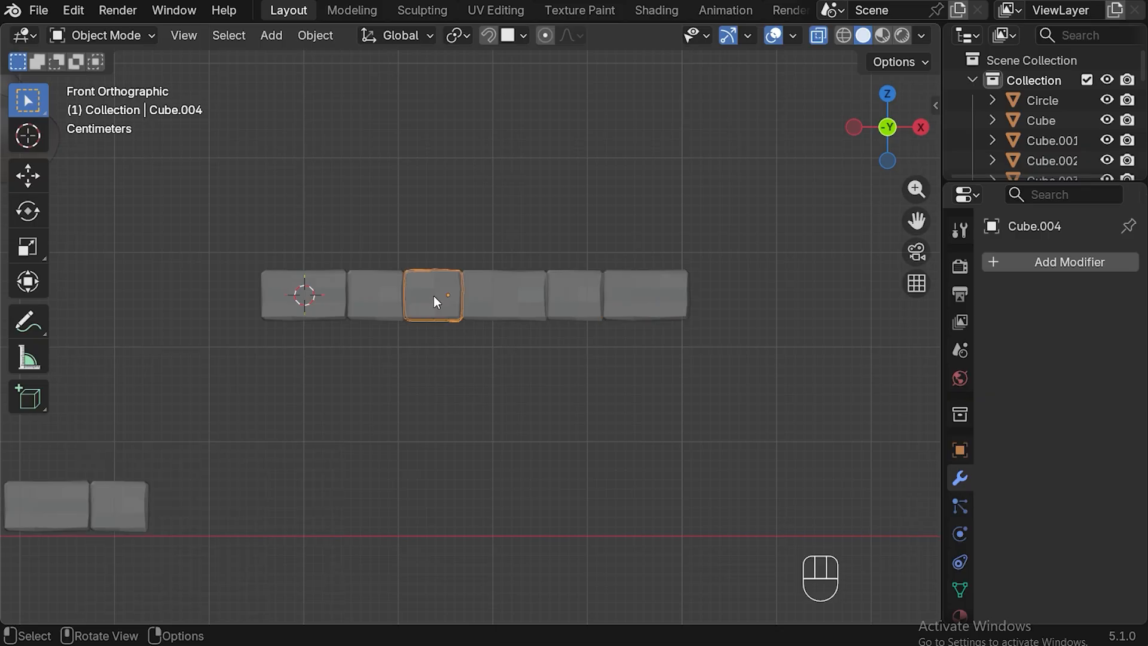
pyautogui.hotkey('shift', 'd')
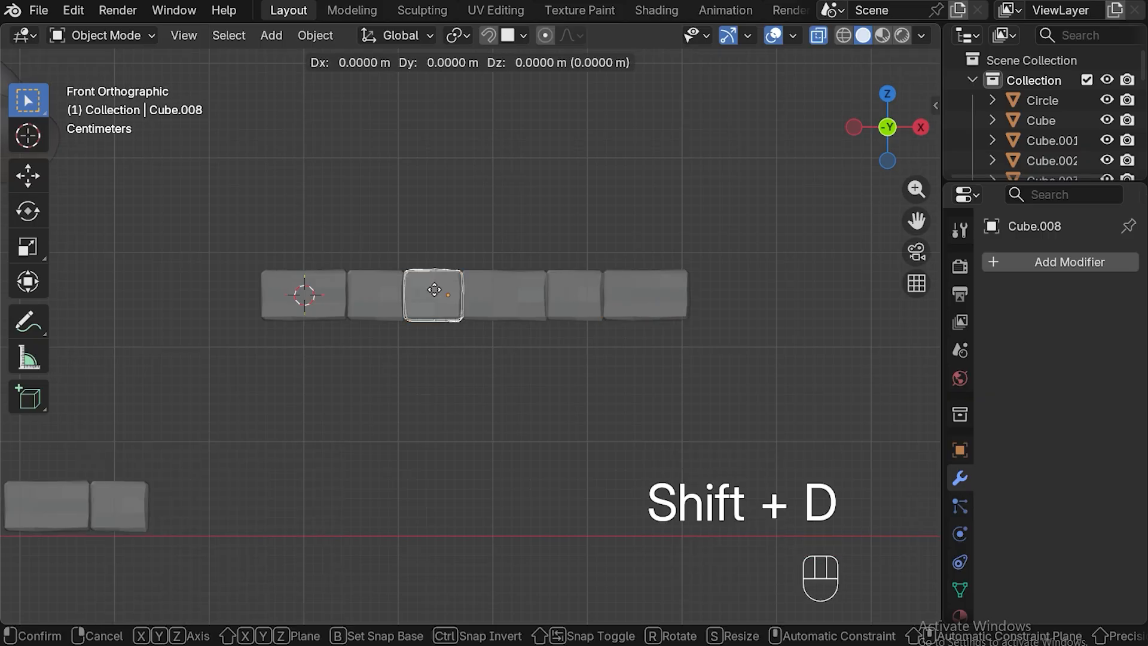
pyautogui.press('x')
pyautogui.click(644, 239)
# Select all seven bricks in the upper row and scale them to about 0.834 along X
pyautogui.scroll(-4, 645, 234)
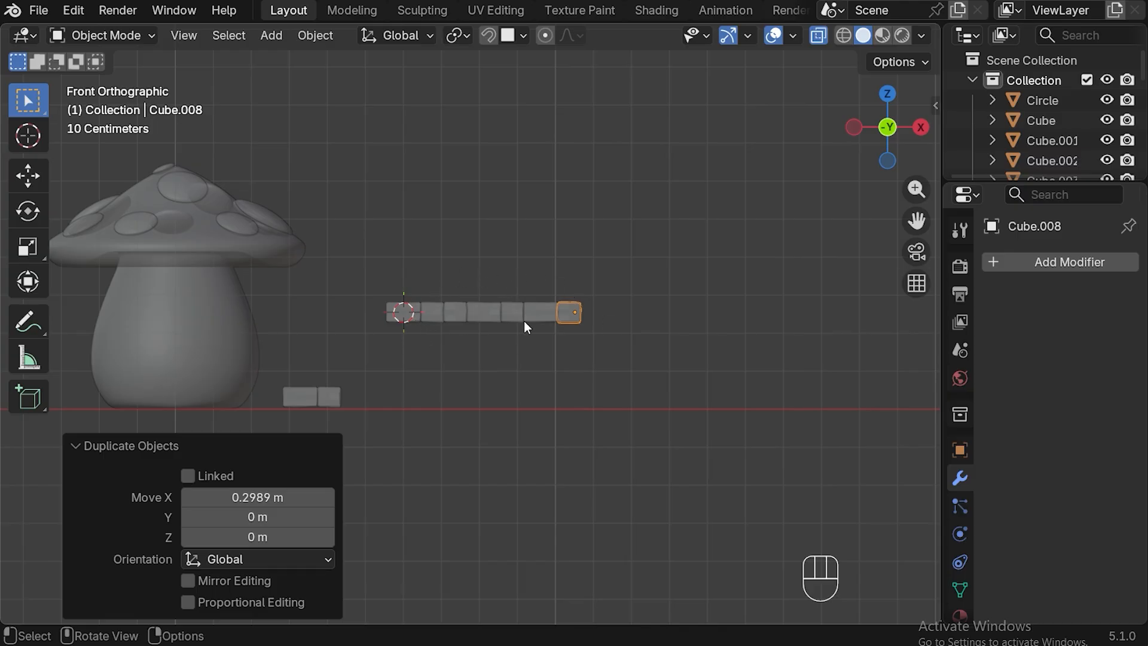
pyautogui.moveTo(374, 289); pyautogui.dragTo(575, 336)
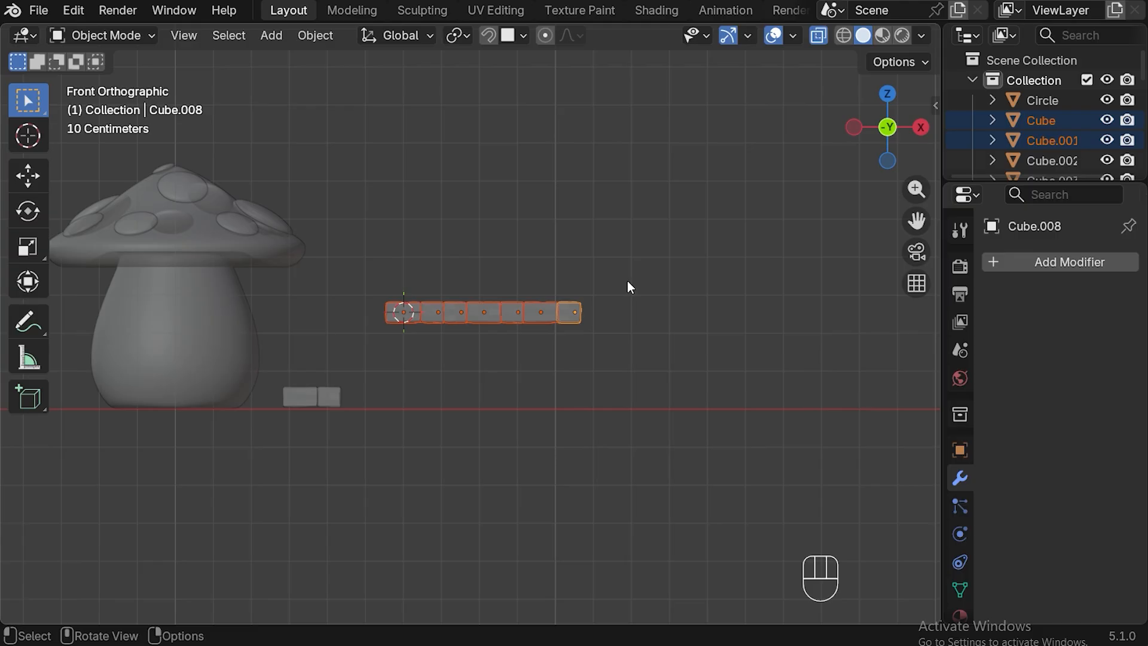
pyautogui.press('s')
pyautogui.press('x')
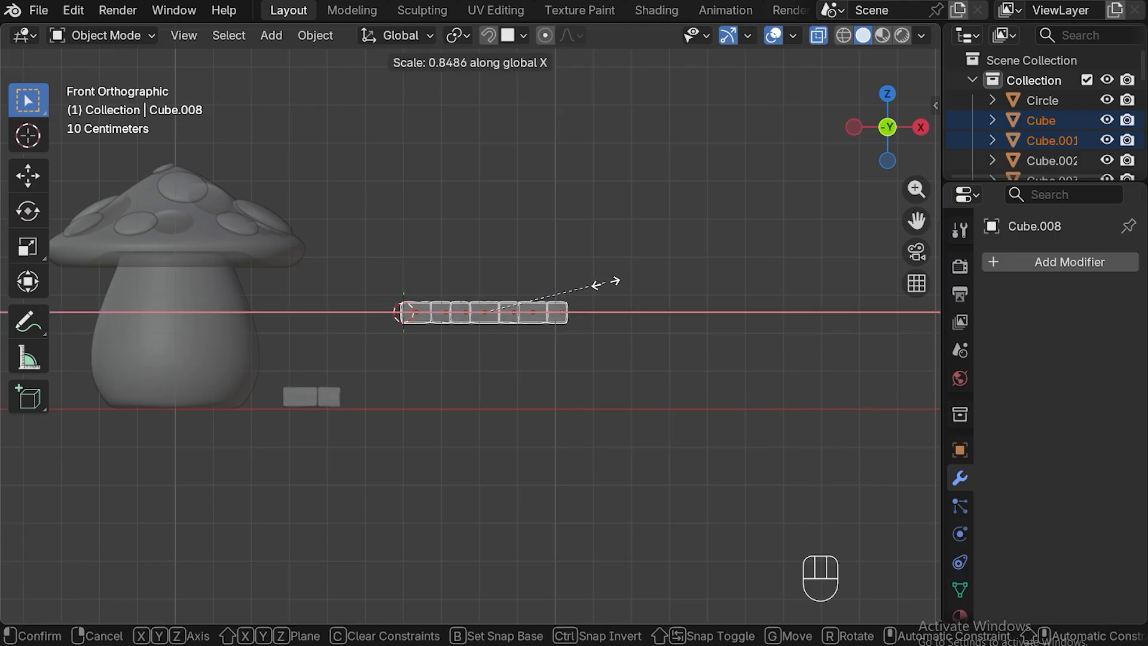
pyautogui.click(629, 273)
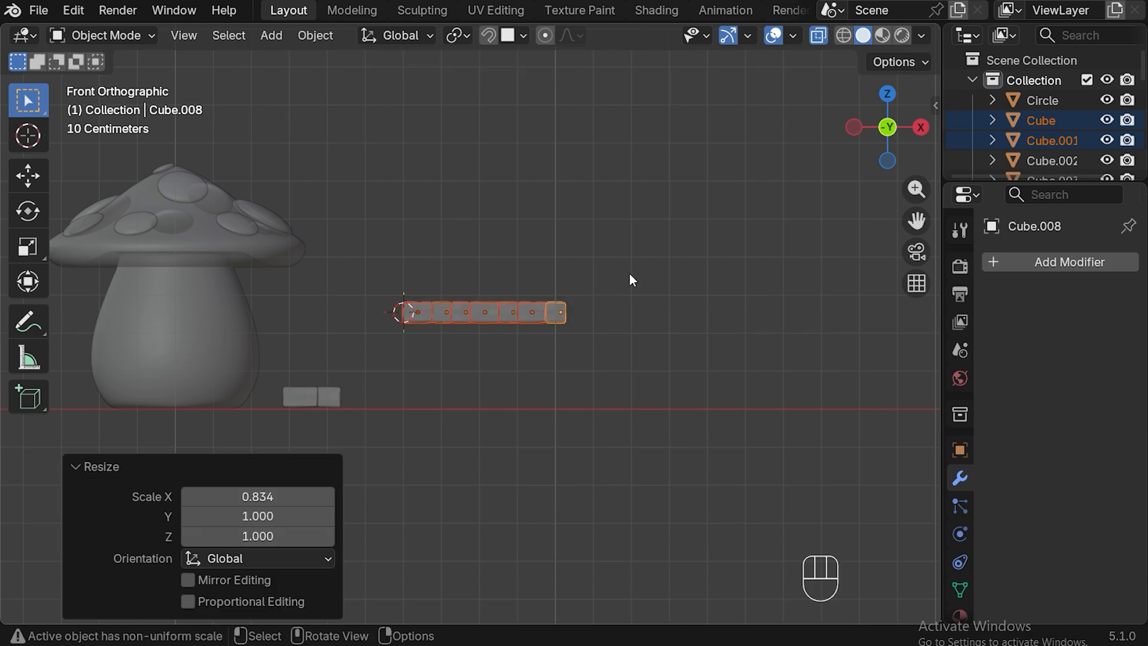
# Scale the selected row of seven bricks to about 0.85 along Z
pyautogui.press('s')
pyautogui.press('z')
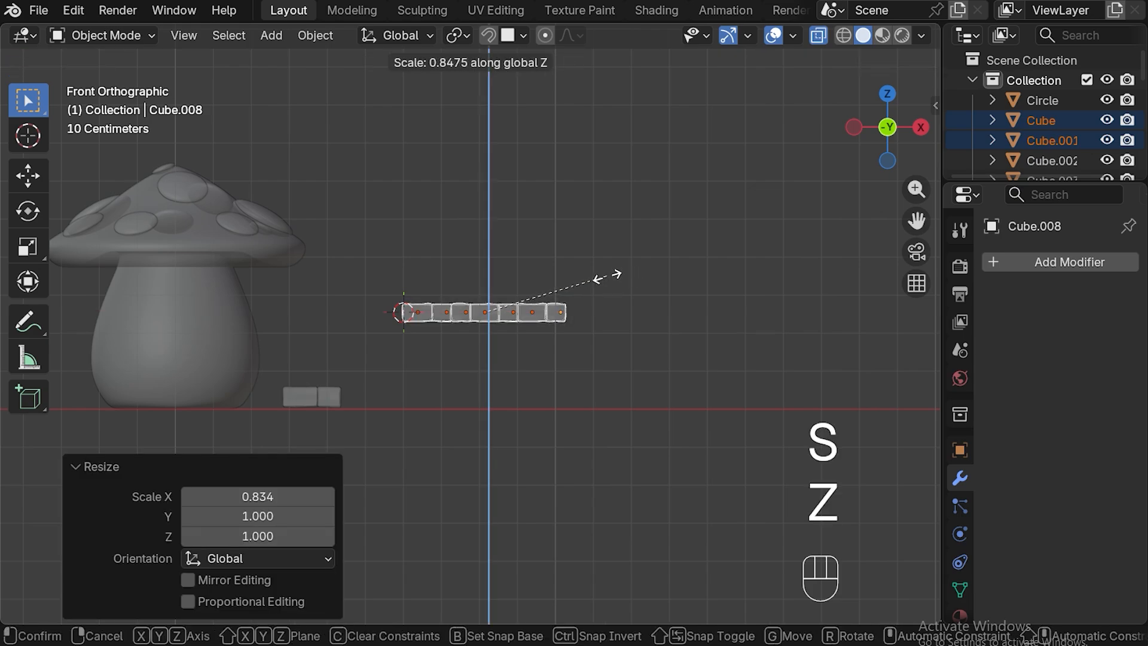
pyautogui.click(613, 278)
pyautogui.click(457, 246)
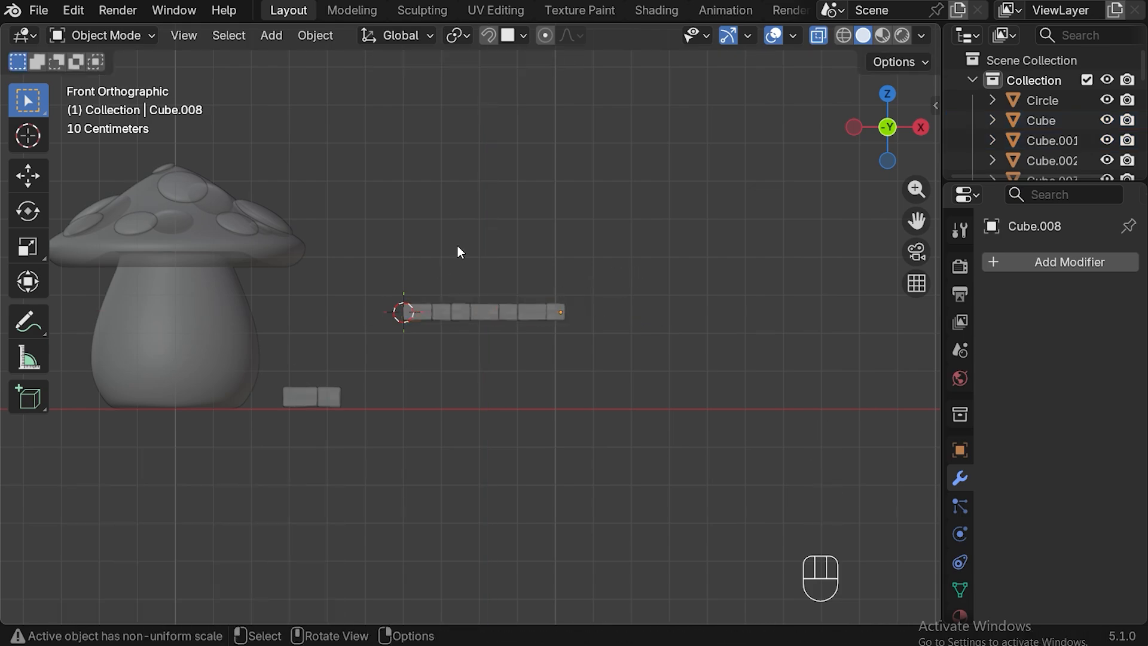
# Widen the mushroom's stem in its mesh by scaling it to about 1.25 in X and Y, keeping Z locked
pyautogui.click(170, 329)
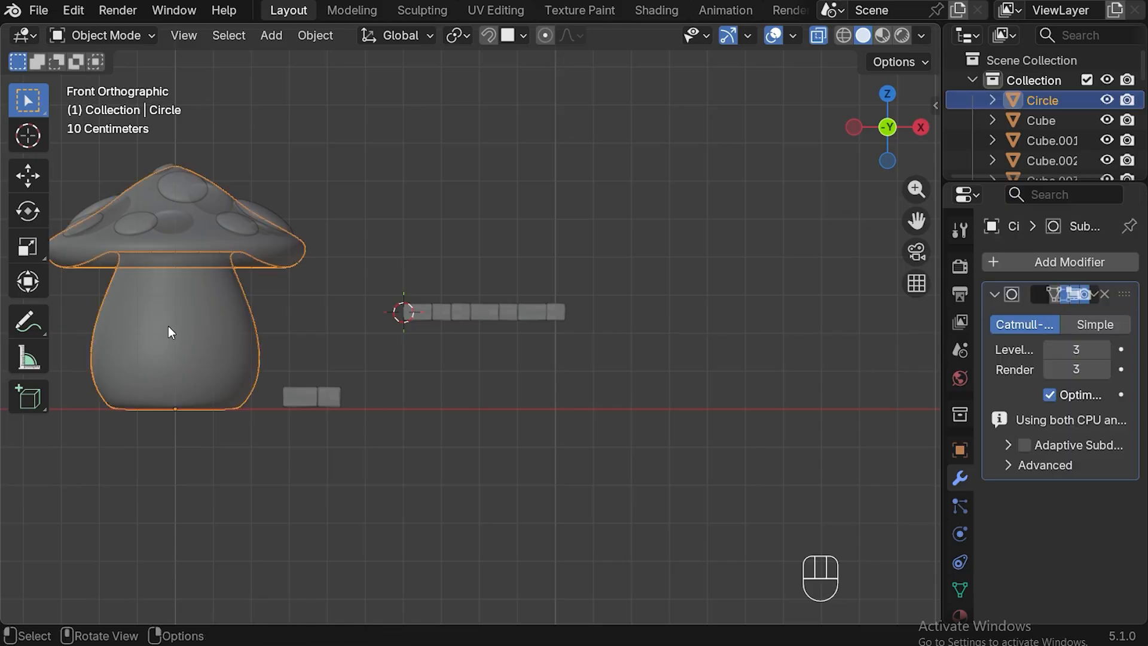
pyautogui.keyDown('shift'); pyautogui.moveTo(249, 287); pyautogui.dragTo(458, 286, button='middle'); pyautogui.keyUp('shift')
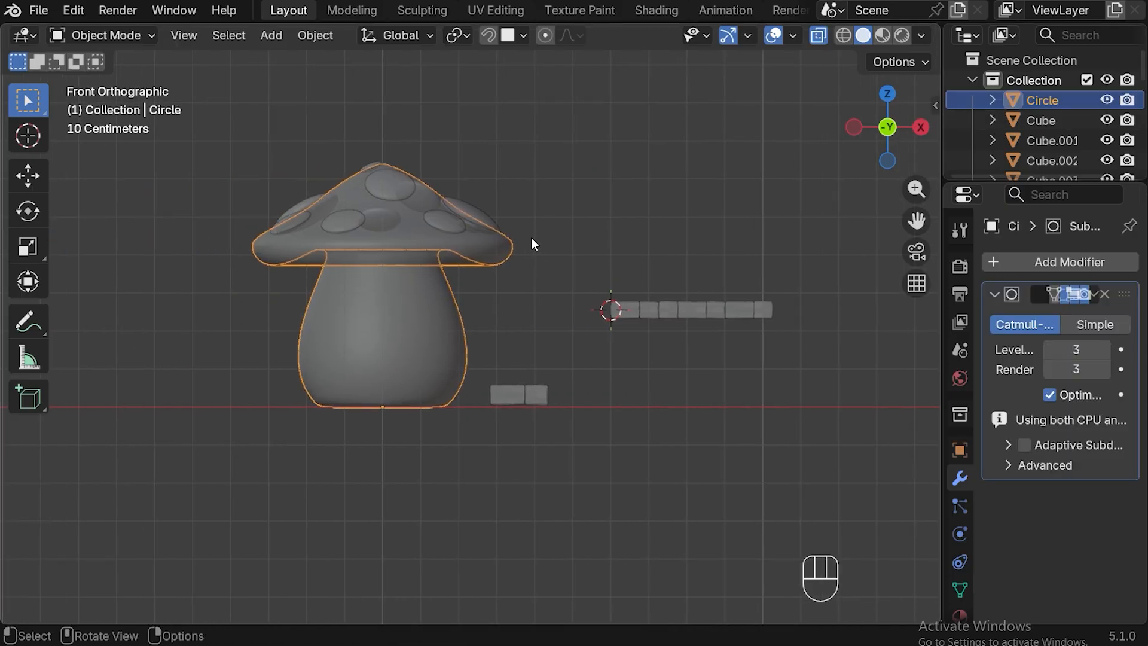
pyautogui.press('Tab')
pyautogui.scroll(-4, 836, 36)
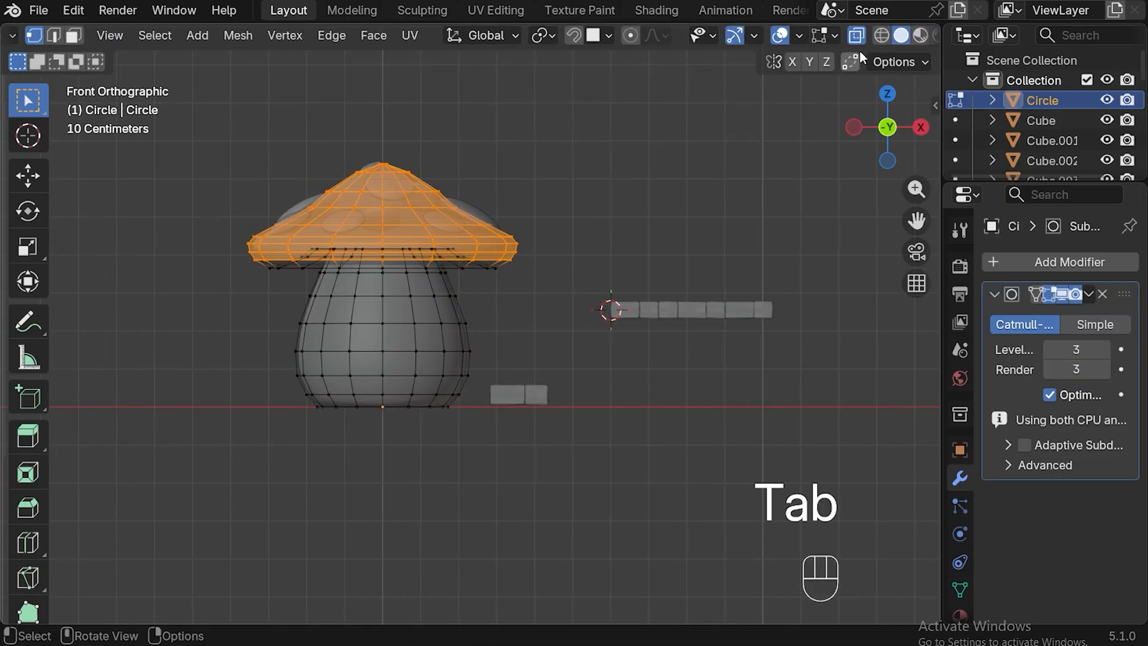
pyautogui.moveTo(284, 271); pyautogui.dragTo(476, 422)
pyautogui.press('s')
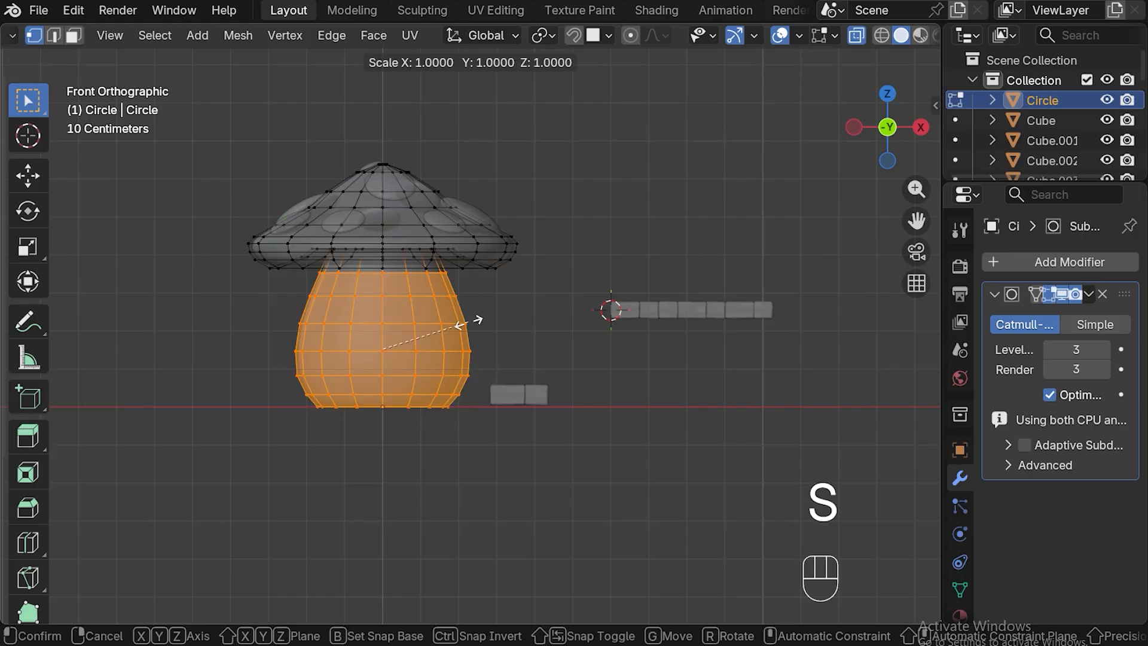
pyautogui.hotkey('shift', 'z')
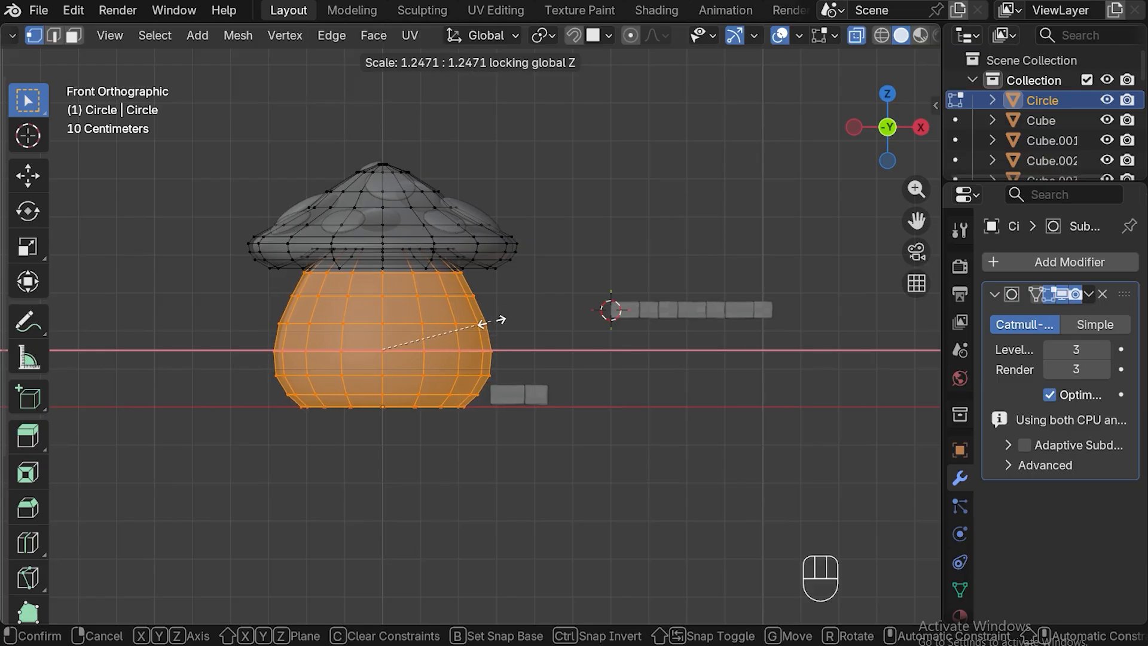
pyautogui.click(492, 321)
pyautogui.press('Tab')
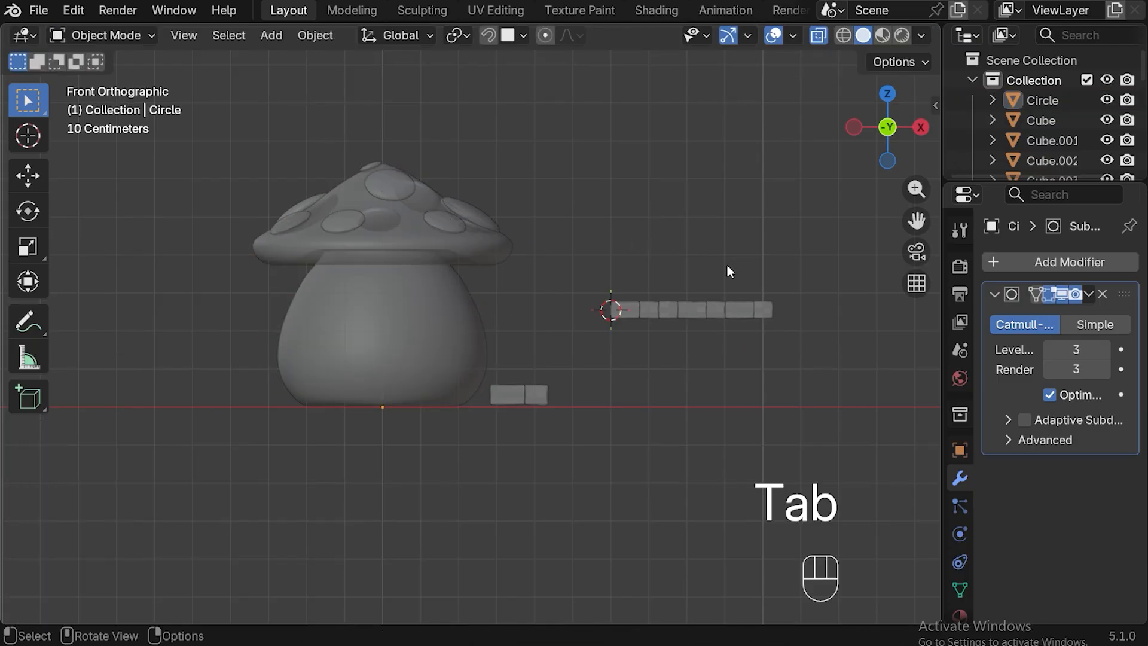
# Join the seven bricks of the upper row into one object and apply its rotation and scale
pyautogui.click(632, 309)
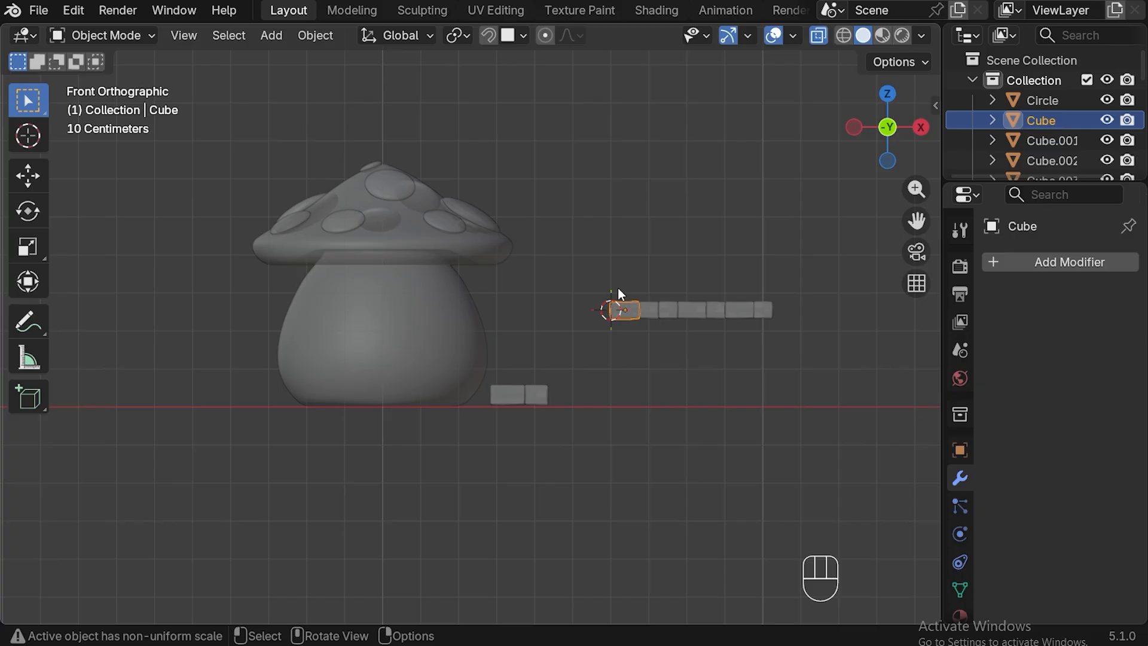
pyautogui.moveTo(613, 281); pyautogui.dragTo(783, 354)
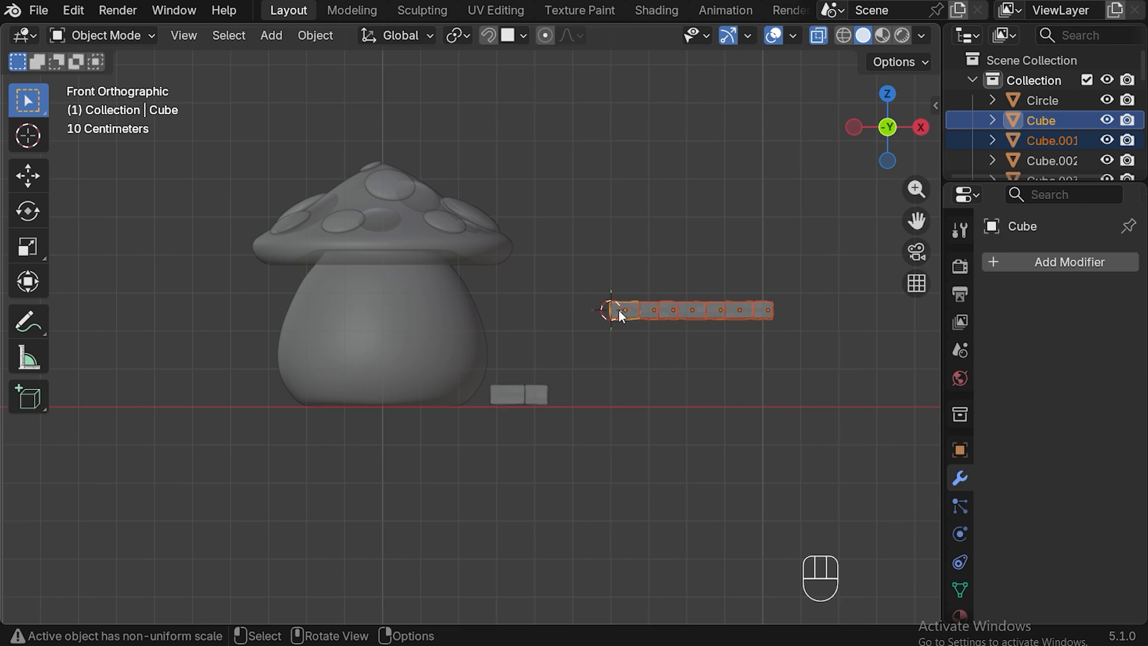
pyautogui.press('ctrl')
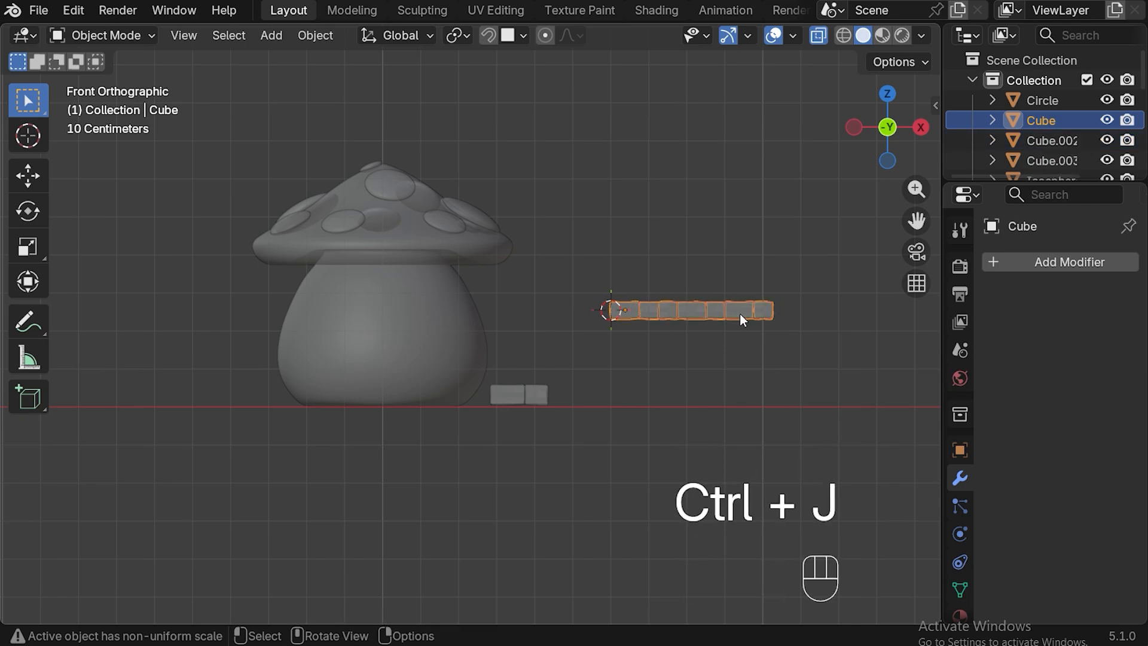
pyautogui.scroll(2, 877, 304)
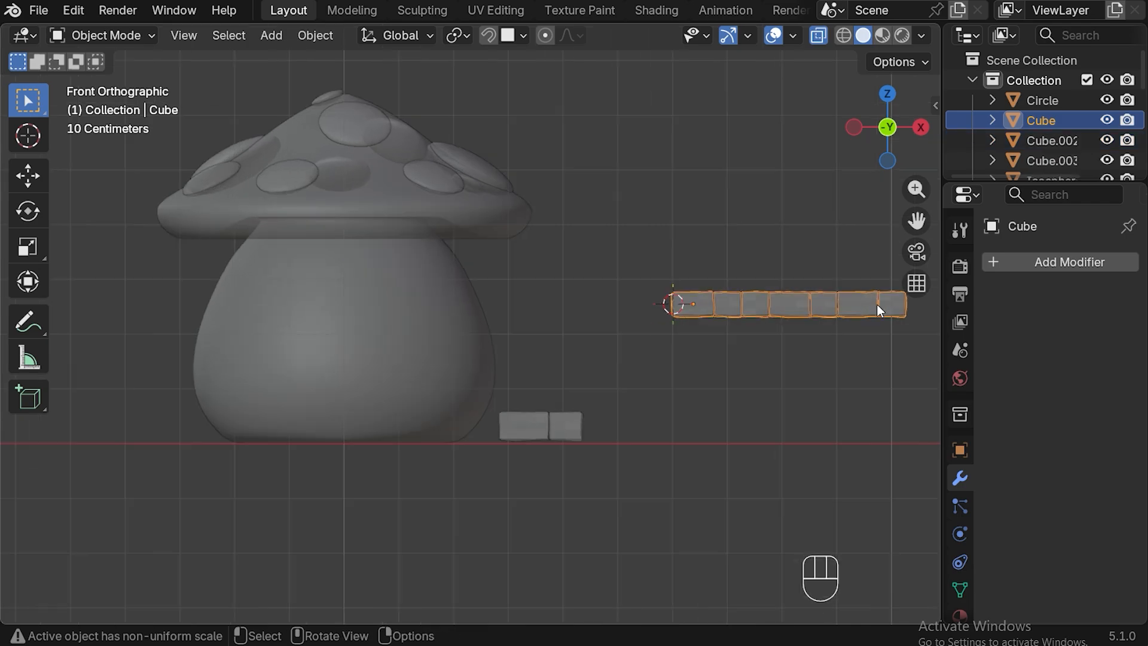
pyautogui.moveTo(916, 221); pyautogui.dragTo(770, 205)
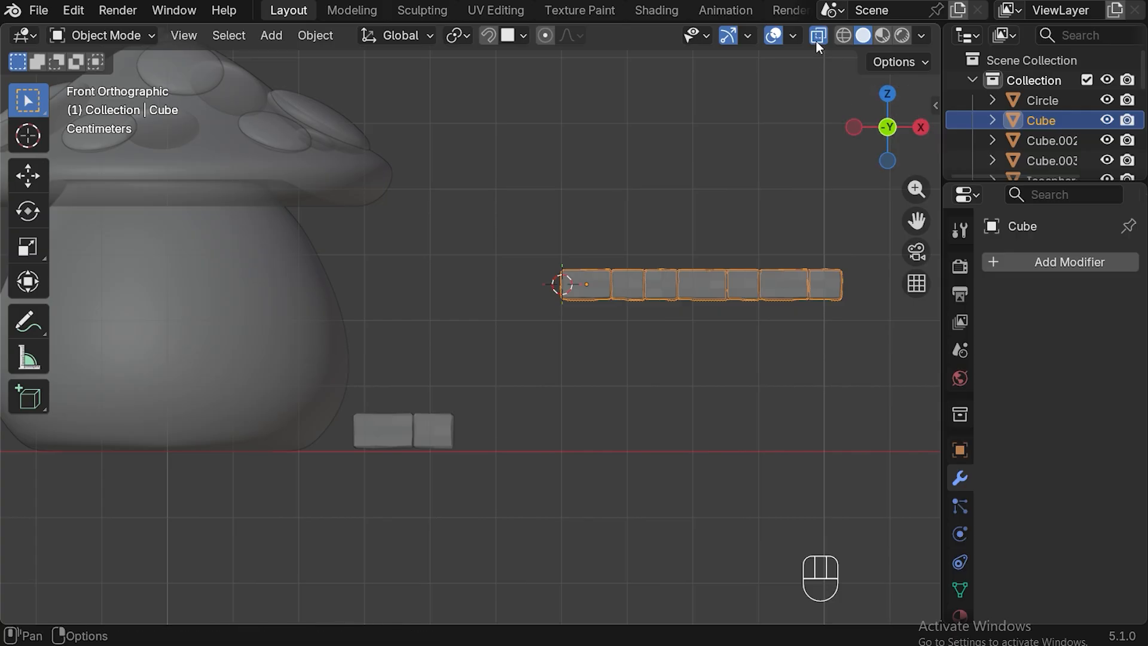
pyautogui.hotkey('ctrl', 'a')
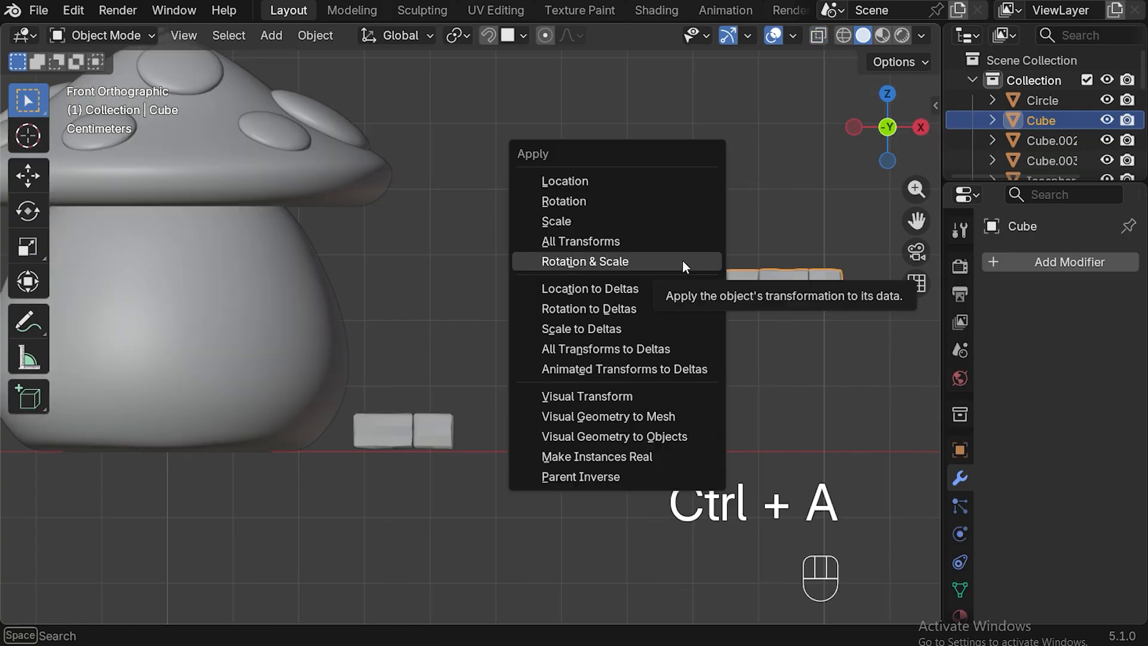
pyautogui.click(684, 261)
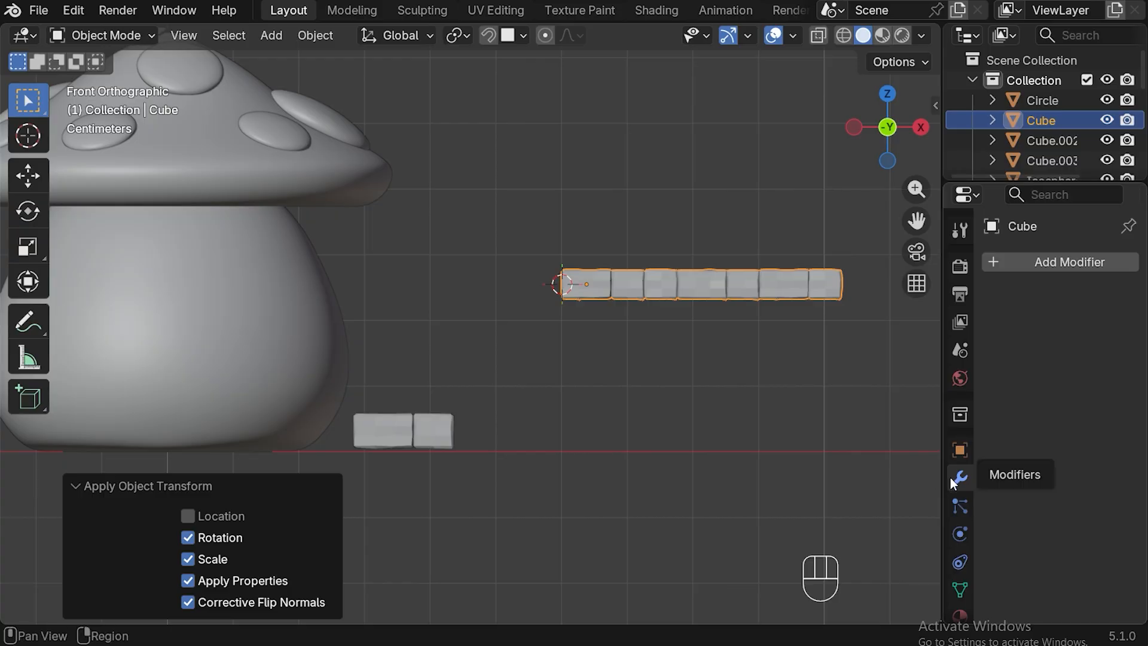
# Add a Simple Deform modifier to the joined brick row and set it to Bend around the Z axis
pyautogui.click(1022, 258)
pyautogui.moveTo(1021, 255)
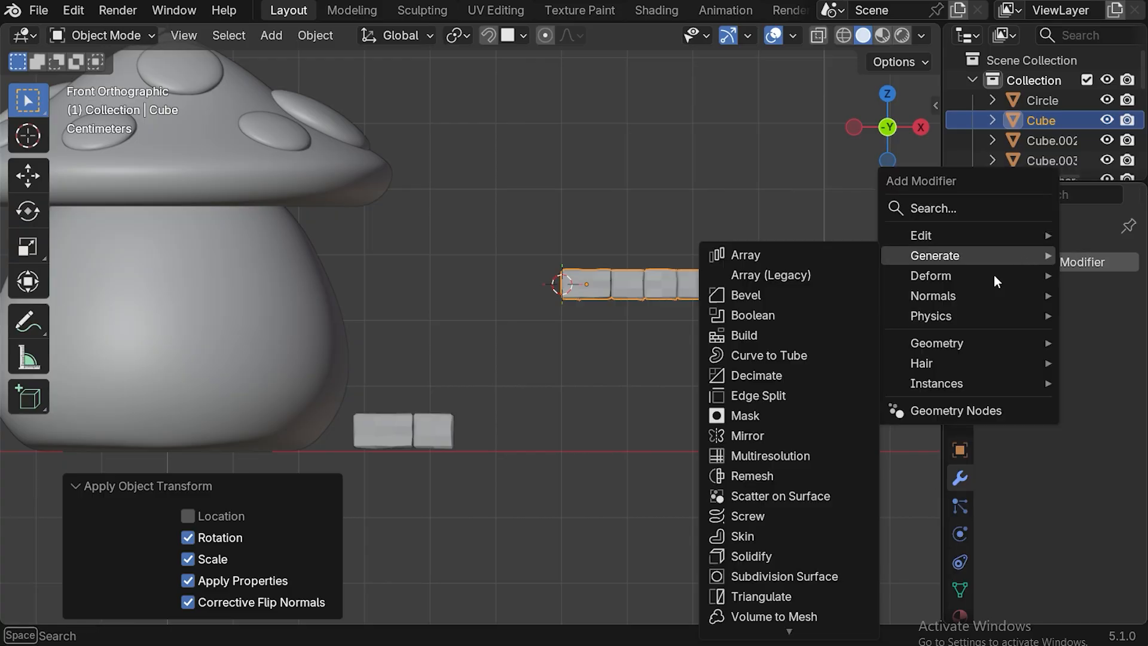
pyautogui.moveTo(944, 275)
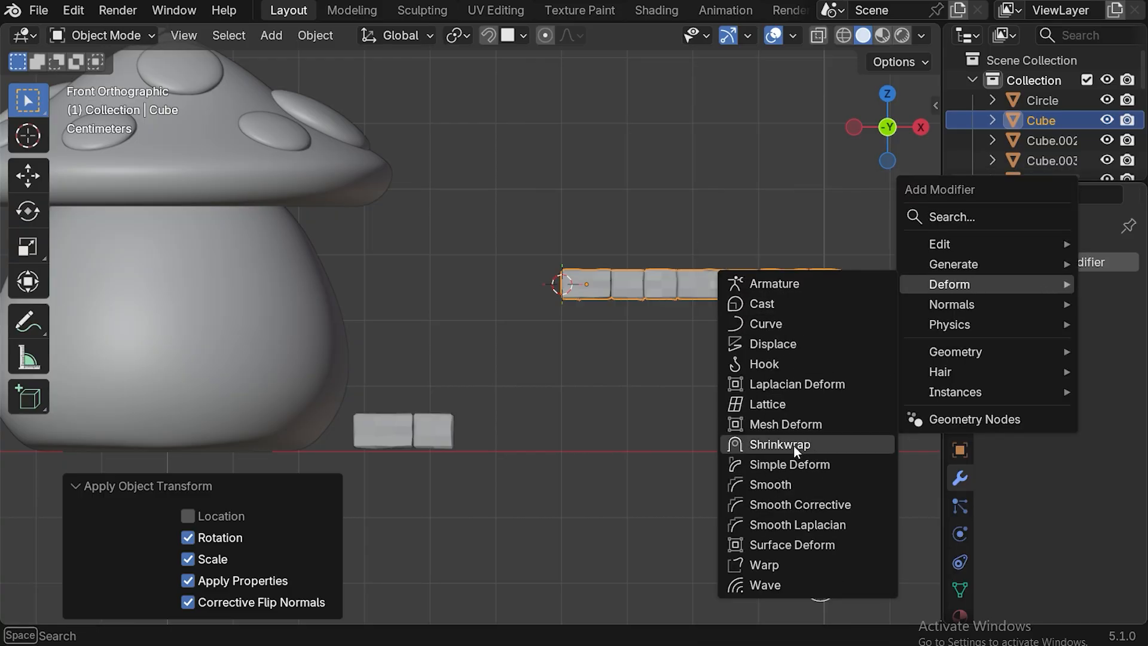
pyautogui.click(794, 466)
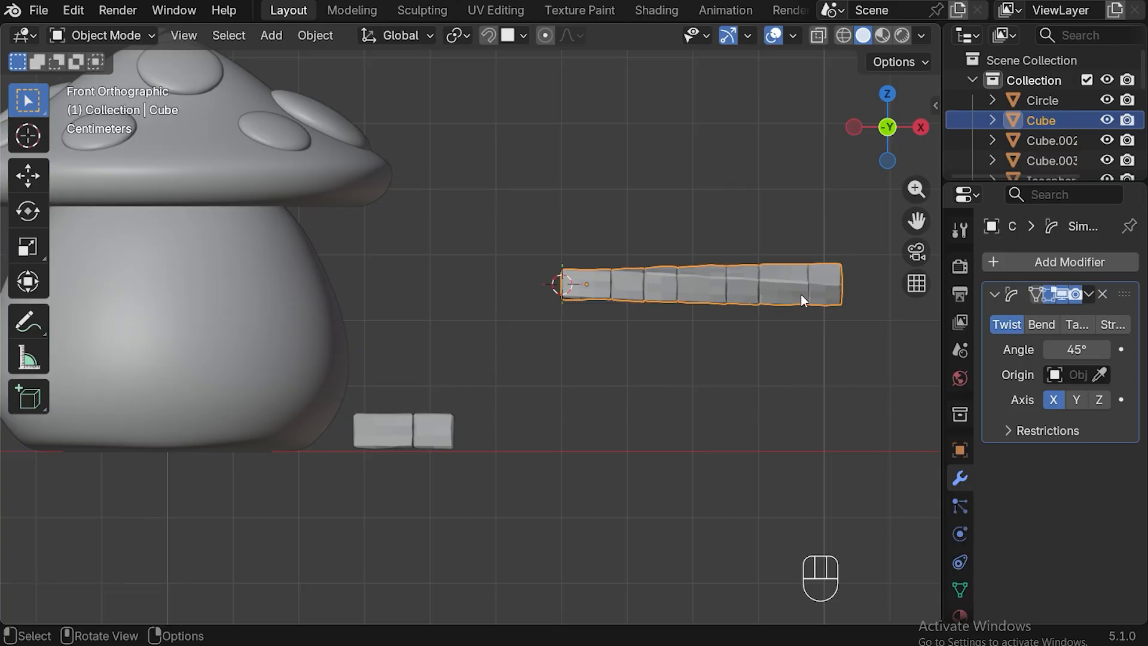
pyautogui.click(1048, 324)
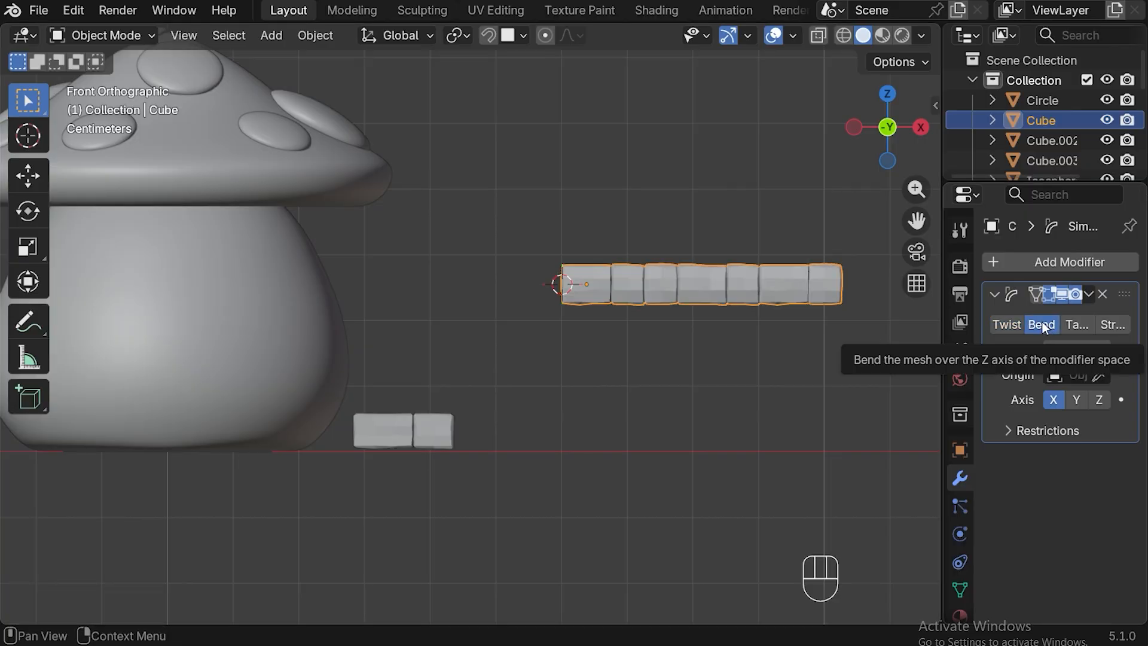
pyautogui.click(1099, 399)
pyautogui.press('KP_7')
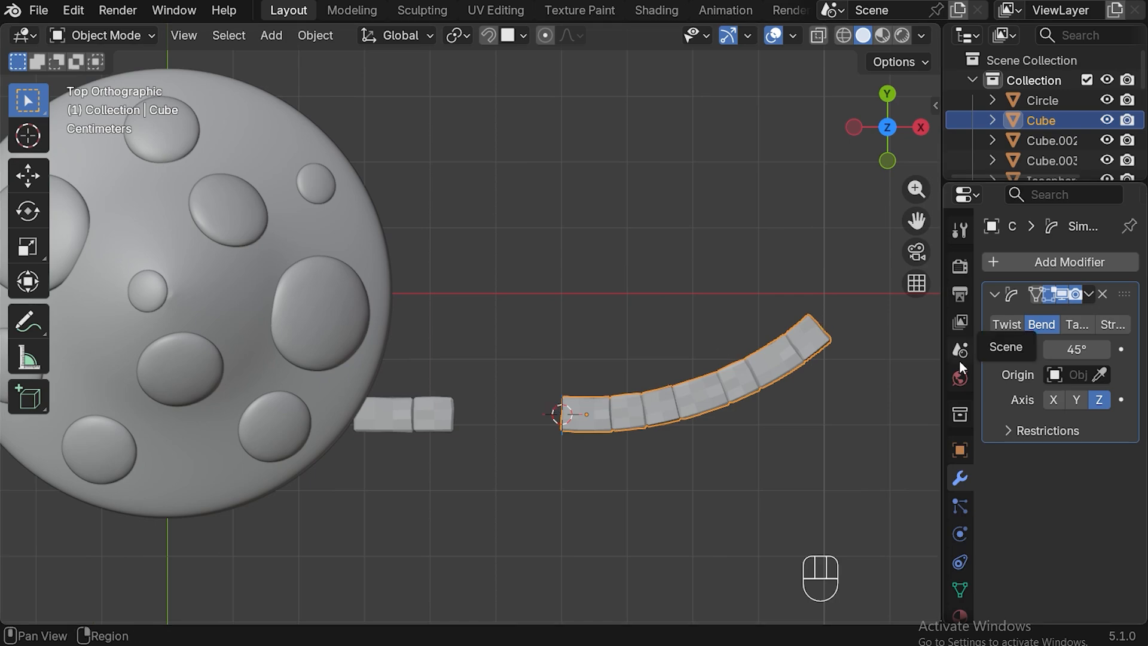
# Set the bend angle to 180° and apply the Simple Deform modifier
pyautogui.click(1068, 350)
pyautogui.write('180')
pyautogui.press('Return')
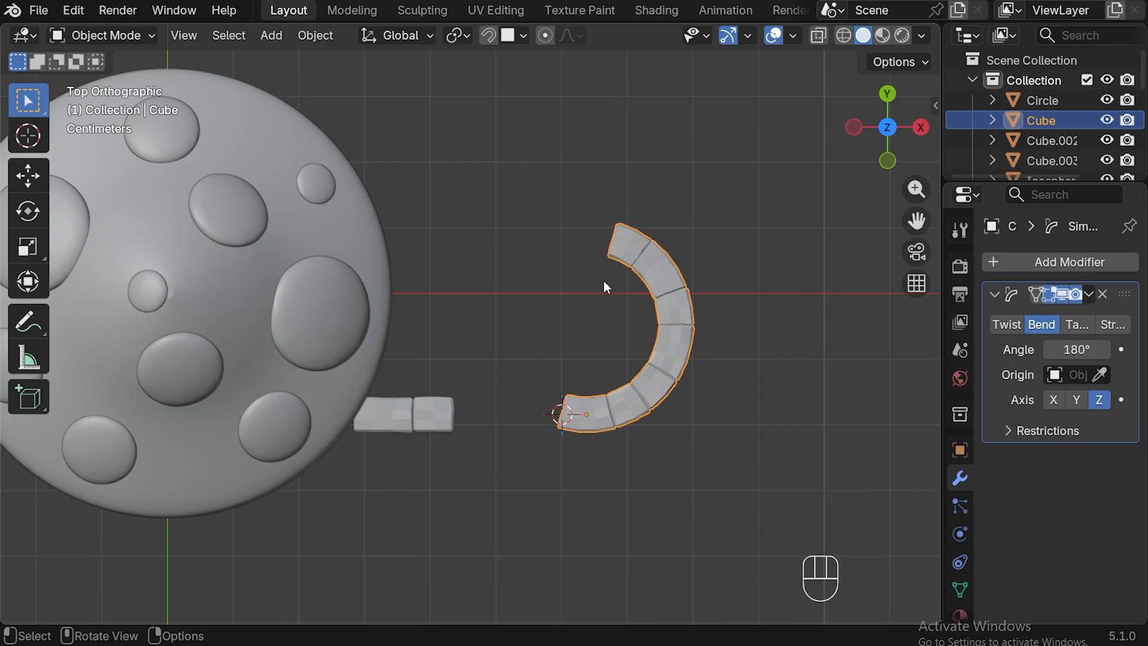
pyautogui.click(1090, 294)
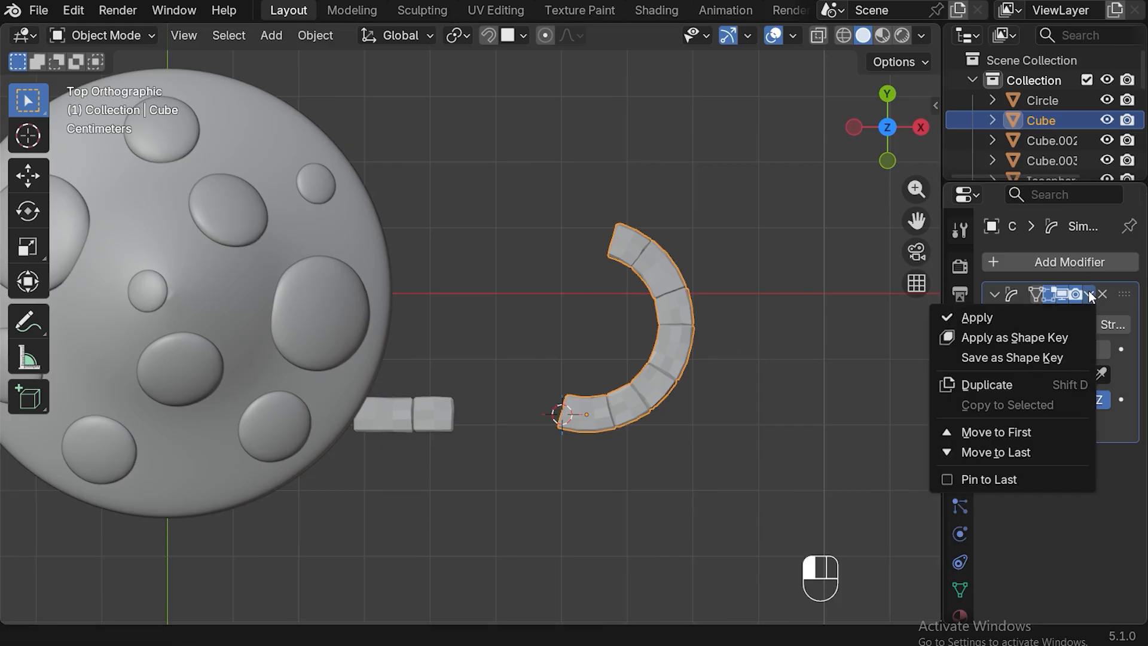
pyautogui.click(1043, 315)
# Stand the bent brick row upright by rotating it 90° around Z and 90° around X
pyautogui.press('KP_1')
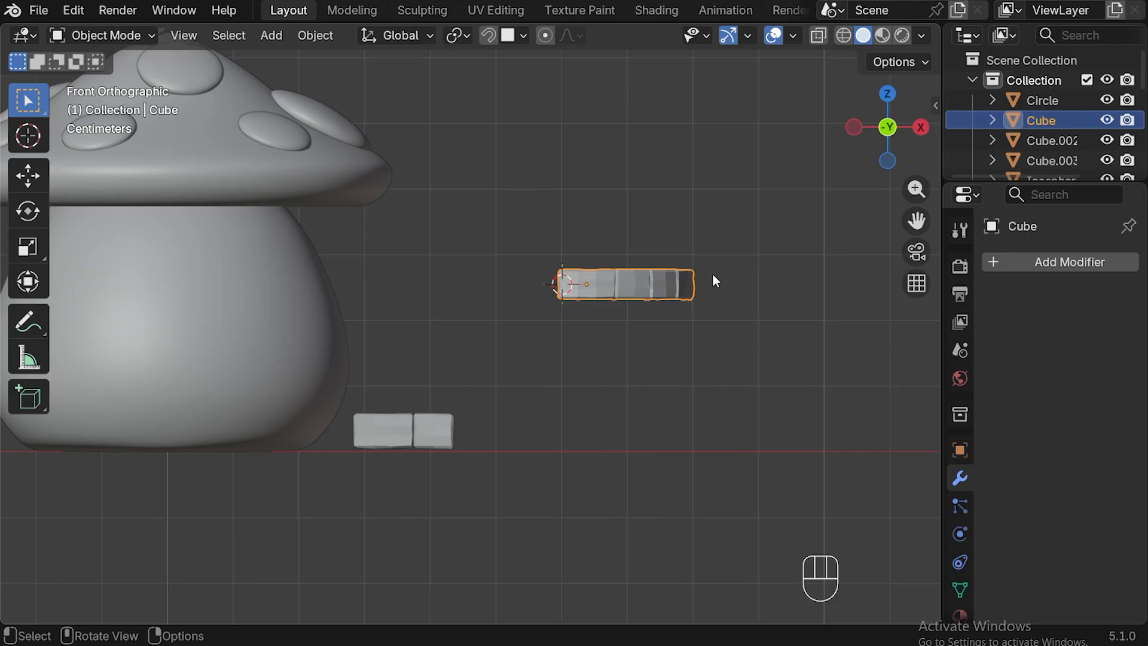
pyautogui.press('r')
pyautogui.press('z')
pyautogui.press('KP_9')
pyautogui.press('KP_0')
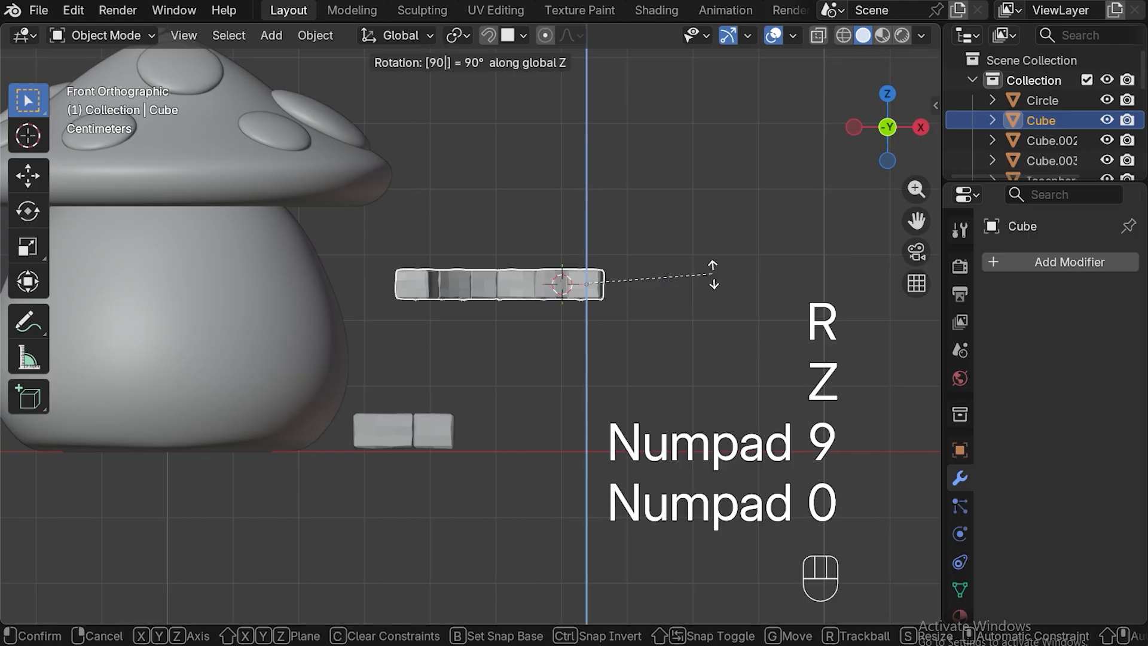
pyautogui.press('Return')
pyautogui.press('r')
pyautogui.press('x')
pyautogui.press('KP_9')
pyautogui.press('KP_0')
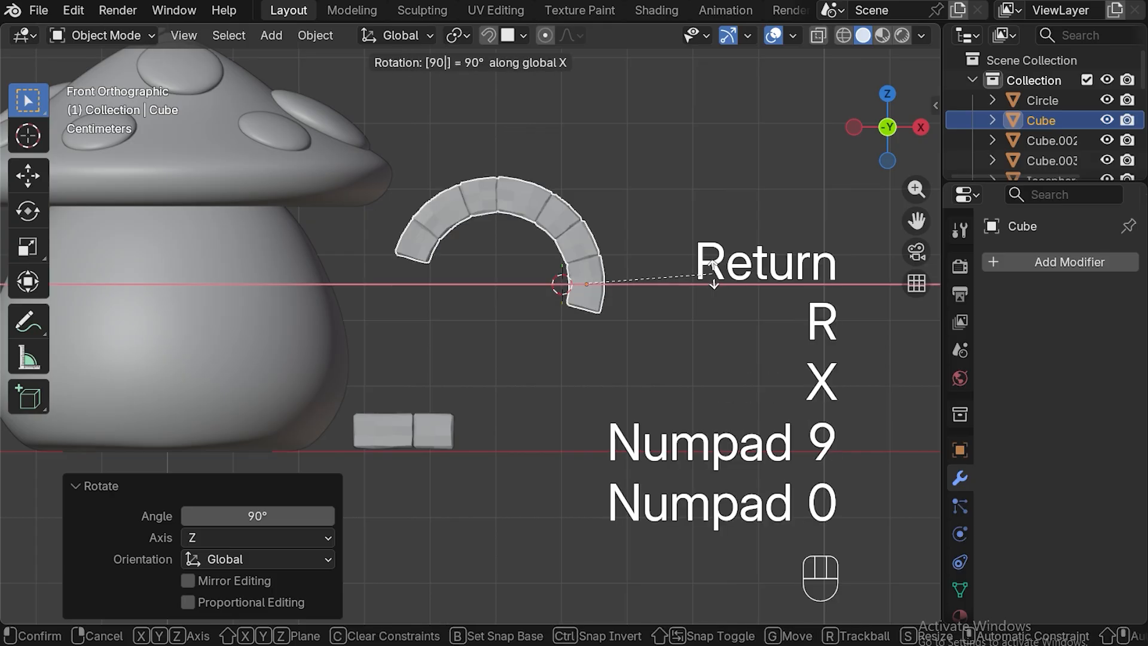
pyautogui.click(712, 274)
# Rotate the brick arch by about -17° in the front view so that both ends sit level
pyautogui.press('r')
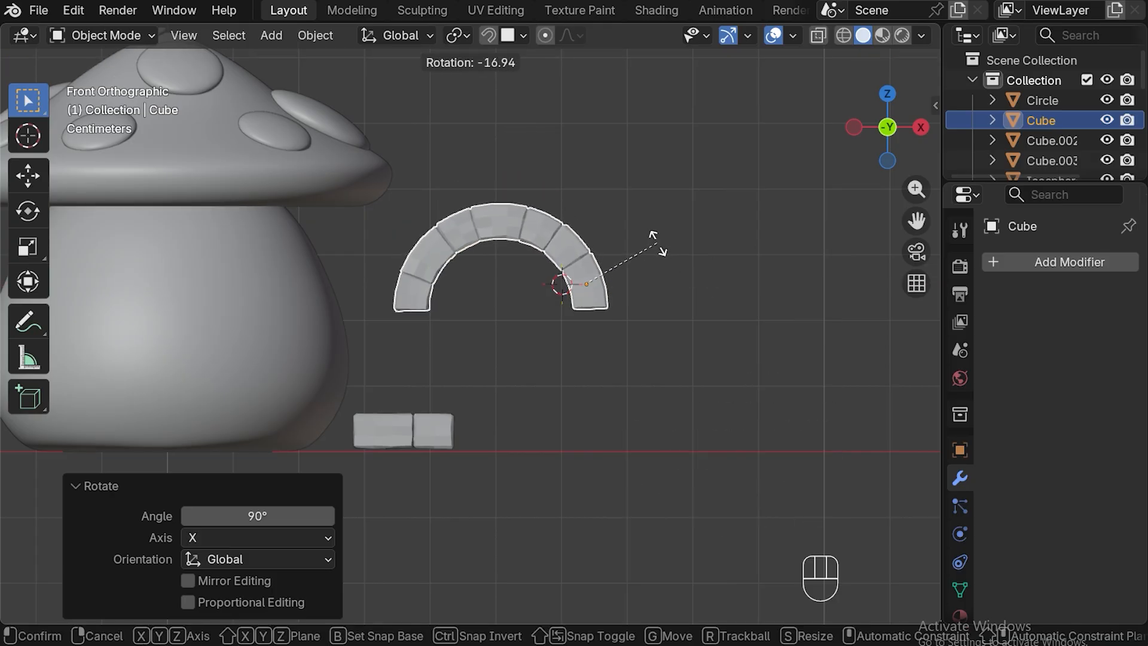
pyautogui.click(660, 240)
pyautogui.moveTo(916, 221); pyautogui.dragTo(807, 231)
pyautogui.hotkey('ctrl', 'z')
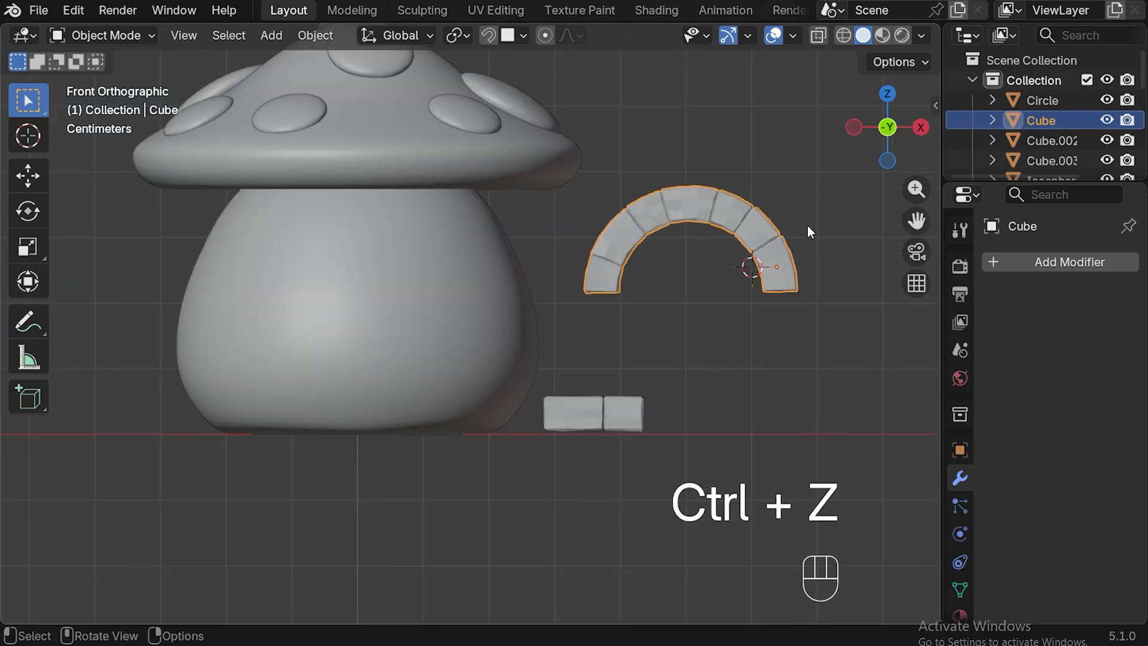
# Move the arch onto the stem's front by about -0.509 m in X, -0.035 m in Z and -0.063 m in Y
pyautogui.press('g')
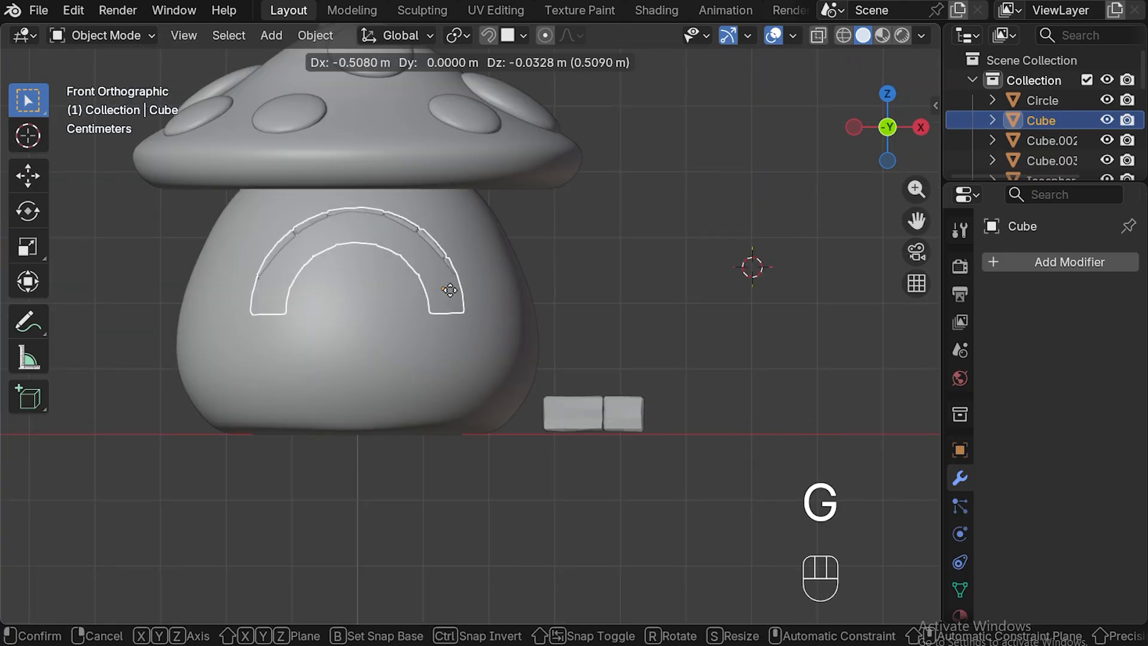
pyautogui.click(450, 291)
pyautogui.press('KP_3')
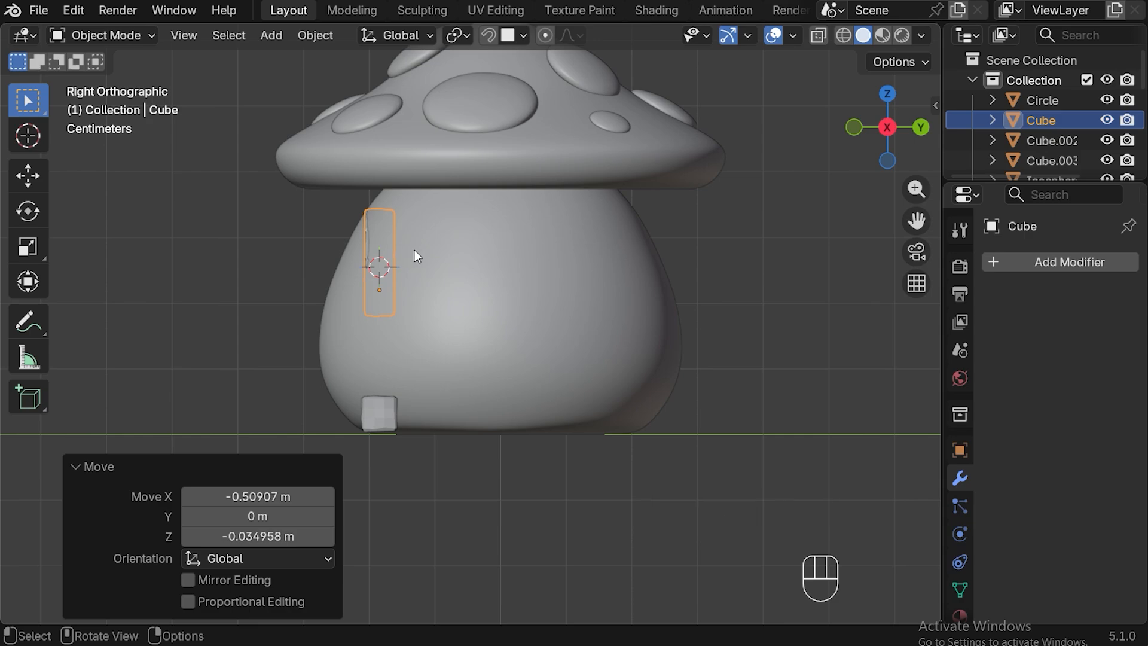
pyautogui.press('g')
pyautogui.press('y')
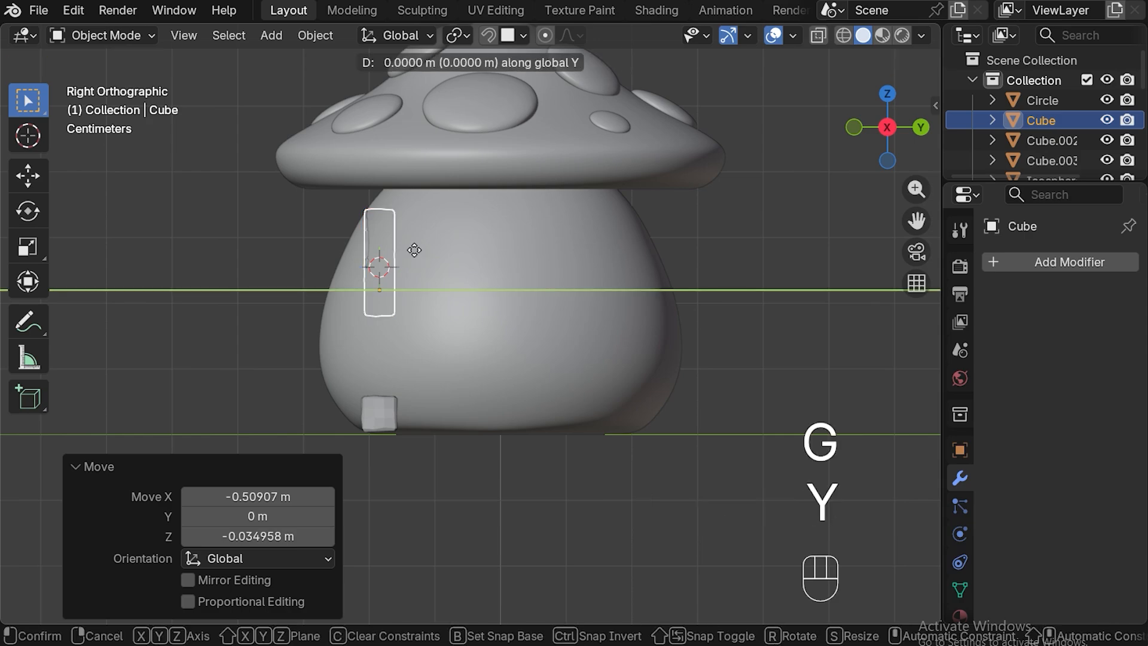
pyautogui.click(376, 261)
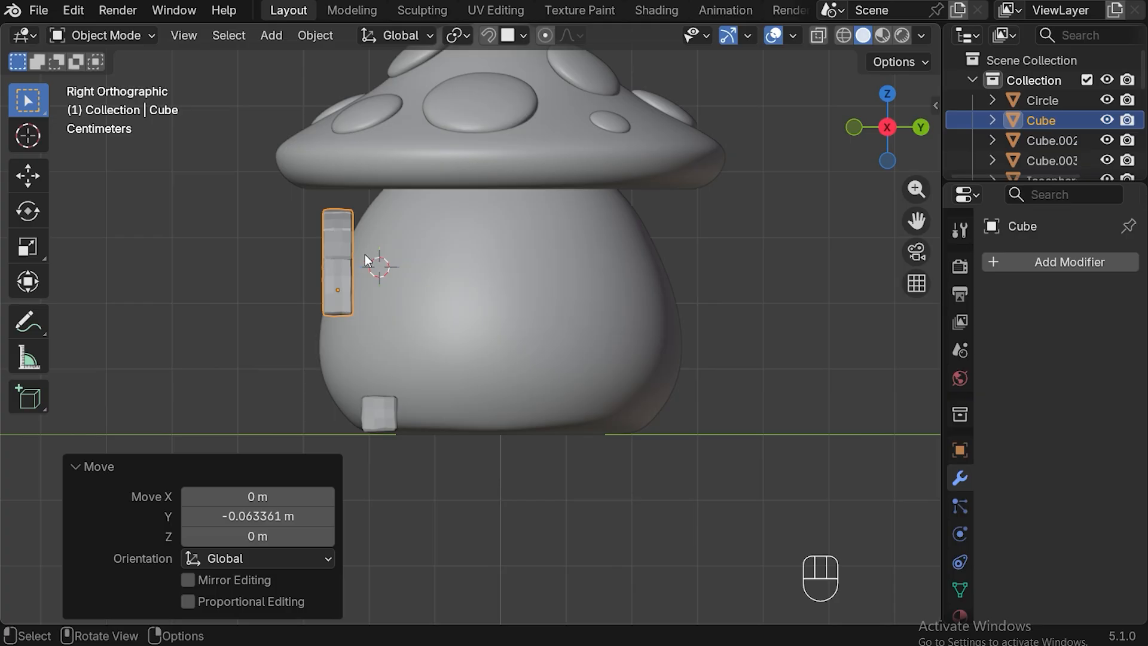
pyautogui.press('KP_1')
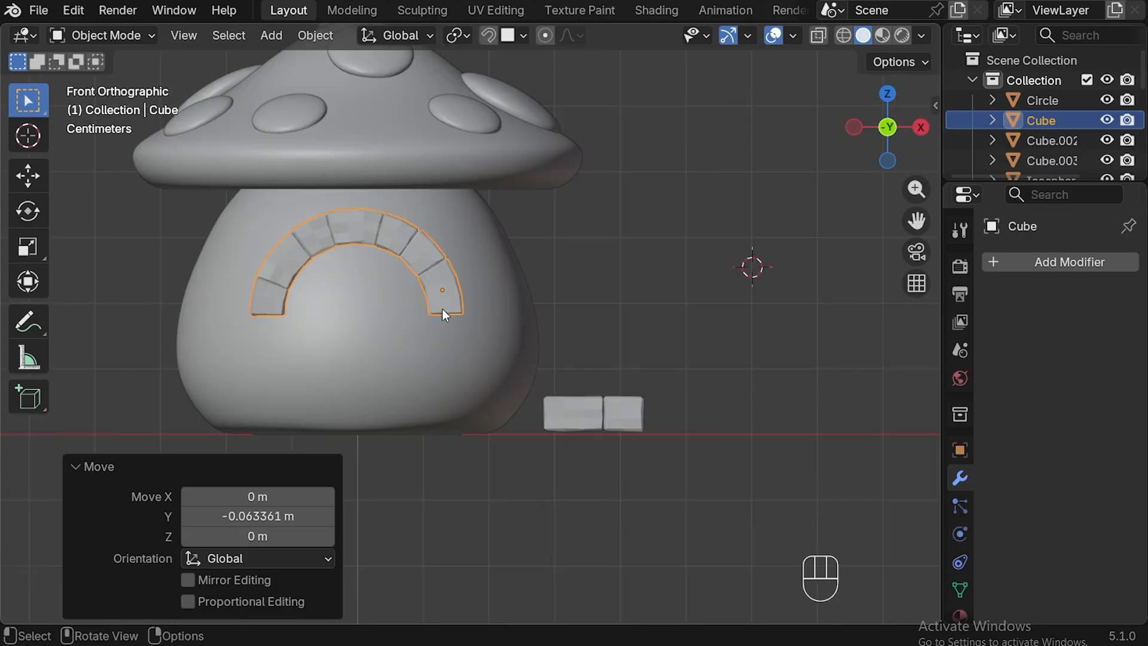
pyautogui.click(74, 468)
# Duplicate the longer spare brick, rotate the copy 90° around Y and place it directly beneath the arch's right end
pyautogui.click(572, 415)
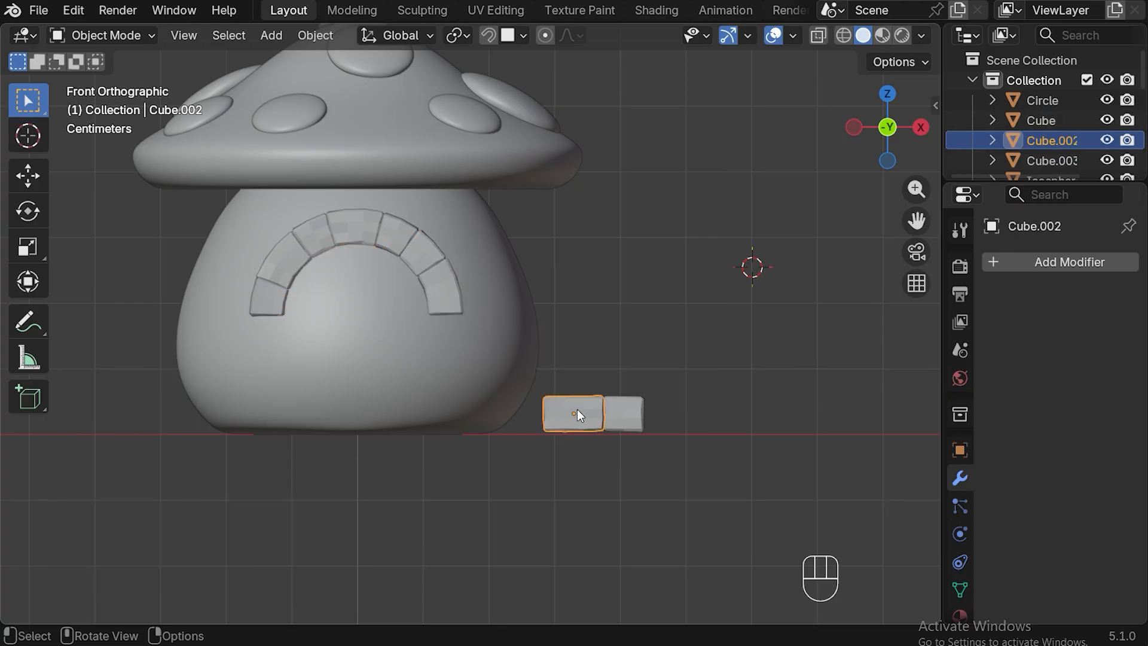
pyautogui.hotkey('shift', 'd')
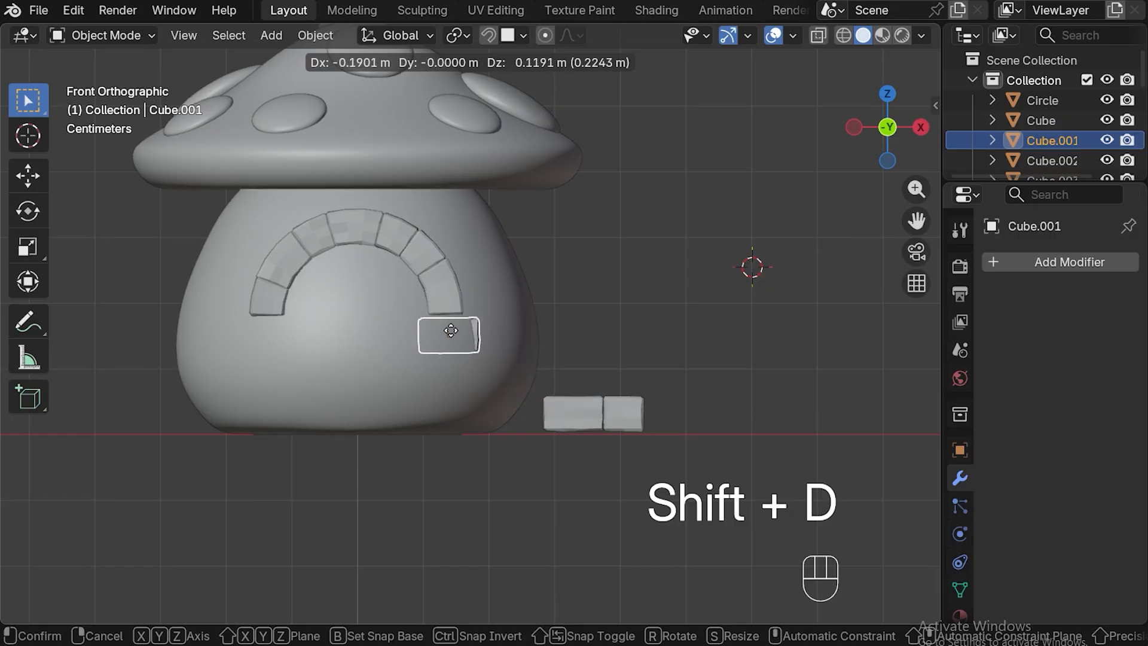
pyautogui.click(448, 330)
pyautogui.write('ry')
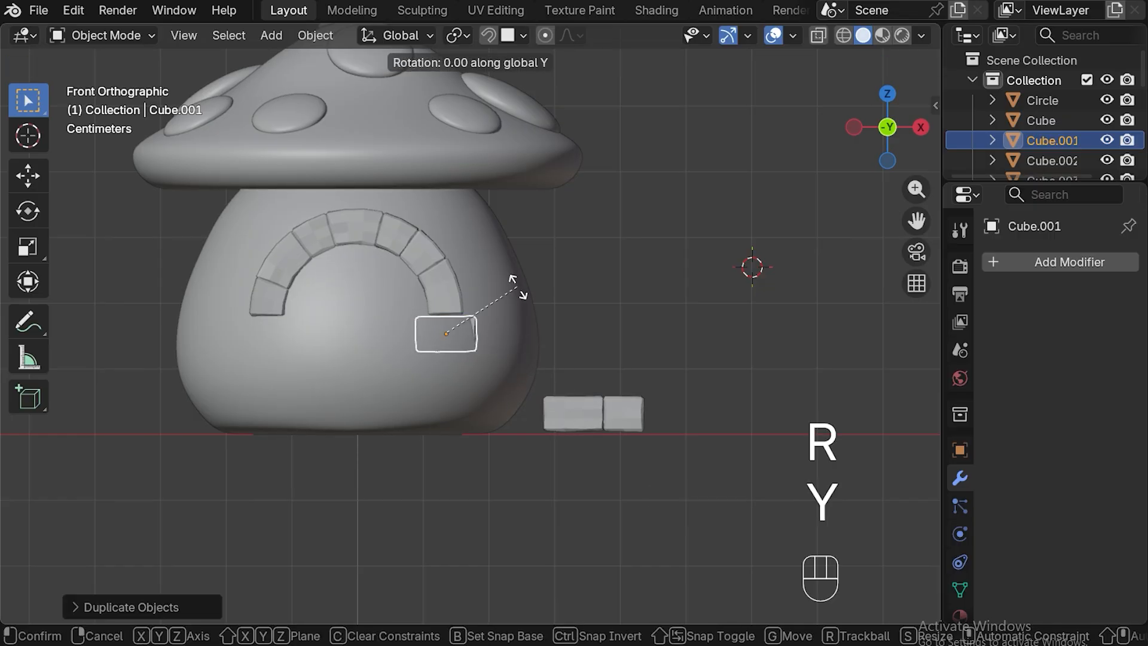
pyautogui.write('90')
pyautogui.click(518, 285)
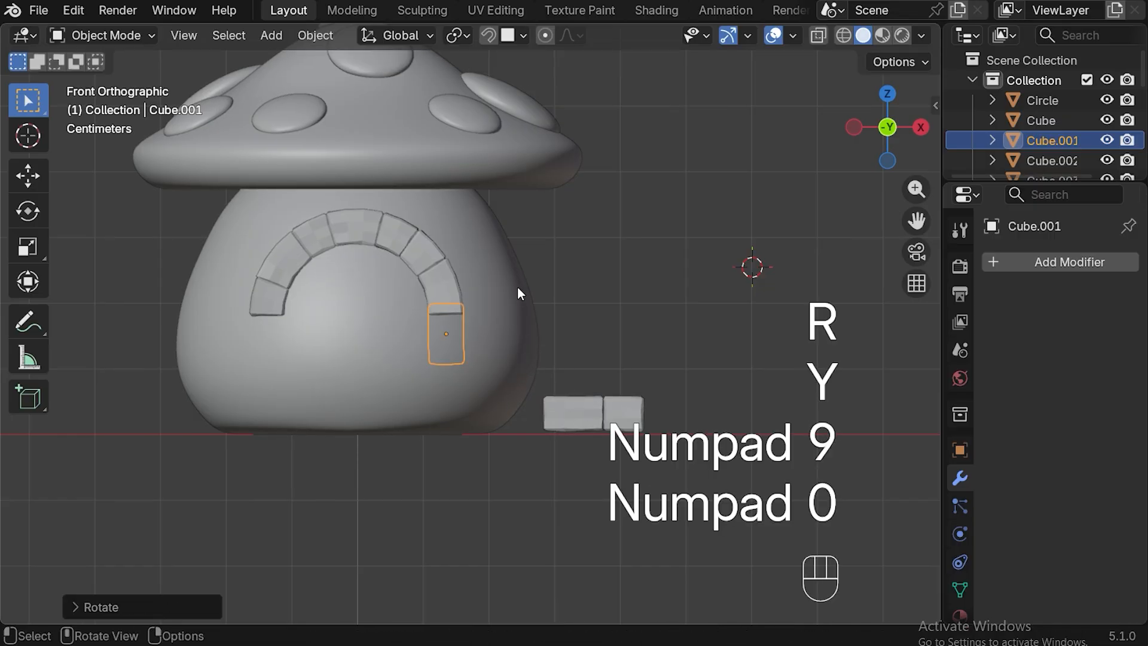
pyautogui.press('g')
pyautogui.click(510, 329)
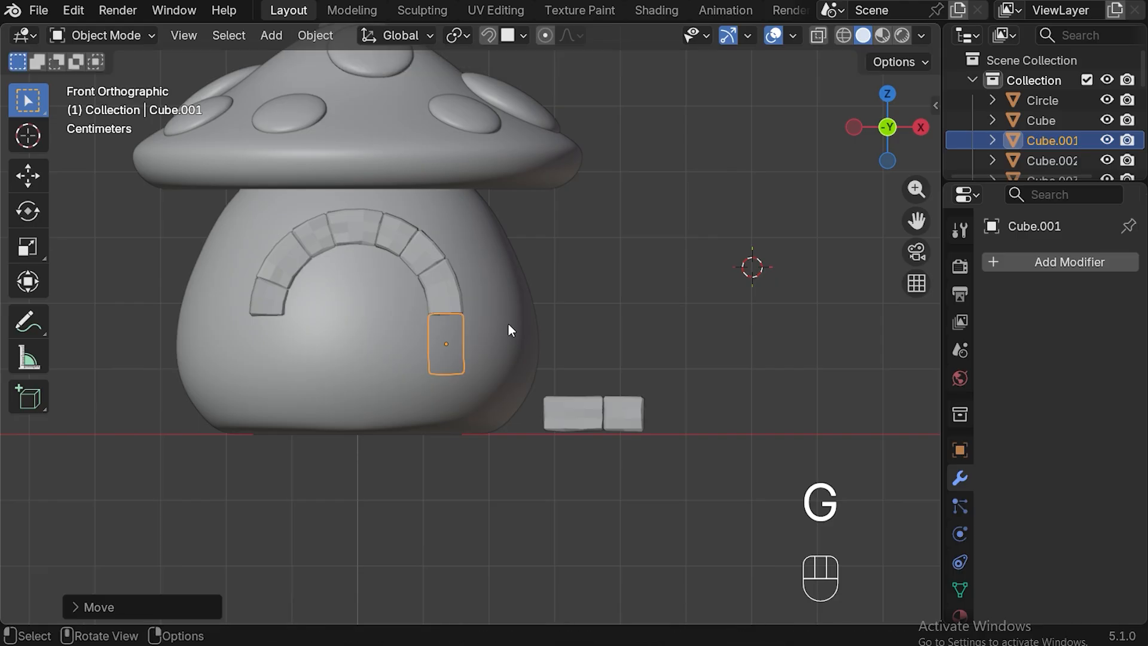
# Move the upright brick about -0.063 m in Y, then shrink it to the arch's thickness and fit it against the arch's end
pyautogui.press('KP_3')
pyautogui.press('g')
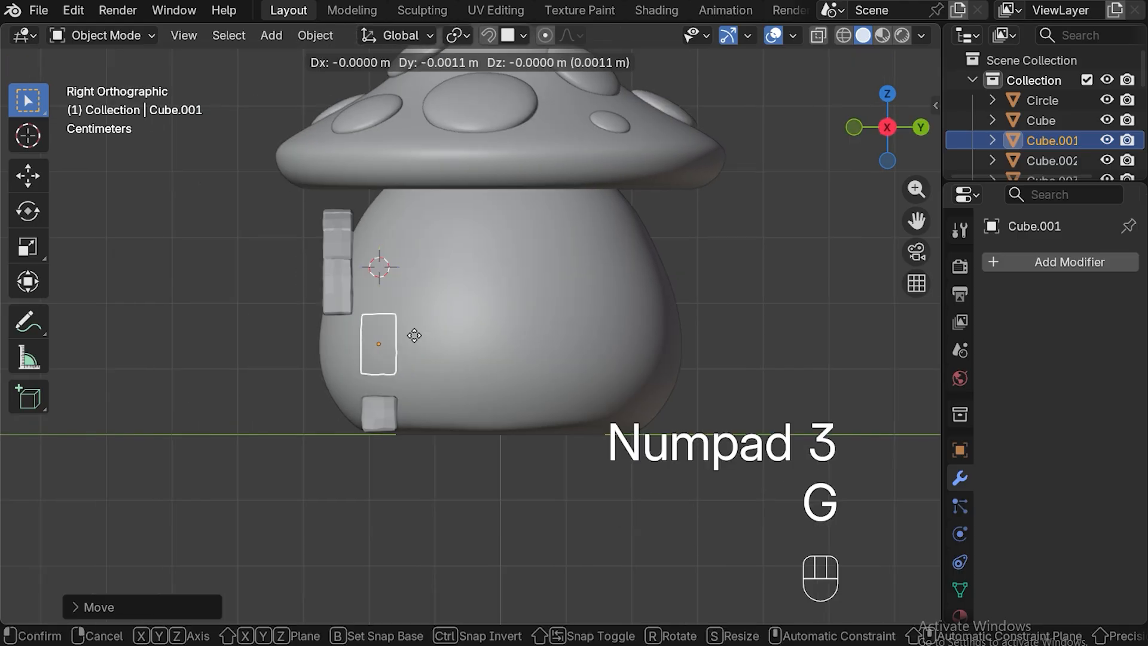
pyautogui.press('y')
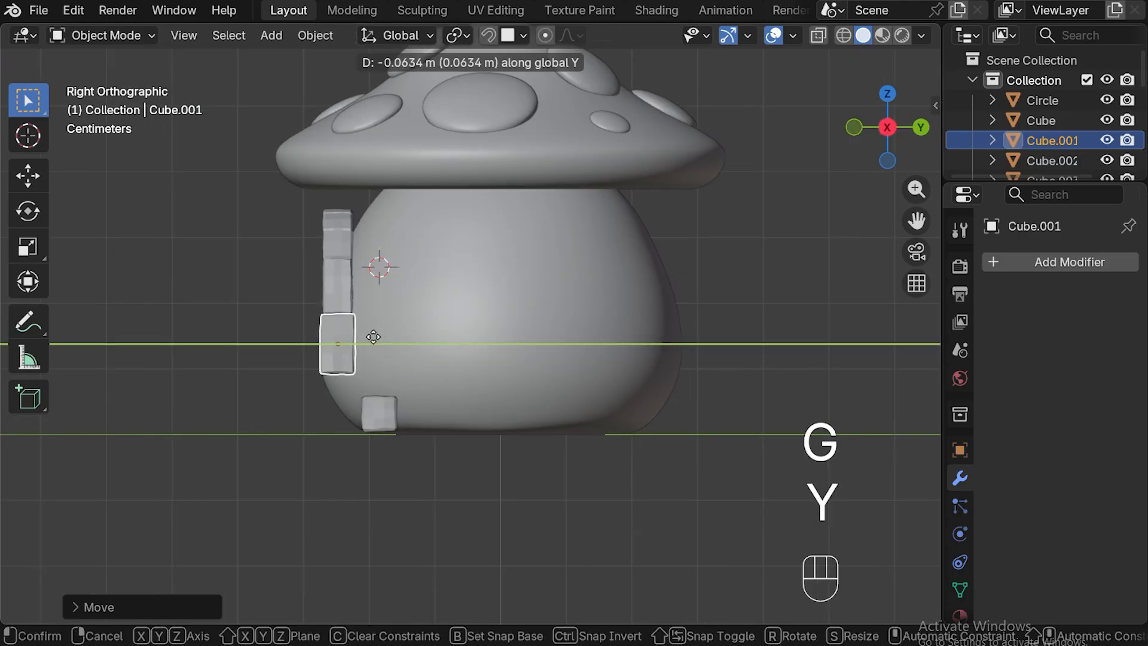
pyautogui.click(374, 337)
pyautogui.press('s')
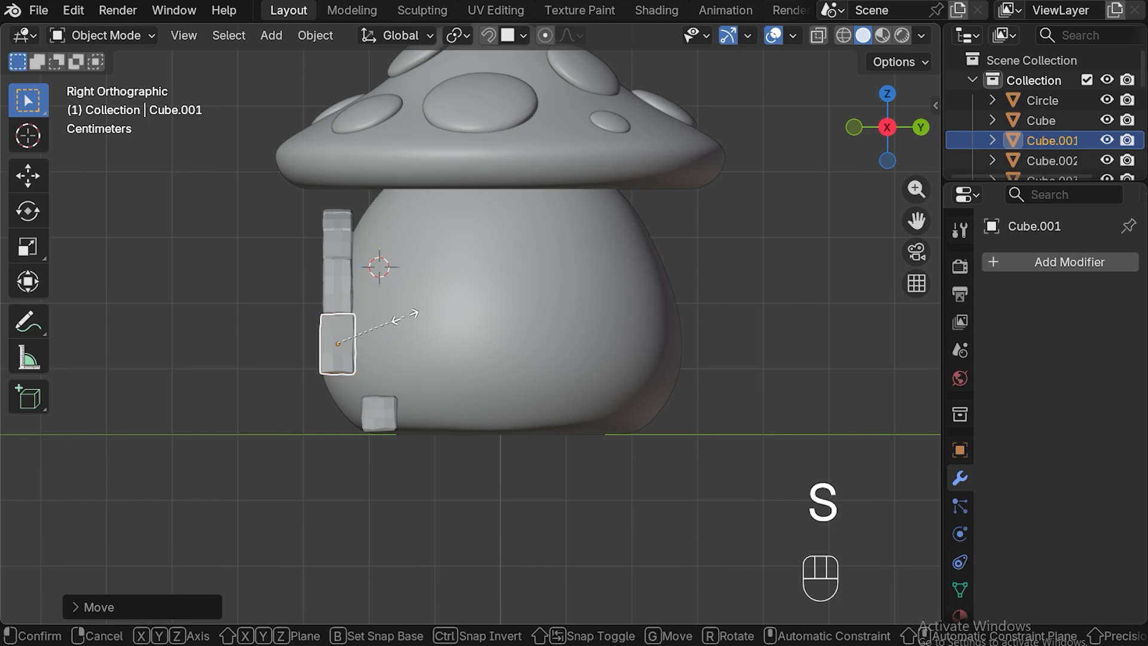
pyautogui.click(360, 360)
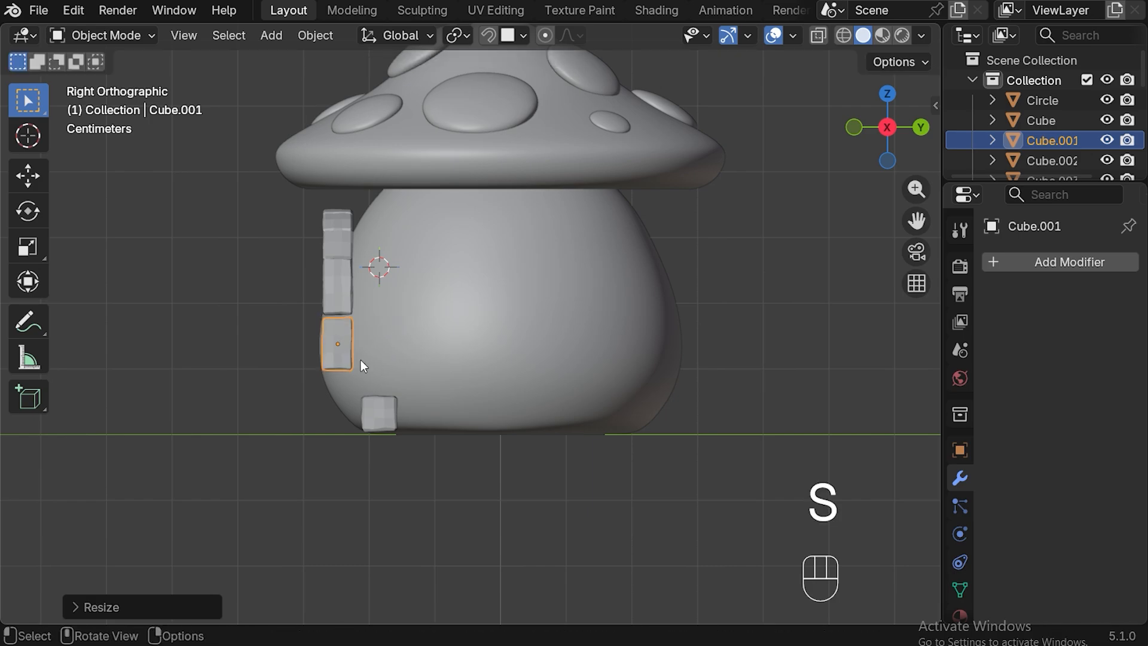
pyautogui.press('g')
pyautogui.click(361, 354)
# Rotate the short spare brick 90° around Y and move it under the upright brick at the arch's right side
pyautogui.press('KP_1')
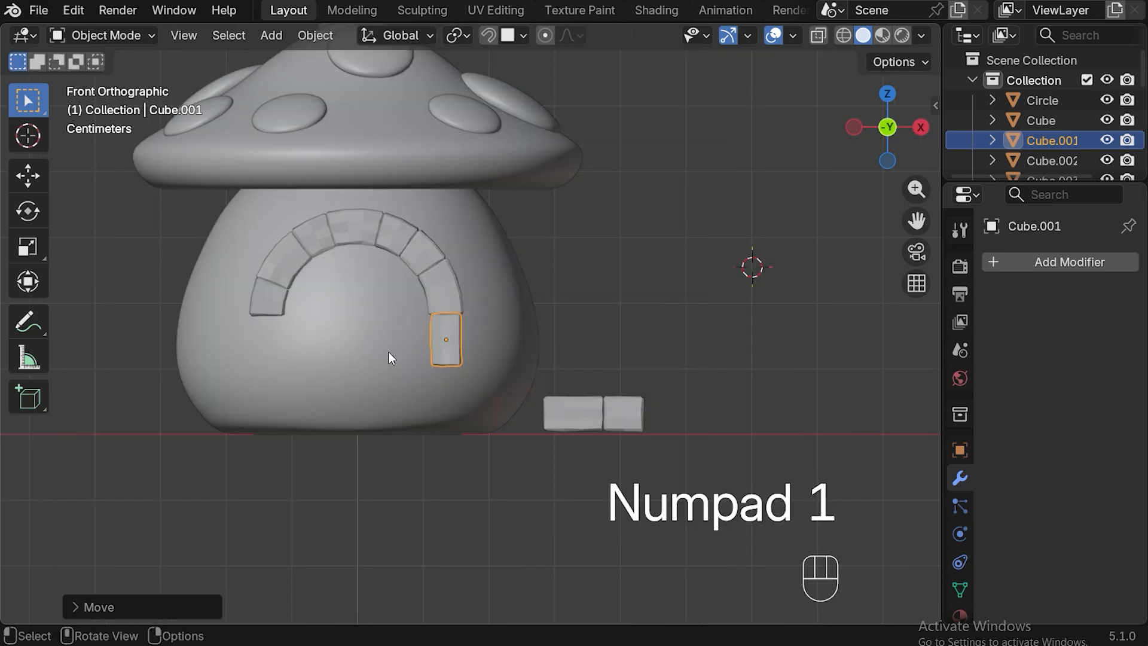
pyautogui.click(616, 411)
pyautogui.press('r')
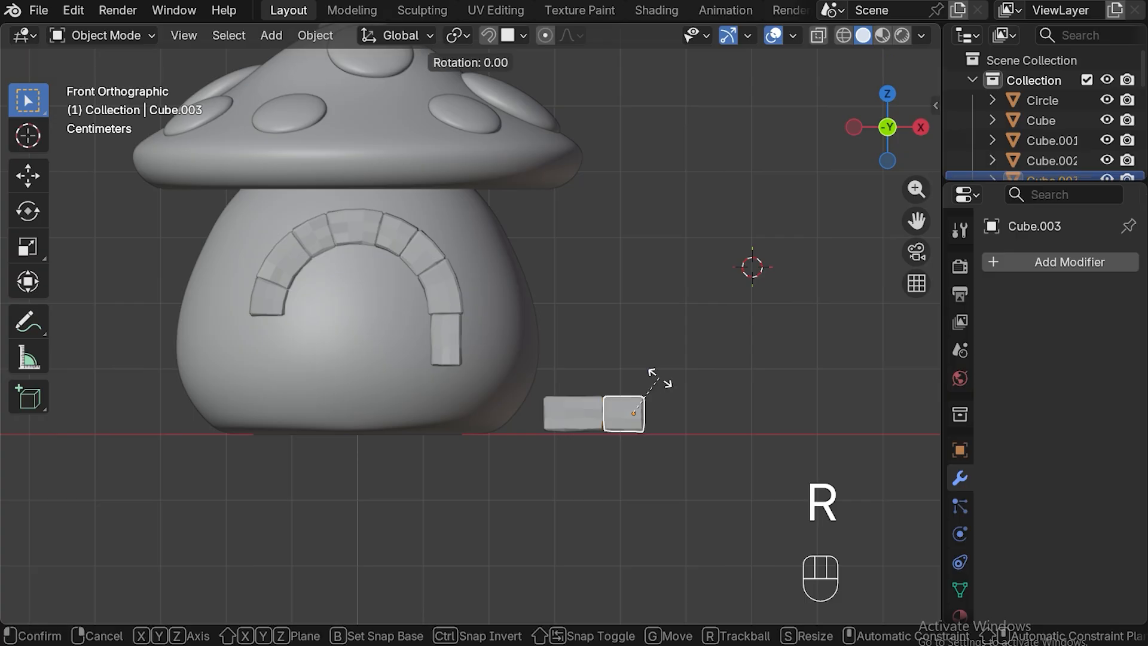
pyautogui.press('y')
pyautogui.press('KP_9')
pyautogui.press('KP_0')
pyautogui.click(692, 360)
pyautogui.press('g')
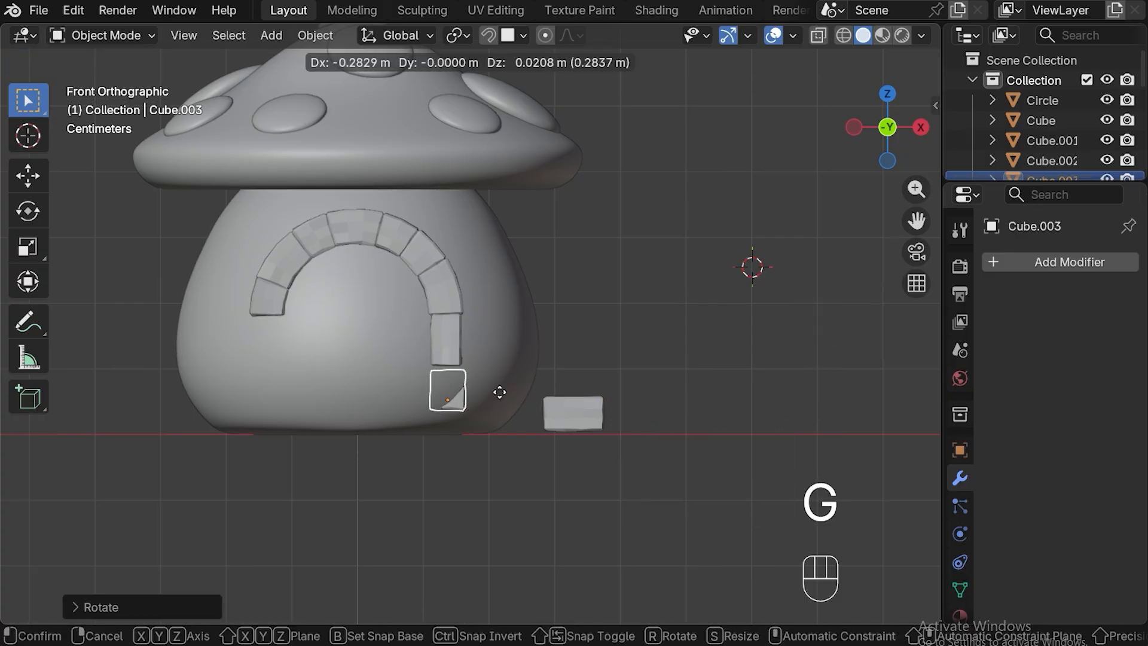
pyautogui.click(500, 387)
# Scale the short brick down to the upright brick's width and align it flush beneath that brick in the front and side views
pyautogui.press('s')
pyautogui.click(506, 378)
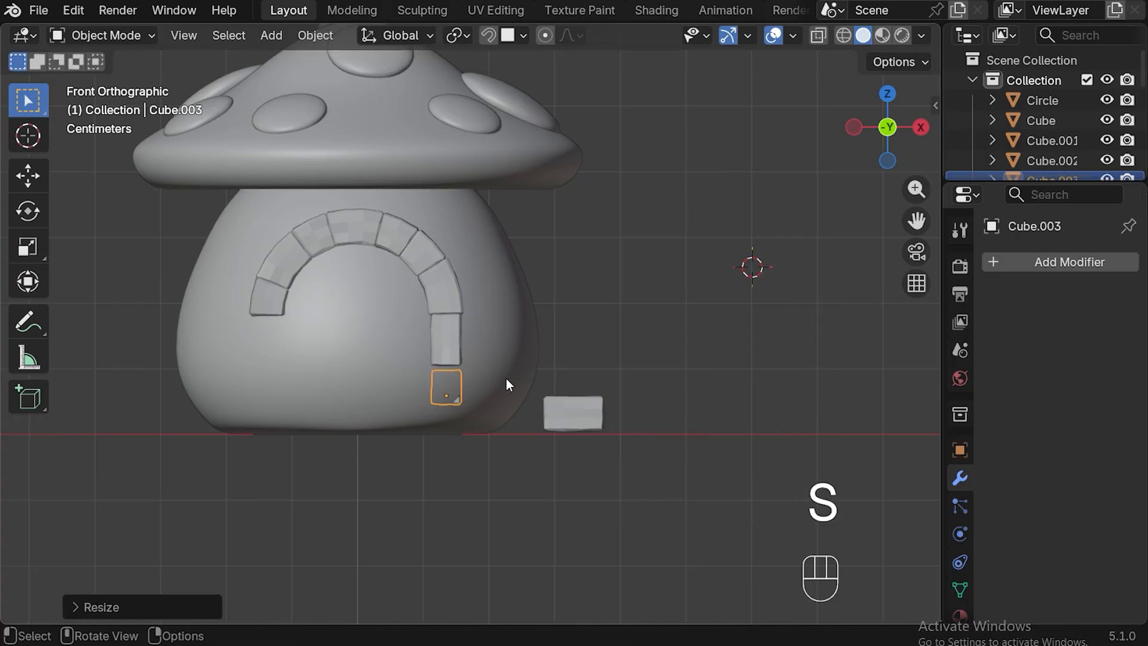
pyautogui.press('g')
pyautogui.click(480, 408)
pyautogui.press('KP_3')
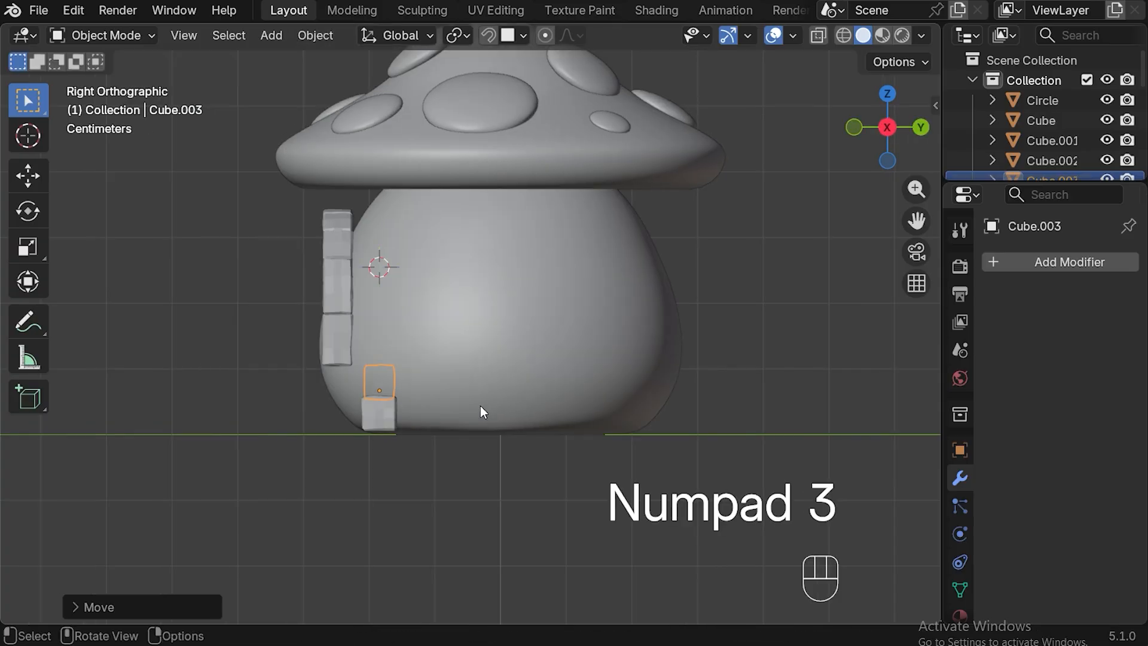
pyautogui.press('g')
pyautogui.press('y')
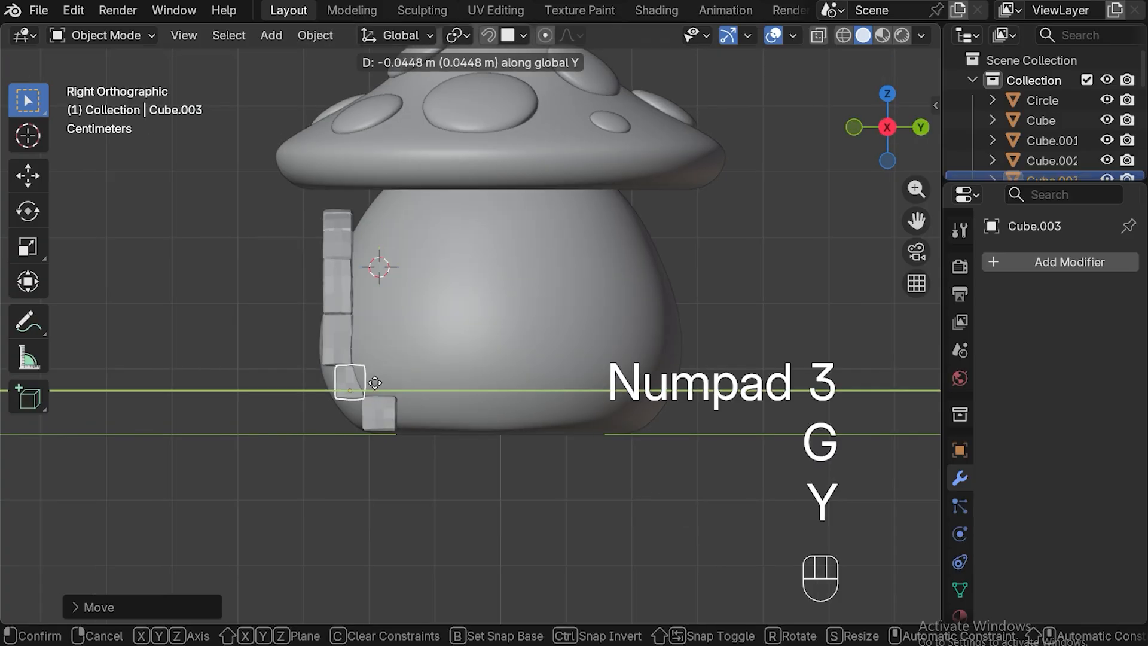
pyautogui.click(364, 386)
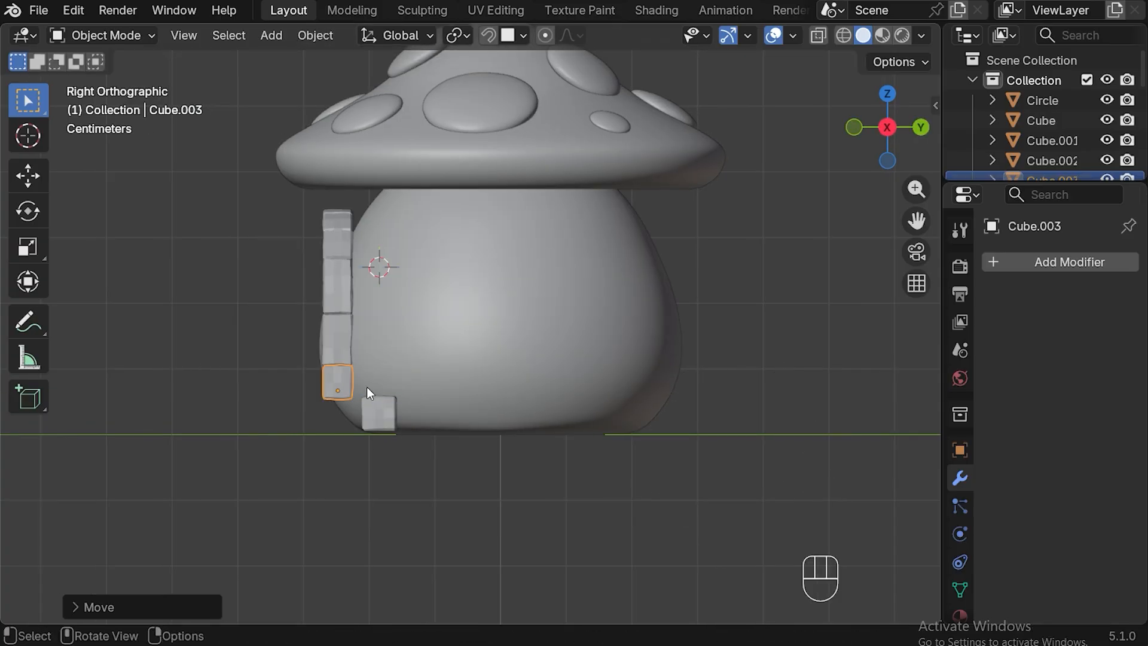
# Duplicate the short brick about 0.051 m downward in Z to ground level and rotate the copy 90° around Z
pyautogui.press('KP_1')
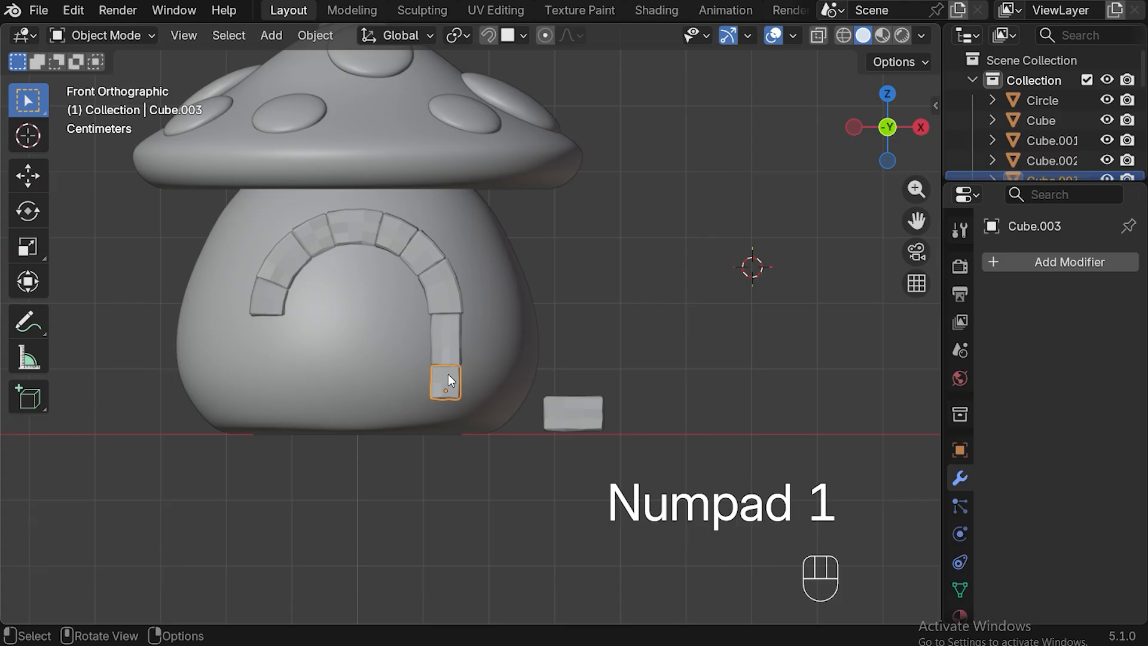
pyautogui.hotkey('shift', 'd')
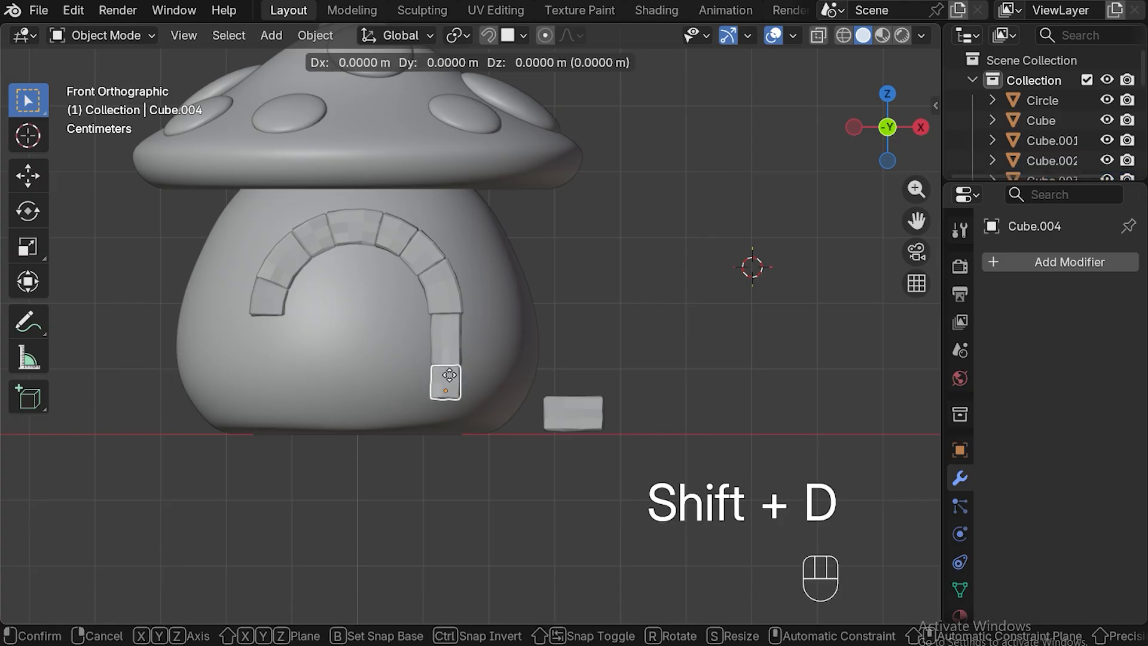
pyautogui.press('z')
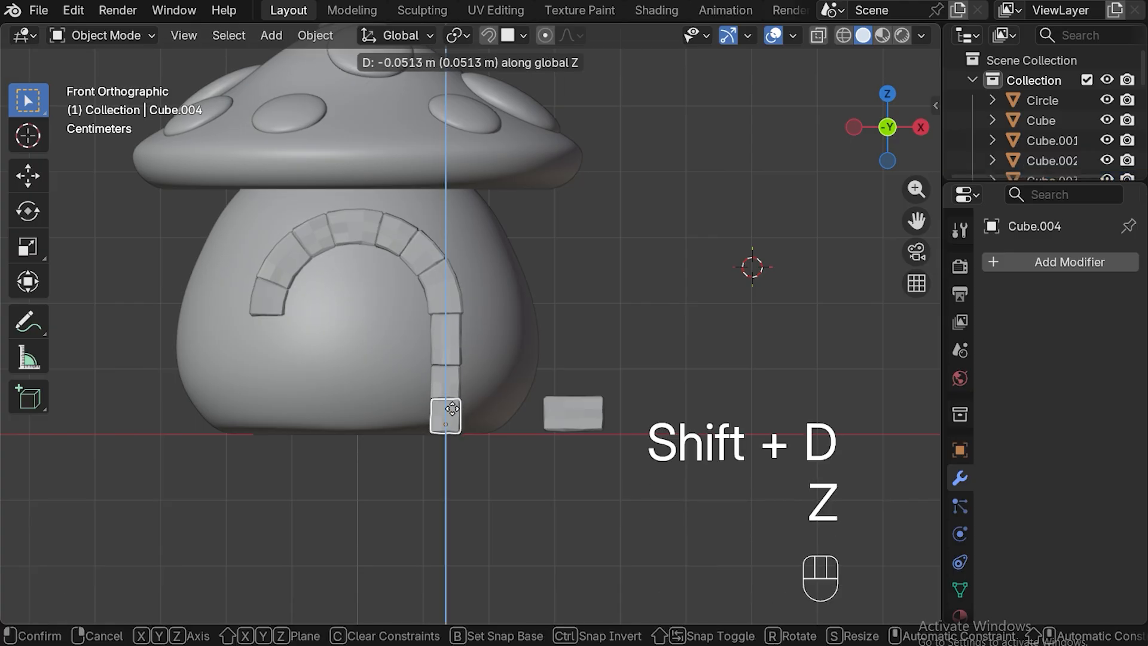
pyautogui.click(452, 408)
pyautogui.press('r')
pyautogui.press('z')
pyautogui.press('KP_9')
pyautogui.press('KP_0')
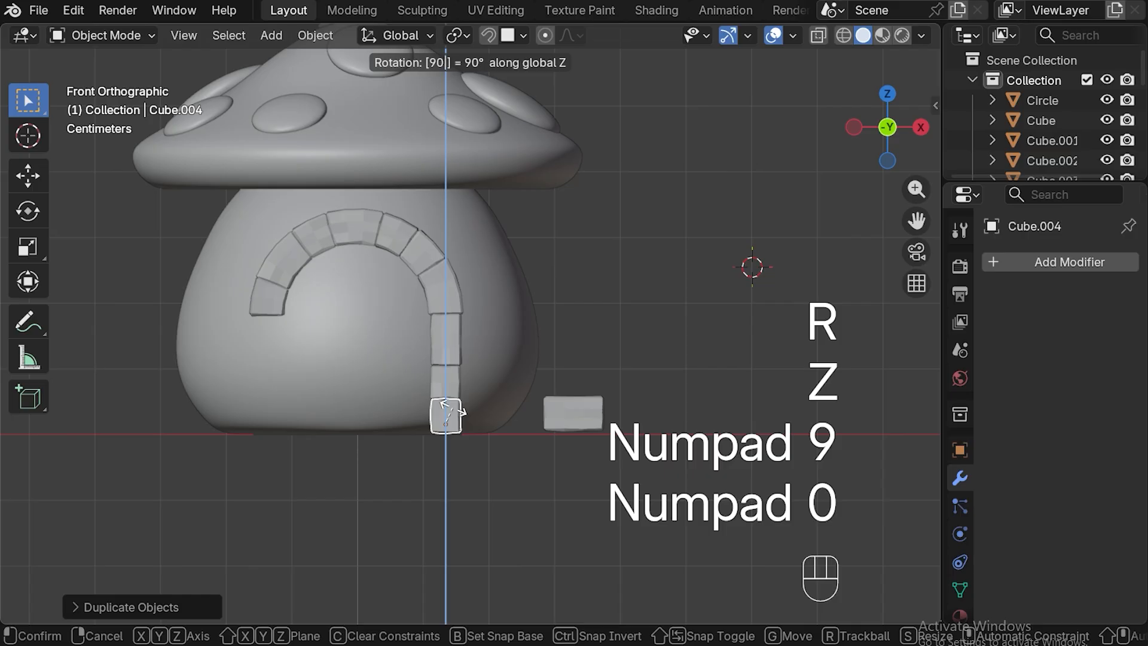
pyautogui.click(453, 412)
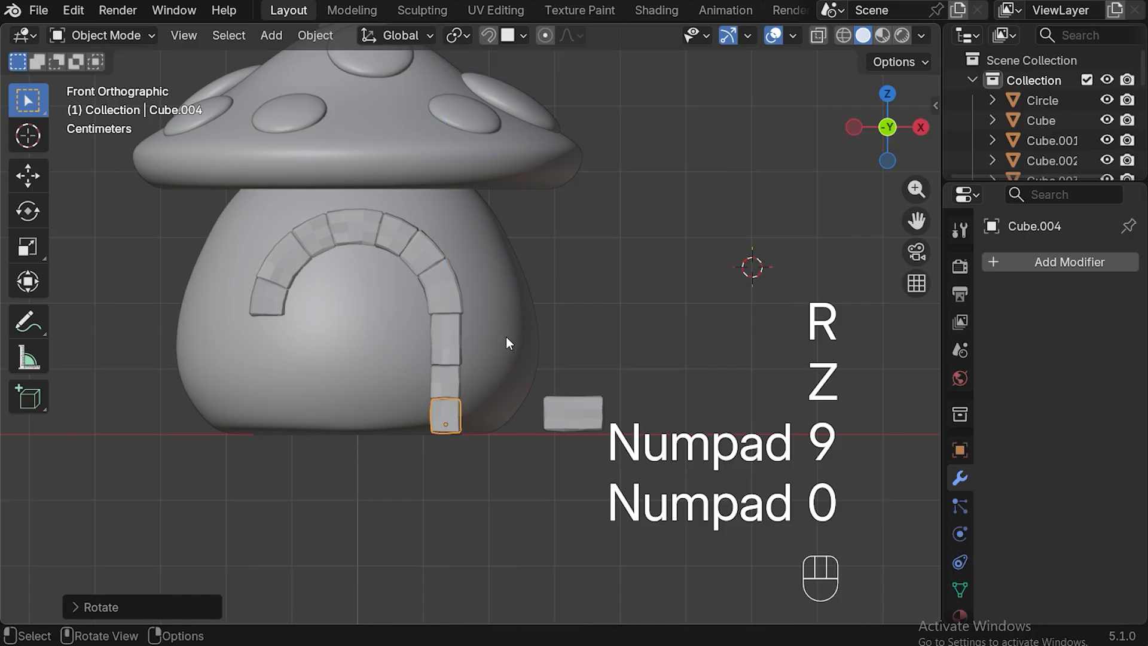
# Copy the three right side bricks beneath the arch's left end, stacking them short, long, short down to the ground
pyautogui.click(449, 331)
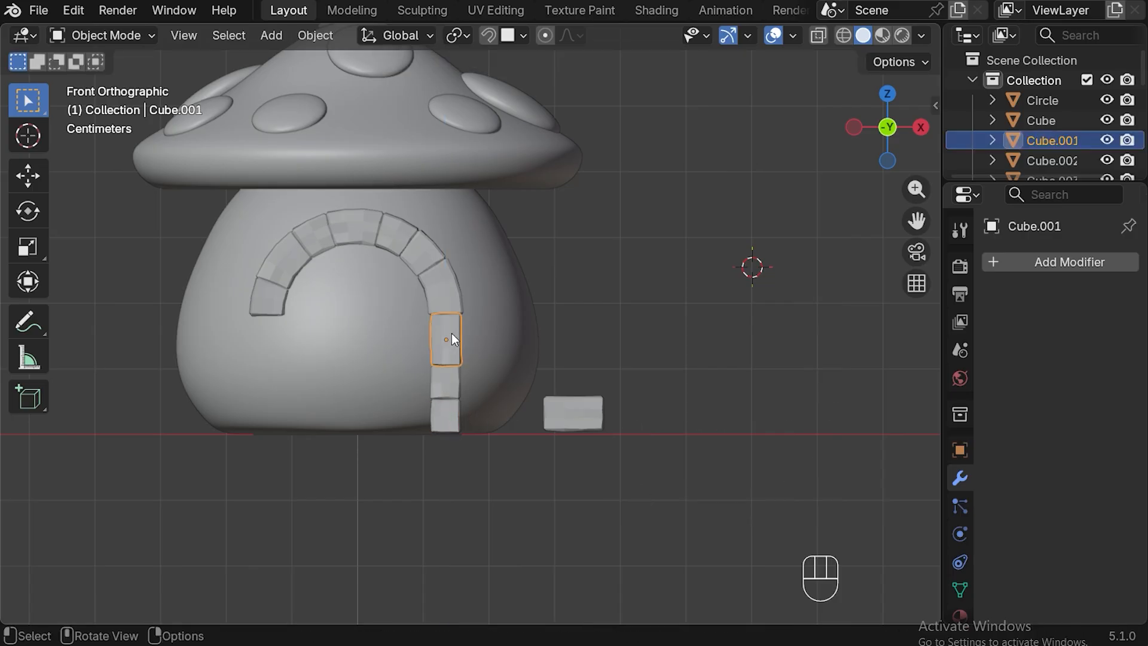
pyautogui.click(449, 382)
pyautogui.hotkey('shift', 'd')
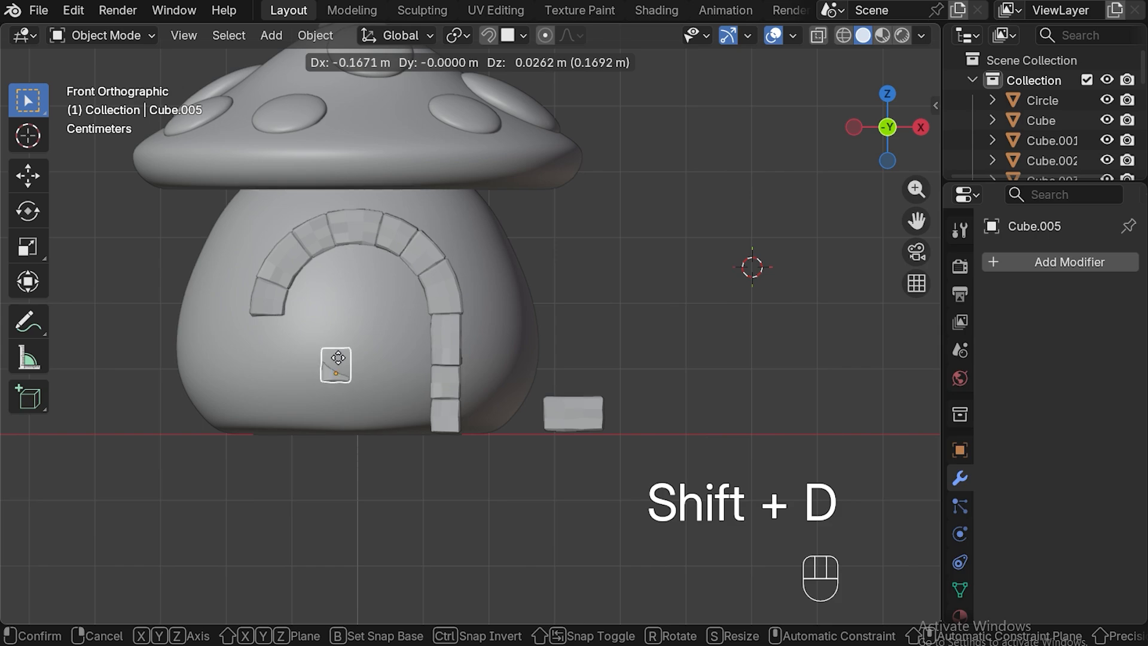
pyautogui.click(277, 327)
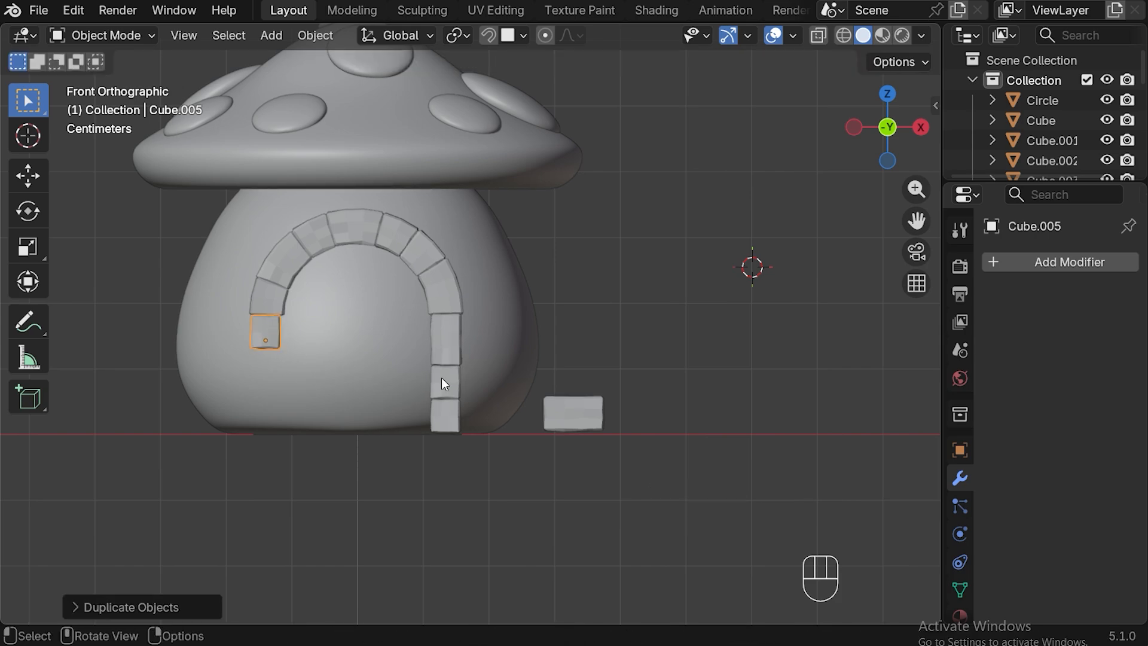
pyautogui.click(454, 342)
pyautogui.hotkey('shift', 'd')
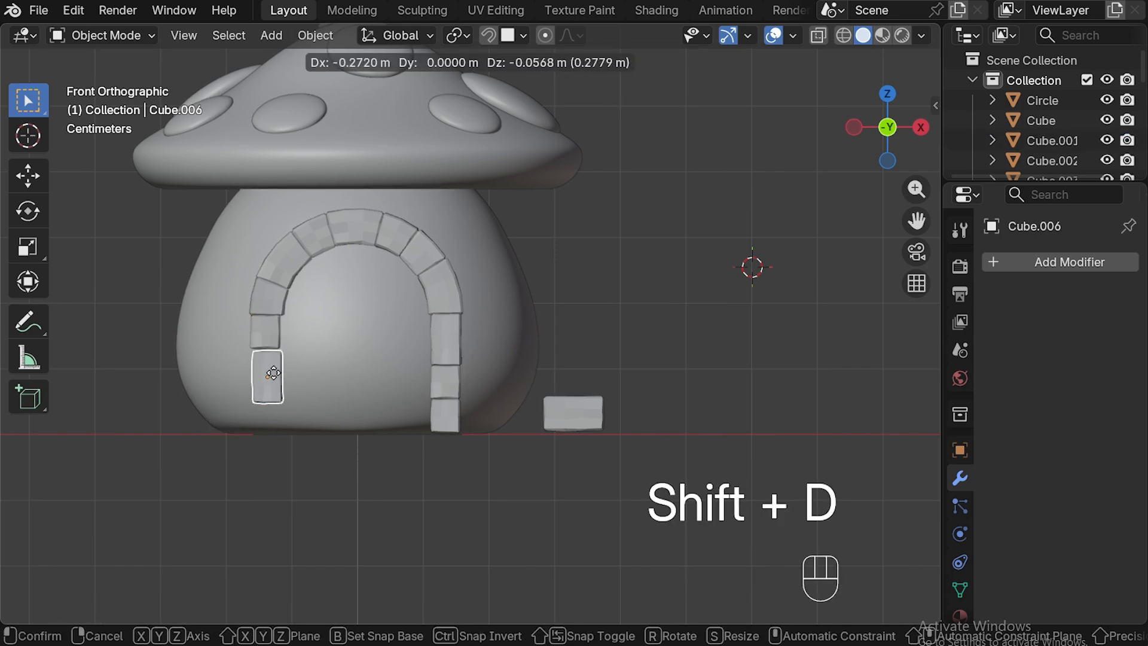
pyautogui.click(271, 370)
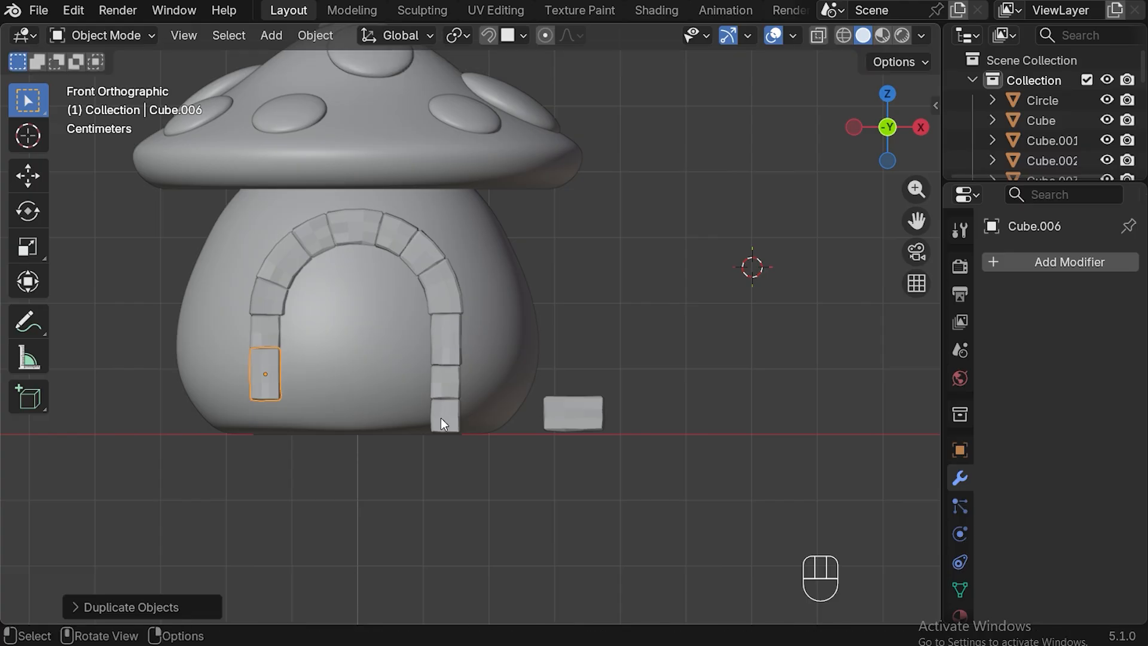
pyautogui.click(451, 416)
pyautogui.hotkey('shift', 'd')
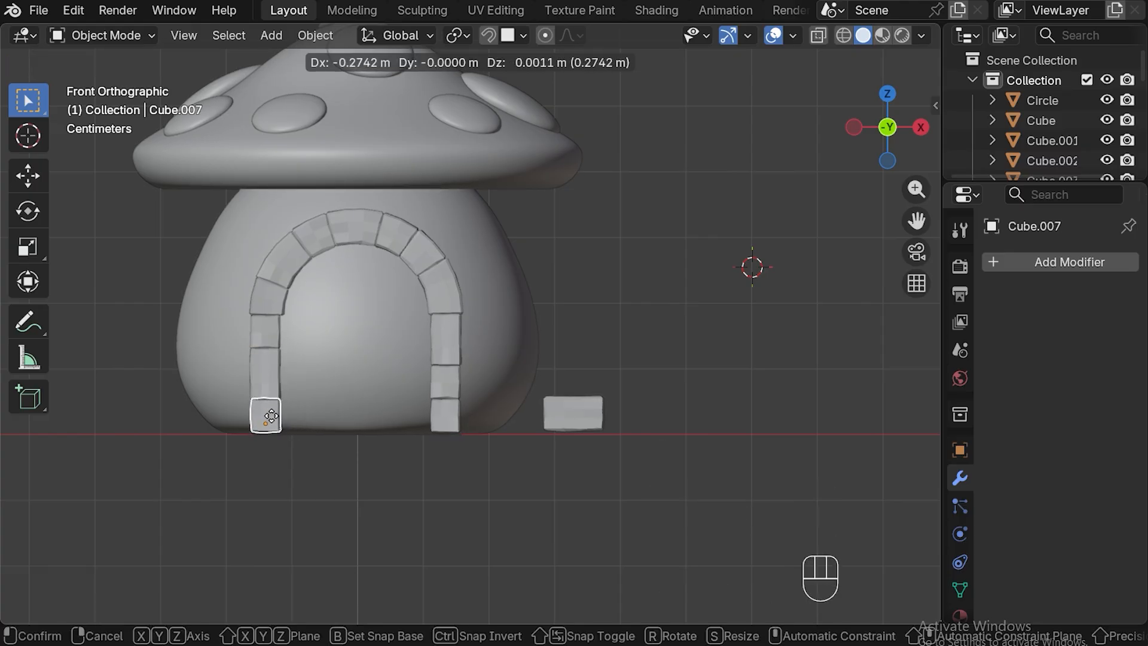
pyautogui.click(271, 415)
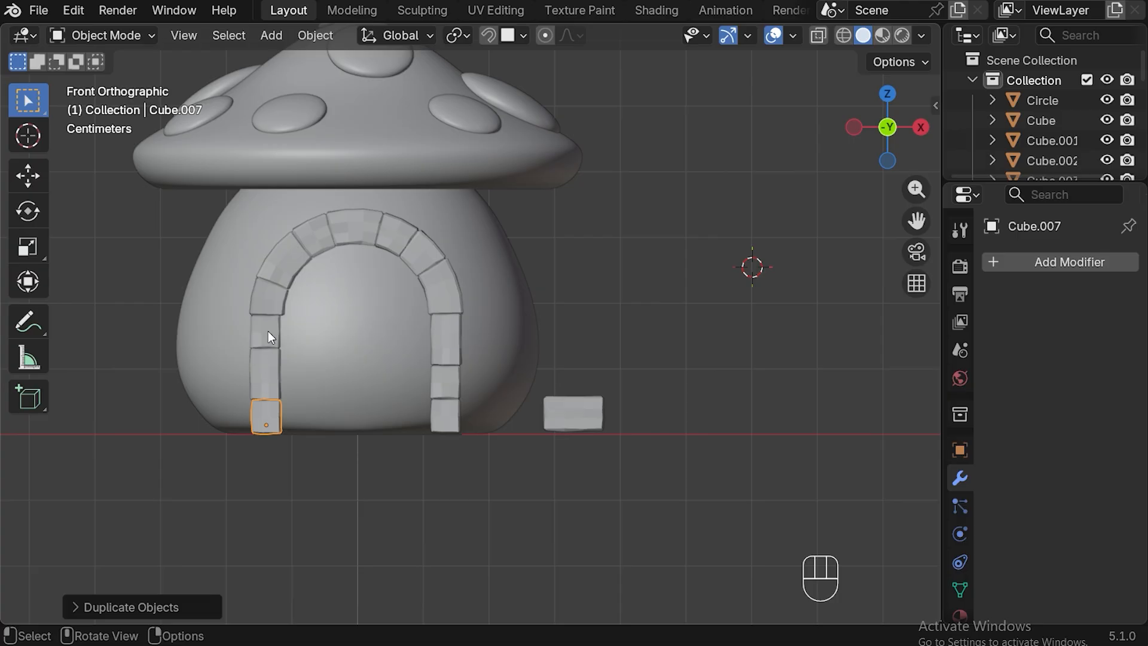
# Widen the three left side bricks together by scaling them along X by about 1.14
pyautogui.click(268, 330)
pyautogui.keyDown('shift'); pyautogui.click(271, 372); pyautogui.keyUp('shift')
pyautogui.keyDown('shift'); pyautogui.click(266, 413); pyautogui.keyUp('shift')
pyautogui.press('s')
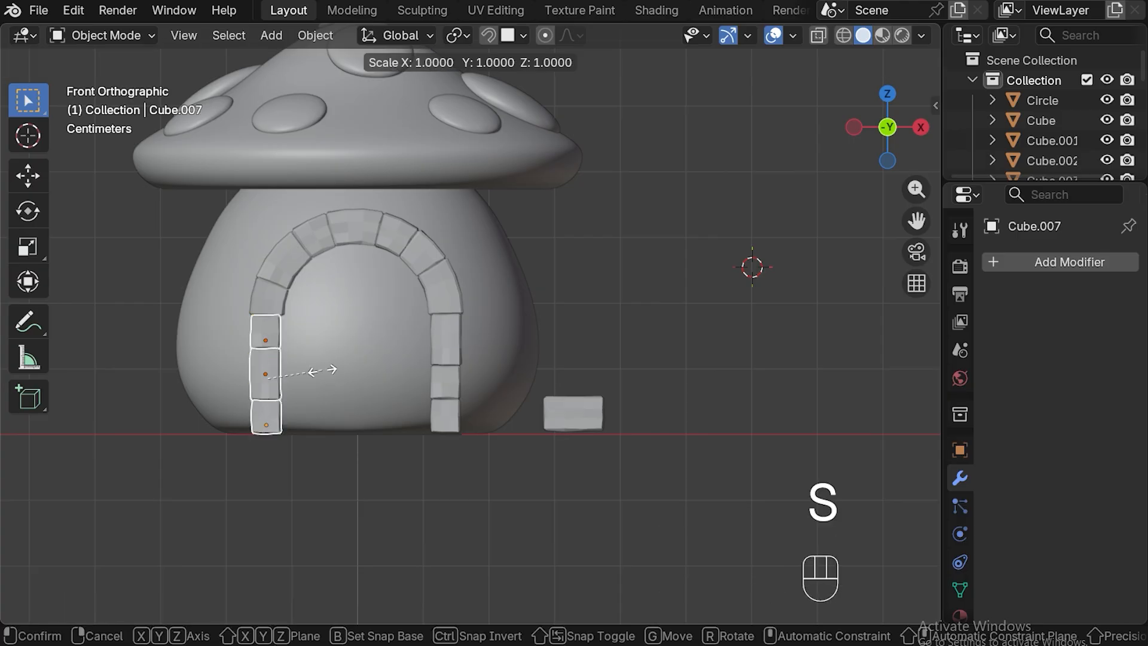
pyautogui.press('x')
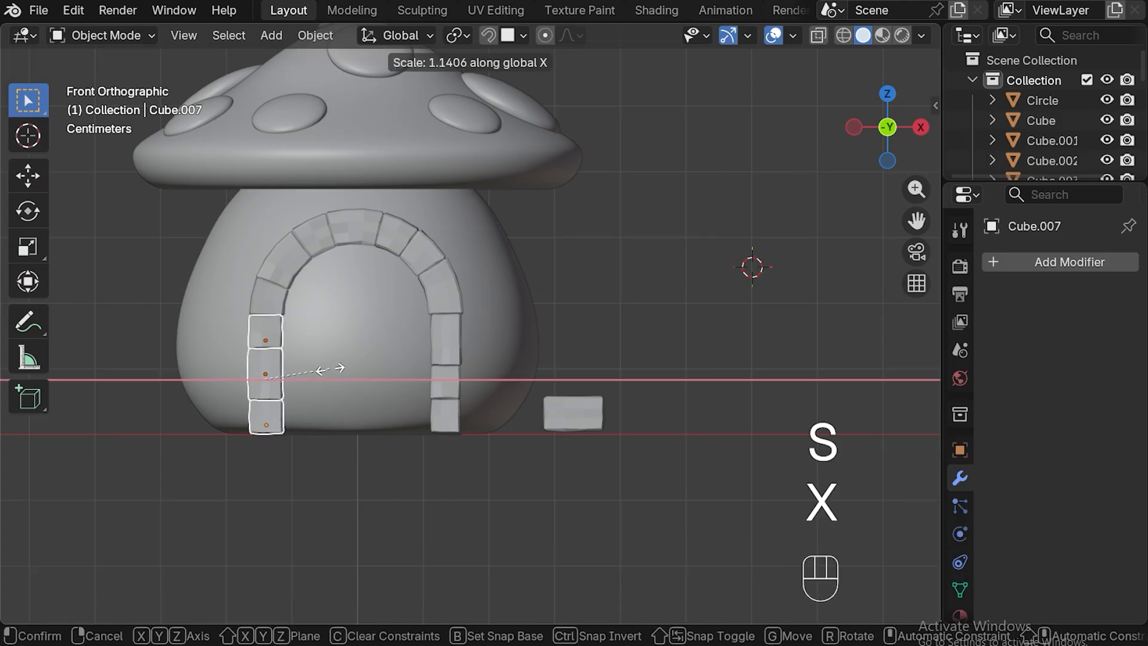
pyautogui.click(339, 368)
# Widen the three right side bricks together along X to match the arch's end width
pyautogui.click(450, 340)
pyautogui.keyDown('shift'); pyautogui.click(446, 383); pyautogui.keyUp('shift')
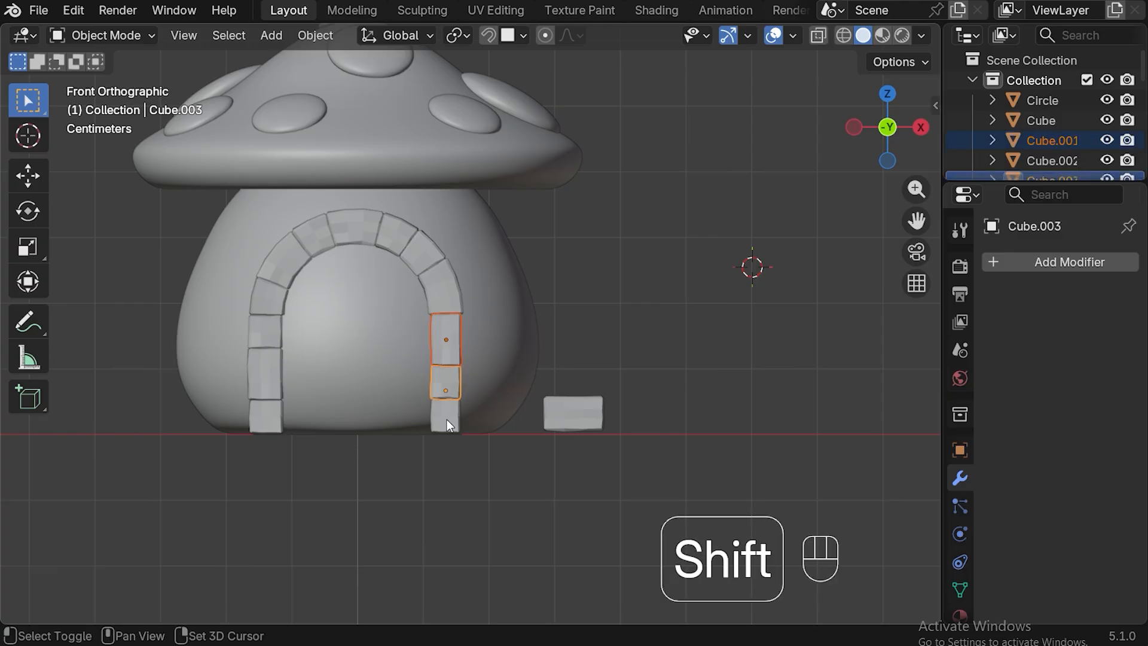
pyautogui.keyDown('shift'); pyautogui.click(447, 421); pyautogui.keyUp('shift')
pyautogui.press('s')
pyautogui.press('x')
pyautogui.click(501, 341)
# Widen the top right side brick slightly along X, and join the arch and all six side bricks into one object
pyautogui.click(451, 327)
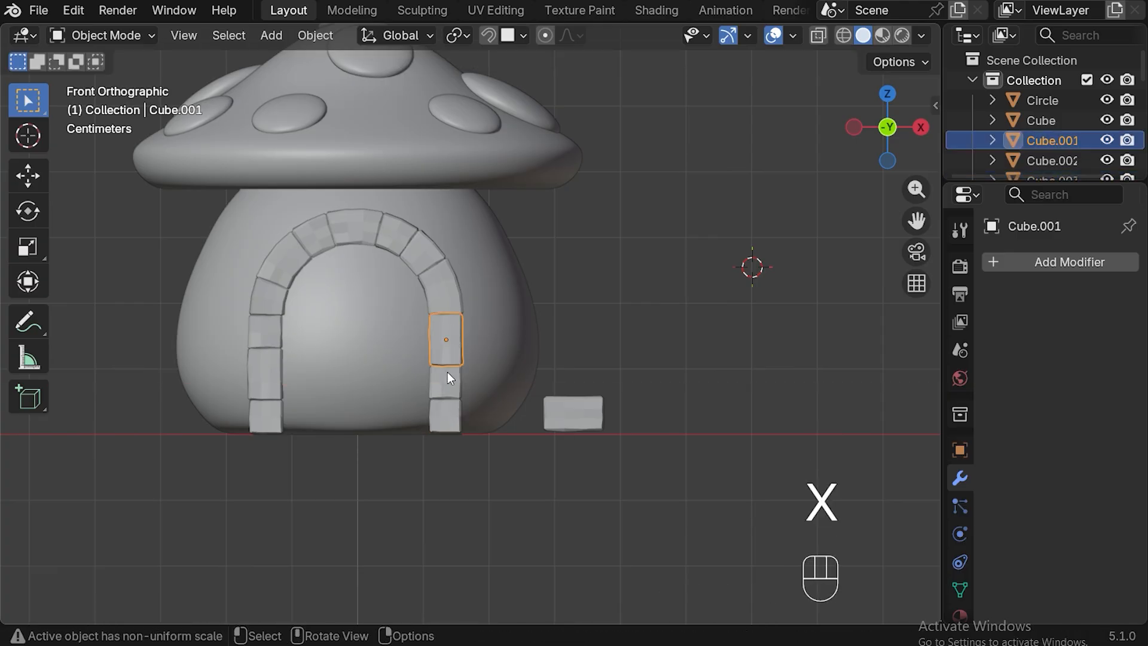
pyautogui.click(450, 419)
pyautogui.click(270, 422)
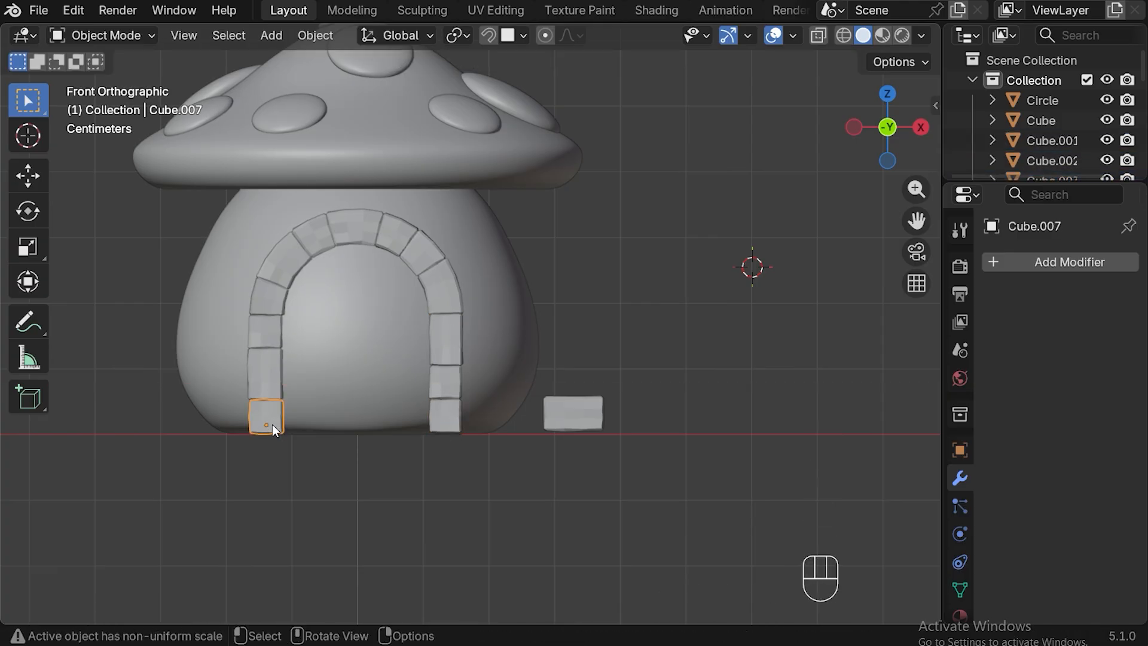
pyautogui.keyDown('shift'); pyautogui.click(264, 373); pyautogui.keyUp('shift')
pyautogui.keyDown('shift'); pyautogui.click(268, 327); pyautogui.keyUp('shift')
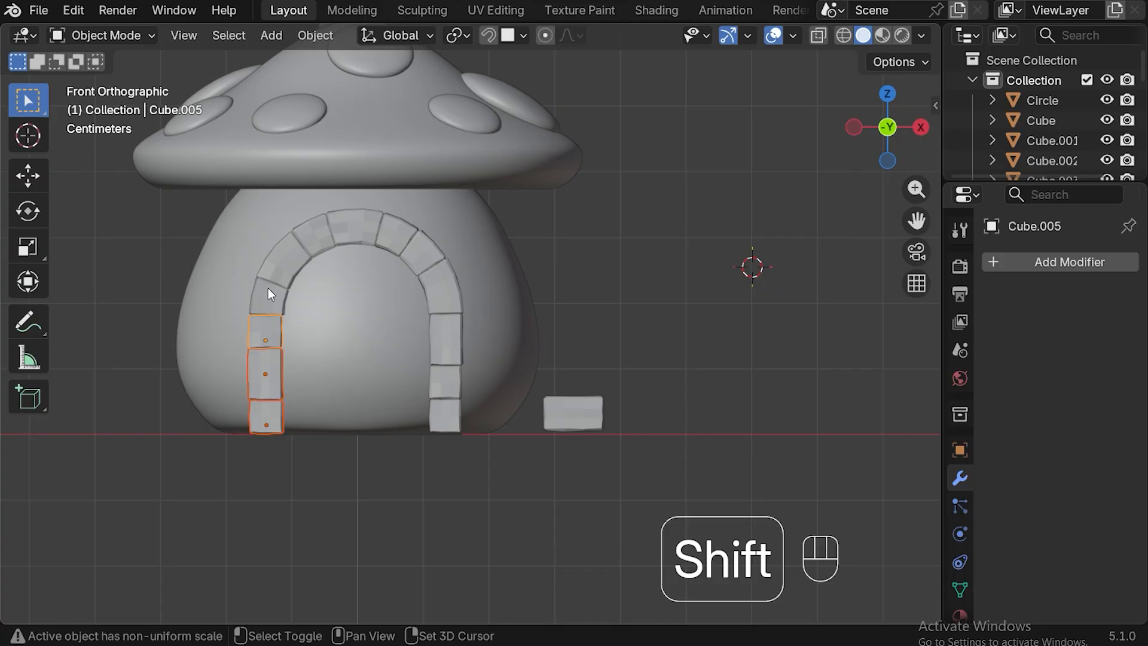
pyautogui.keyDown('shift'); pyautogui.click(320, 251); pyautogui.keyUp('shift')
pyautogui.keyDown('shift'); pyautogui.click(447, 335); pyautogui.keyUp('shift')
pyautogui.keyDown('shift'); pyautogui.click(445, 380); pyautogui.keyUp('shift')
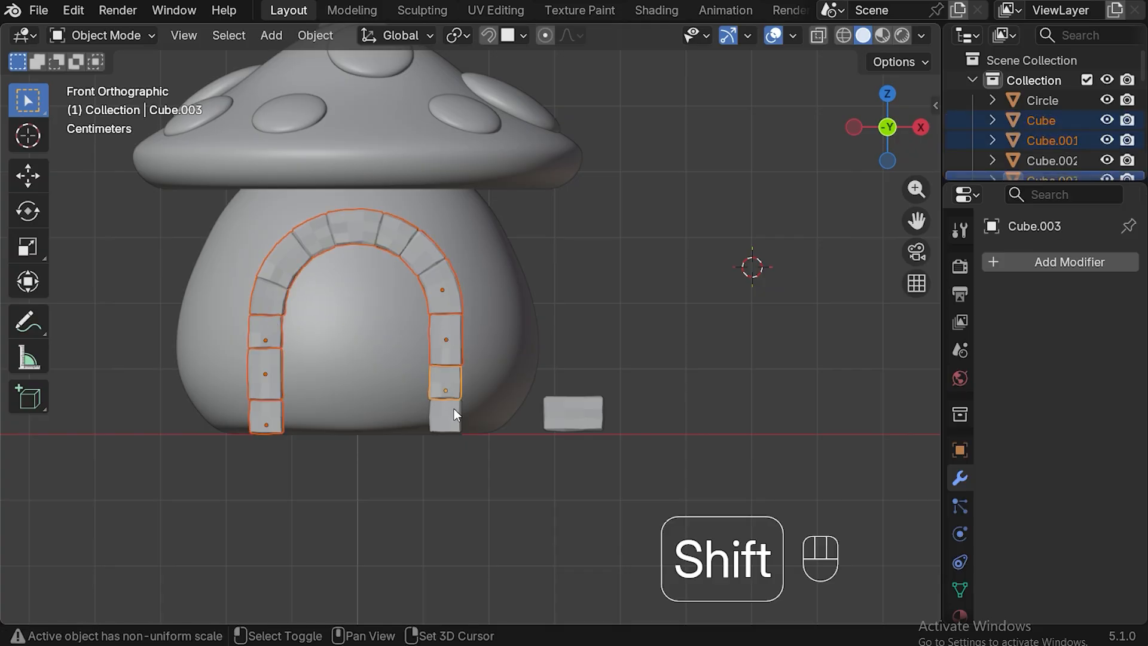
pyautogui.keyDown('shift'); pyautogui.click(454, 409); pyautogui.keyUp('shift')
pyautogui.keyDown('shift'); pyautogui.click(263, 427); pyautogui.keyUp('shift')
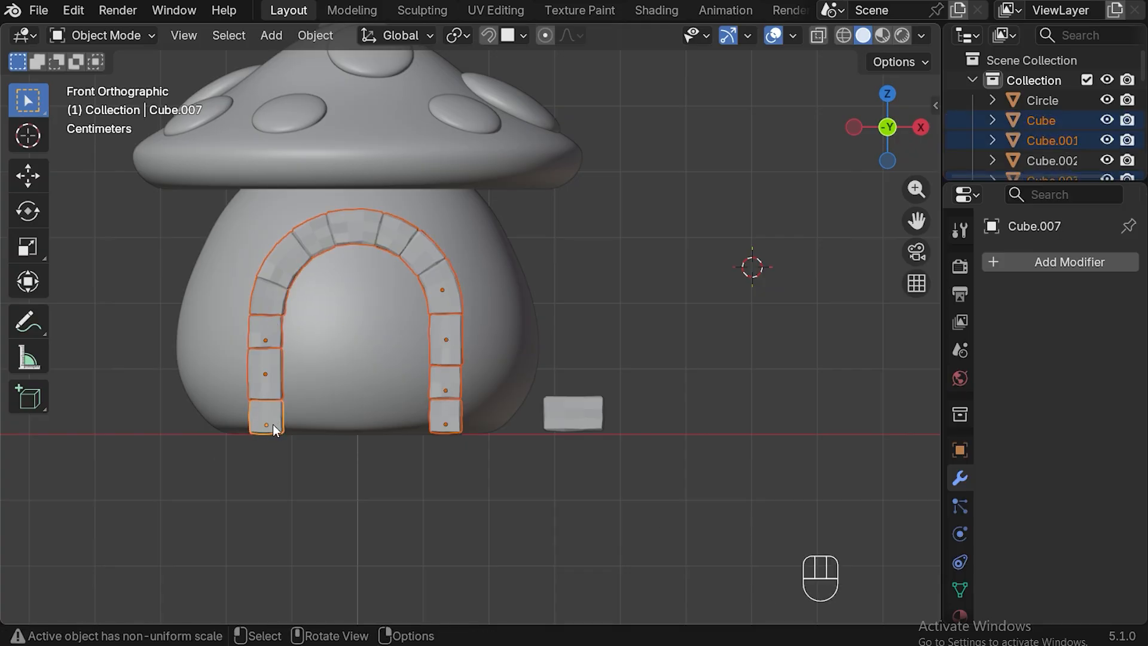
pyautogui.hotkey('ctrl', 'j')
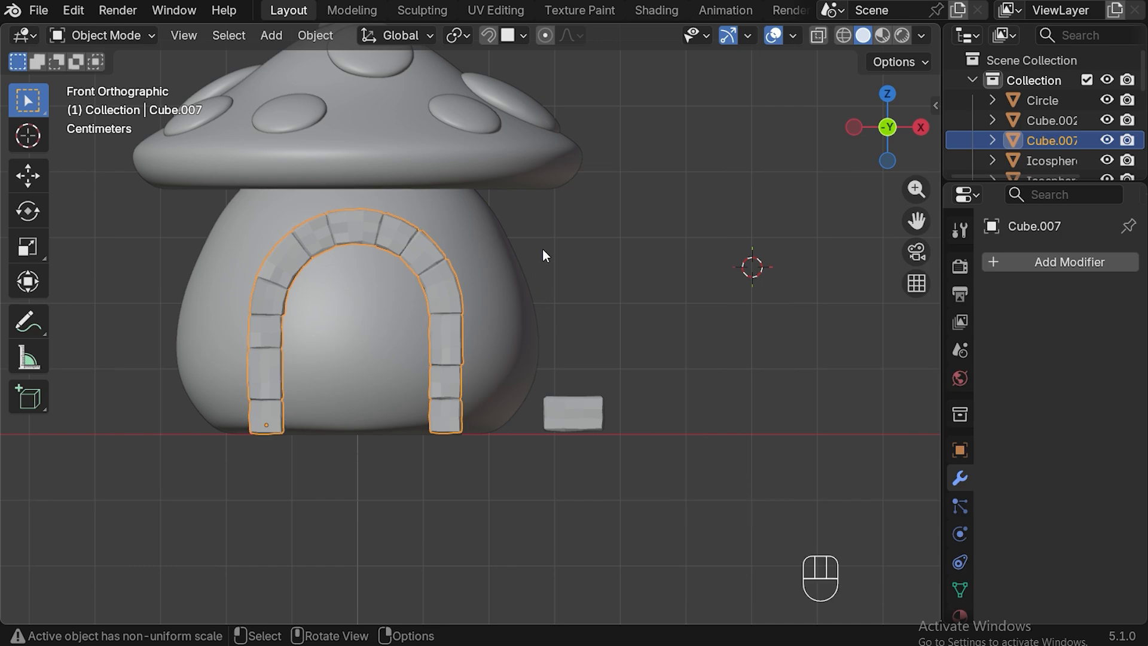
# Scale the joined doorway frame down and move it up so it sits centred on the stem's front, clear of the ground
pyautogui.press('s')
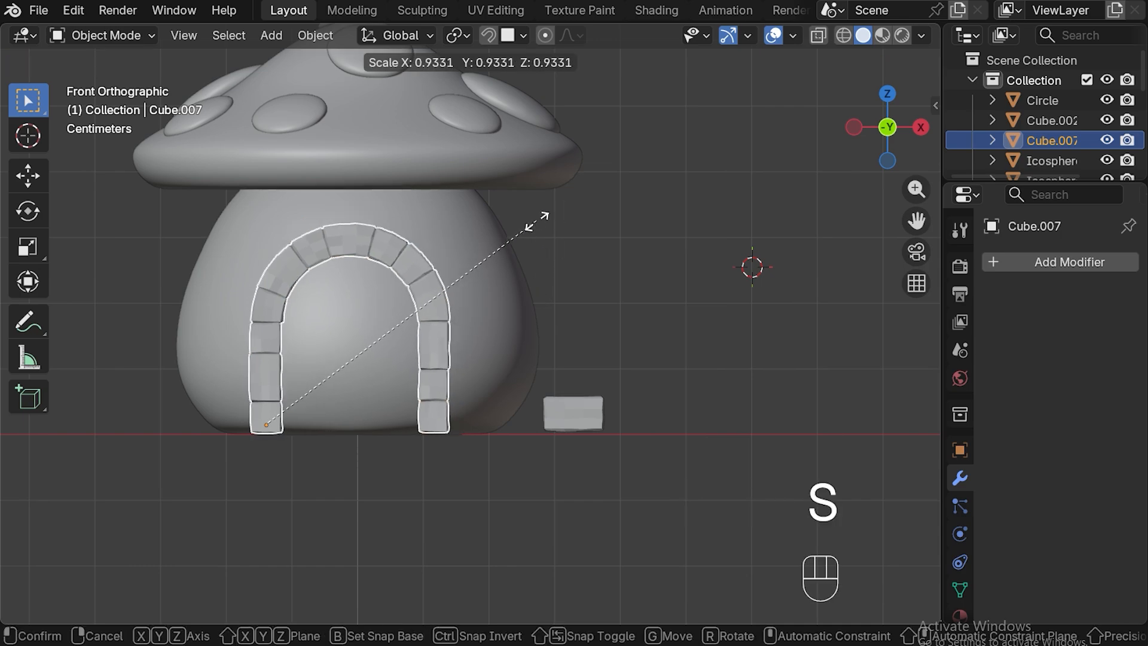
pyautogui.click(502, 251)
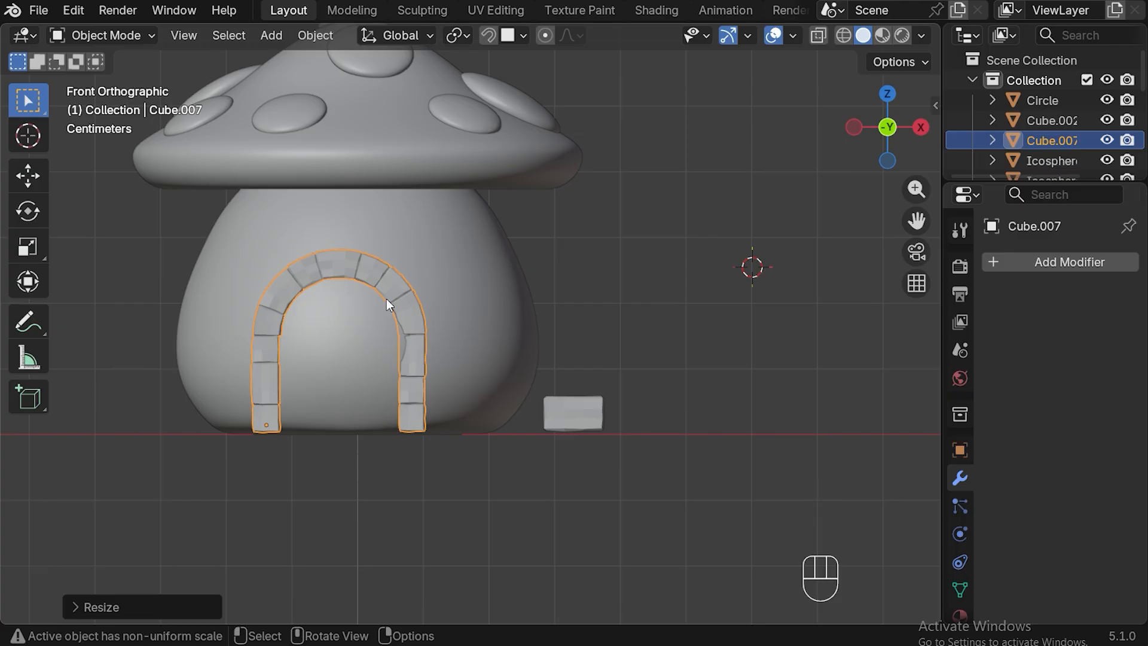
pyautogui.press('g')
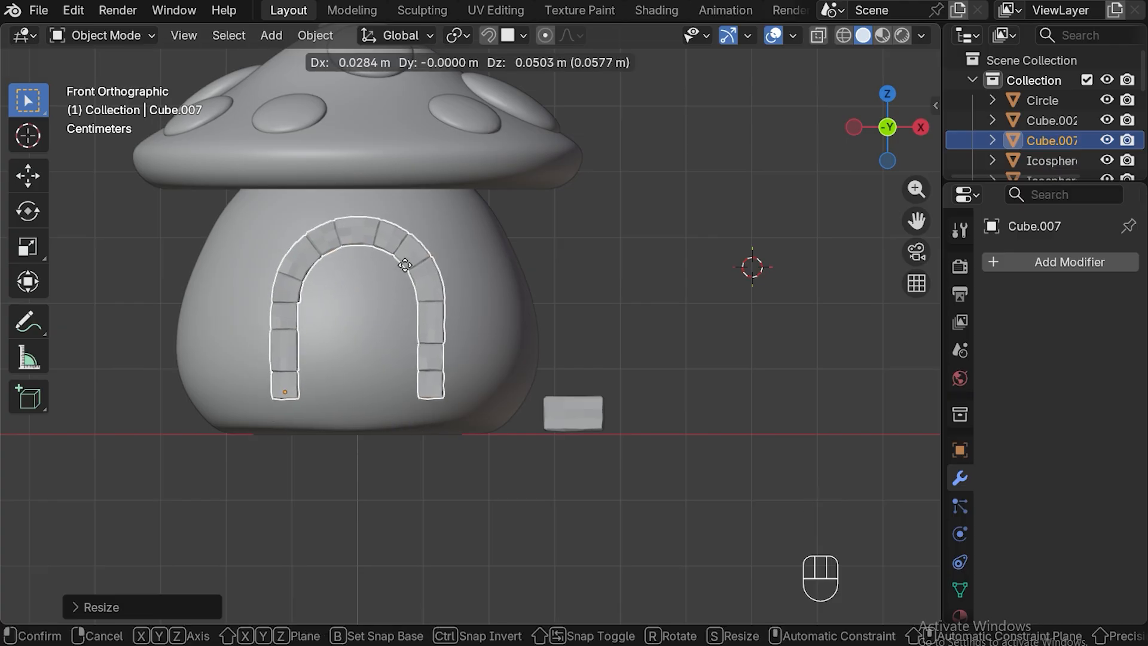
pyautogui.click(503, 251)
pyautogui.press('s')
pyautogui.click(410, 297)
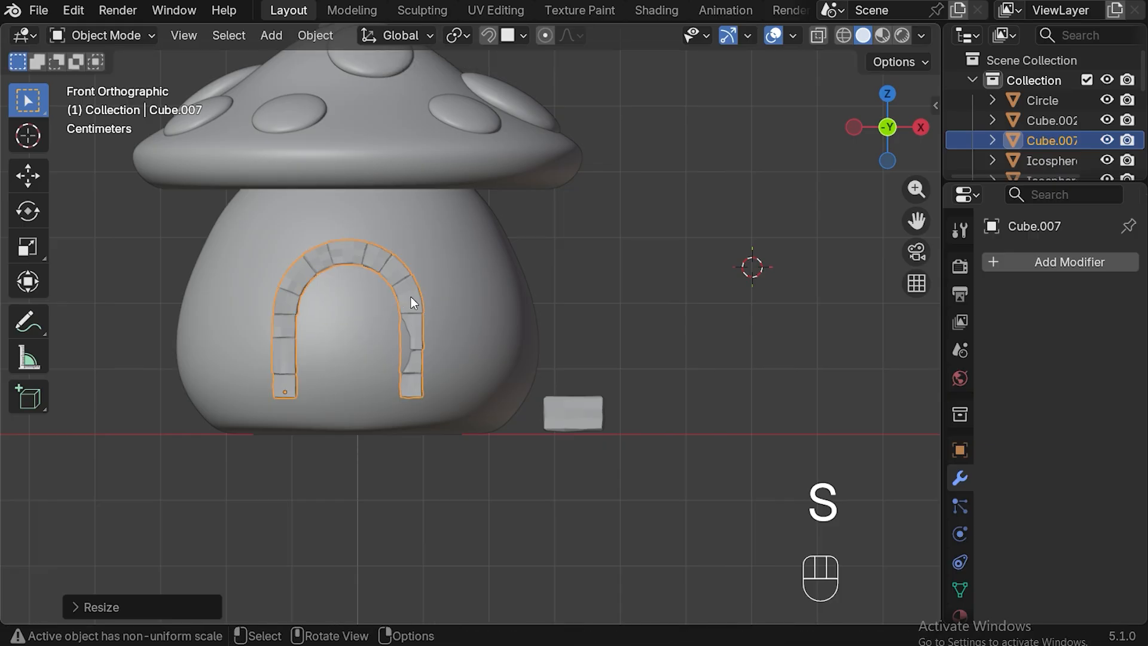
pyautogui.press('g')
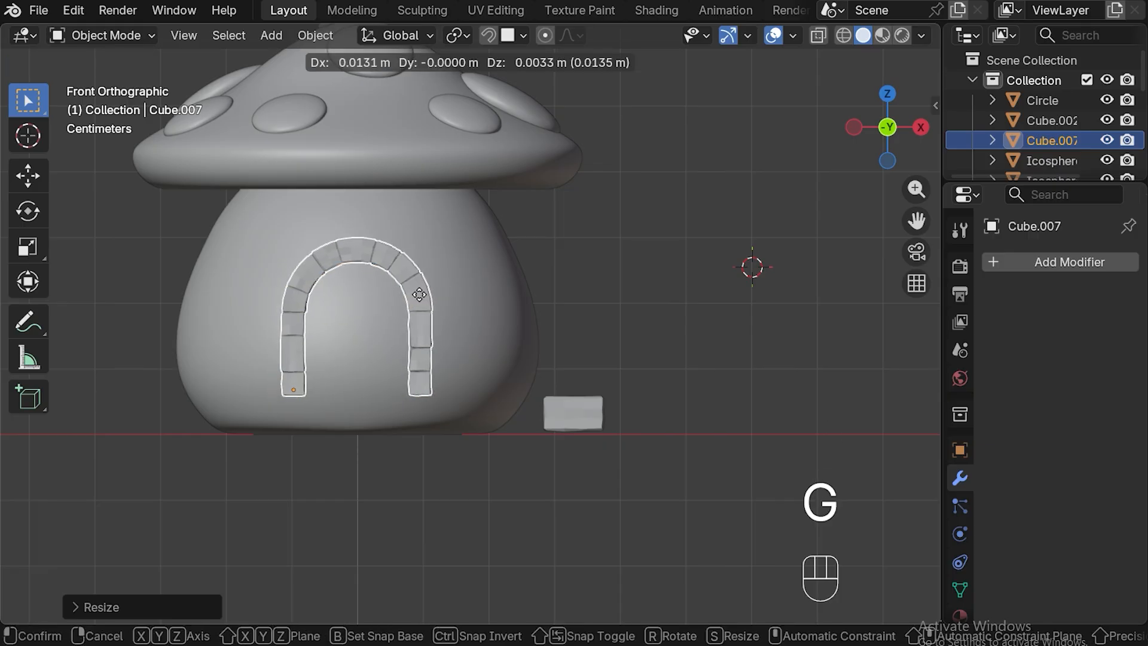
pyautogui.click(420, 296)
# Deepen the doorway frame by scaling it along Y, and position it along Y so its back sinks into the stem's curved front
pyautogui.press('KP_3')
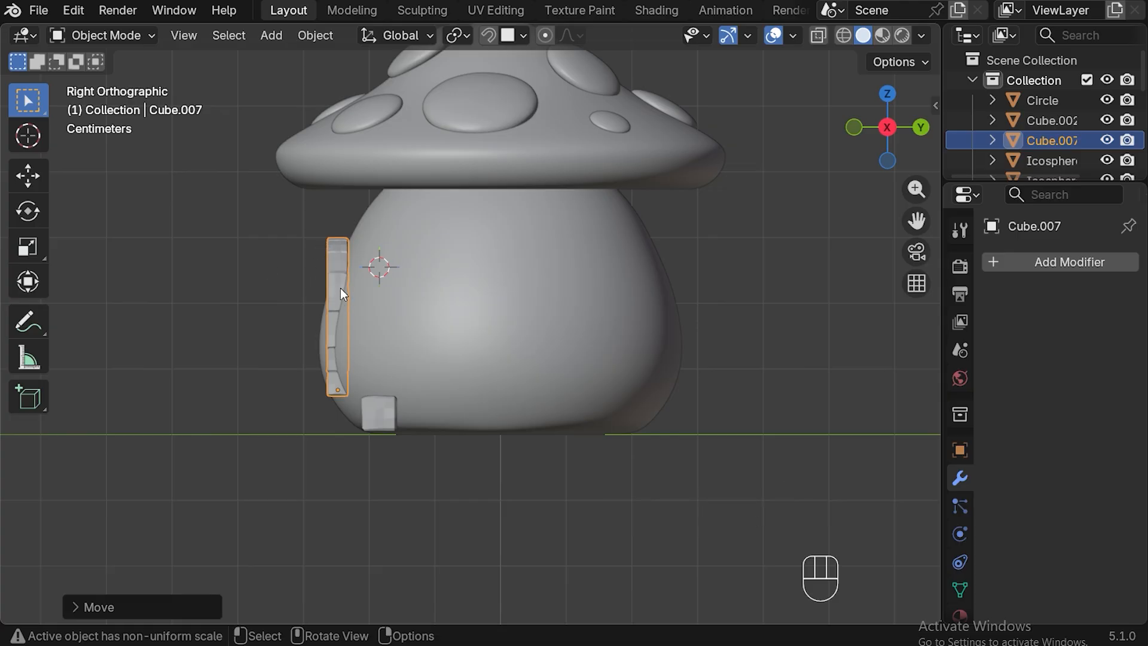
pyautogui.press('g')
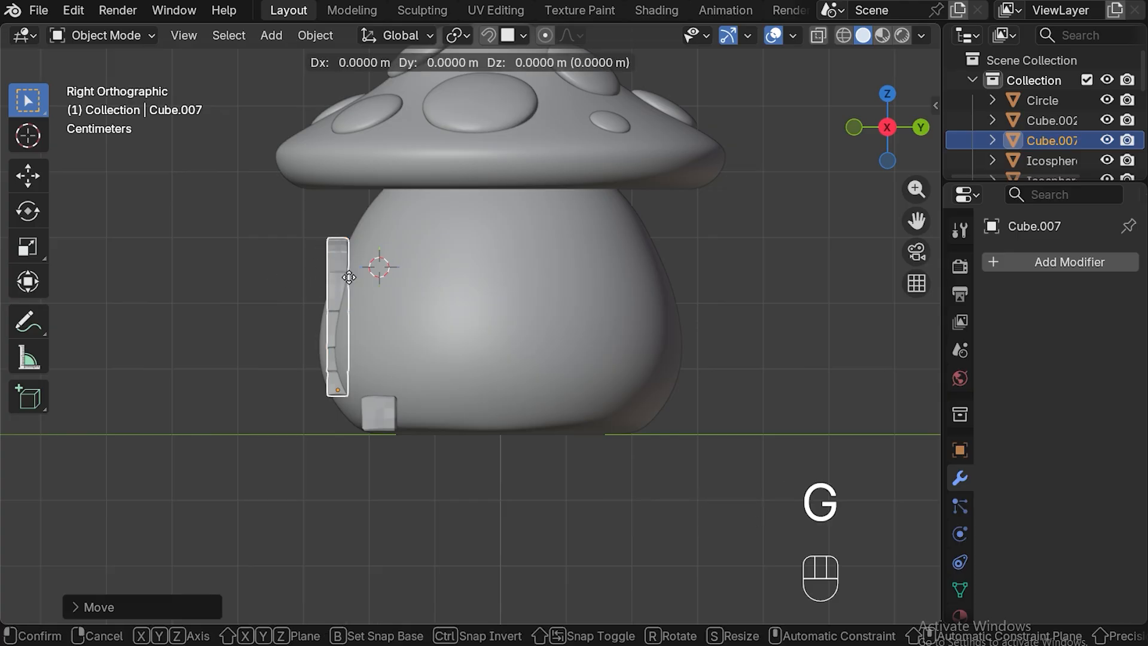
pyautogui.press('y')
pyautogui.click(335, 273)
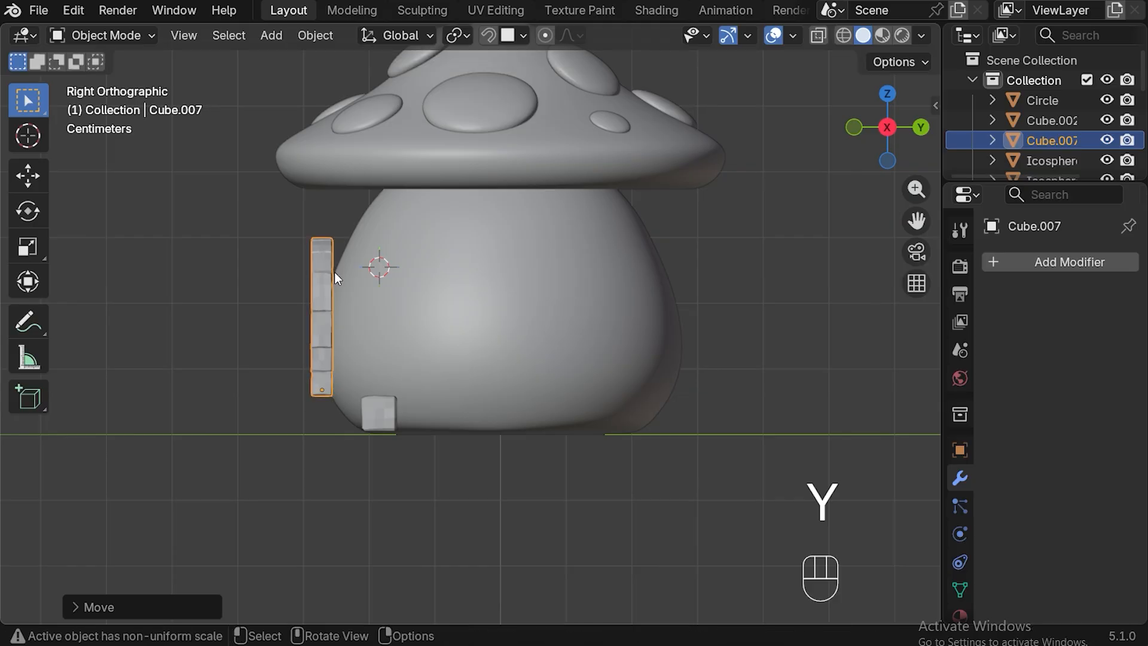
pyautogui.press('s')
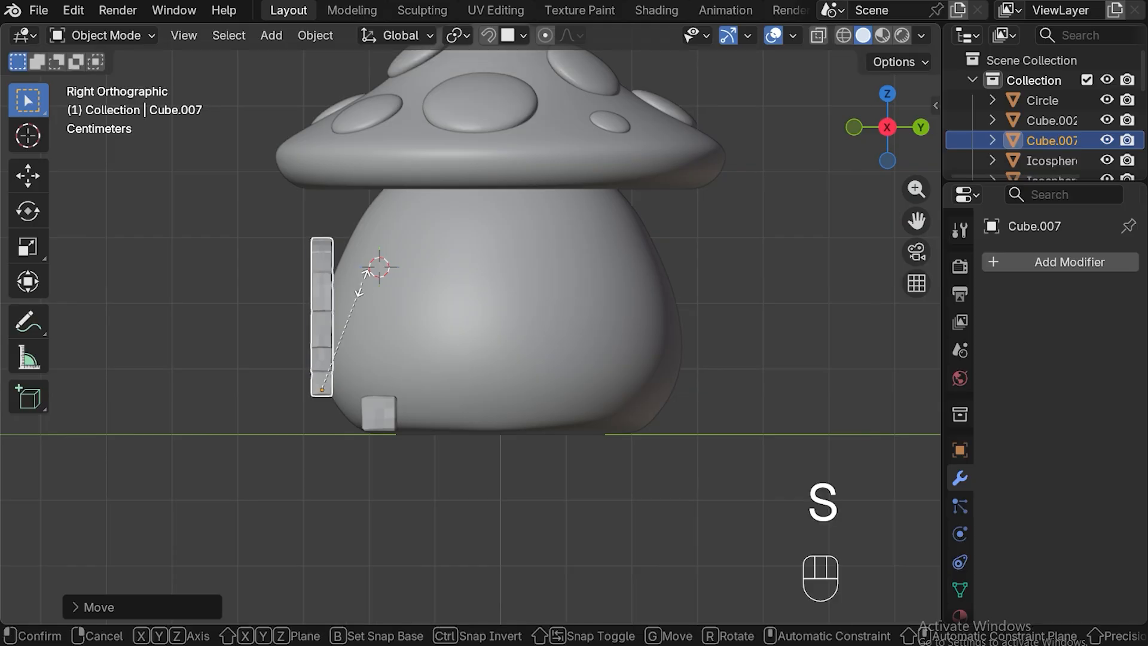
pyautogui.press('y')
pyautogui.click(503, 282)
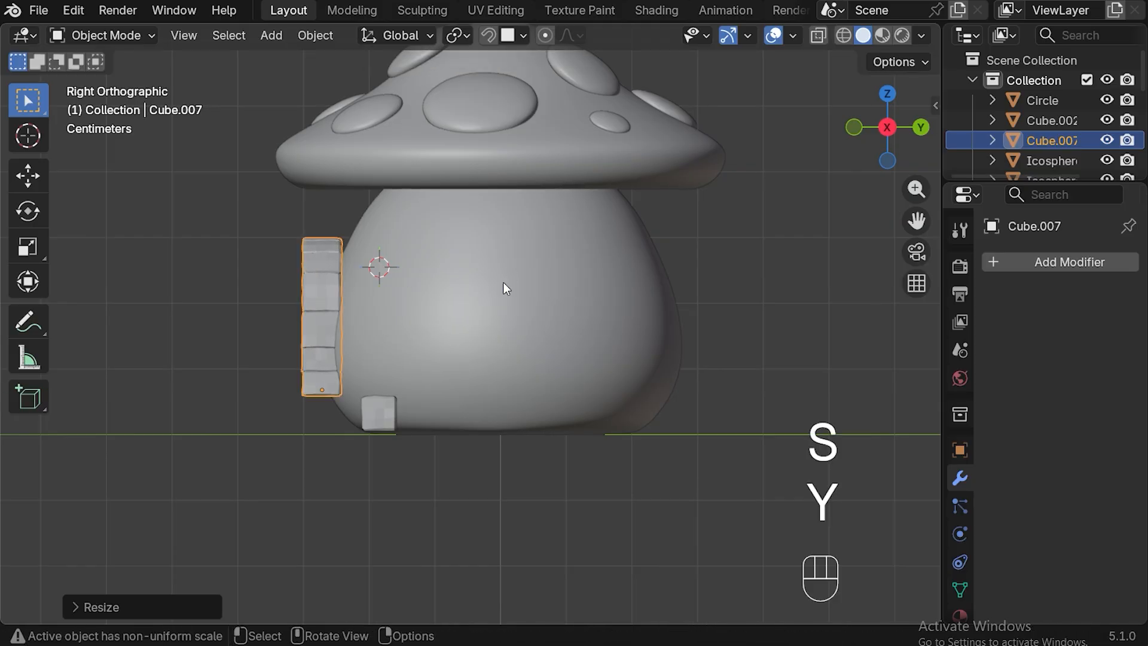
pyautogui.press('s')
pyautogui.press('y')
pyautogui.click(348, 308)
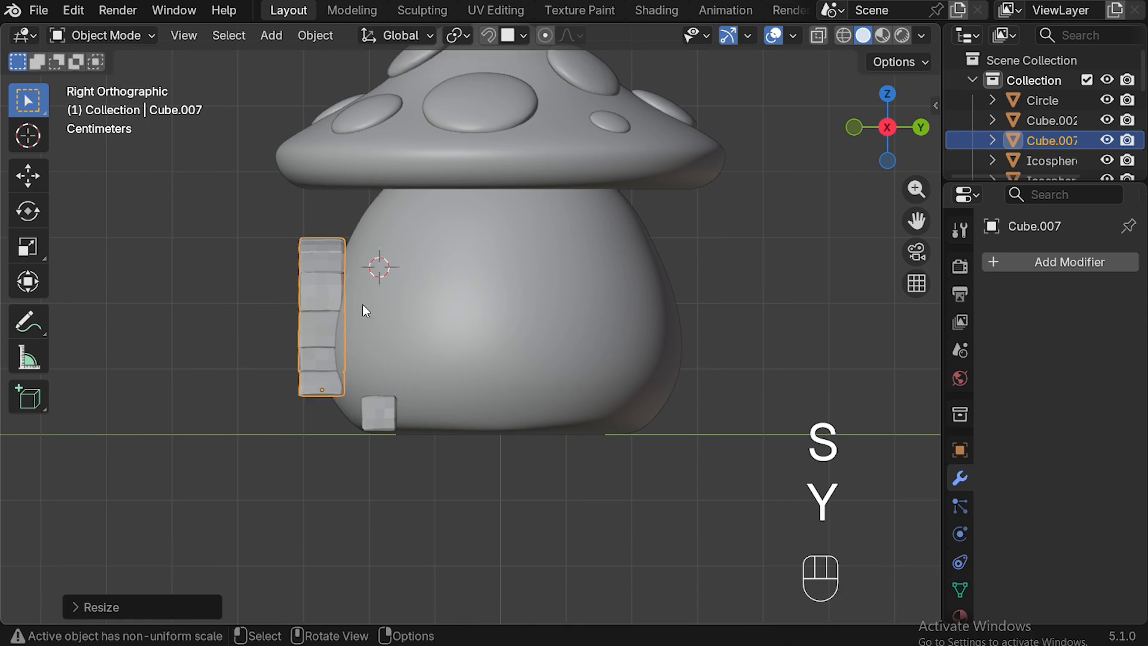
pyautogui.press('g')
pyautogui.press('y')
pyautogui.click(340, 310)
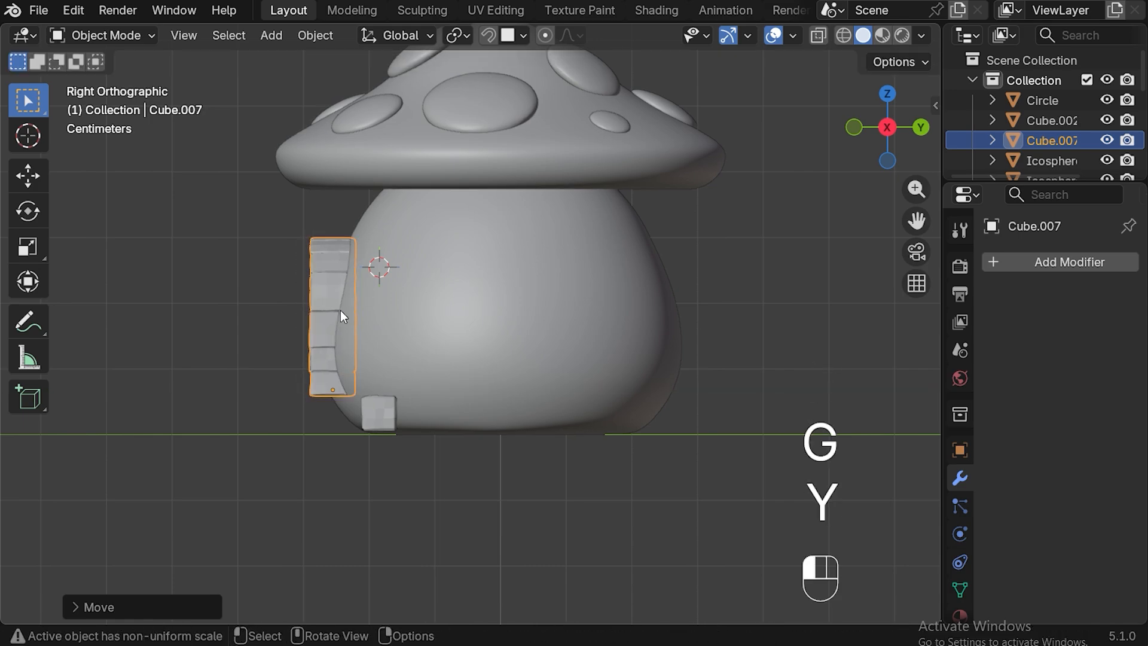
# Scale the doorway frame slightly deeper along Y and nudge it along Y to keep it embedded in the stem
pyautogui.moveTo(339, 310); pyautogui.dragTo(702, 389, button='middle')
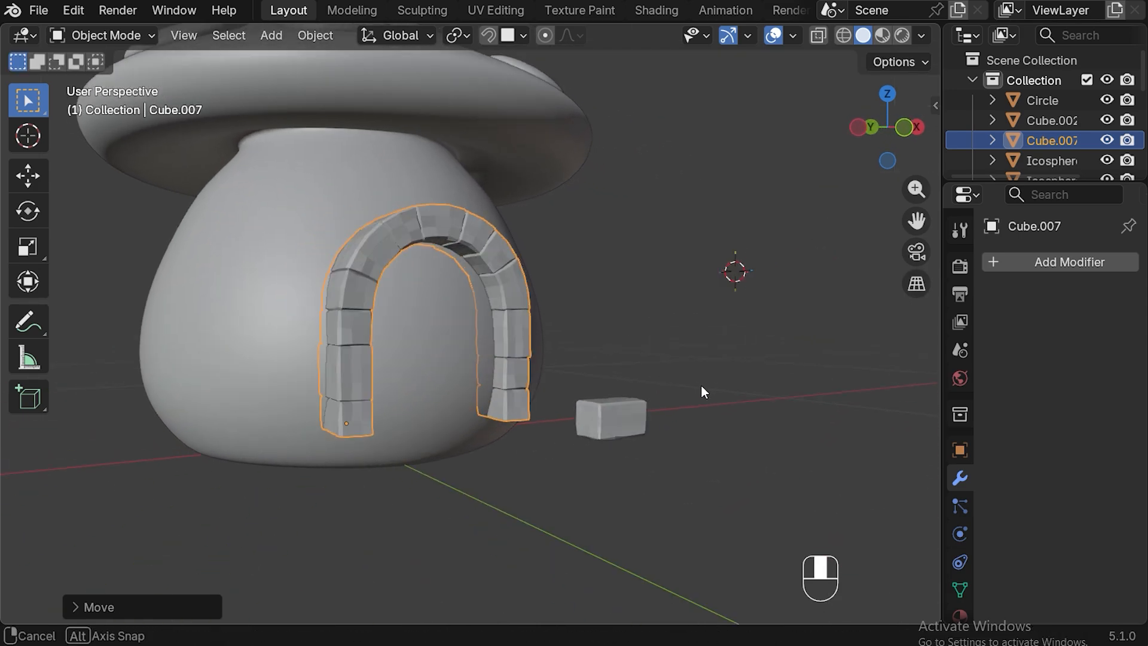
pyautogui.moveTo(643, 354); pyautogui.dragTo(407, 357, button='middle')
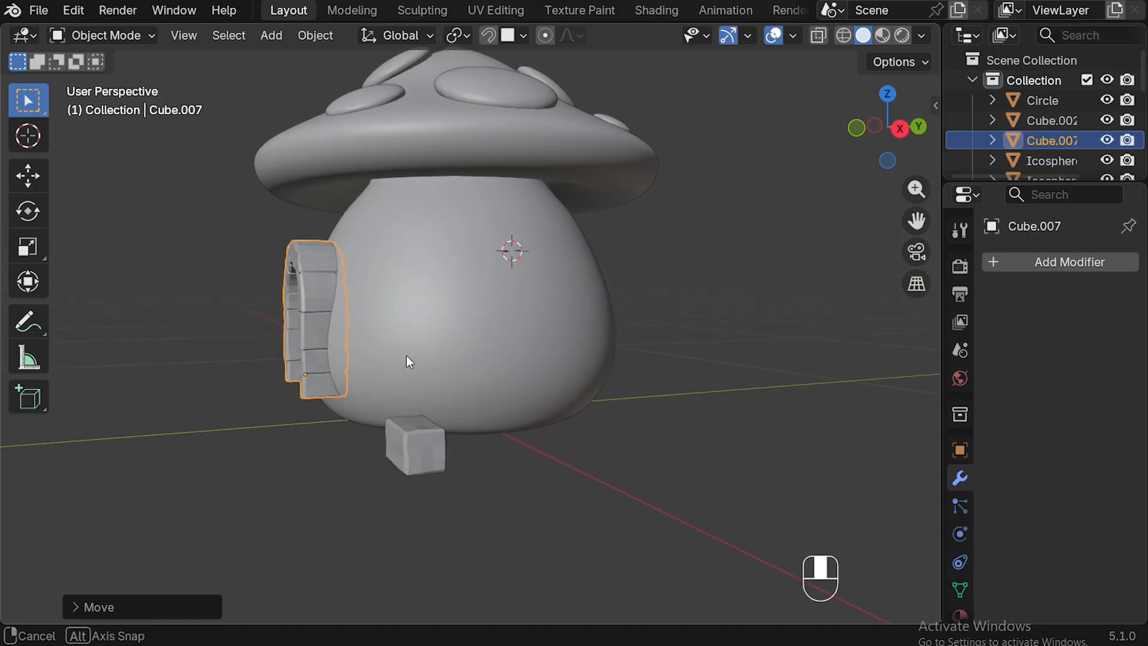
pyautogui.press('s')
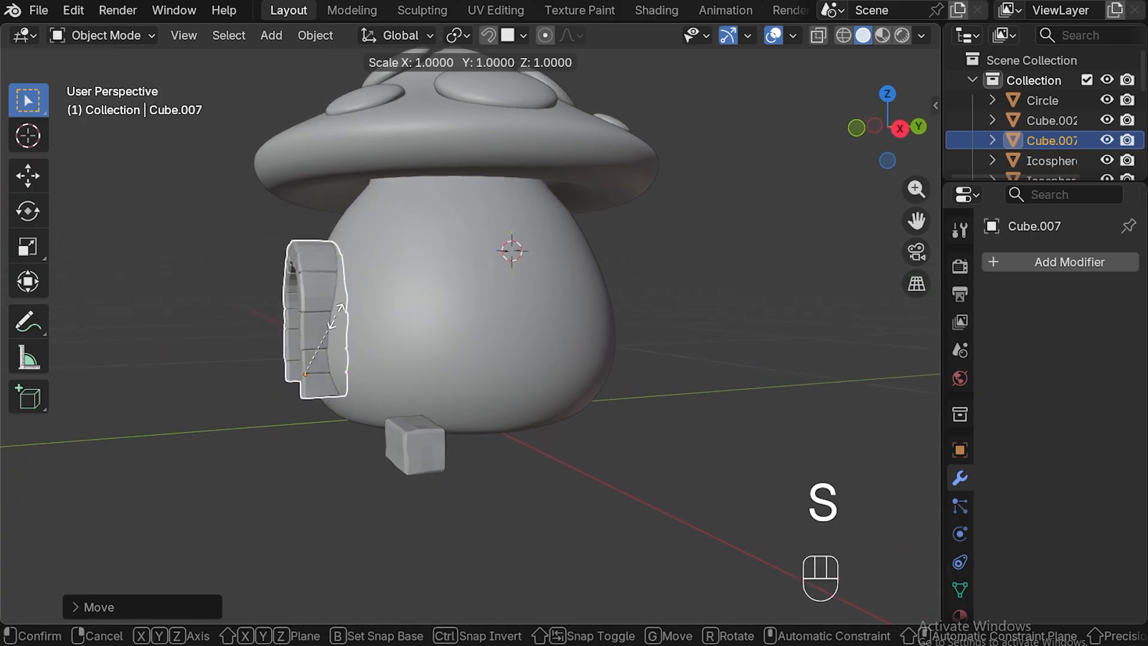
pyautogui.press('y')
pyautogui.click(361, 317)
pyautogui.moveTo(362, 317); pyautogui.dragTo(345, 357, button='middle')
pyautogui.press('g')
pyautogui.press('y')
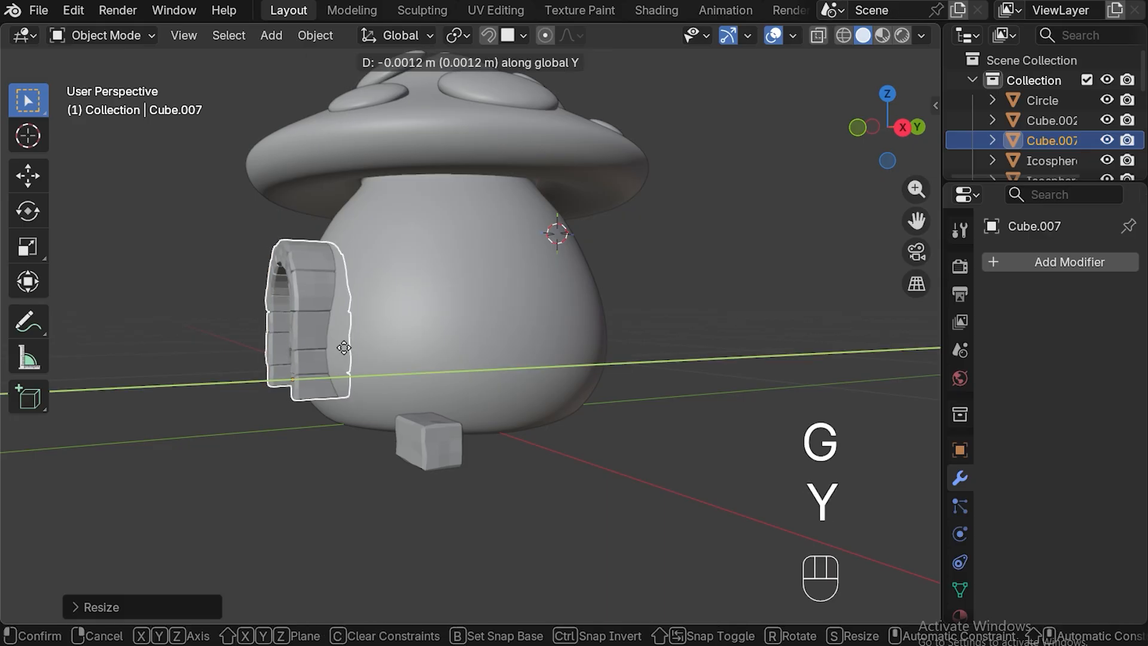
pyautogui.click(346, 354)
# Reshape the spare brick into a wide flat slab by enlarging it along X and Y and scaling it to about 0.63 along Z
pyautogui.press('KP_1')
pyautogui.click(598, 412)
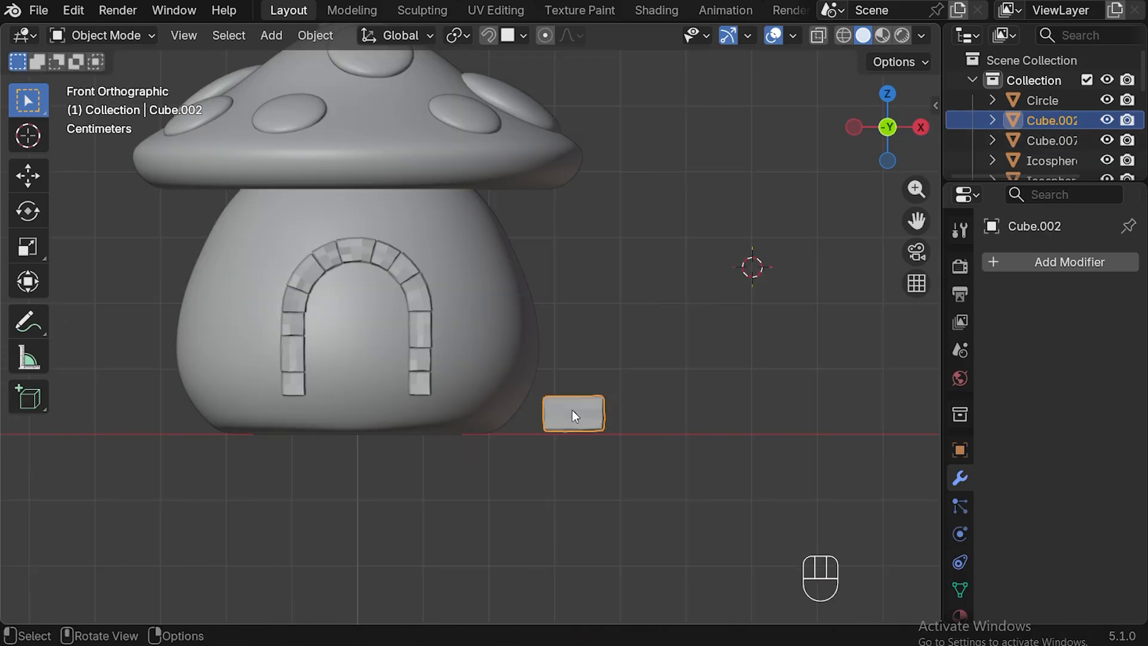
pyautogui.press('s')
pyautogui.press('x')
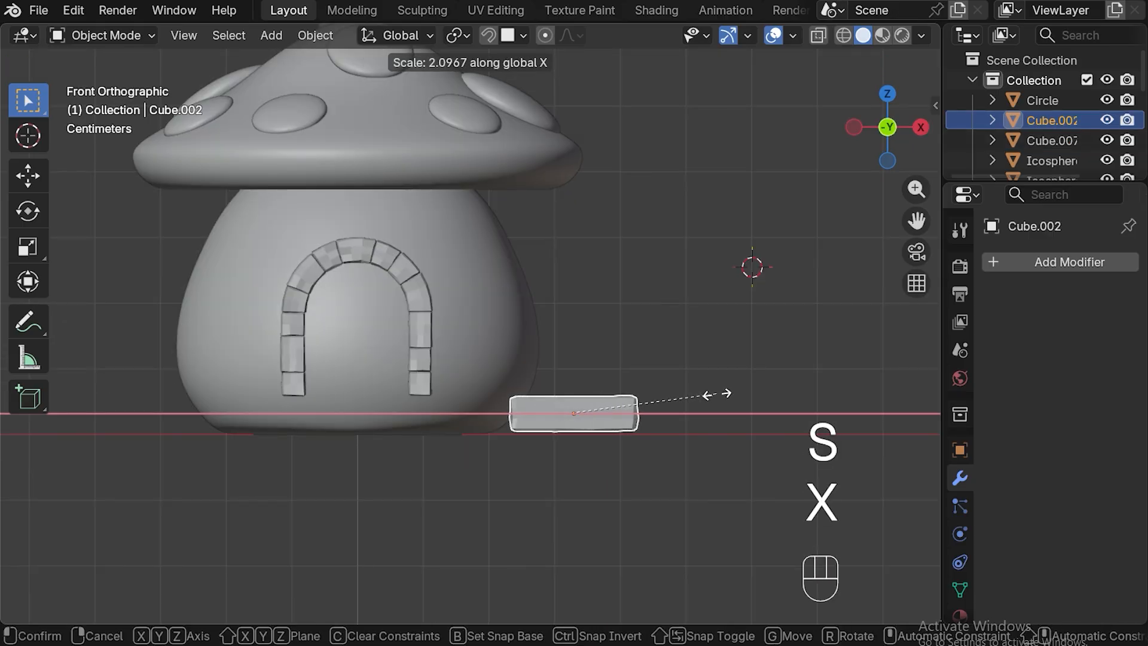
pyautogui.click(766, 388)
pyautogui.press('s')
pyautogui.press('z')
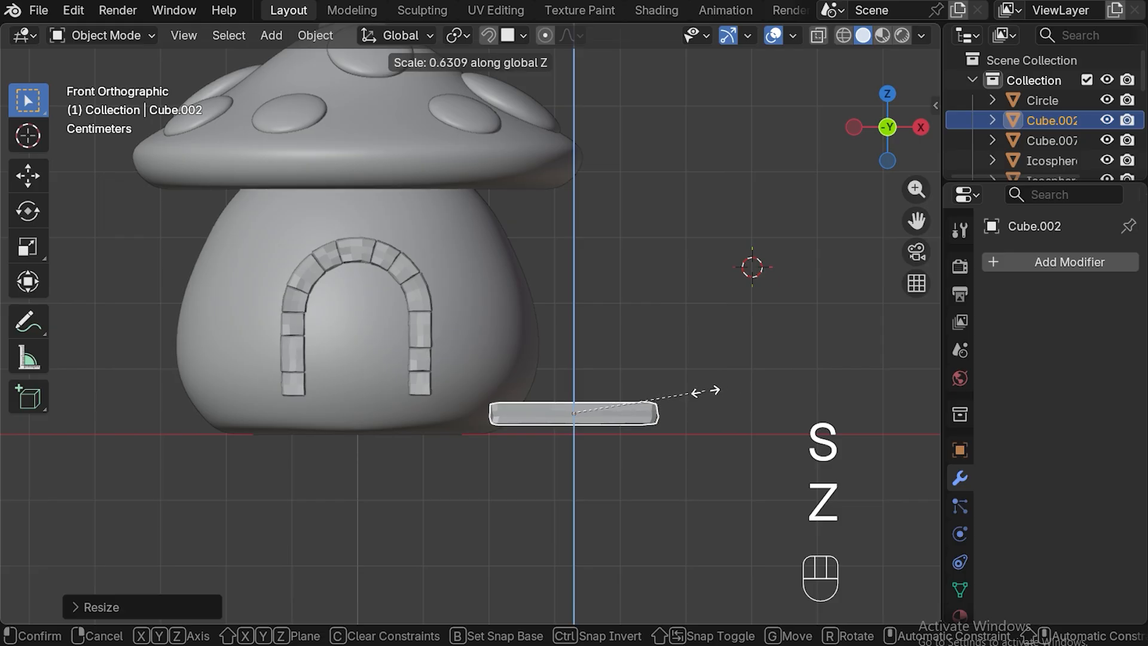
pyautogui.click(712, 390)
pyautogui.moveTo(712, 389); pyautogui.dragTo(556, 404, button='middle')
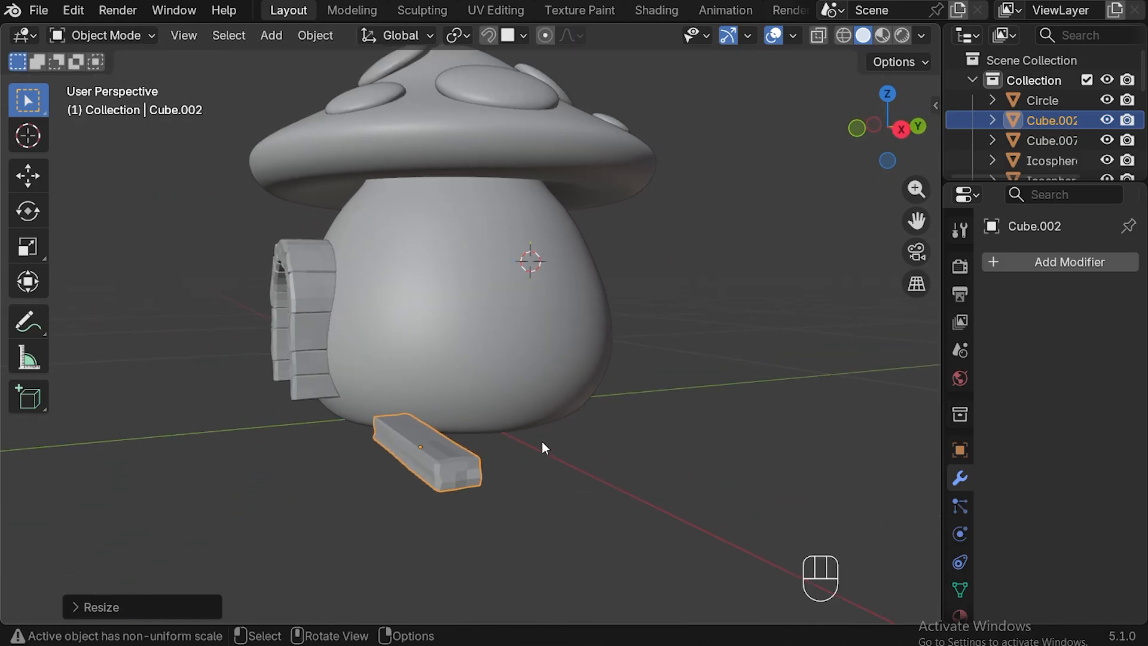
pyautogui.press('s')
pyautogui.press('y')
pyautogui.click(771, 392)
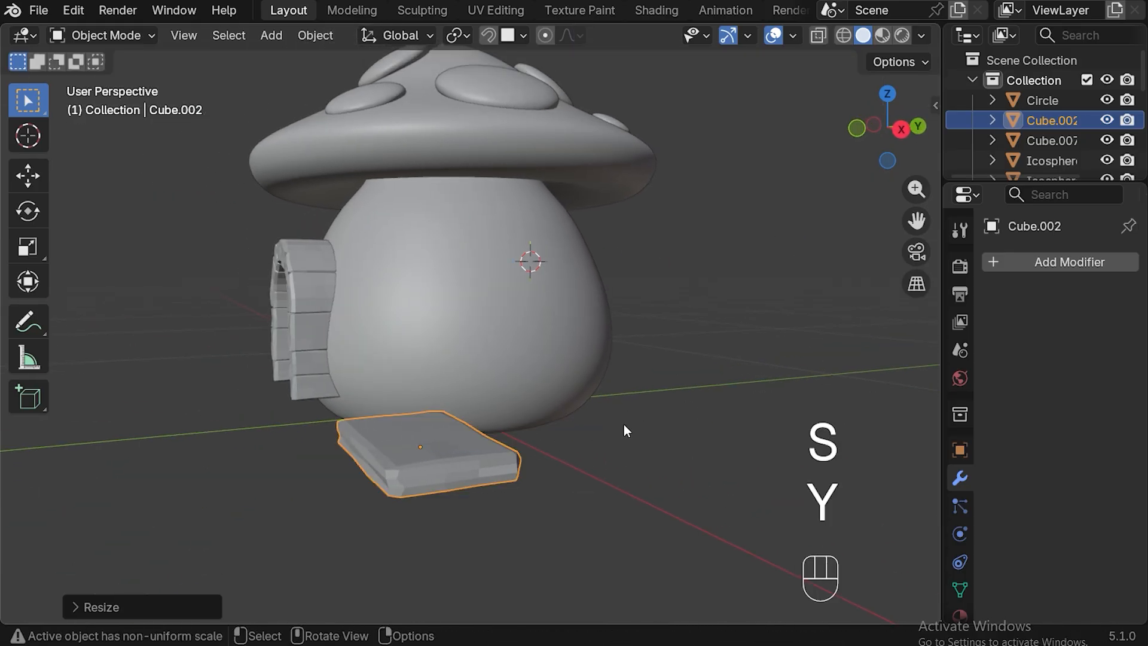
# Centre the slab under the doorway frame and raise it about 0.013 m to meet the undersides of the lowest side bricks
pyautogui.press('KP_7')
pyautogui.press('g')
pyautogui.press('x')
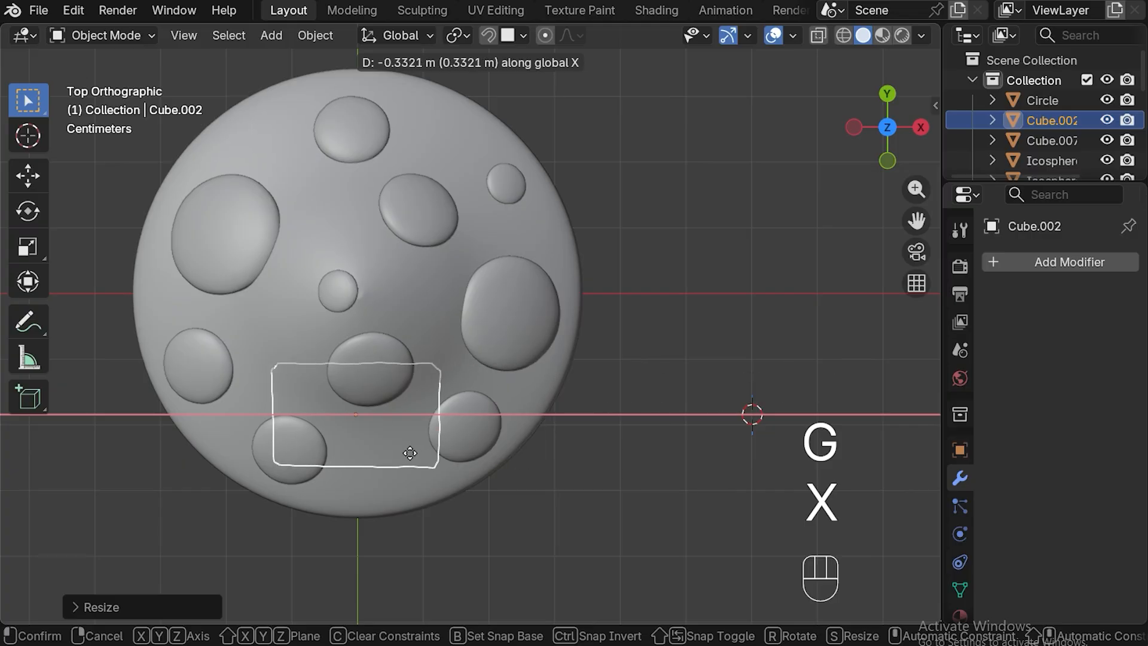
pyautogui.click(425, 450)
pyautogui.press('KP_1')
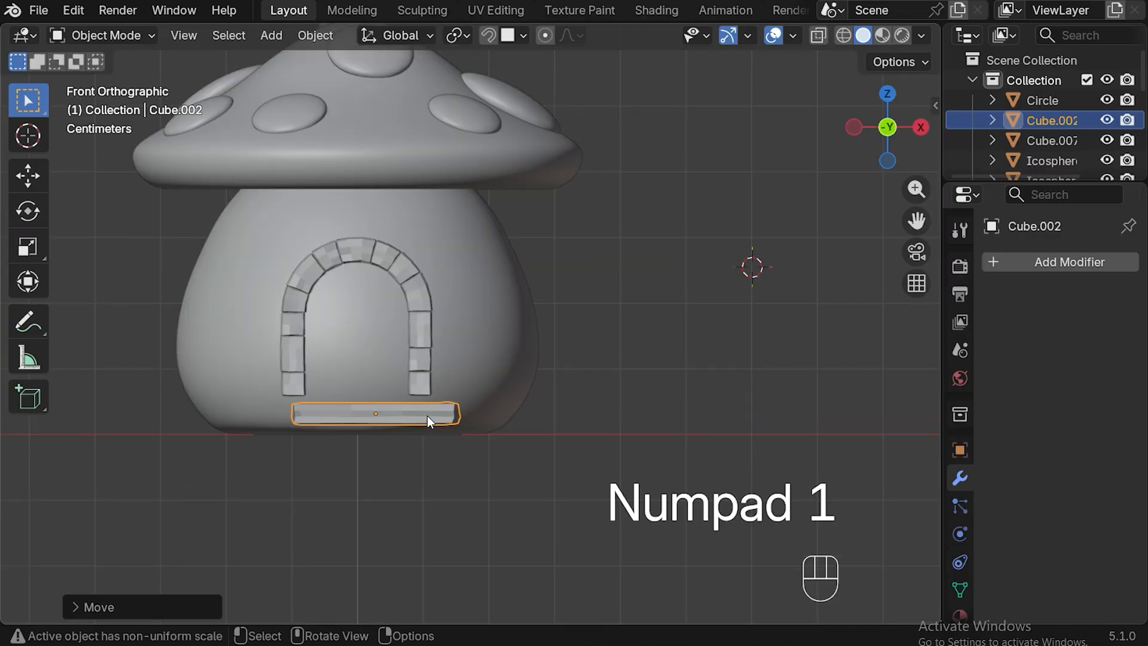
pyautogui.press('g')
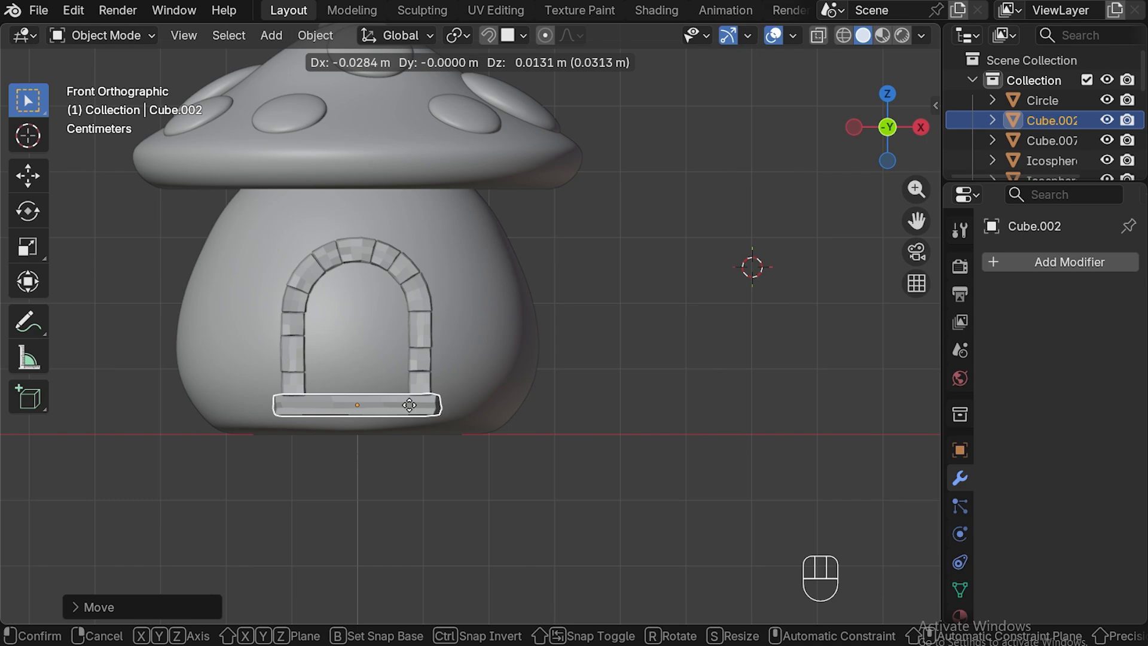
pyautogui.click(409, 405)
# Move the slab about 0.10 m forward along Y so it projects in front of the doorway frame as a step
pyautogui.press('KP_3')
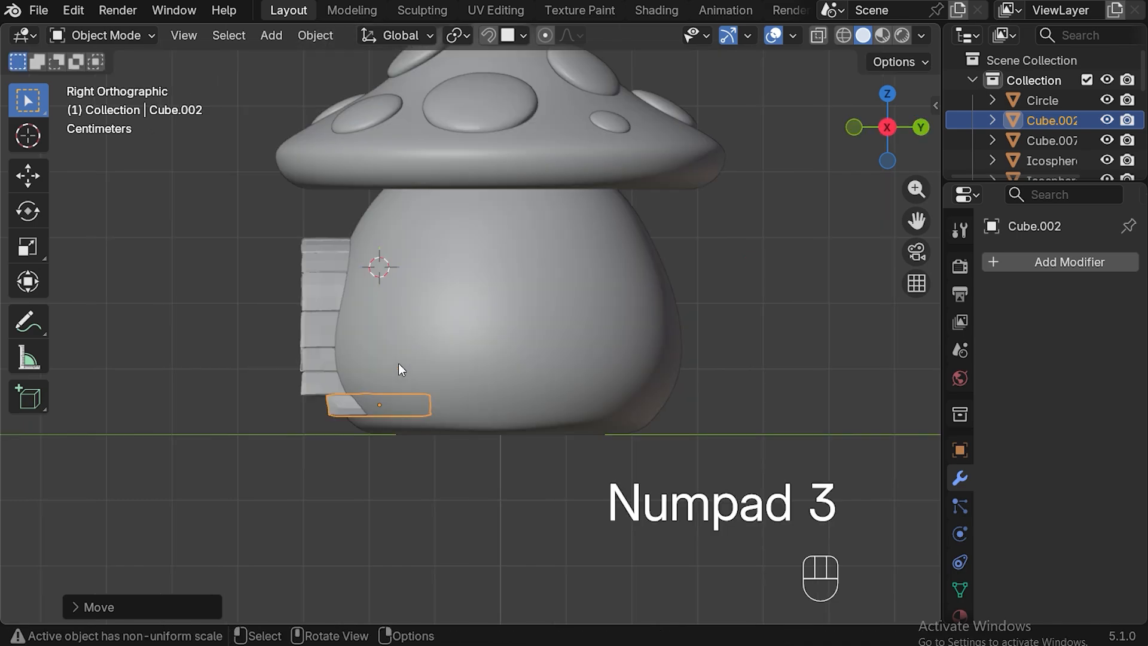
pyautogui.press('g')
pyautogui.press('y')
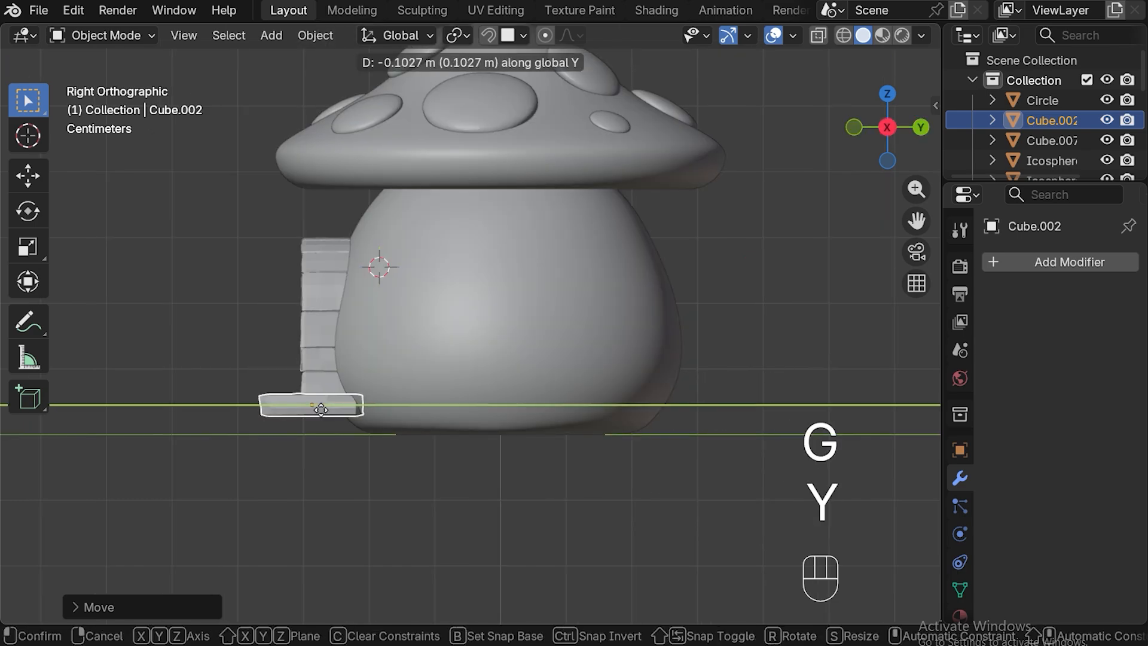
pyautogui.click(322, 415)
# Duplicate the step slab and lower the copy about 0.03 m along Z so it sits directly beneath the first
pyautogui.press('KP_1')
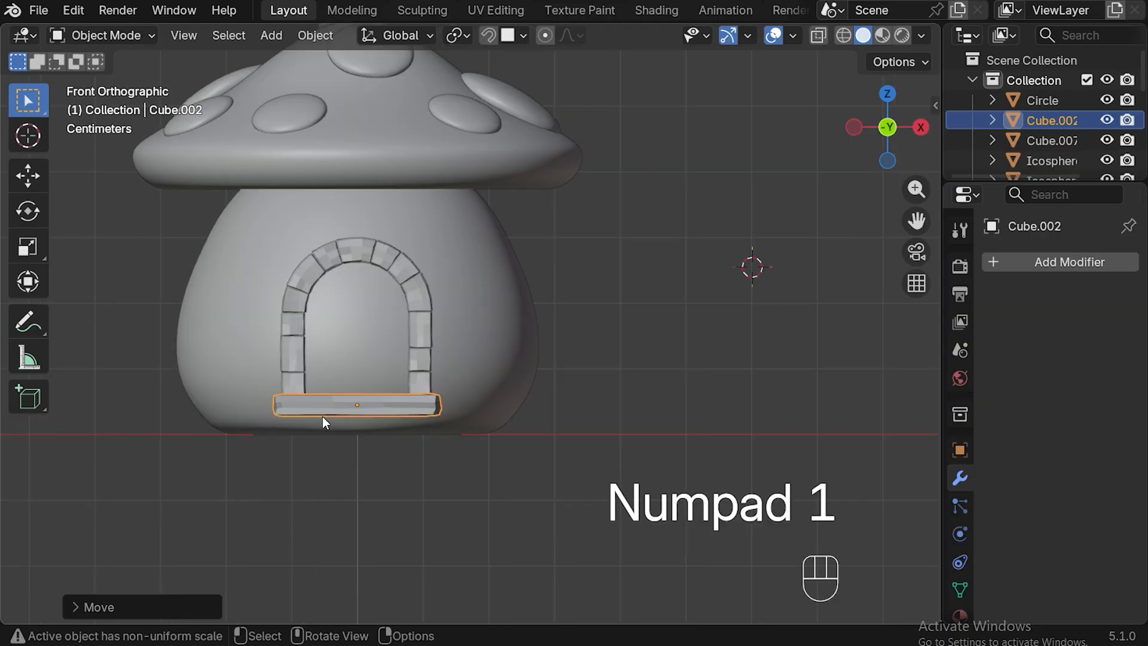
pyautogui.hotkey('shift', 'd')
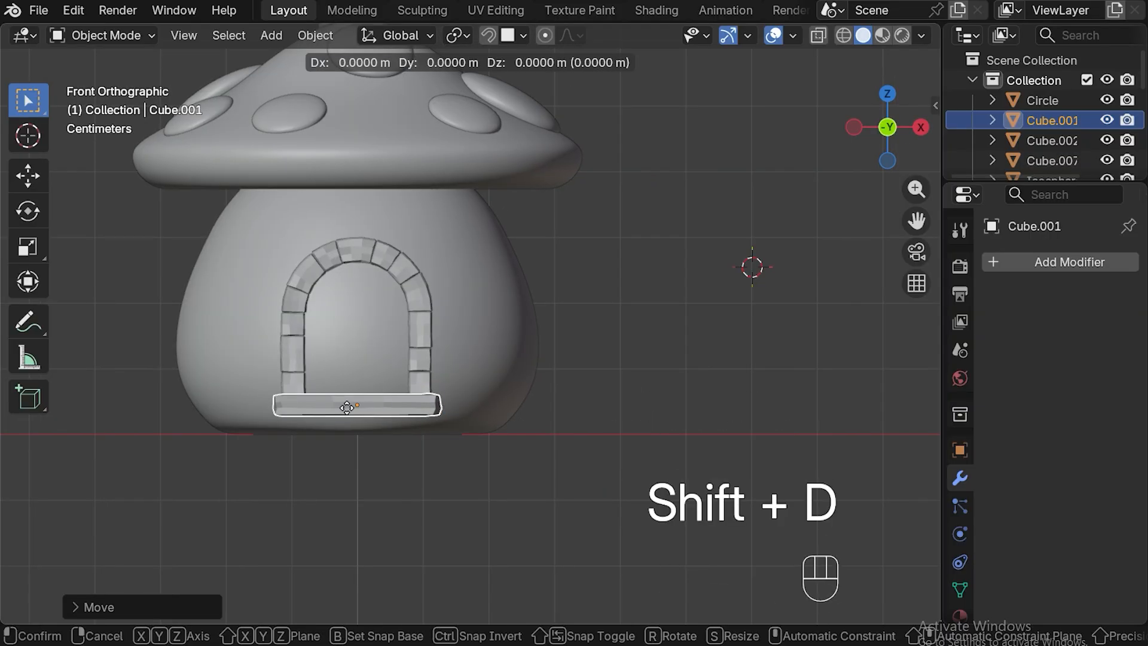
pyautogui.press('z')
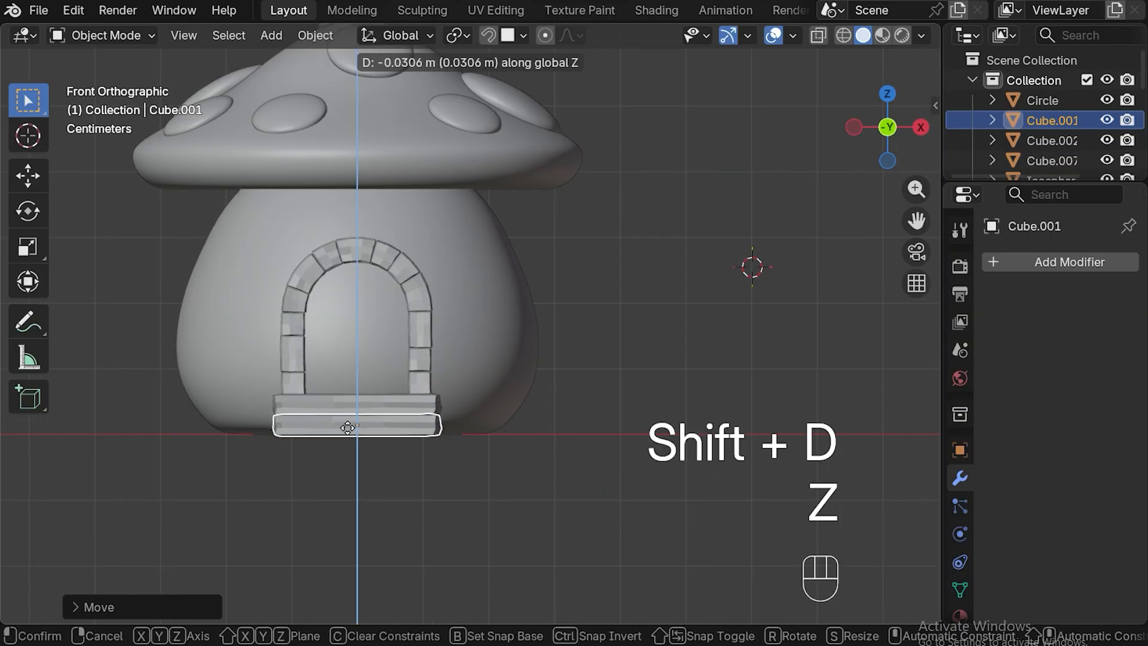
pyautogui.click(350, 433)
# Enlarge the second slab to about 1.25 along X and about 1.66 along Y so it extends past the upper step
pyautogui.press('s')
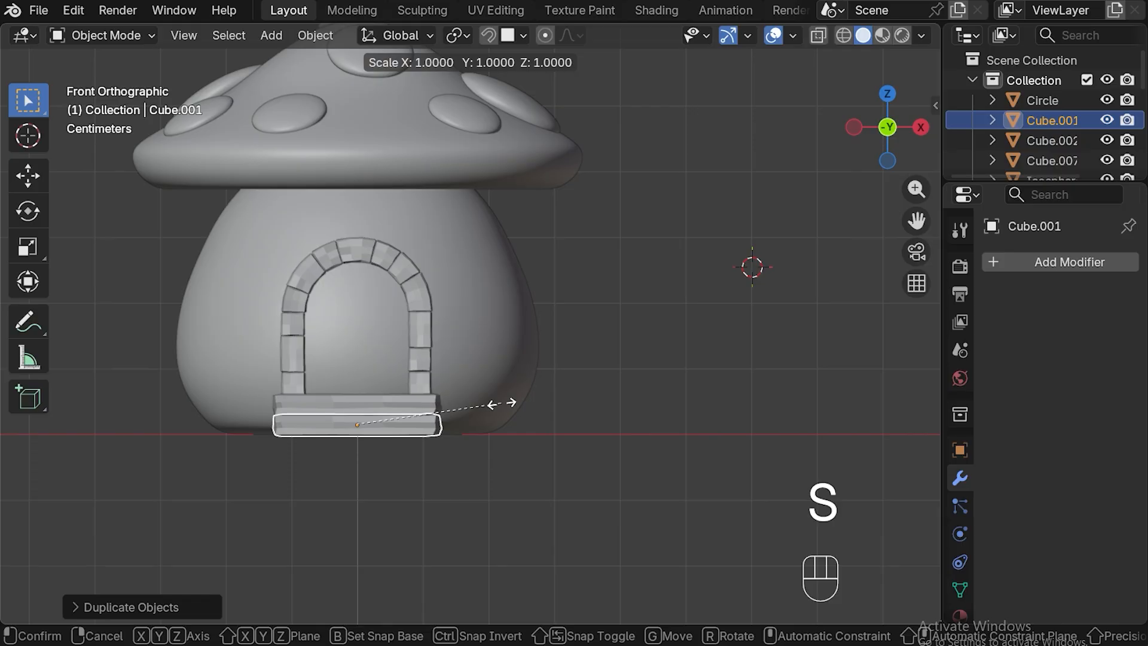
pyautogui.press('x')
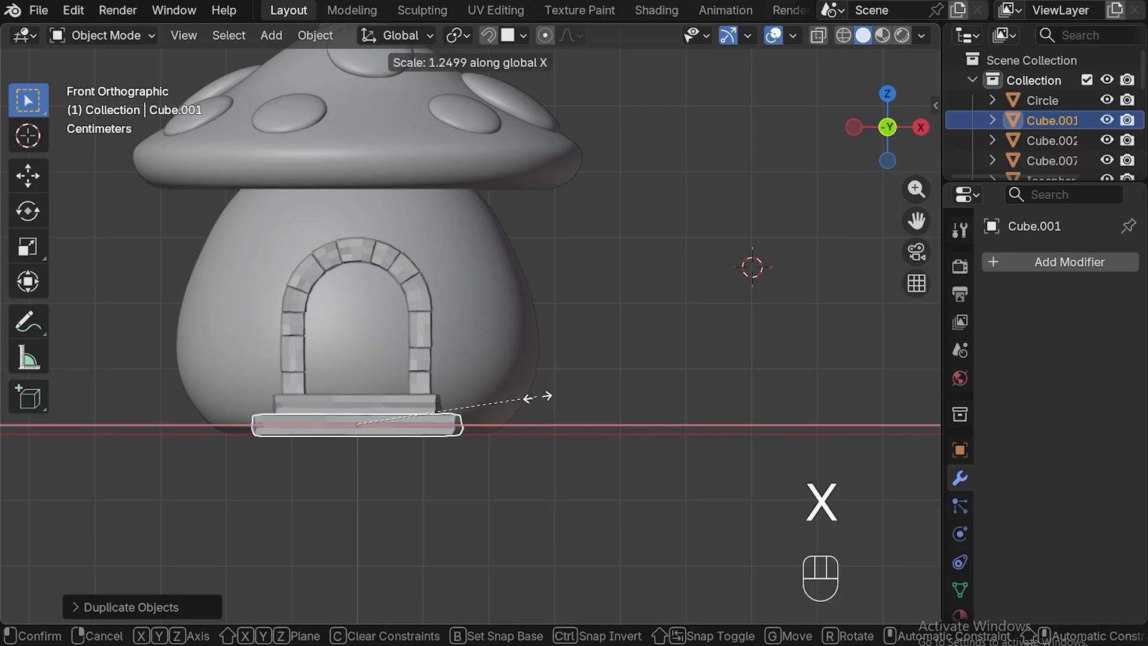
pyautogui.click(538, 397)
pyautogui.press('KP_3')
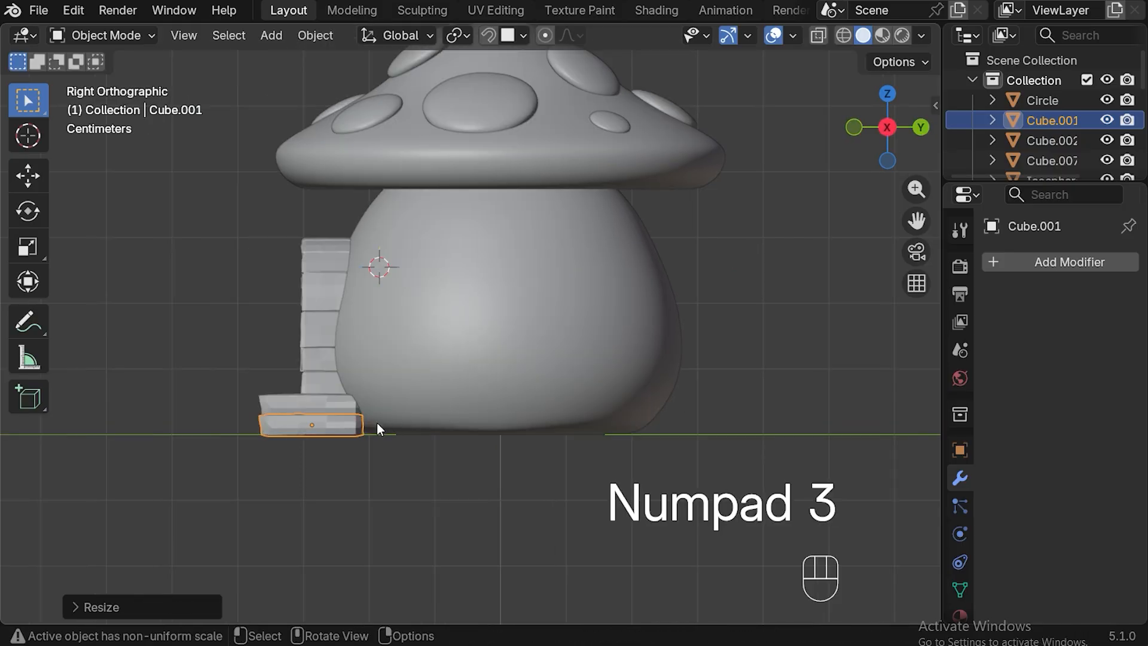
pyautogui.press('s')
pyautogui.press('y')
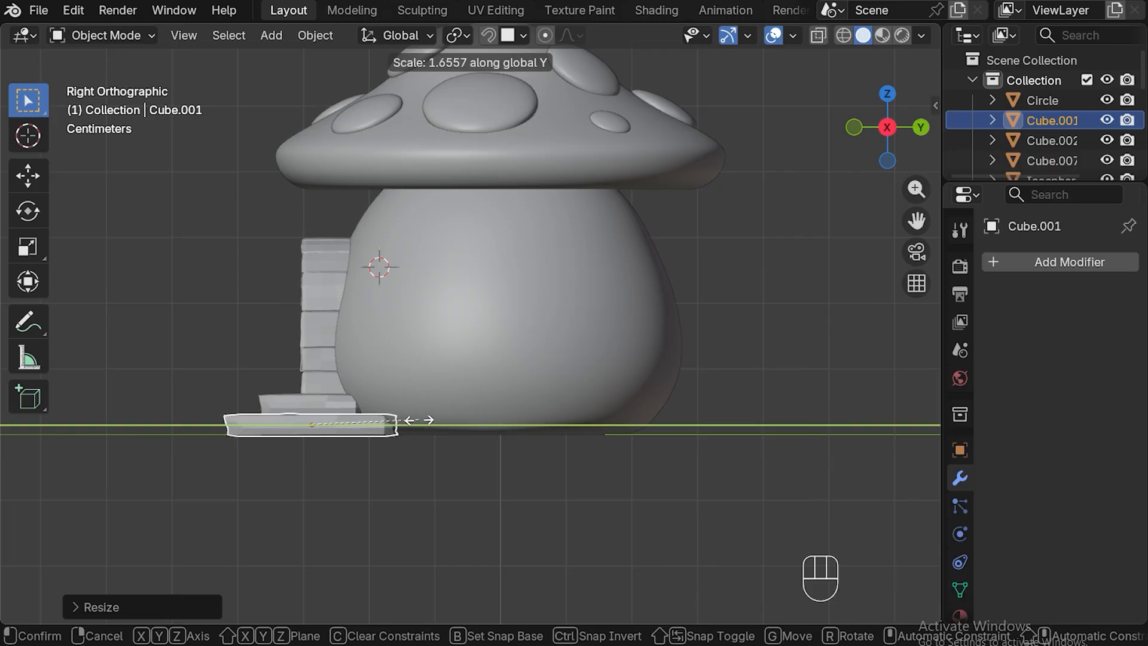
pyautogui.click(418, 420)
# Rotate the second slab 180° about the X axis to vary its surface from the upper step
pyautogui.press('KP_1')
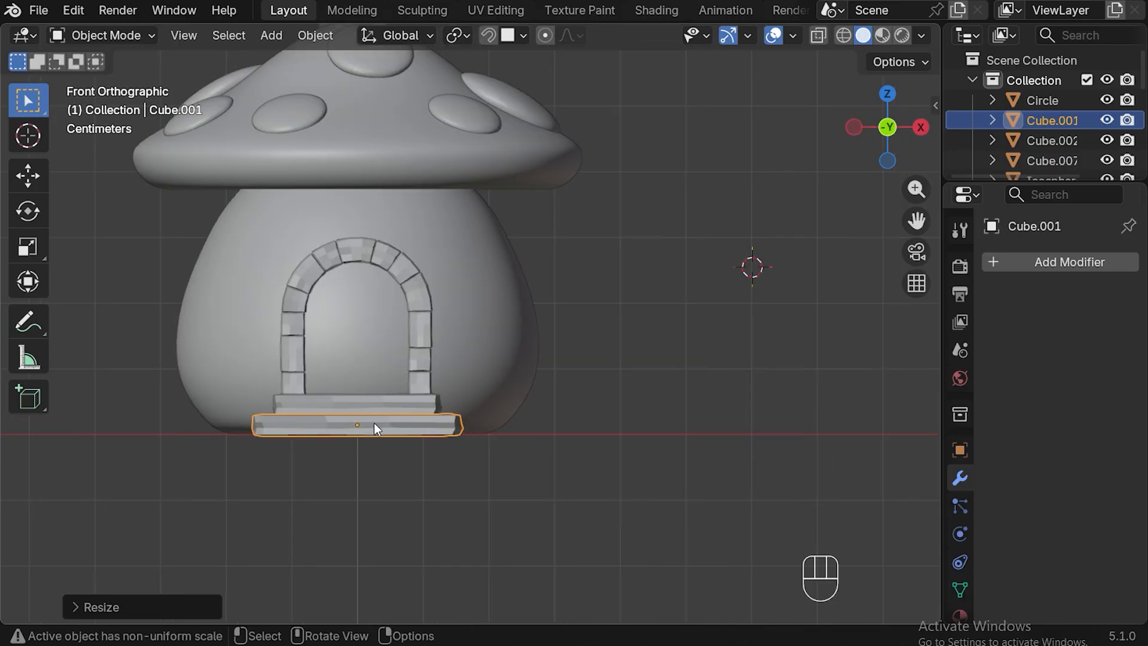
pyautogui.press('r')
pyautogui.press('x')
pyautogui.press('KP_1')
pyautogui.press('KP_8')
pyautogui.press('KP_0')
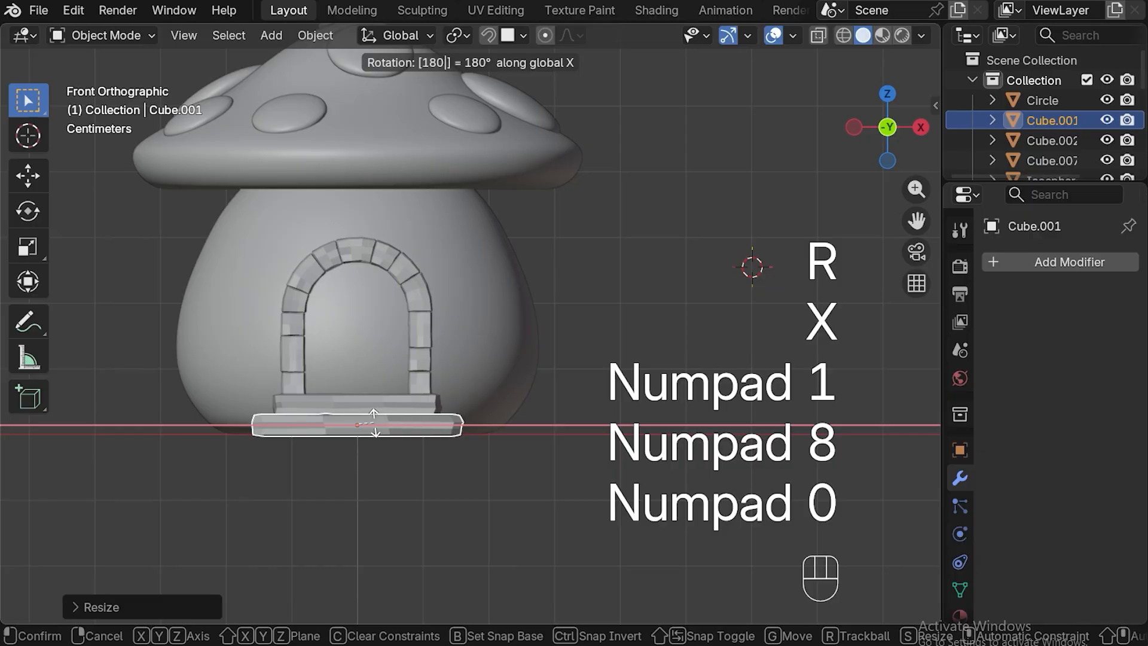
pyautogui.click(375, 422)
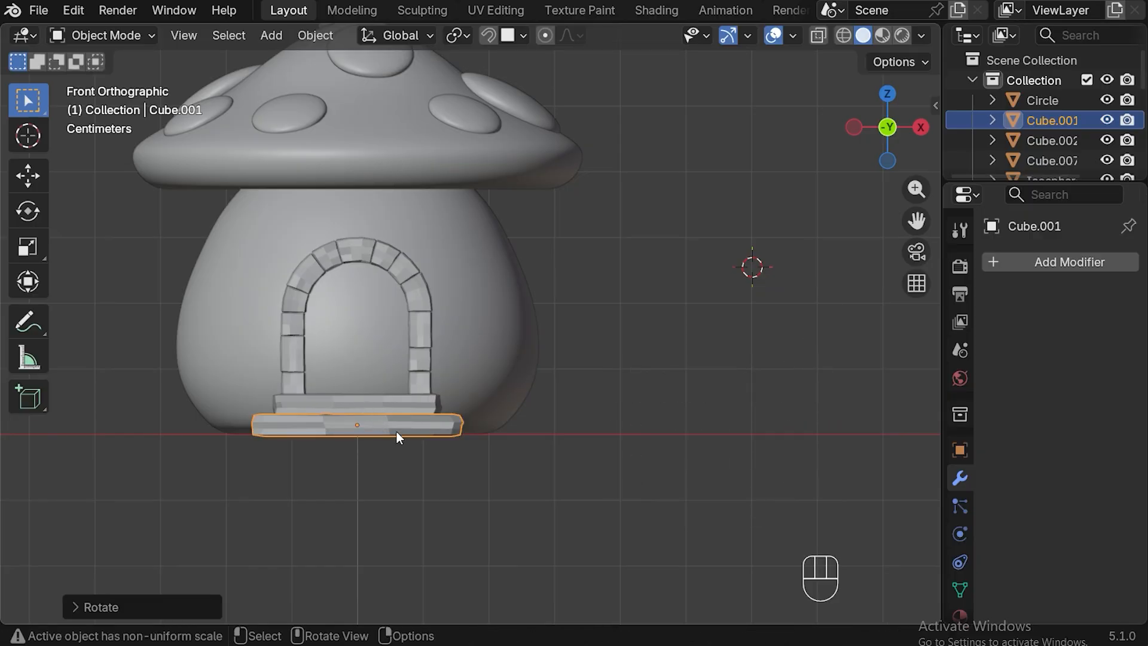
# Duplicate the second slab straight down along Z as a third step and widen the copy along X
pyautogui.hotkey('shift', 'd')
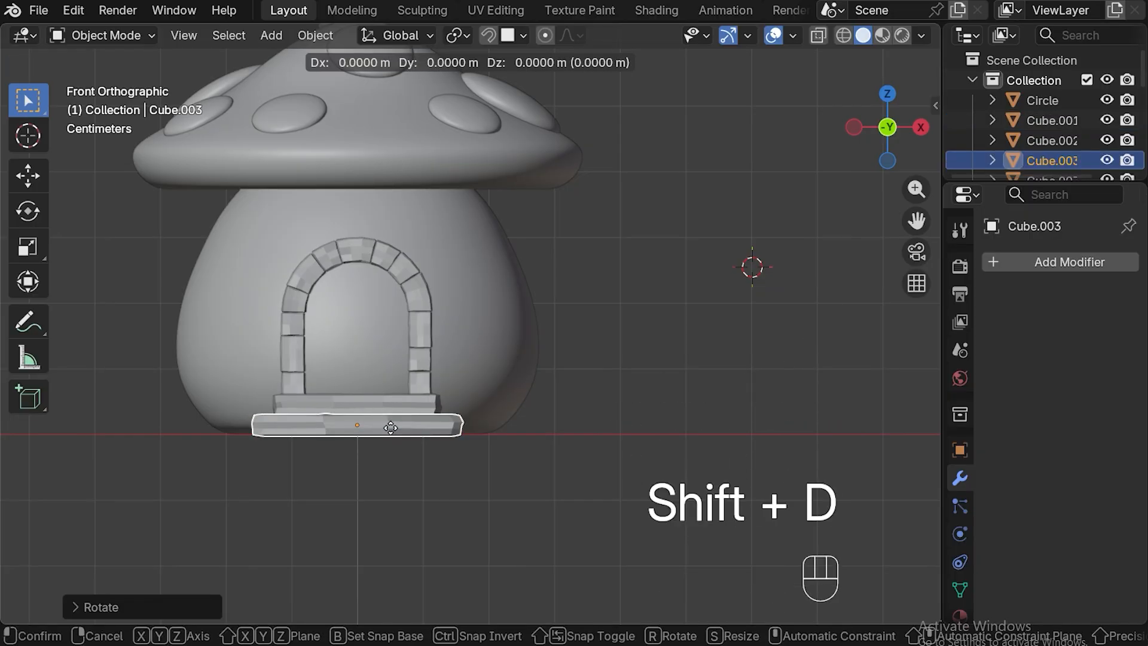
pyautogui.press('z')
pyautogui.click(392, 449)
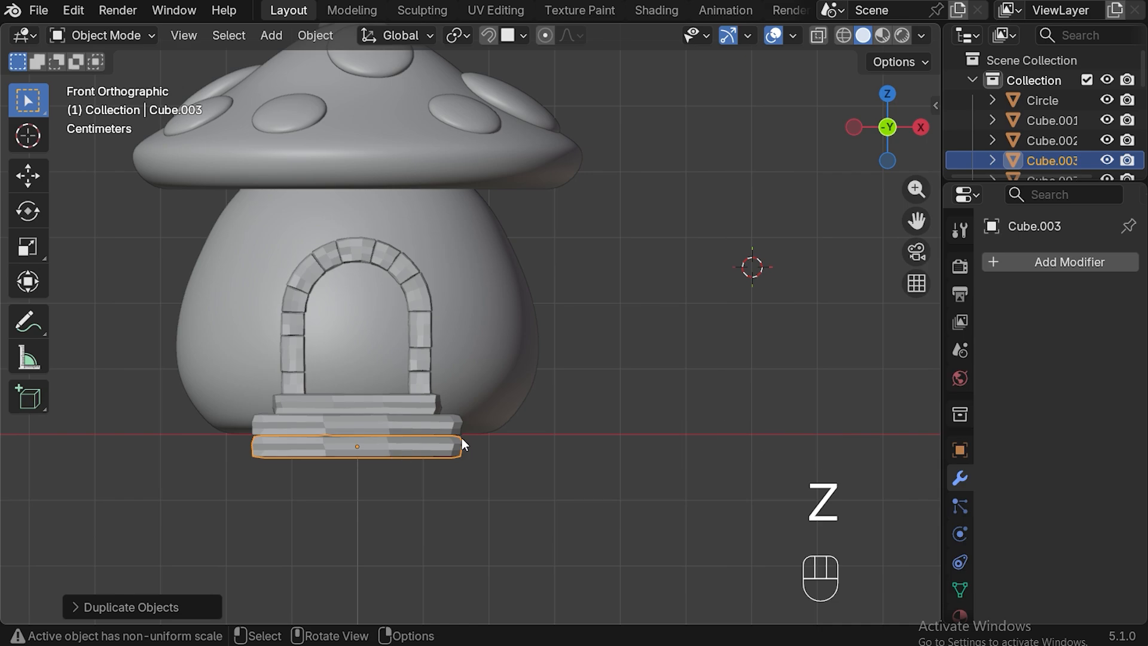
pyautogui.press('s')
pyautogui.press('x')
pyautogui.click(481, 445)
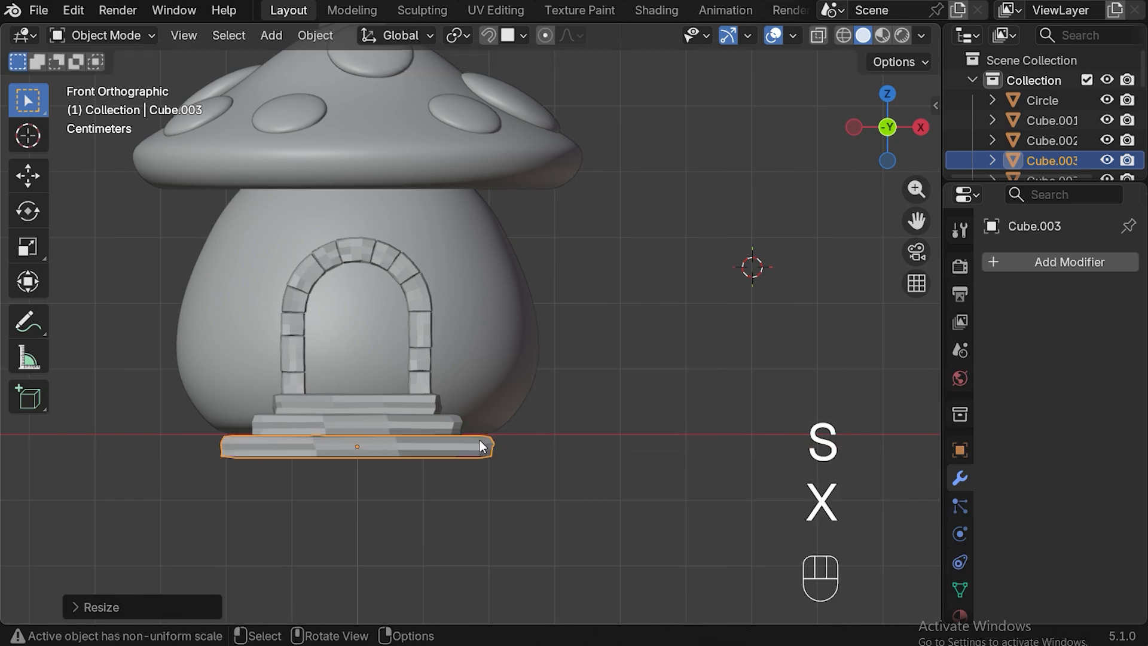
# Lengthen the third slab along Y and move it slightly forward along Y so it projects in front of the second step
pyautogui.press('KP_3')
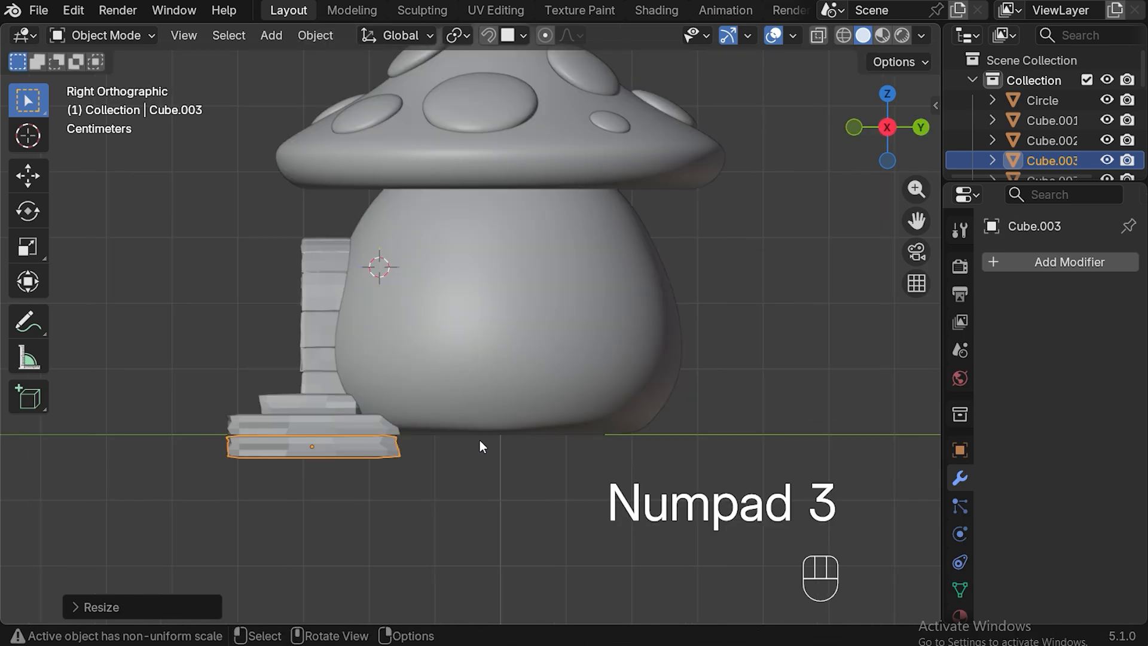
pyautogui.hotkey('ctrl', 'z')
pyautogui.press('s')
pyautogui.press('y')
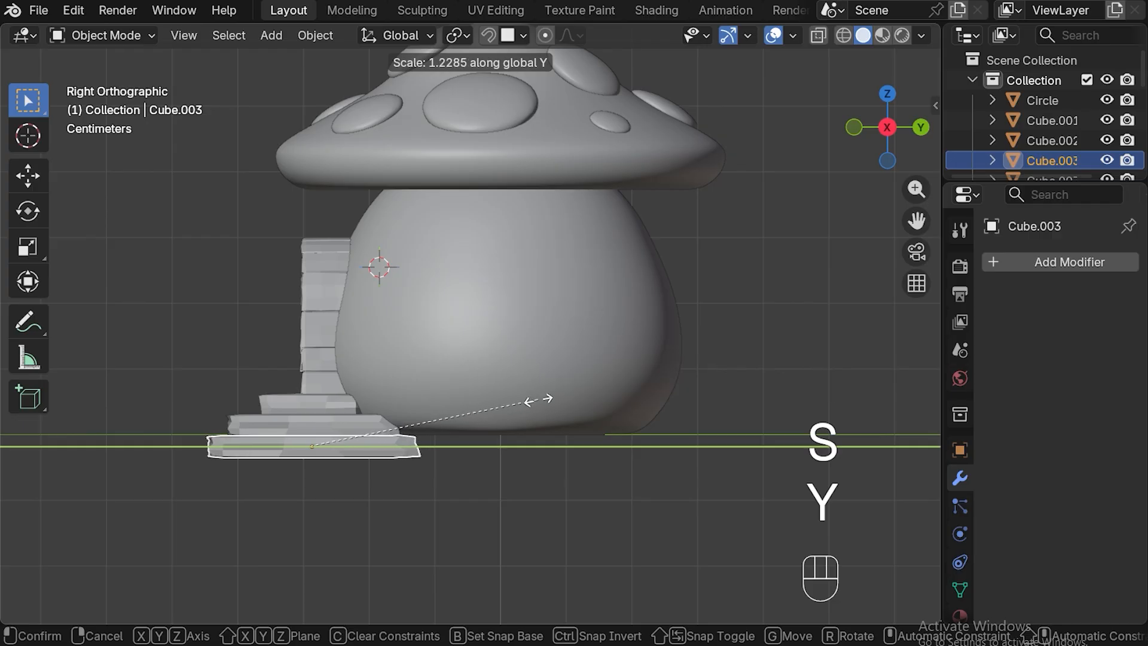
pyautogui.click(559, 397)
pyautogui.press('g')
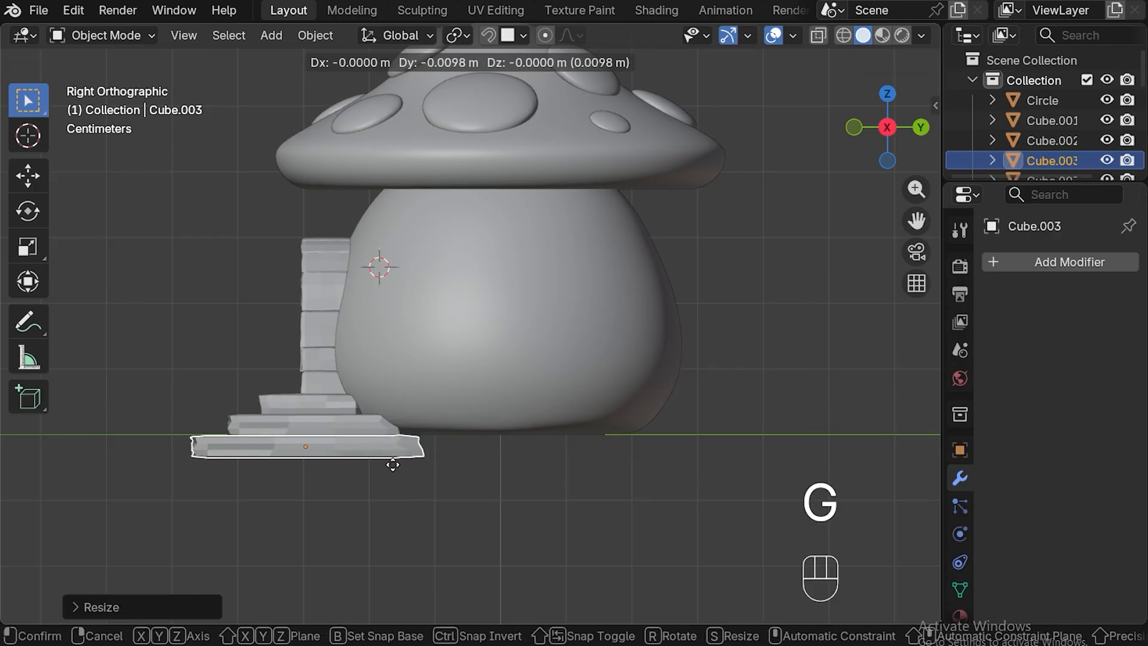
pyautogui.press('y')
pyautogui.click(385, 465)
# Select only the bottom slab and rotate it 180° about the X axis
pyautogui.click(317, 425)
pyautogui.keyDown('shift'); pyautogui.click(300, 406); pyautogui.keyUp('shift')
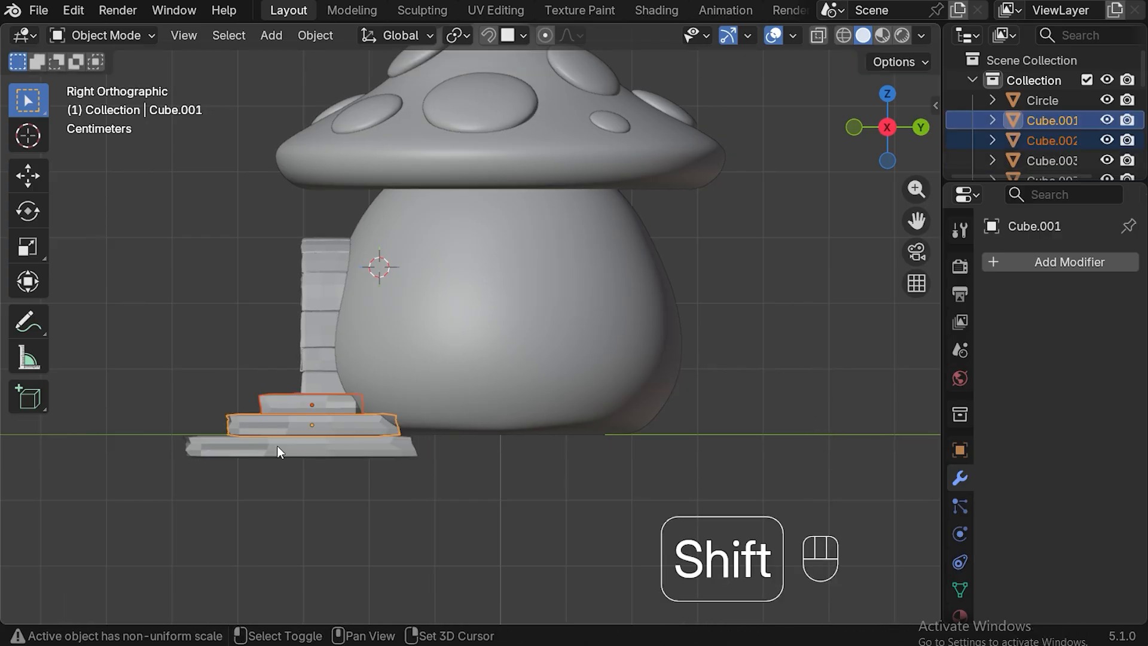
pyautogui.keyDown('shift'); pyautogui.click(277, 446); pyautogui.keyUp('shift')
pyautogui.click(283, 442)
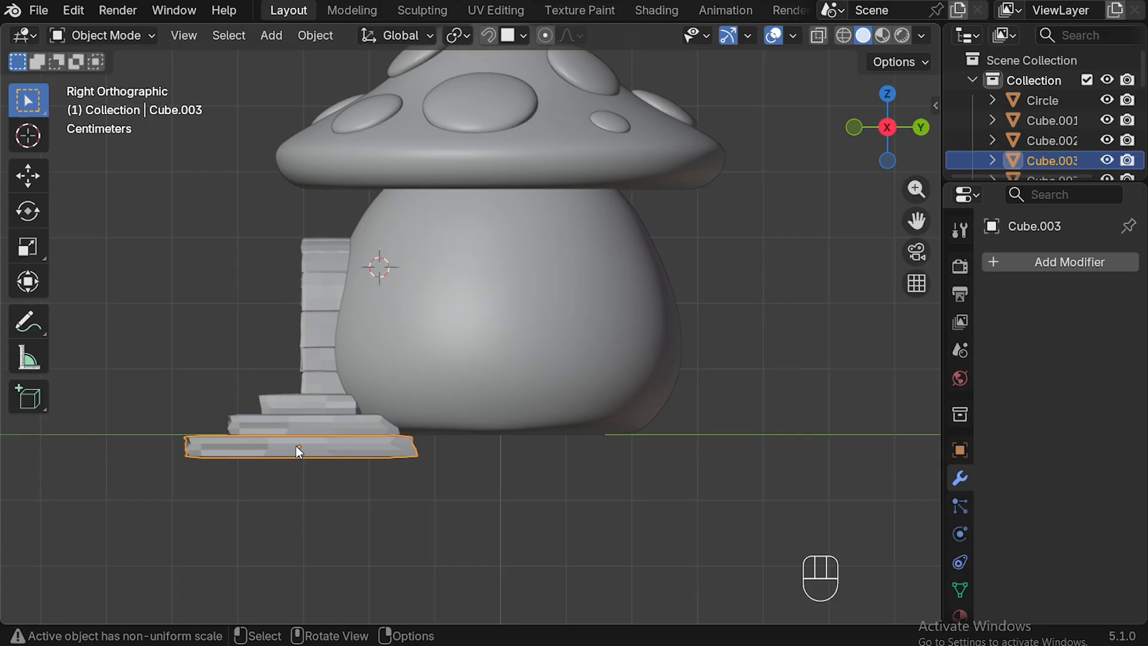
pyautogui.press('r')
pyautogui.press('x')
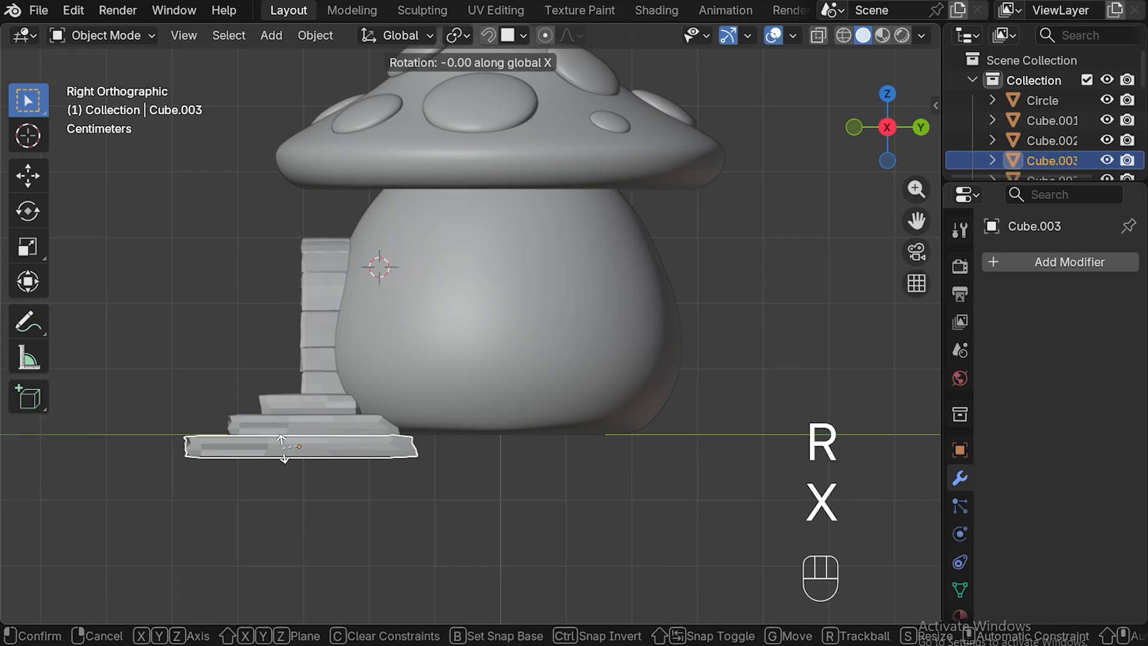
pyautogui.press('KP_1')
pyautogui.press('KP_8')
pyautogui.press('KP_0')
pyautogui.press('Return')
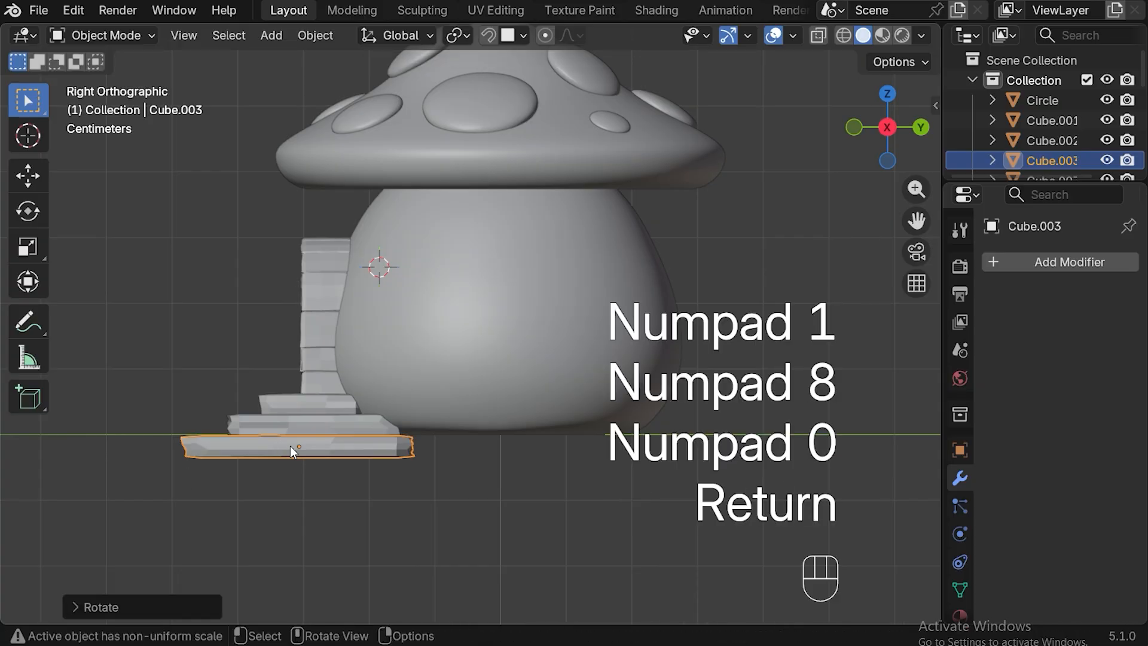
# Select all three step slabs and flatten them together to about 0.85 along Z
pyautogui.keyDown('shift'); pyautogui.click(311, 396); pyautogui.keyUp('shift')
pyautogui.keyDown('shift'); pyautogui.click(314, 421); pyautogui.keyUp('shift')
pyautogui.keyDown('shift'); pyautogui.click(313, 444); pyautogui.keyUp('shift')
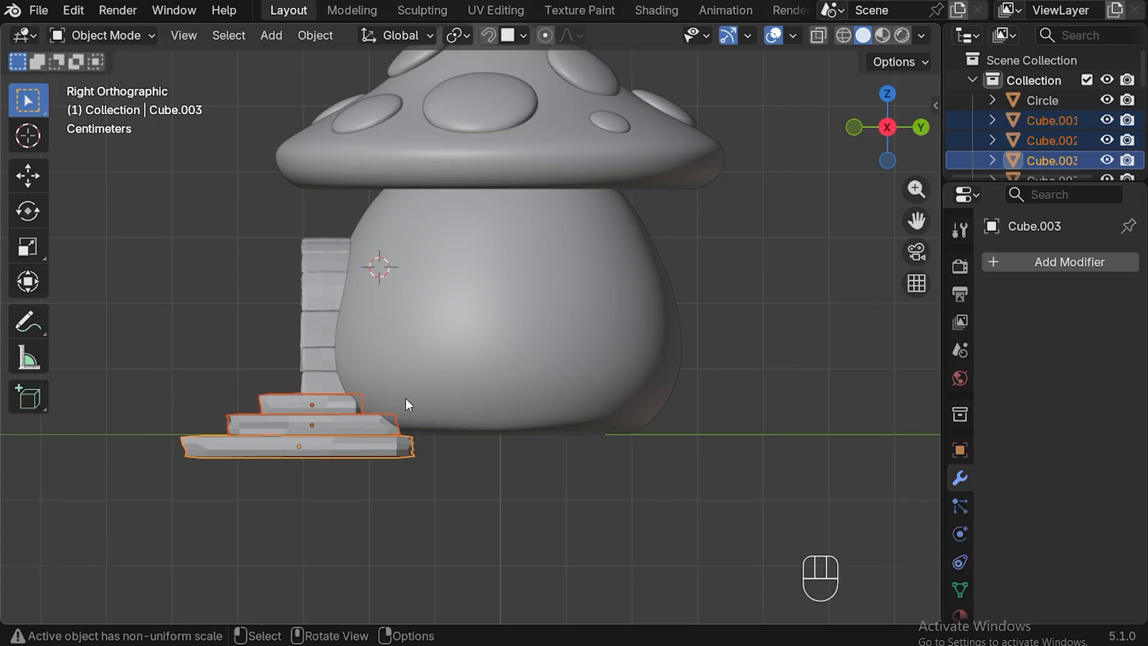
pyautogui.press('s')
pyautogui.press('z')
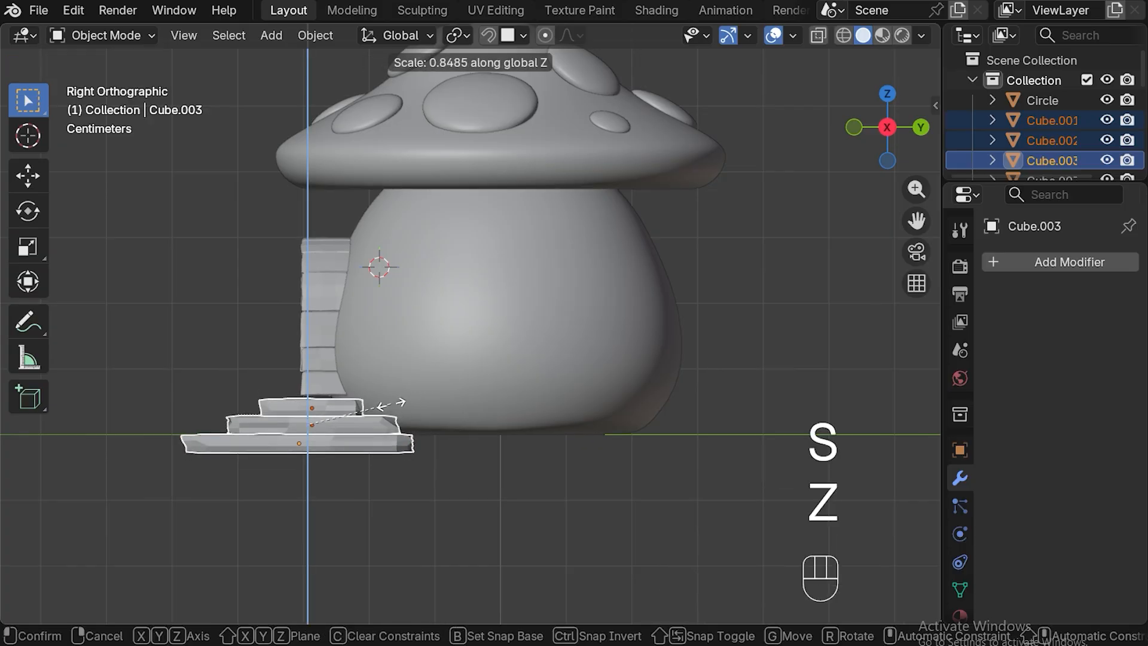
pyautogui.click(389, 411)
# Raise the three steps along Z to meet the underside of the doorway frame, and deselect everything
pyautogui.press('g')
pyautogui.press('z')
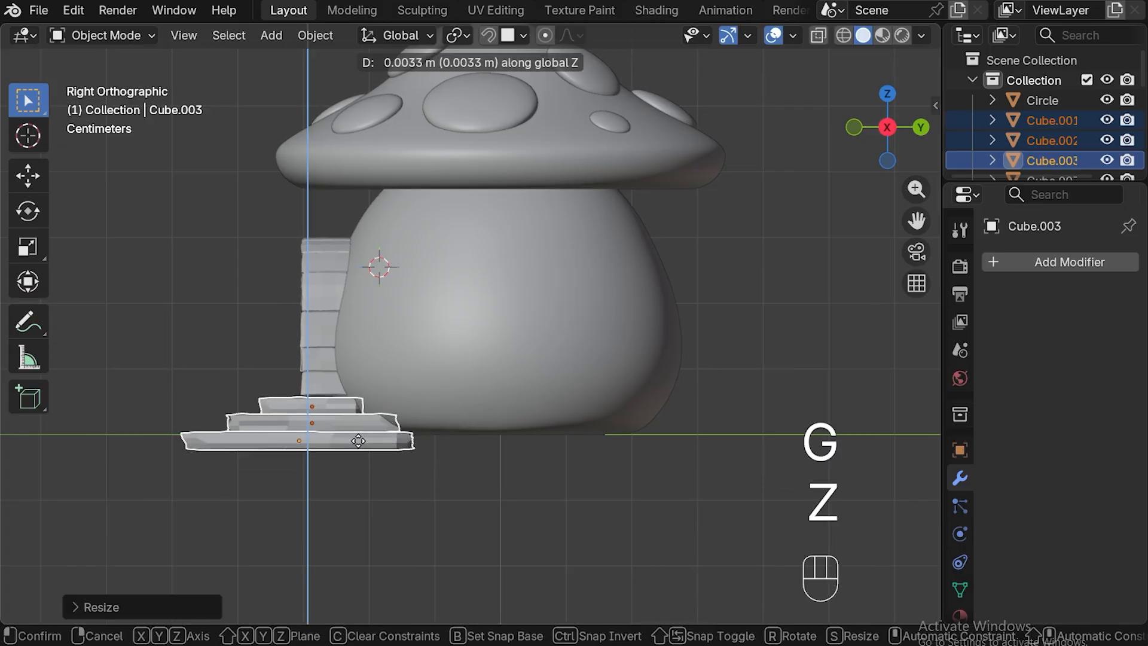
pyautogui.click(461, 458)
pyautogui.press('a')
pyautogui.click(449, 502)
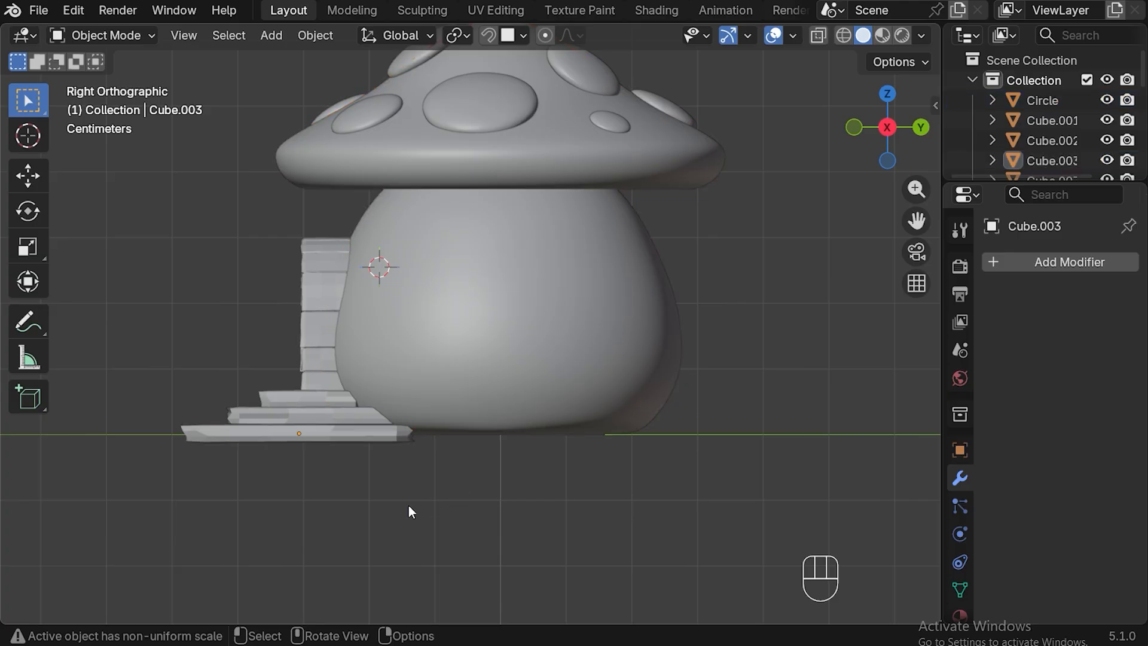
pyautogui.moveTo(408, 505); pyautogui.dragTo(689, 490, button='middle')
# Narrow the bottom step slightly along X
pyautogui.press('KP_1')
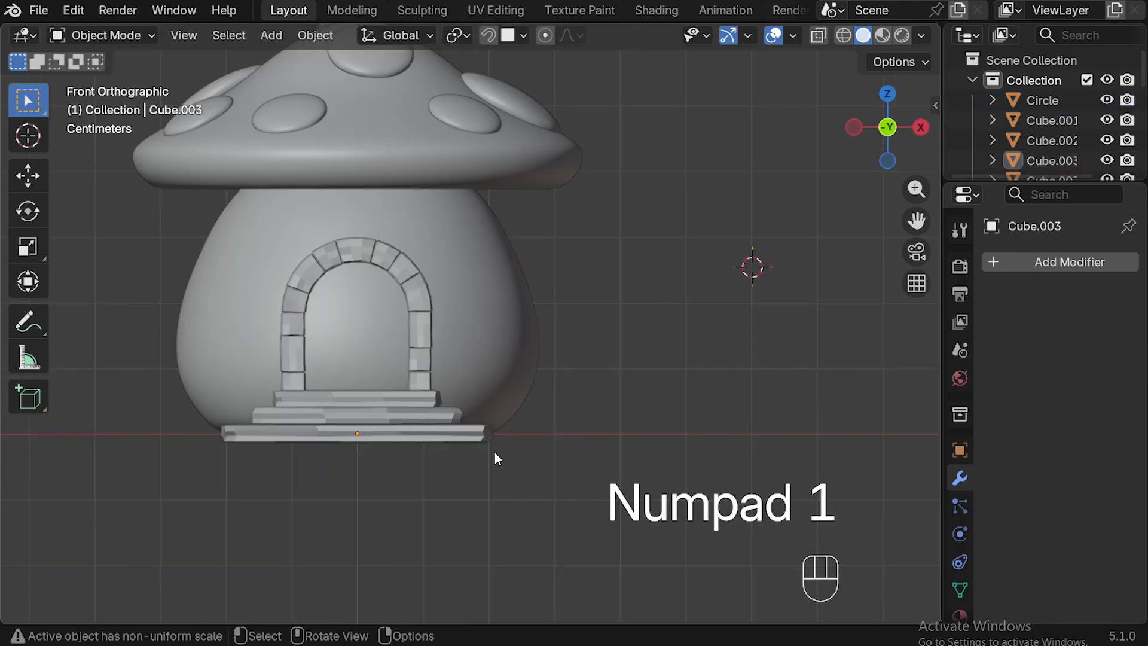
pyautogui.click(286, 434)
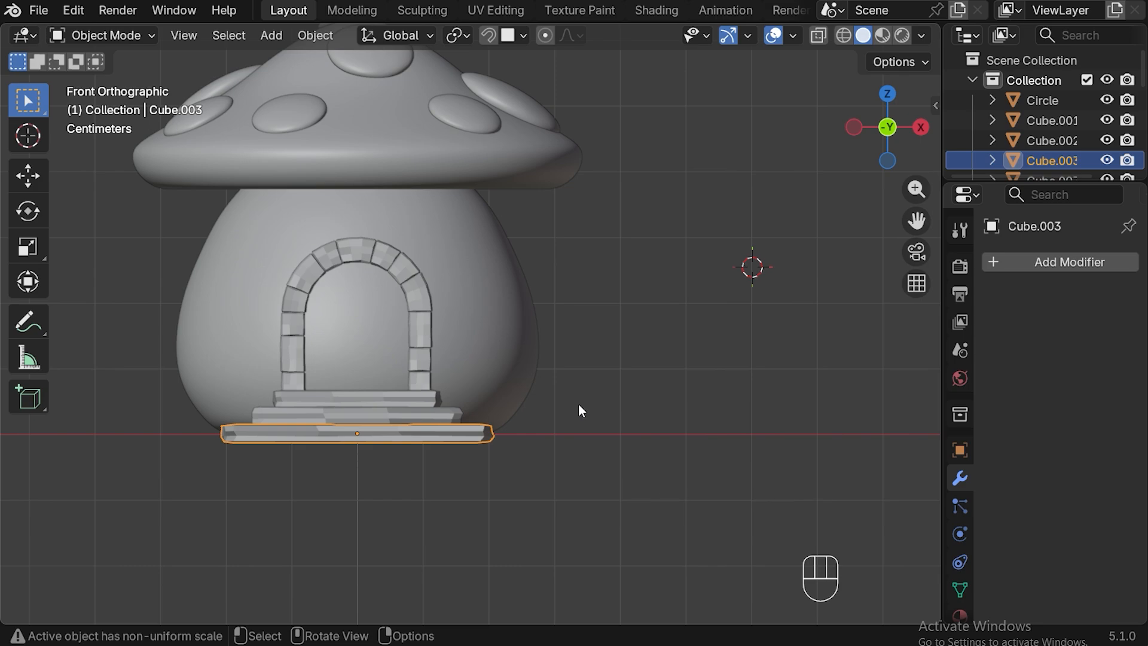
pyautogui.press('s')
pyautogui.press('x')
pyautogui.click(557, 406)
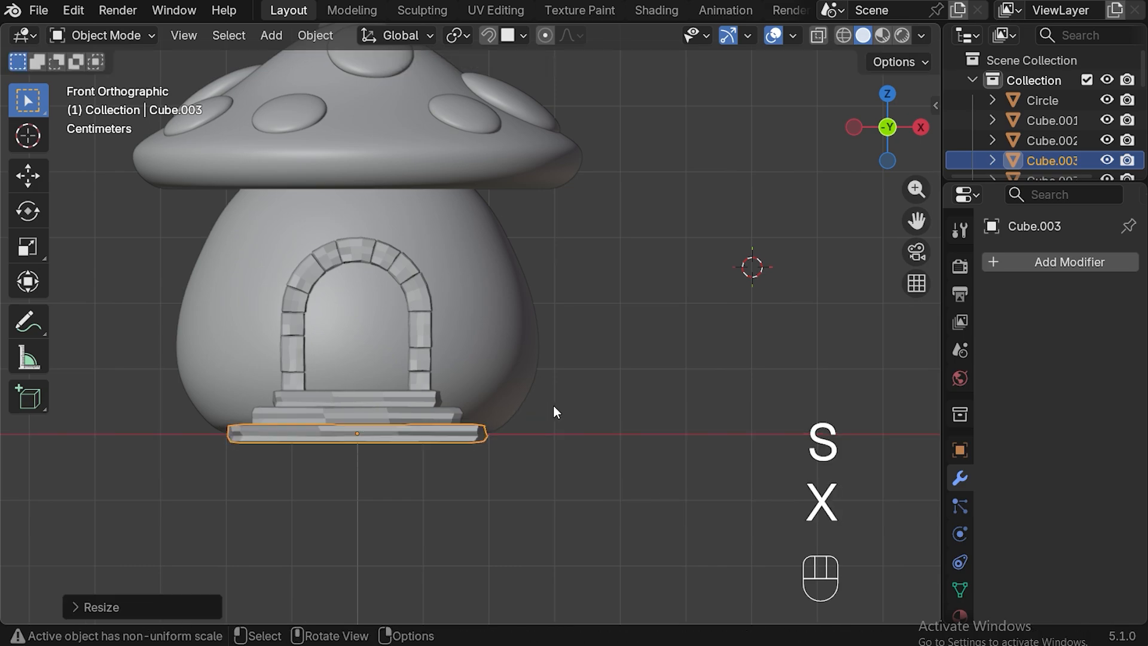
# Place the 3D cursor in the middle of the doorway opening, add a cube there and scale it down to about 0.03
pyautogui.keyDown('shift'); pyautogui.rightClick(359, 330); pyautogui.keyUp('shift')
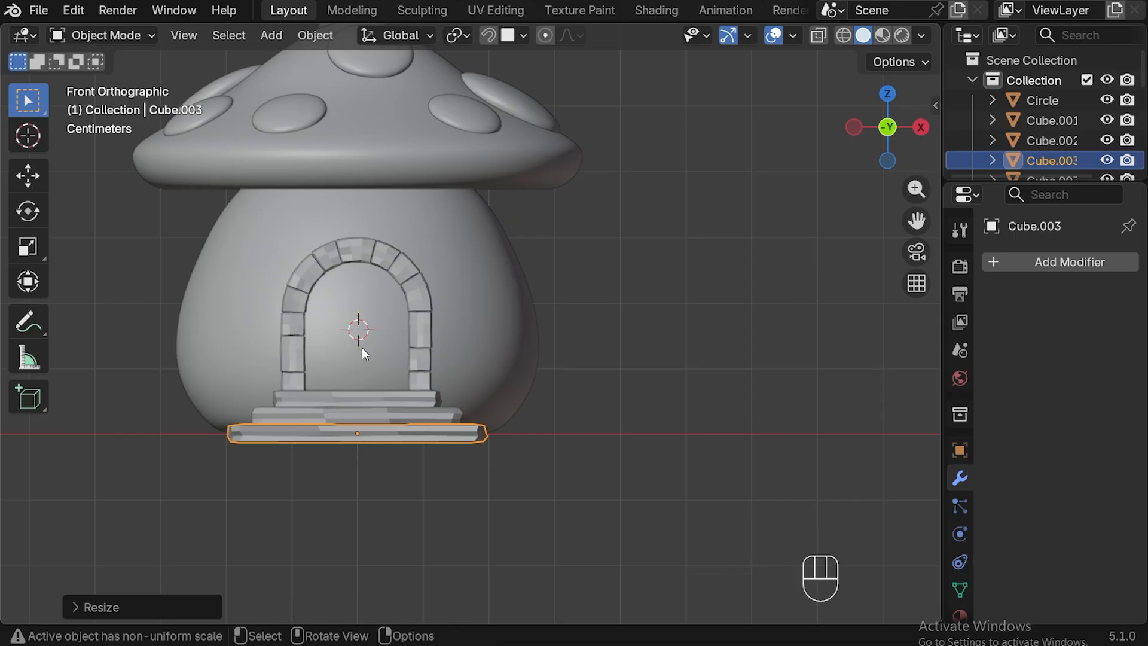
pyautogui.hotkey('shift', 'a')
pyautogui.moveTo(365, 232)
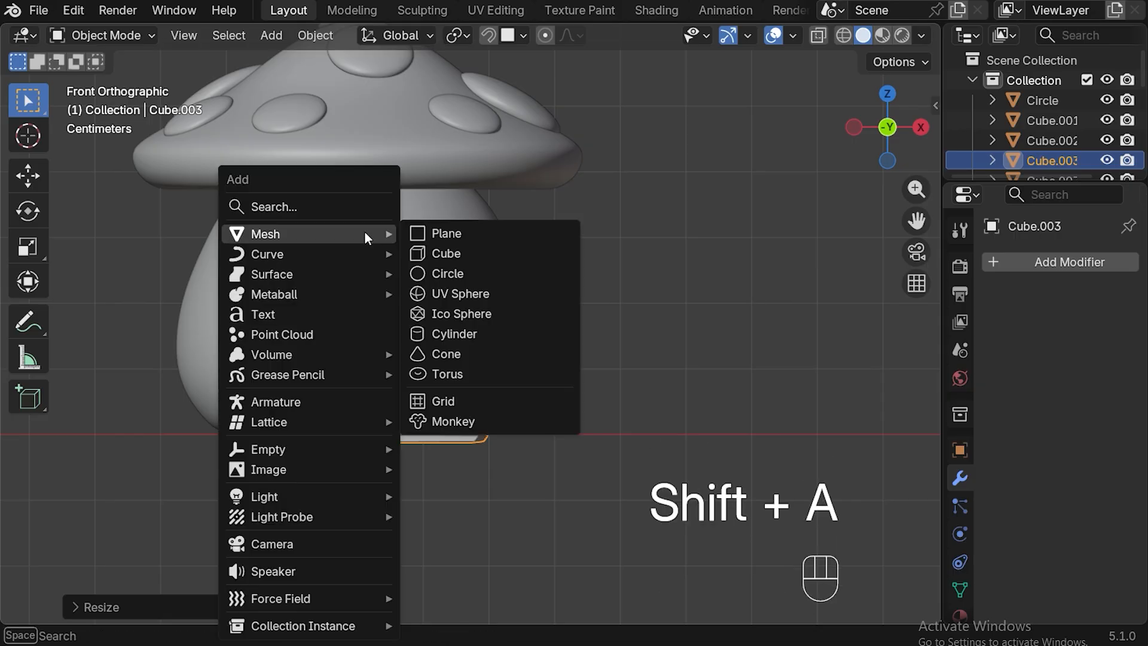
pyautogui.click(469, 251)
pyautogui.press('s')
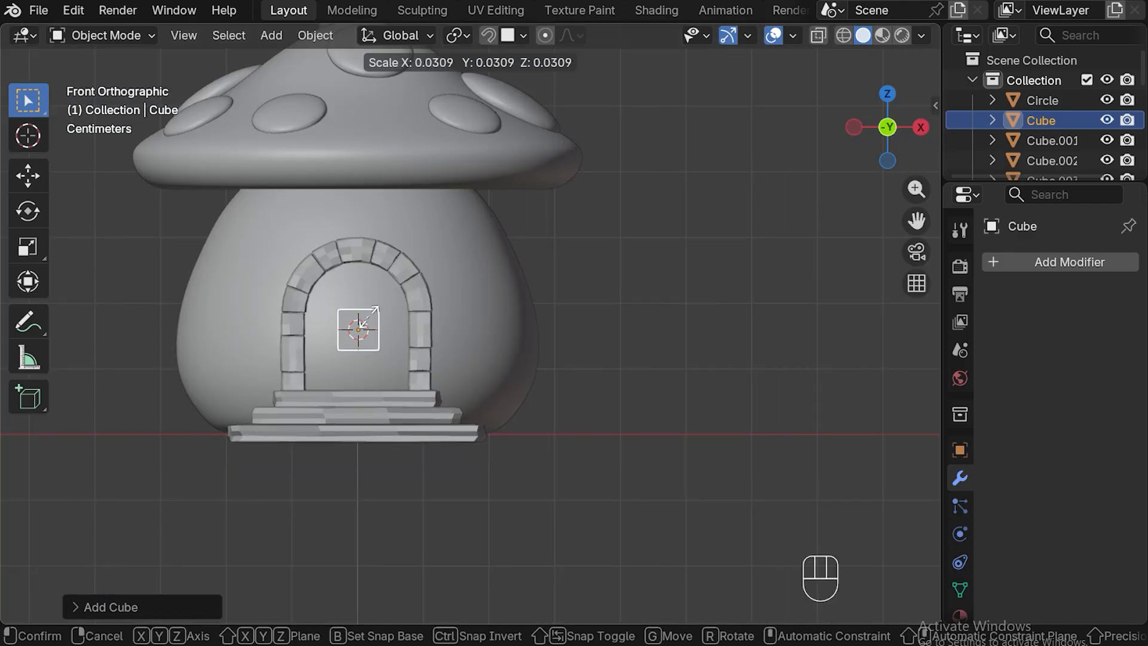
pyautogui.click(371, 317)
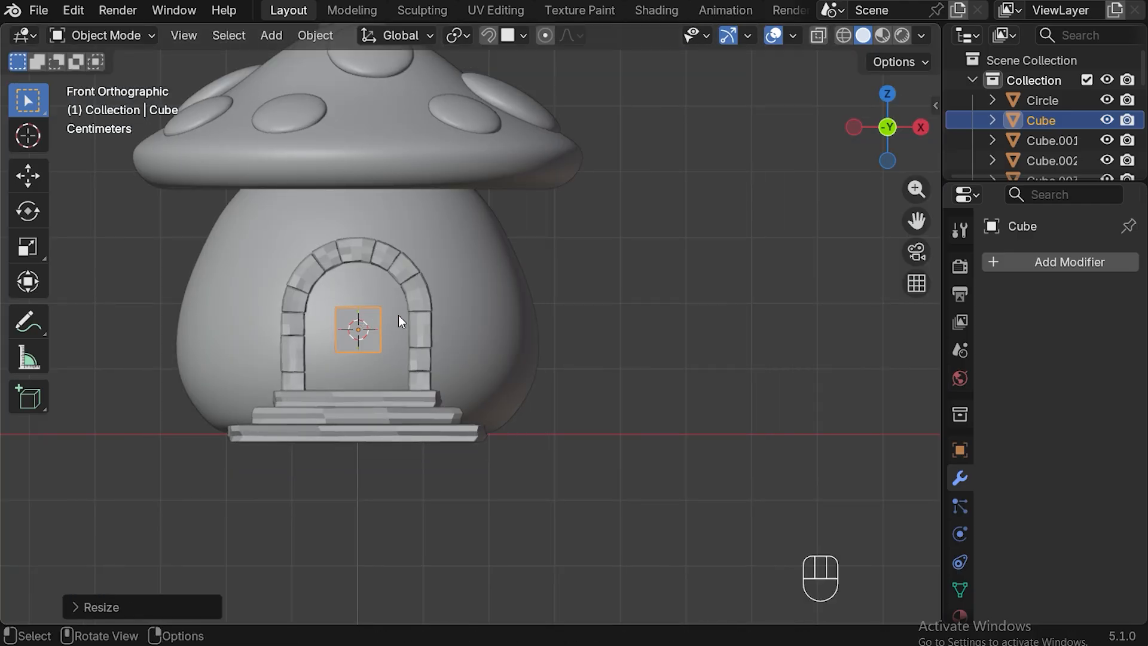
# Stretch the cube to about 3 along Z as a tall door plank and raise it about 0.0055 m to fit the doorway
pyautogui.press('s')
pyautogui.press('z')
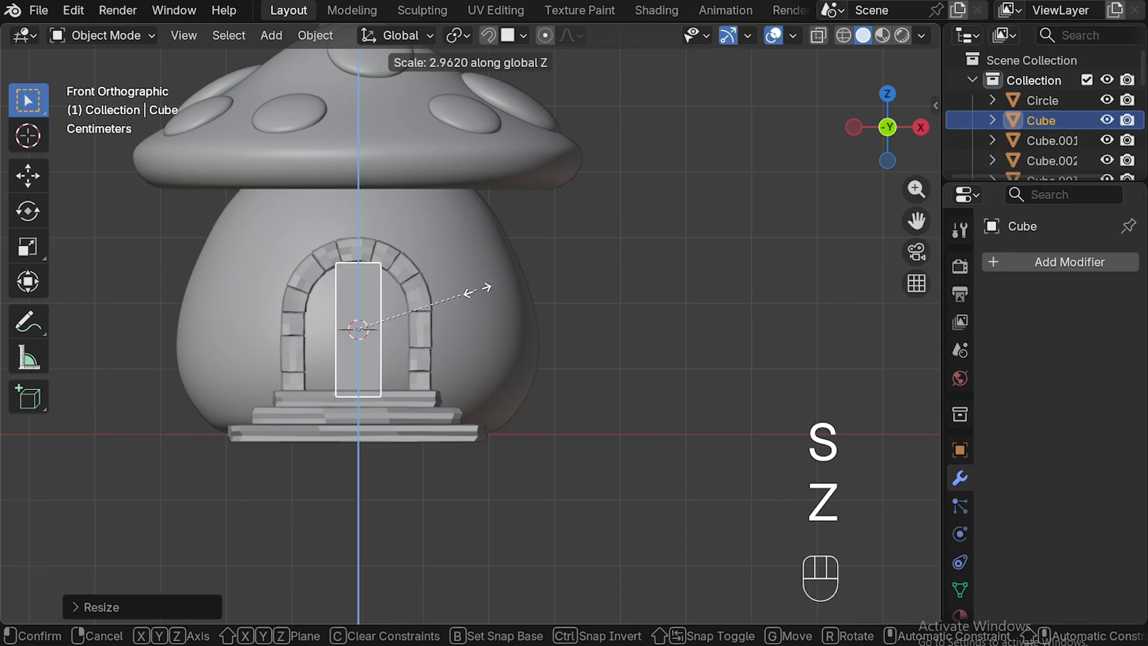
pyautogui.click(477, 292)
pyautogui.press('g')
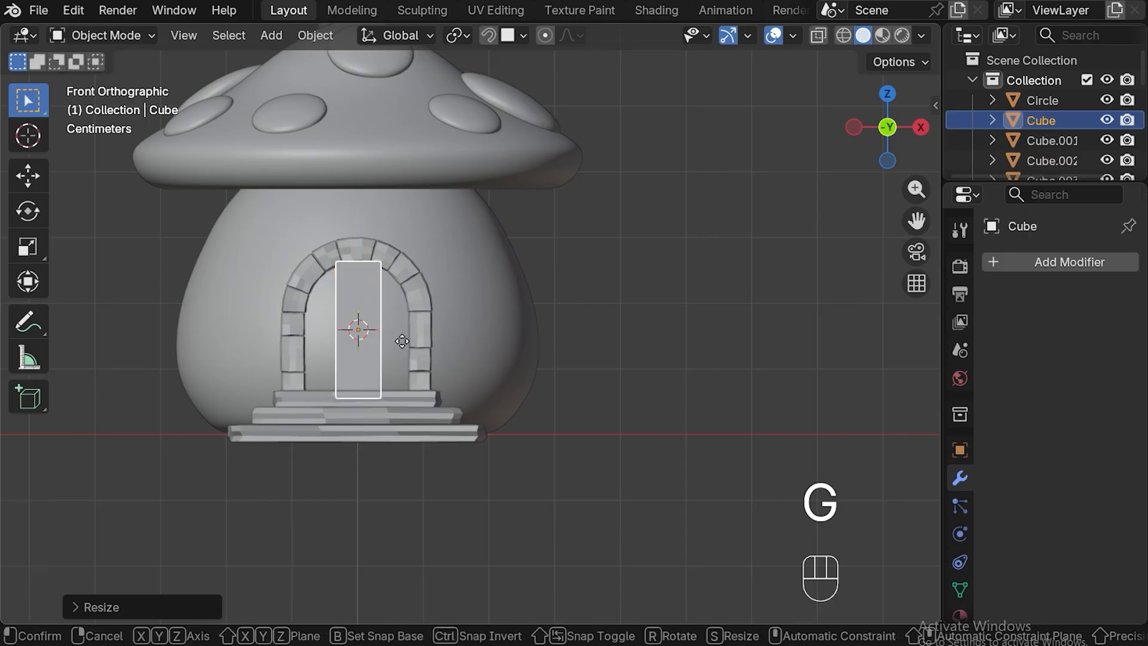
pyautogui.press('z')
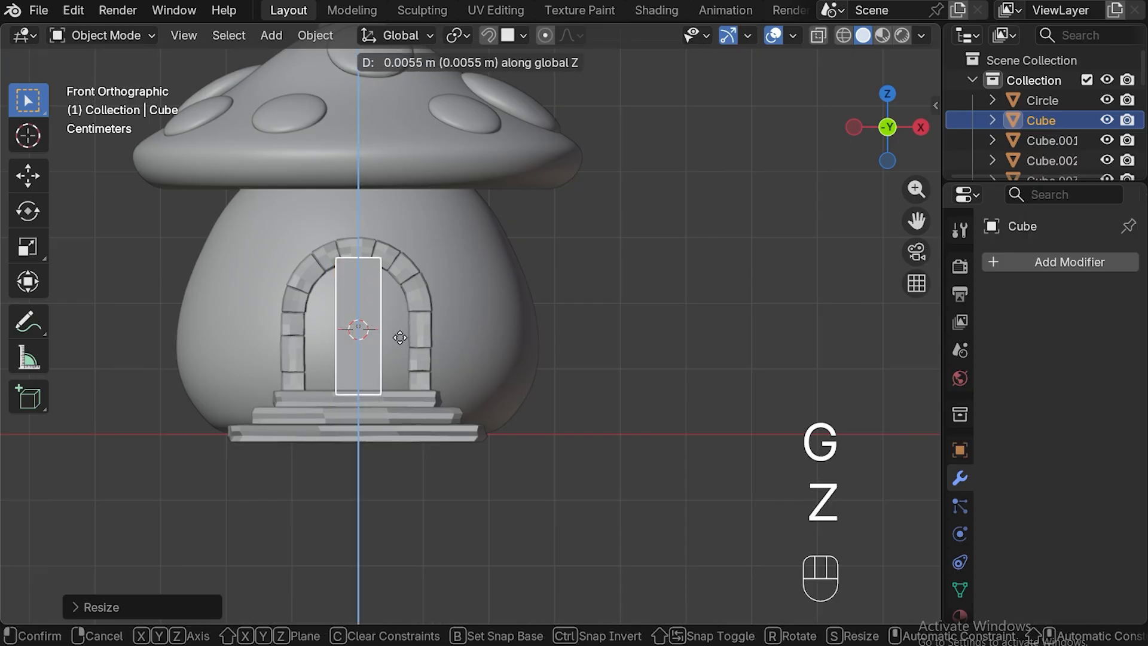
pyautogui.click(400, 337)
pyautogui.press('KP_3')
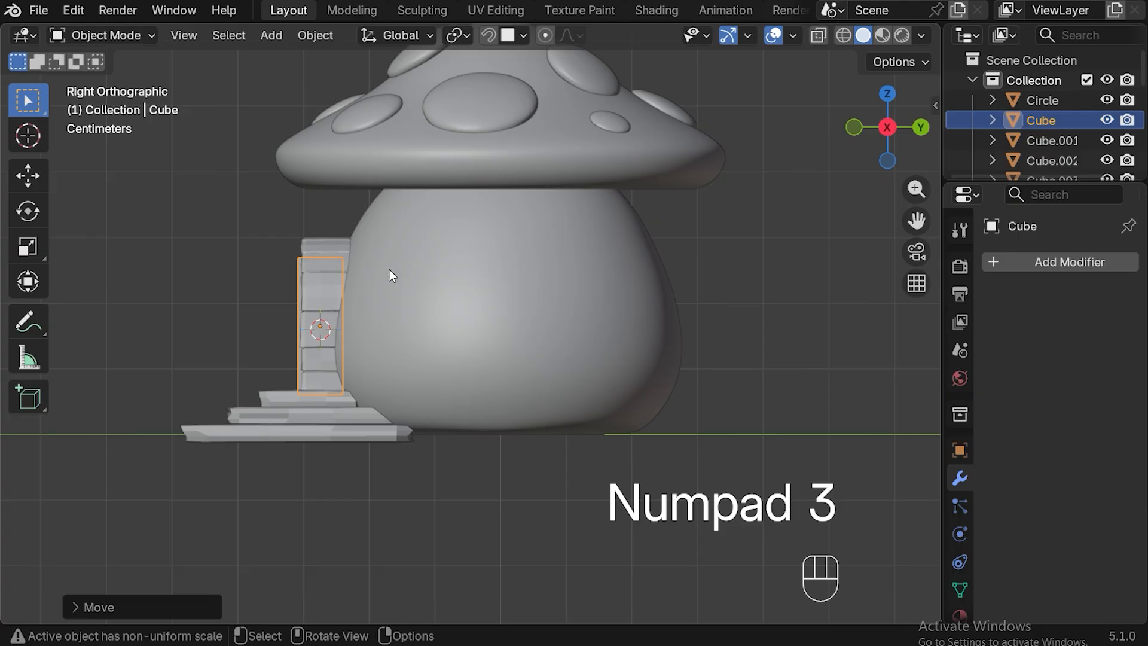
# Thin the door plank into a narrow slab along Y and shift it about 0.0064 m toward the front of the arch
pyautogui.press('s')
pyautogui.press('y')
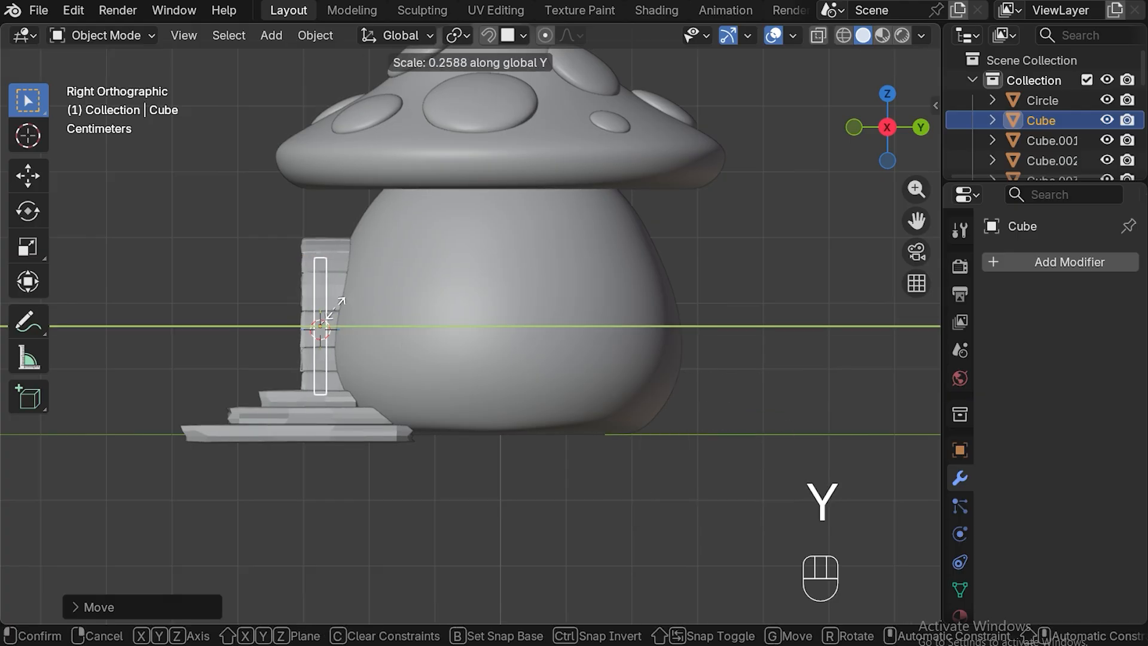
pyautogui.click(335, 333)
pyautogui.moveTo(336, 333); pyautogui.dragTo(400, 355, button='middle')
pyautogui.press('g')
pyautogui.press('y')
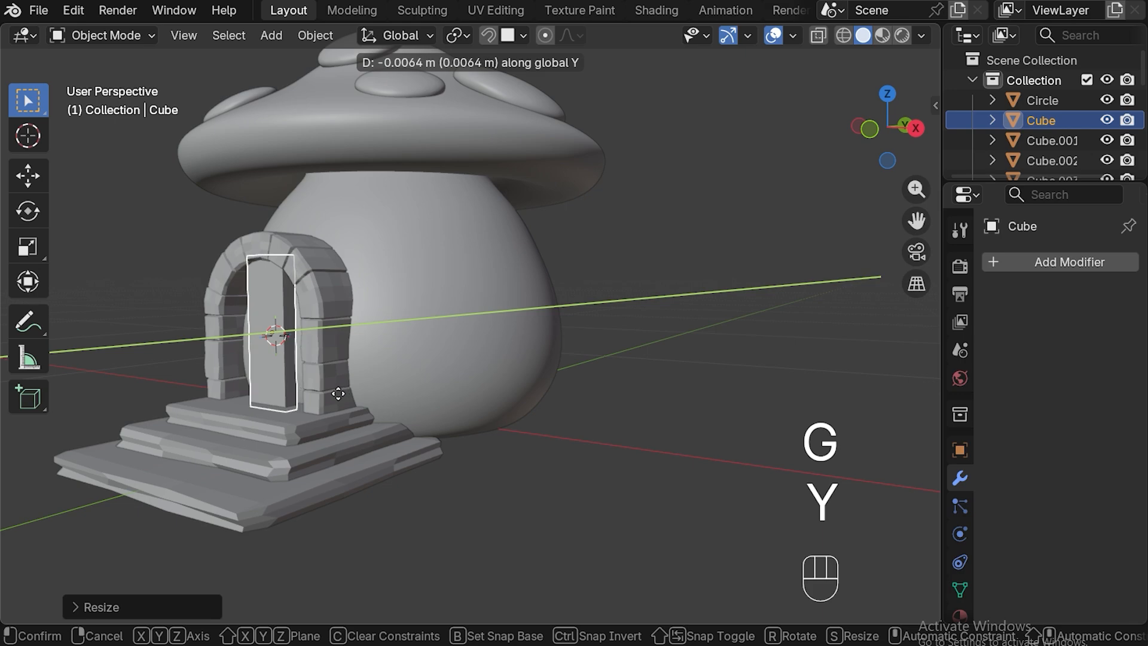
pyautogui.click(337, 394)
pyautogui.moveTo(336, 397); pyautogui.dragTo(436, 392, button='middle')
# Apply the plank's scale and bevel all its edges by about 0.0064 m with 2 segments
pyautogui.press('KP_1')
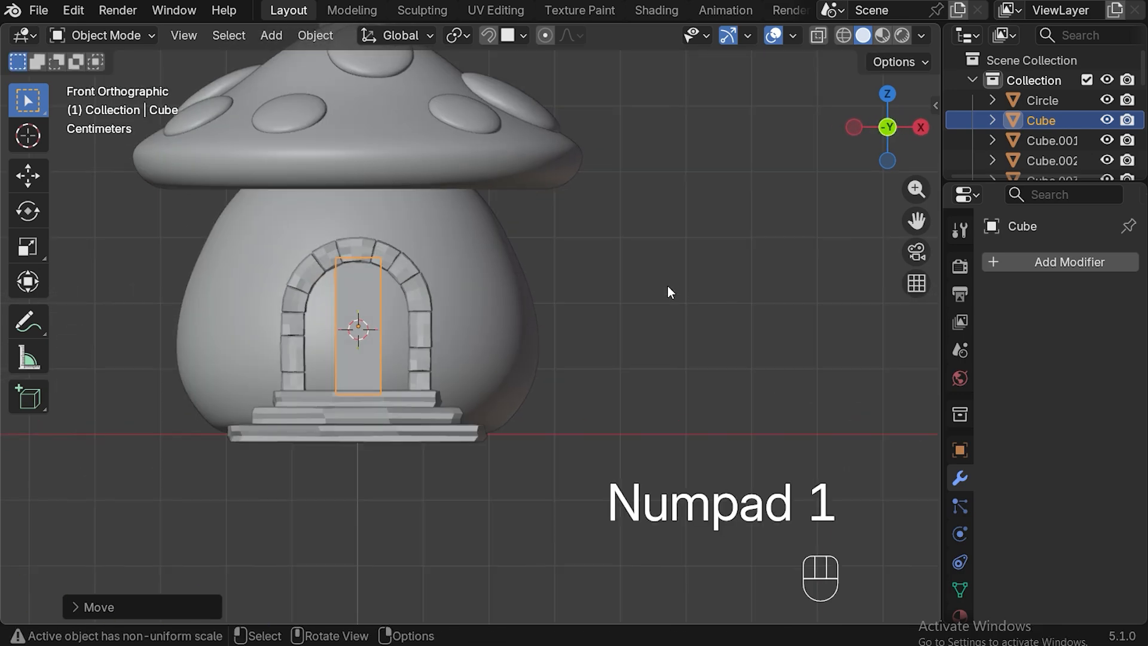
pyautogui.hotkey('ctrl', 'a')
pyautogui.click(635, 257)
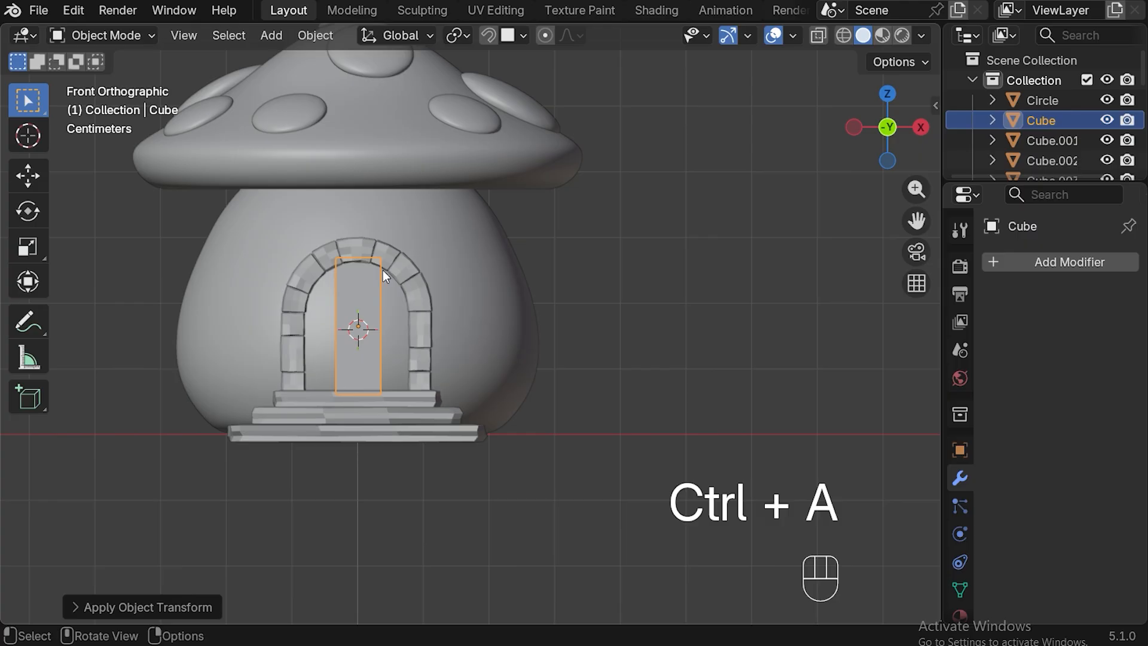
pyautogui.press('Tab')
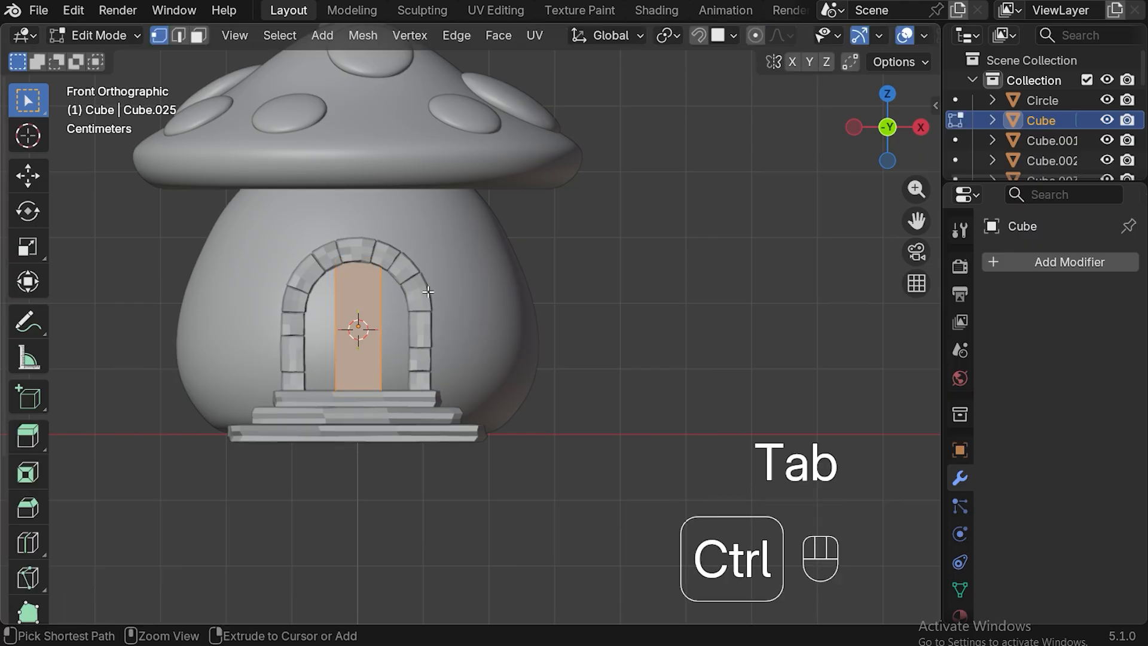
pyautogui.hotkey('ctrl', 'b')
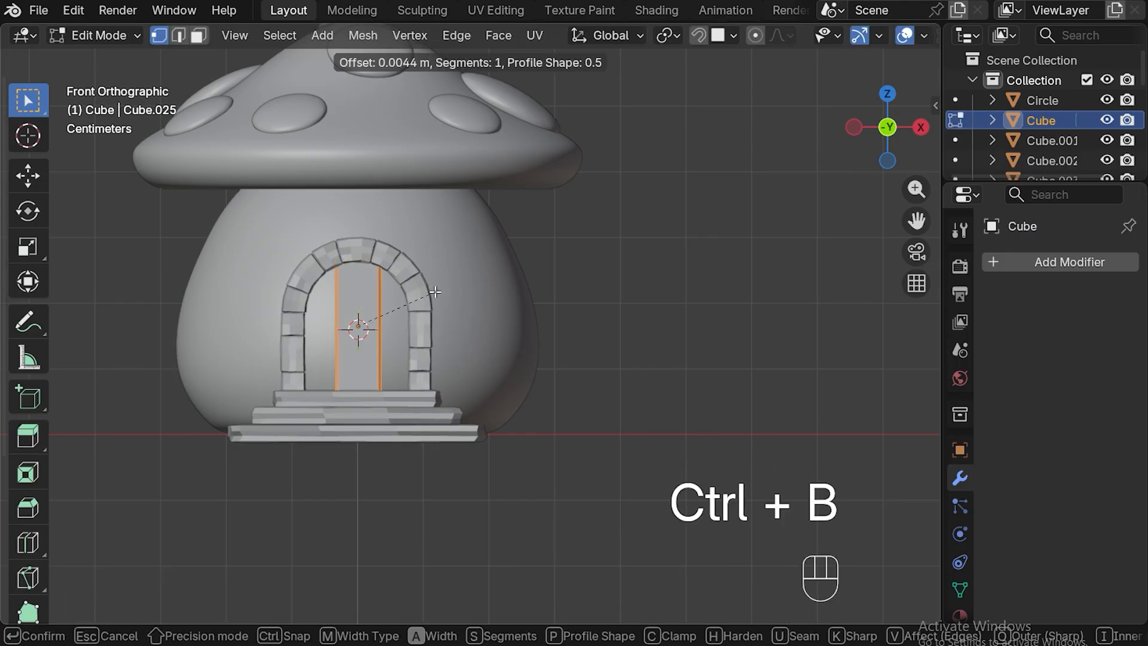
pyautogui.scroll(1, 437, 292)
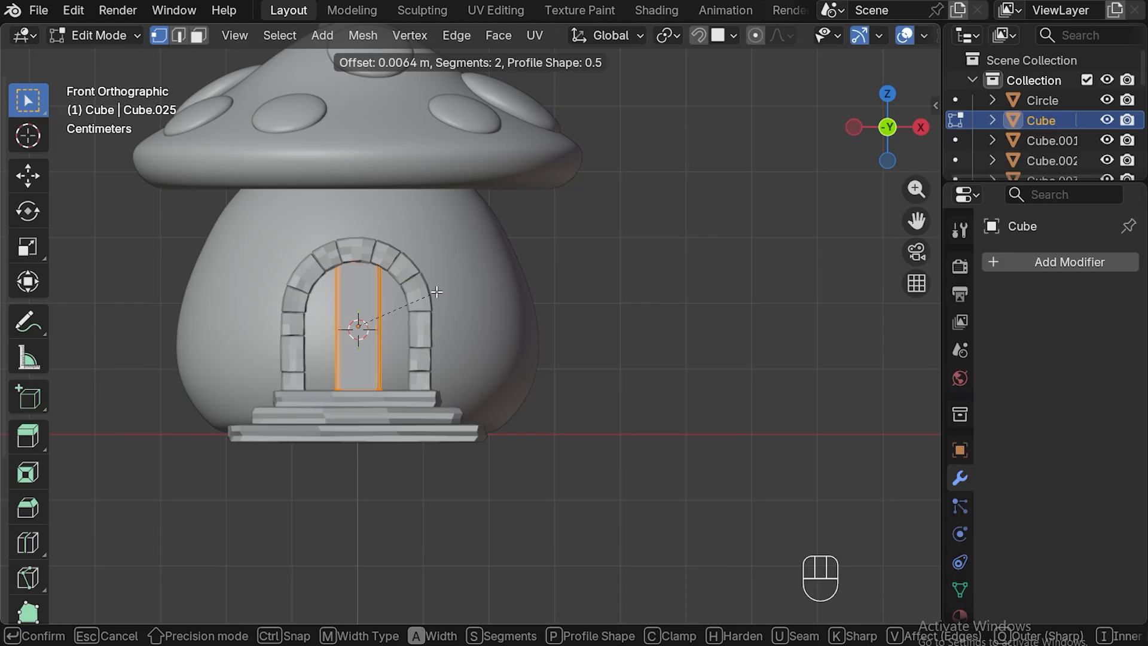
pyautogui.click(437, 292)
# Lower the plank's mesh about 0.0011 m along Z and stretch it slightly along Z
pyautogui.press('g')
pyautogui.press('z')
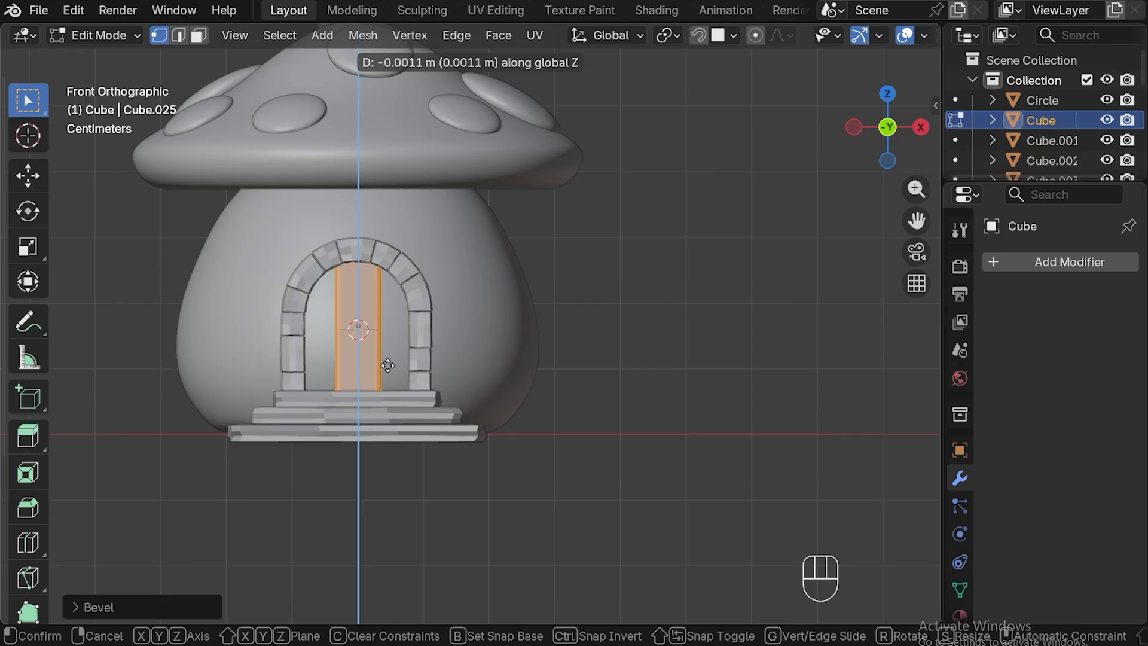
pyautogui.click(387, 365)
pyautogui.press('s')
pyautogui.press('z')
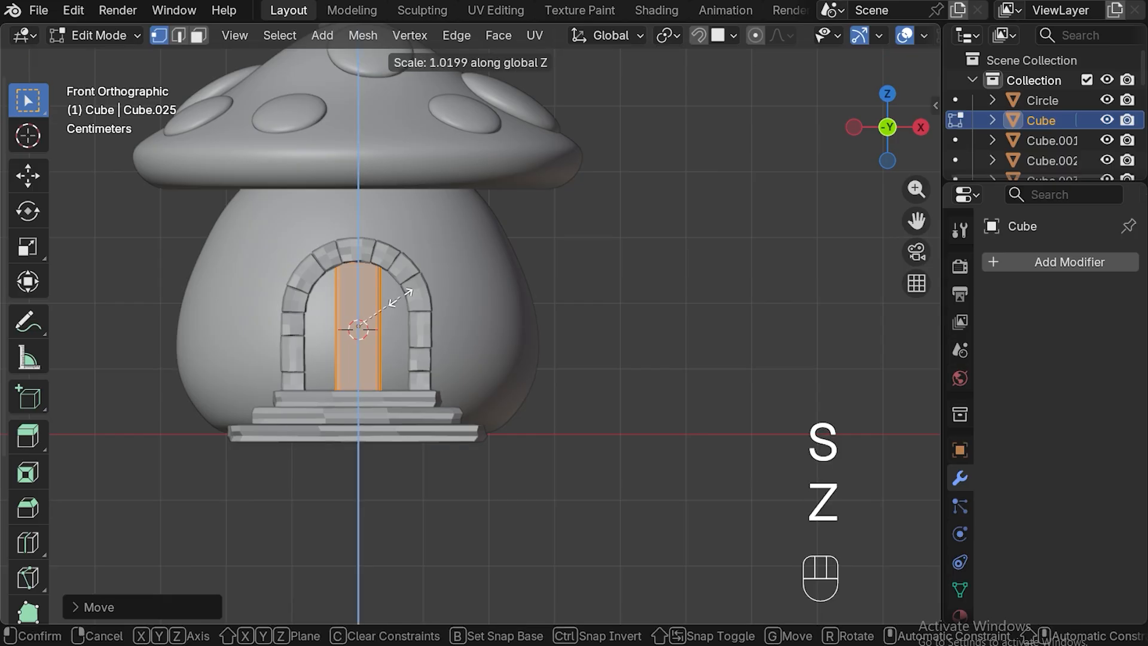
pyautogui.click(375, 324)
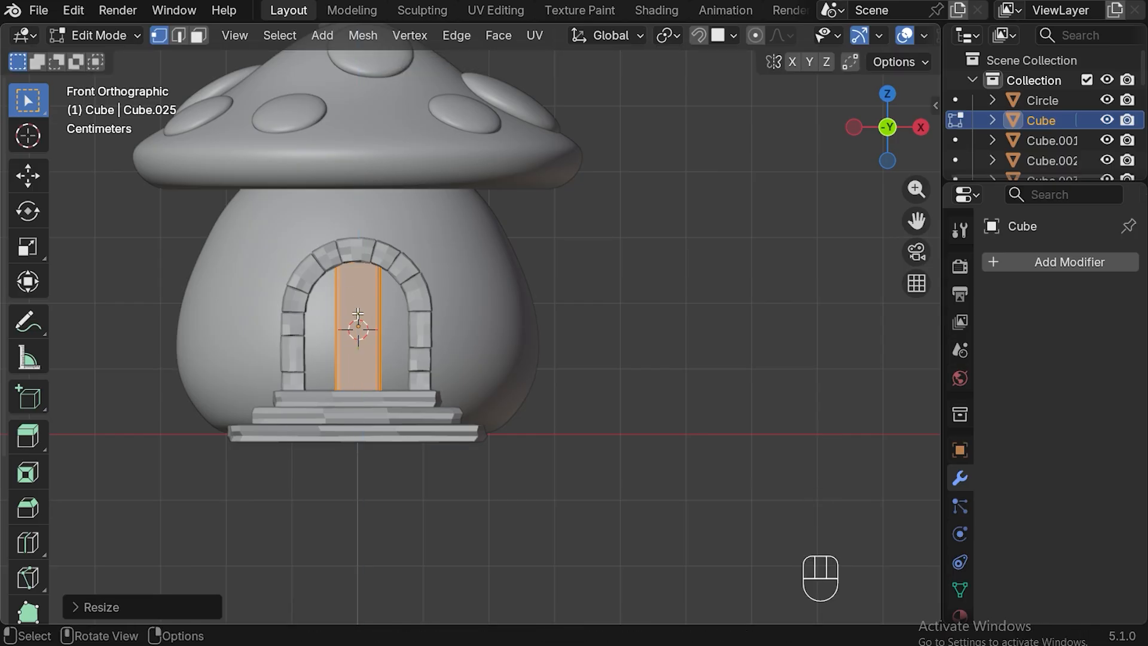
pyautogui.press('Tab')
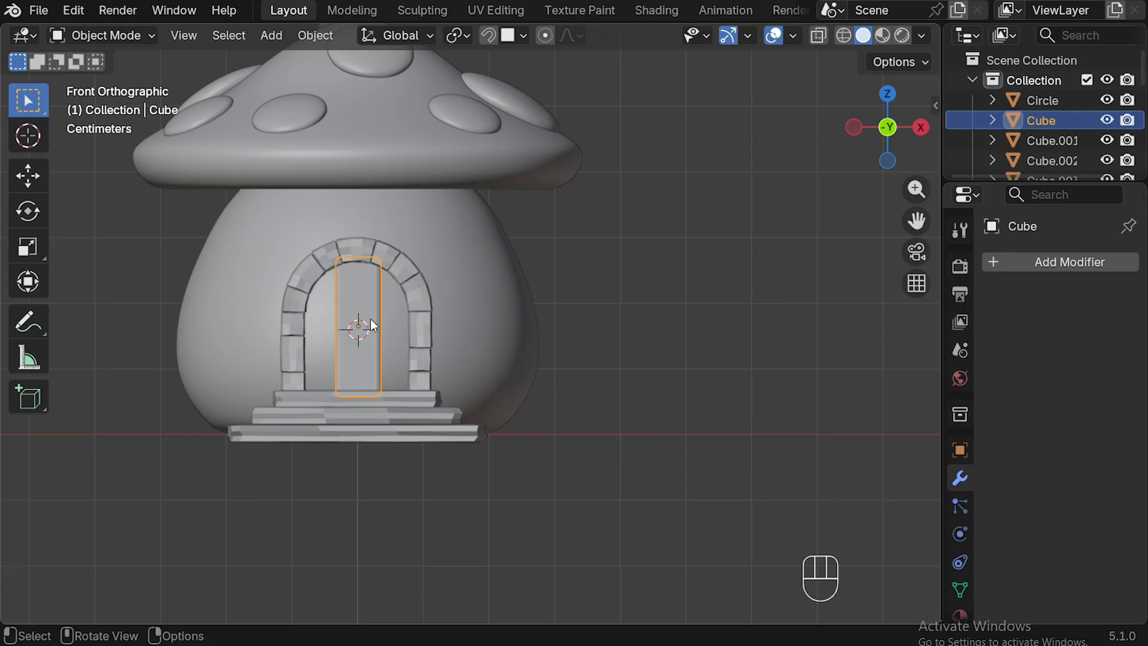
# Duplicate the door plank about 0.066 m along X so the copy sits directly beside the middle plank
pyautogui.hotkey('shift', 'd')
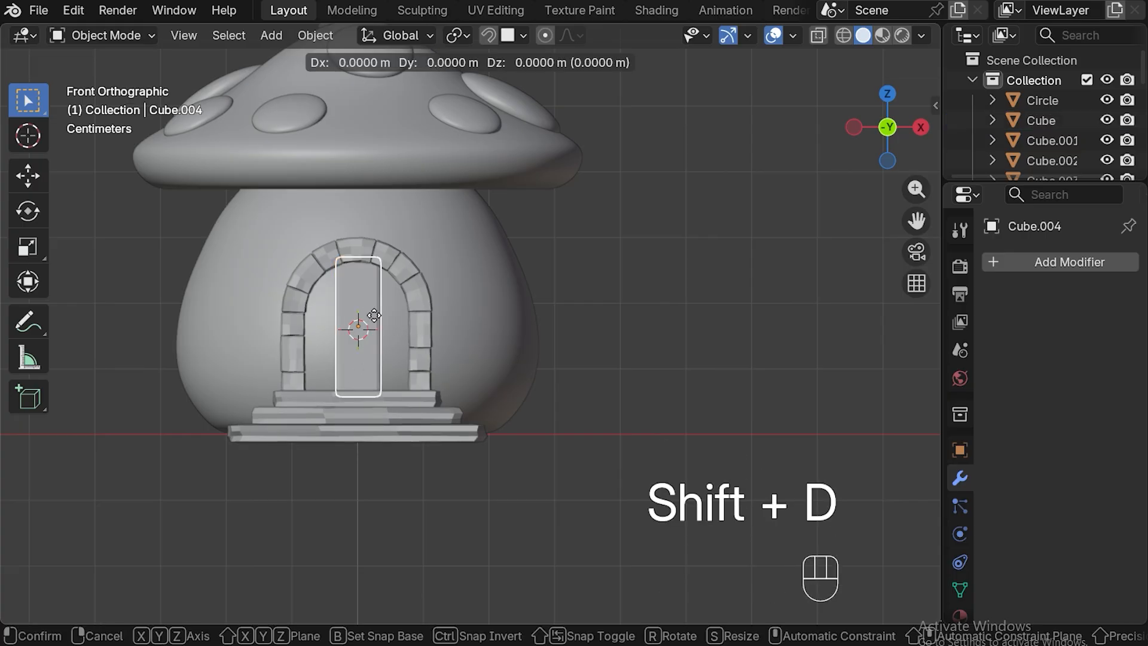
pyautogui.press('x')
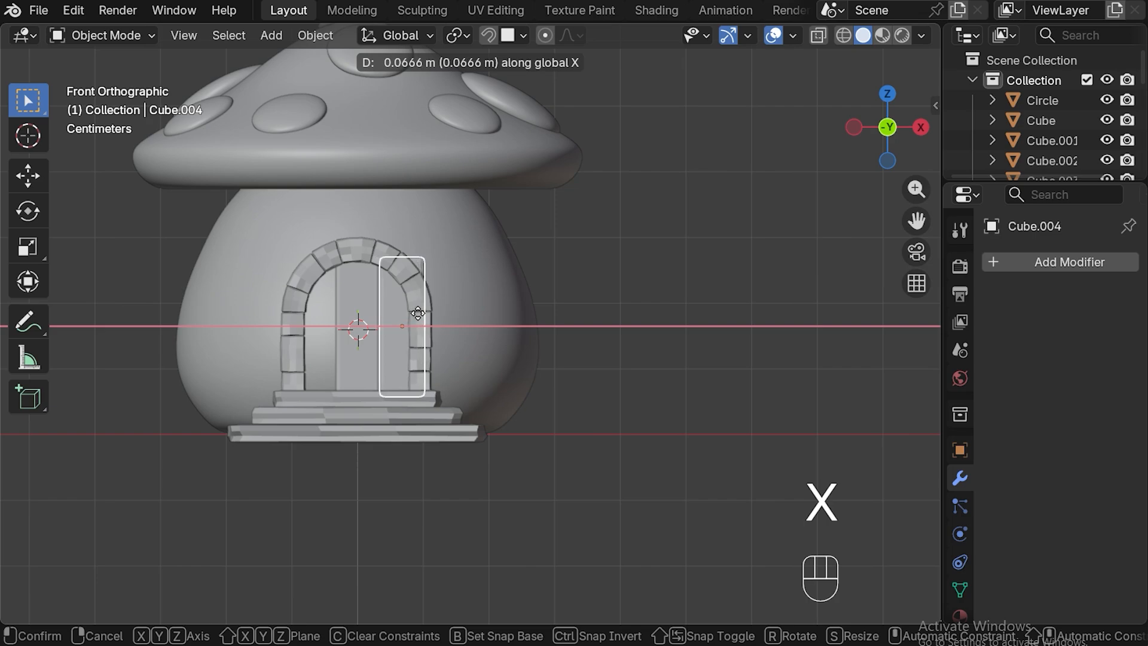
pyautogui.click(417, 313)
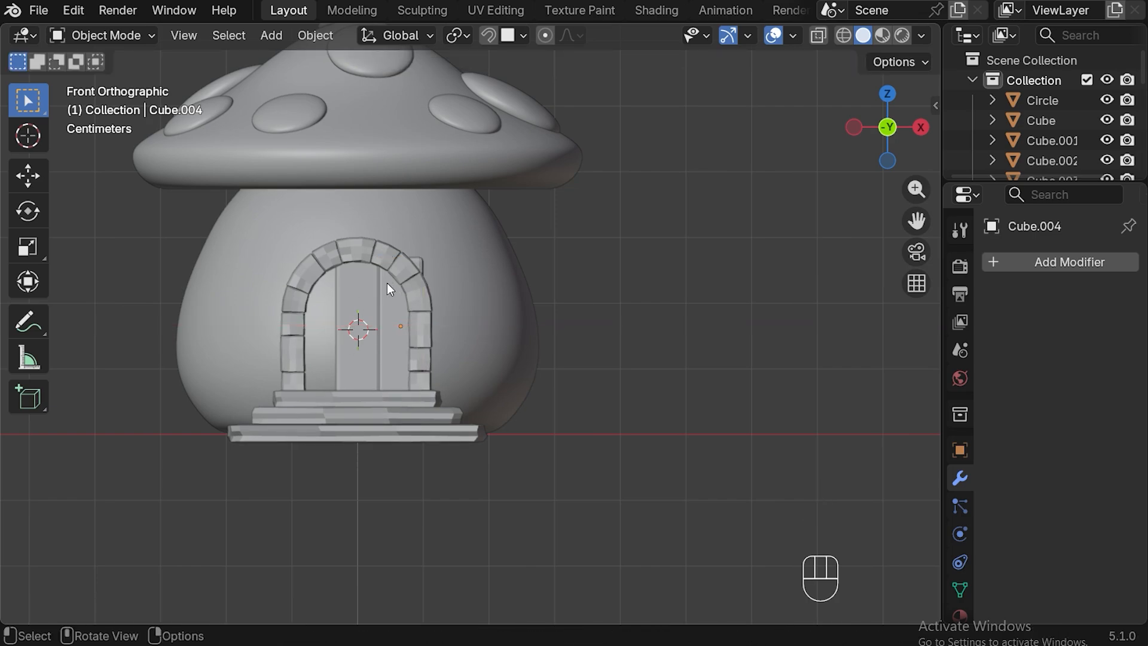
# Add an X-axis Mirror modifier to the duplicated plank, using the middle plank as the mirror object
pyautogui.click(405, 324)
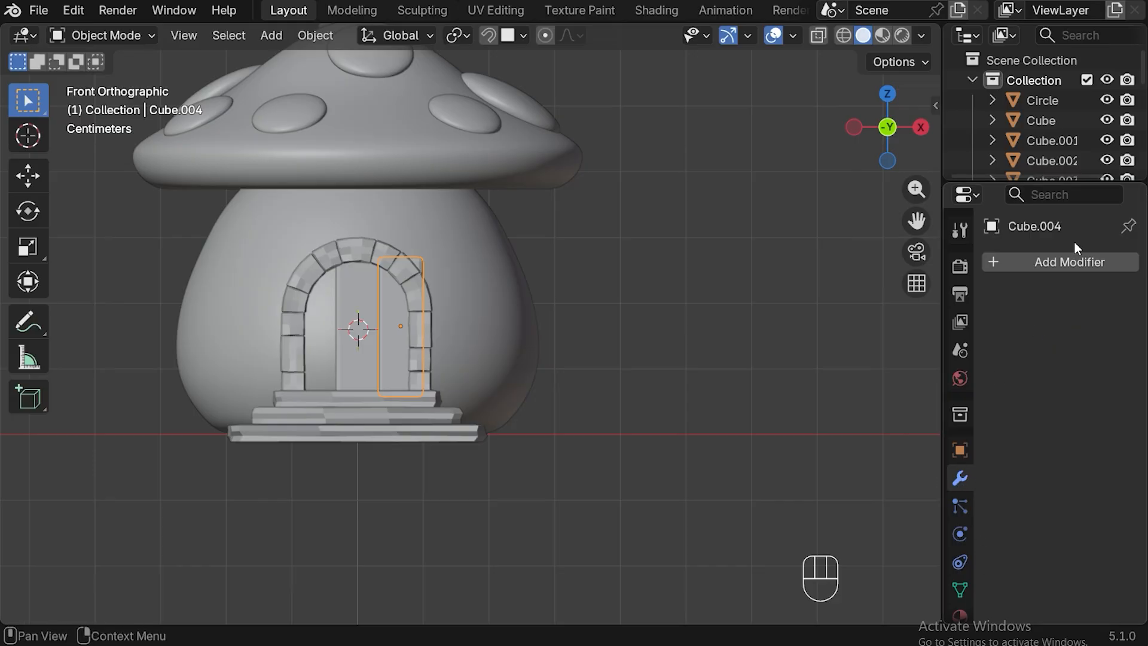
pyautogui.click(1043, 263)
pyautogui.moveTo(996, 242)
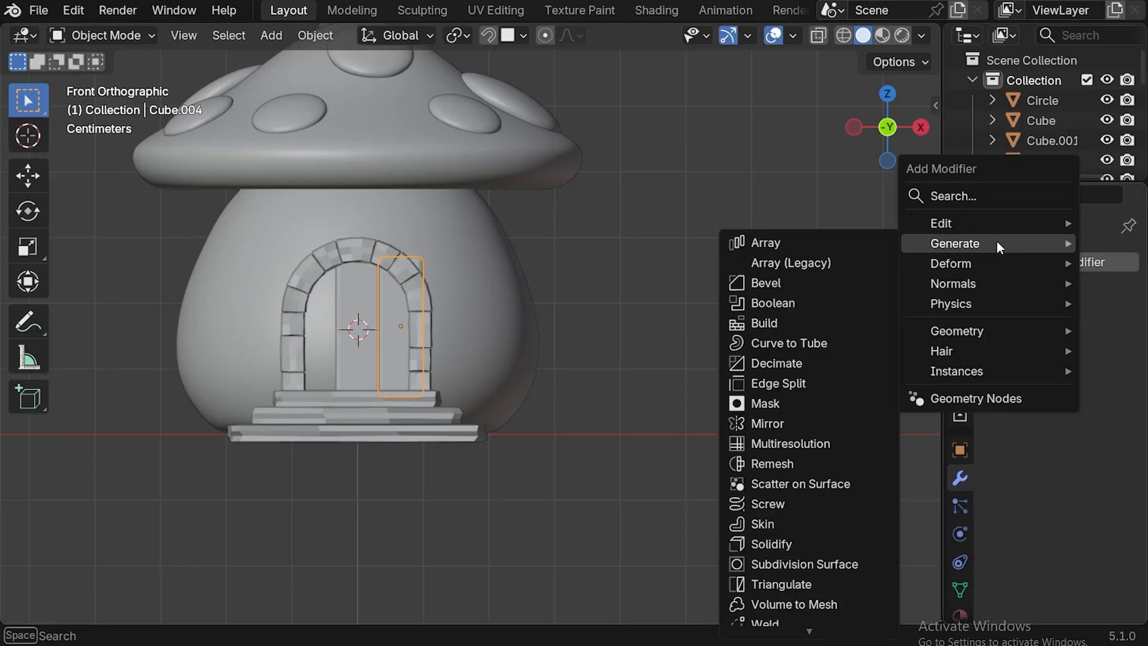
pyautogui.click(774, 421)
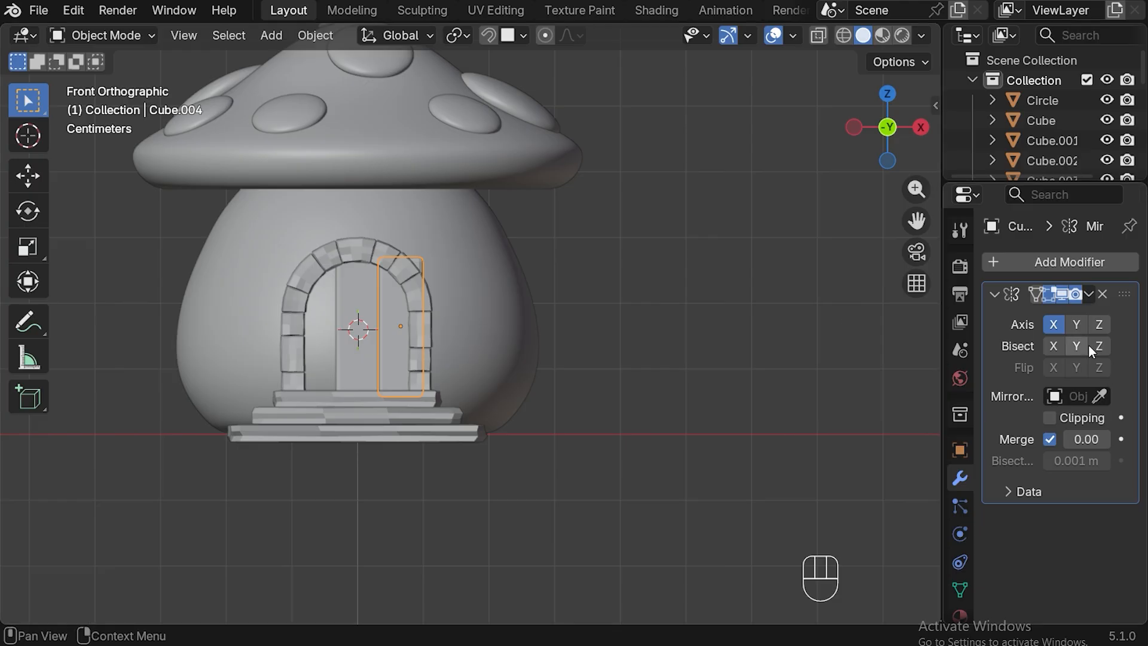
pyautogui.click(1100, 397)
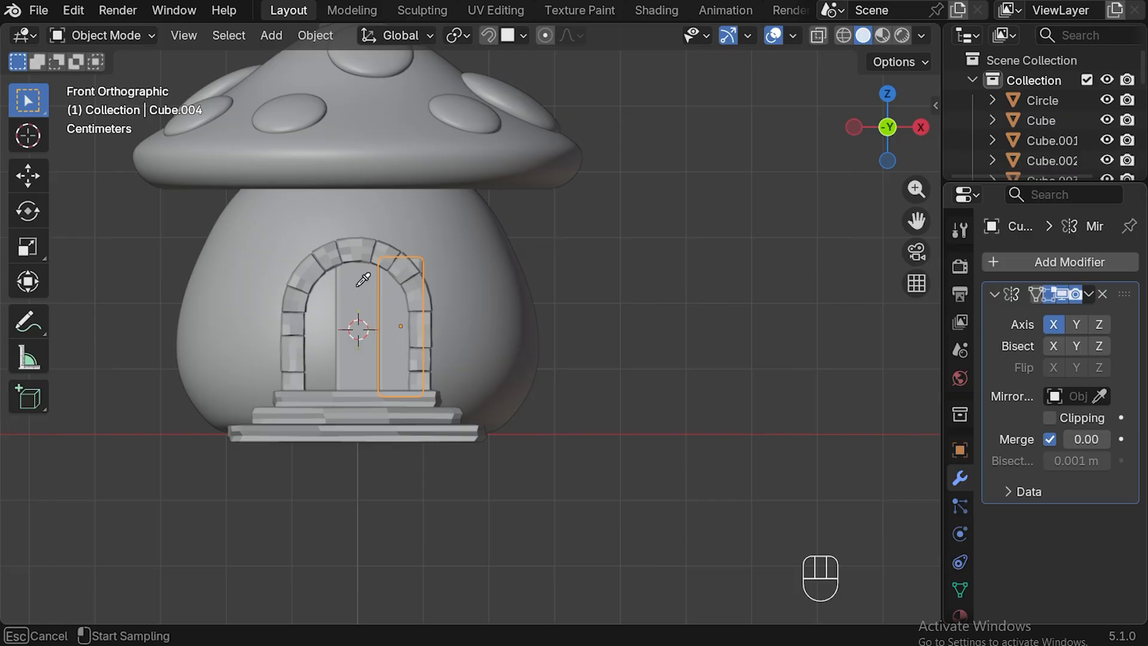
pyautogui.click(357, 286)
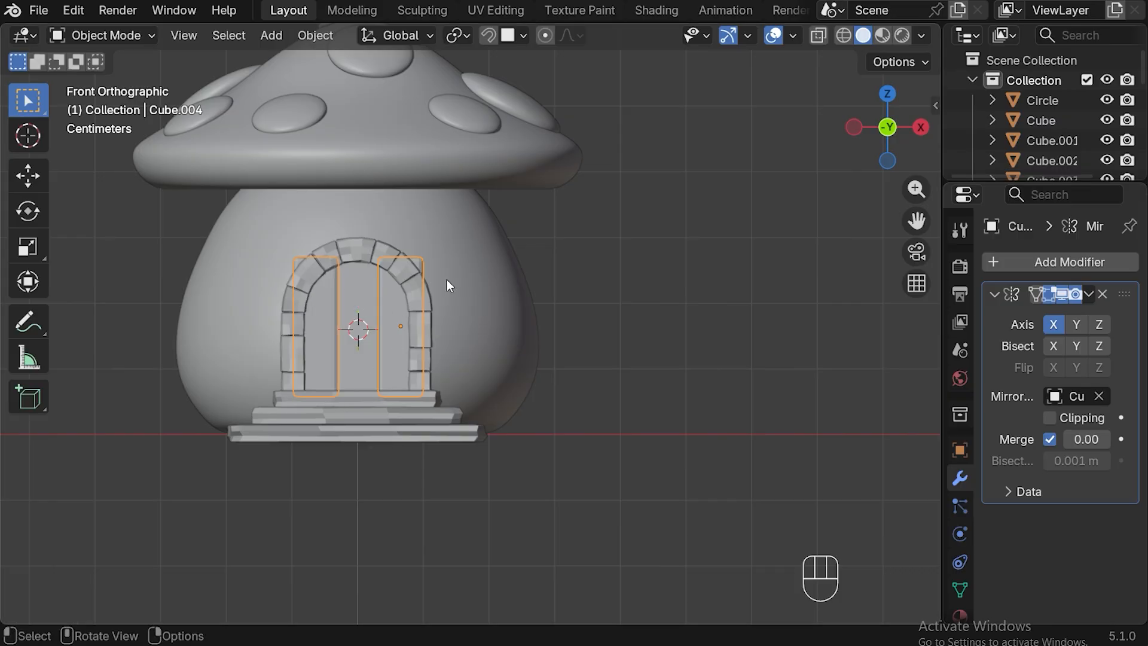
# With X-ray on, lower the side plank's upper outer corner about 0.044 m and pull it slightly inward behind the arch, then turn X-ray off
pyautogui.press('Tab')
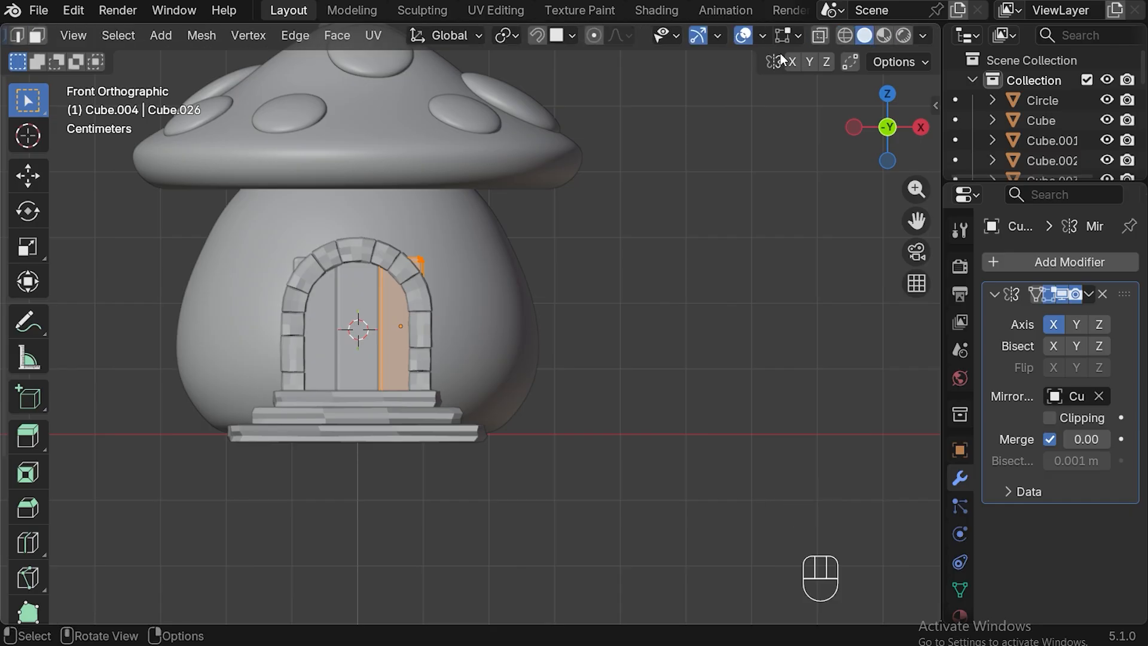
pyautogui.click(819, 35)
pyautogui.moveTo(412, 246); pyautogui.dragTo(458, 286)
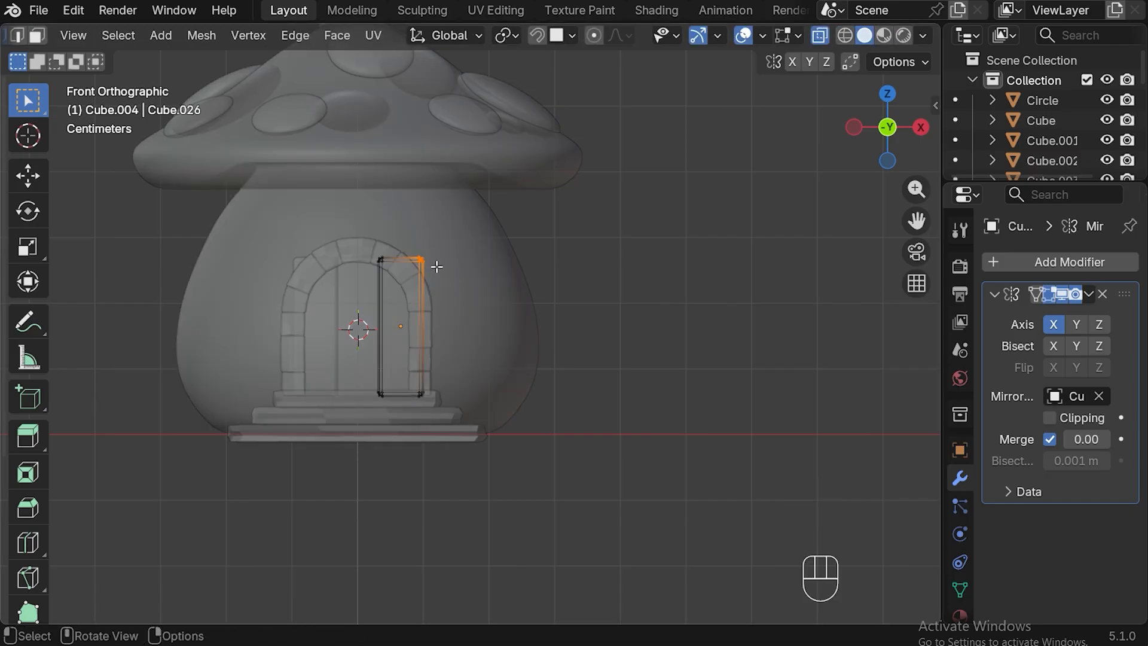
pyautogui.press('g')
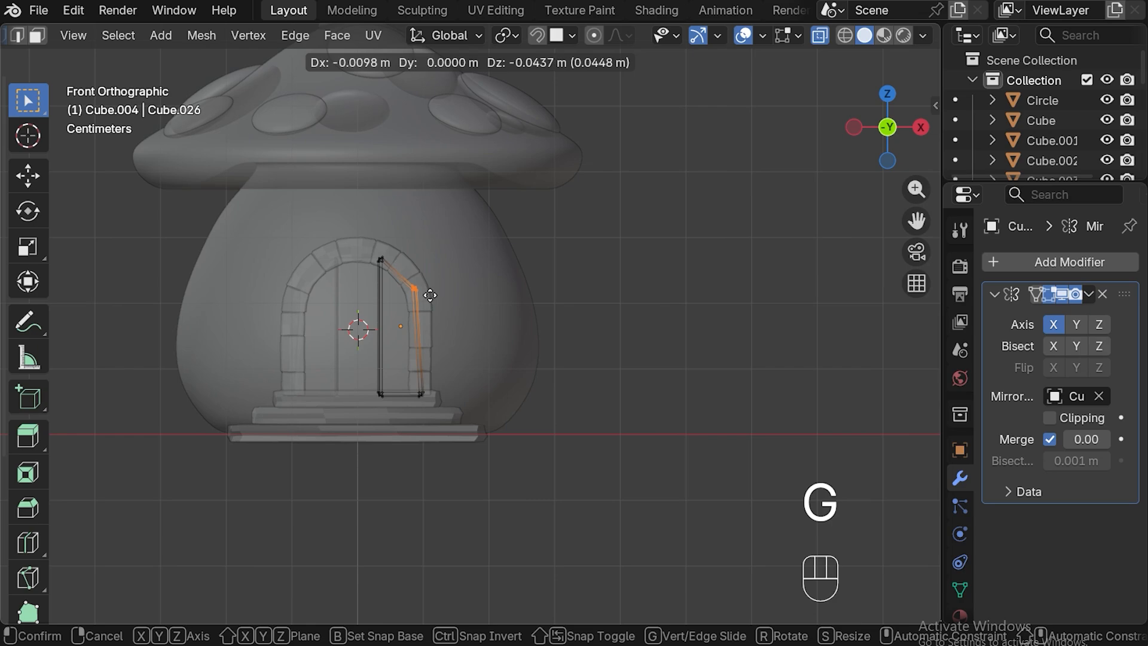
pyautogui.click(429, 302)
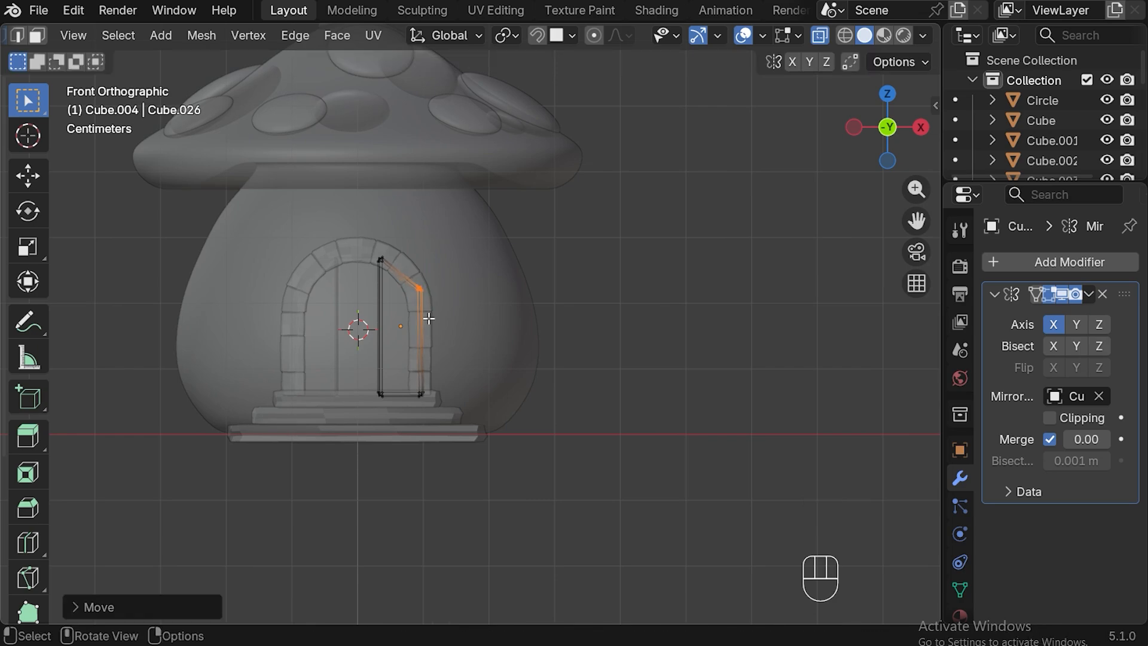
pyautogui.press('Tab')
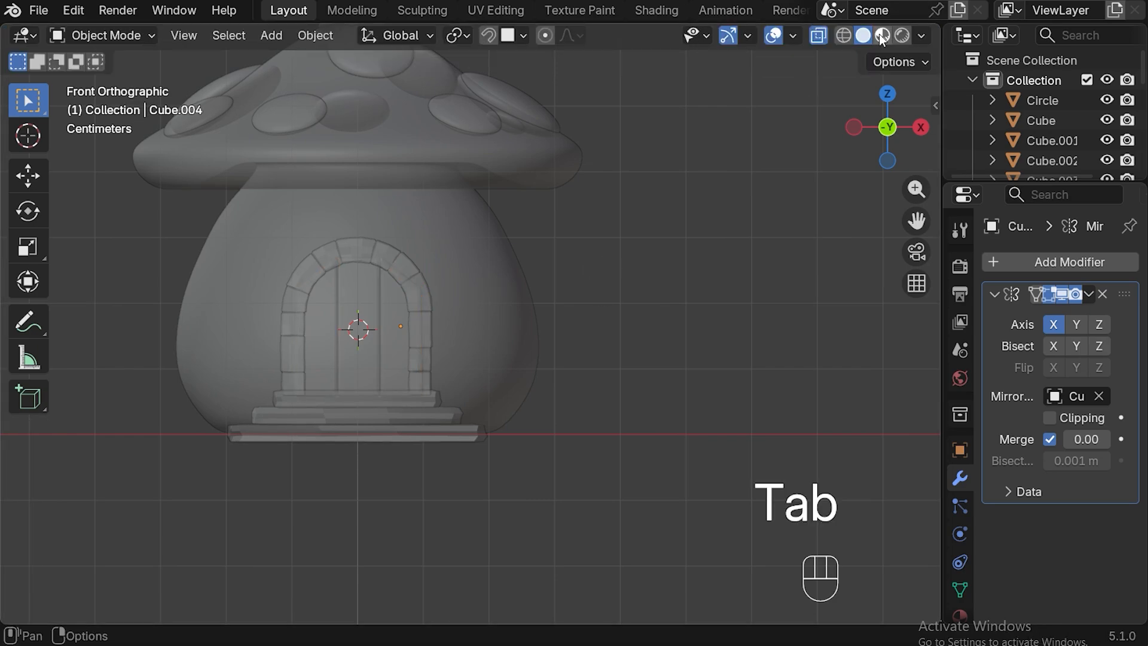
pyautogui.click(819, 36)
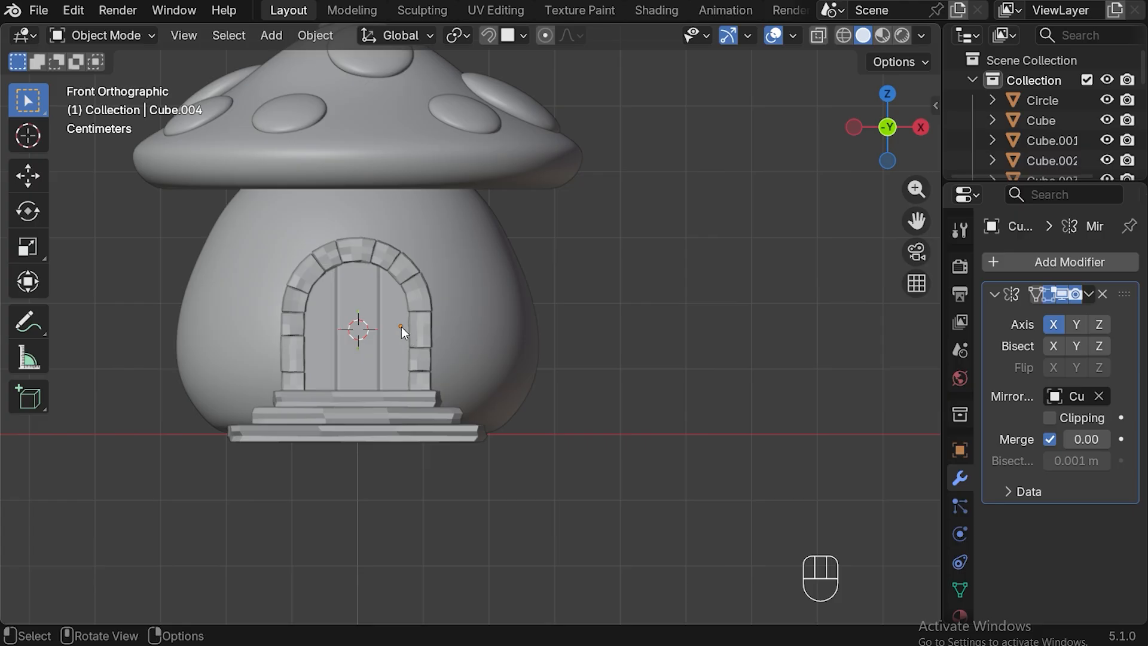
# Place the 3D cursor on the right-hand side plank, add a cube there and scale it down to a small doorknob block
pyautogui.keyDown('shift'); pyautogui.rightClick(400, 327); pyautogui.keyUp('shift')
pyautogui.hotkey('shift', 'a')
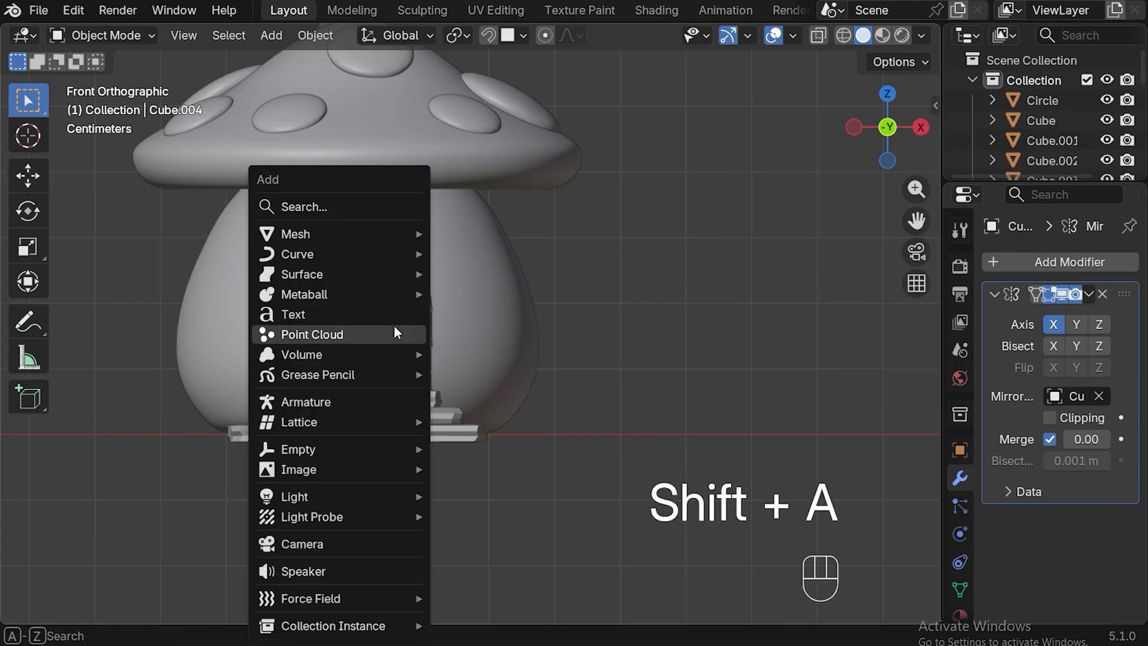
pyautogui.moveTo(395, 233)
pyautogui.click(480, 247)
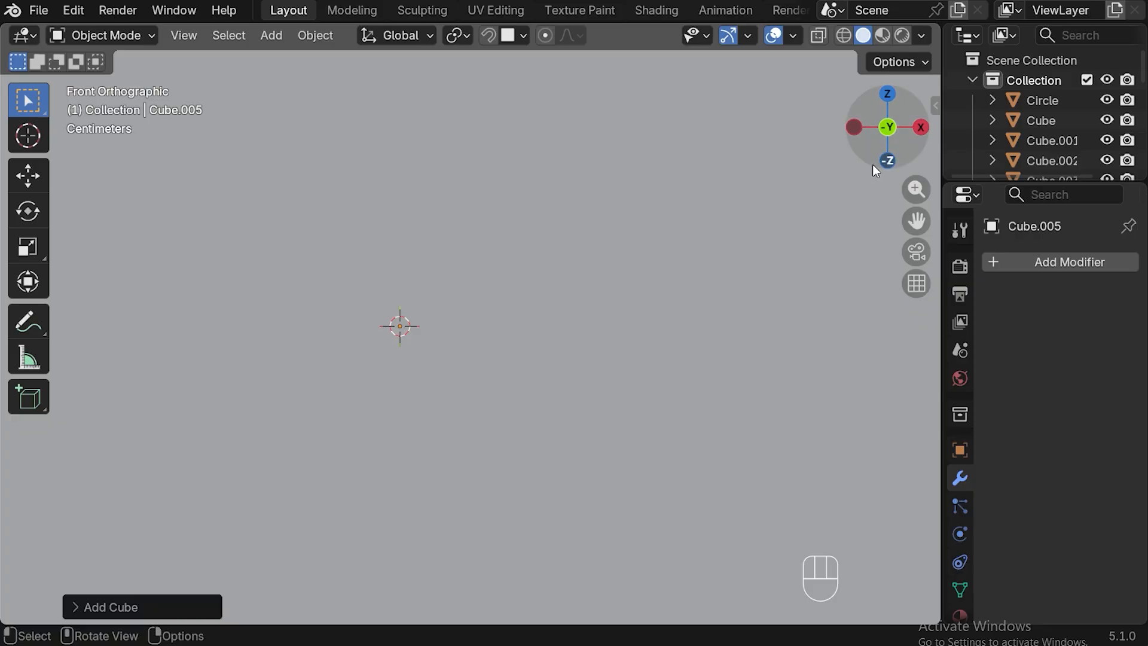
pyautogui.press('s')
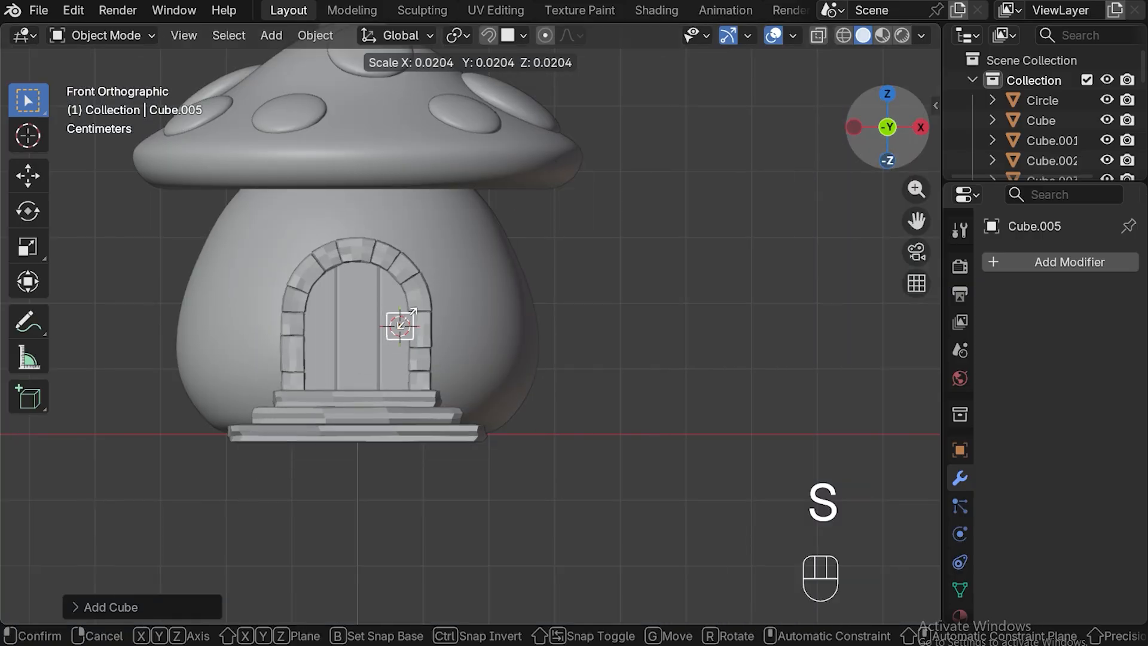
pyautogui.click(411, 338)
# Move the knob block slightly along negative X on the side plank and shrink it a little more
pyautogui.press('g')
pyautogui.press('x')
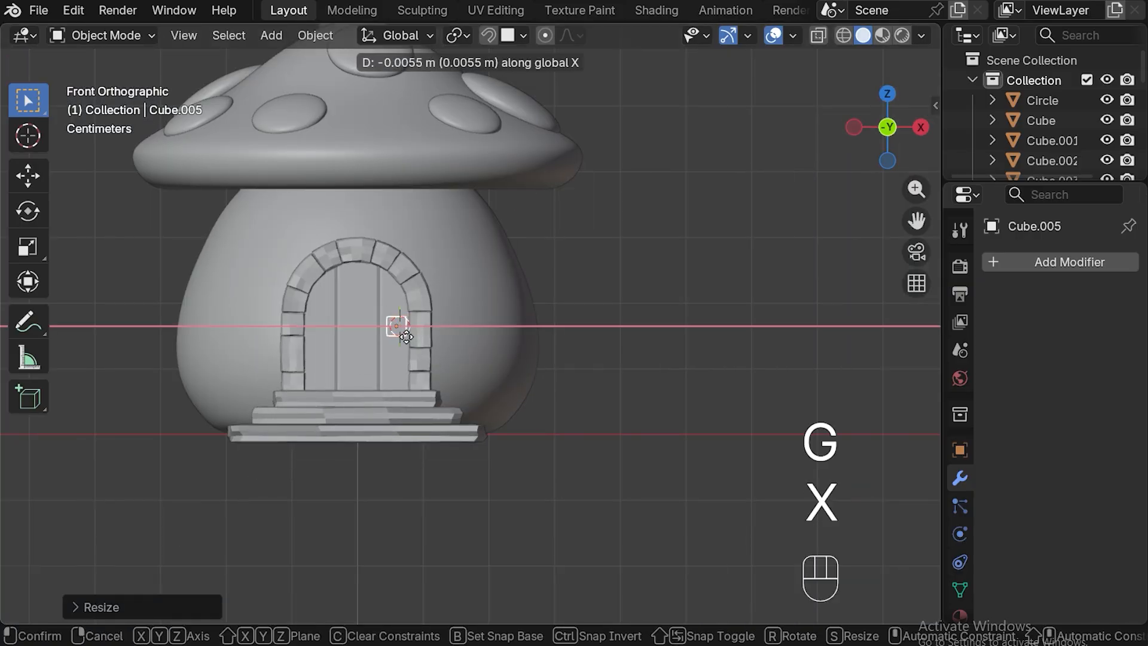
pyautogui.click(395, 328)
pyautogui.scroll(5, 429, 324)
pyautogui.press('KP_3')
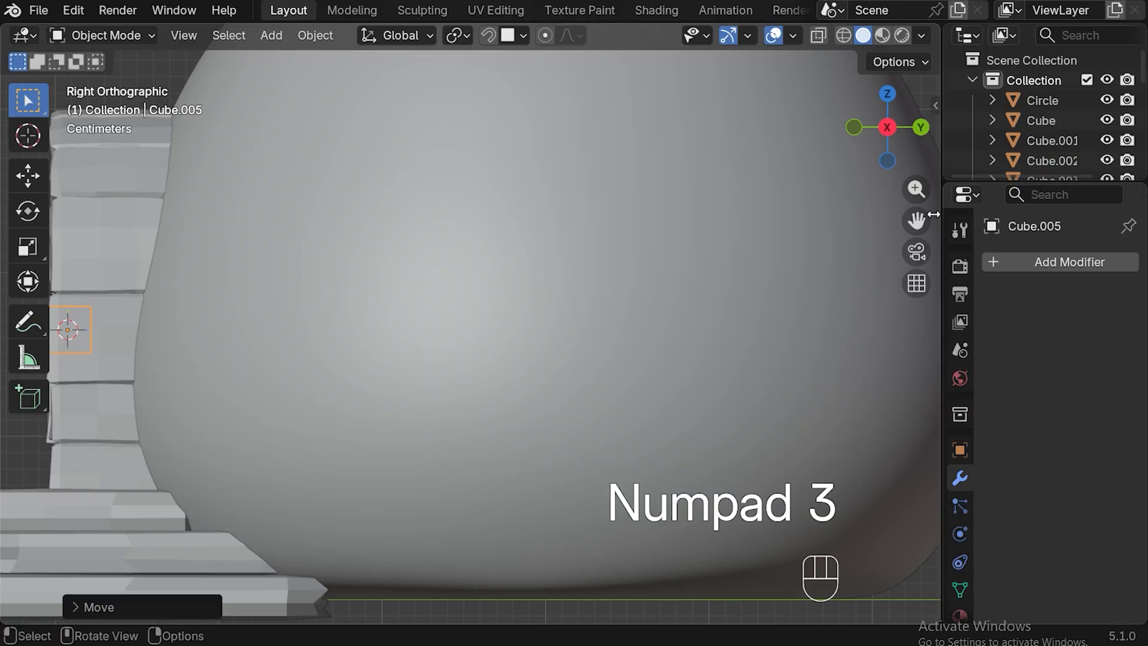
pyautogui.keyDown('ctrl'); pyautogui.scroll(5, 186, 383); pyautogui.keyUp('ctrl')
pyautogui.press('s')
pyautogui.click(297, 320)
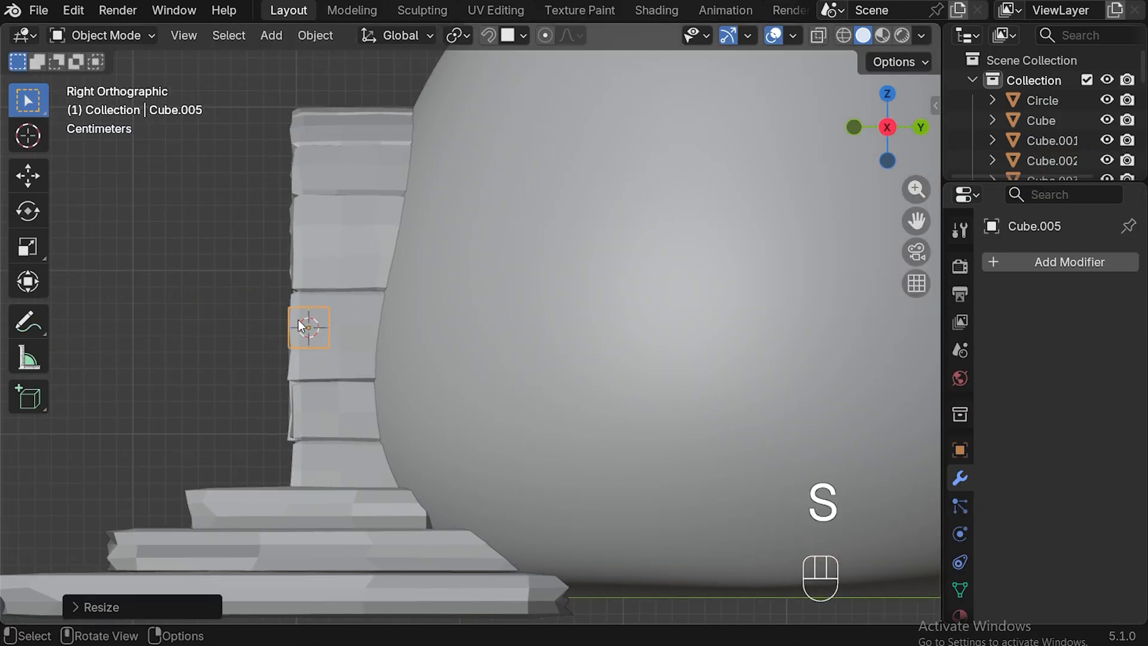
# Round the knob block into a ball with a level 3 Subdivision Surface modifier
pyautogui.moveTo(321, 331); pyautogui.dragTo(507, 342, button='middle')
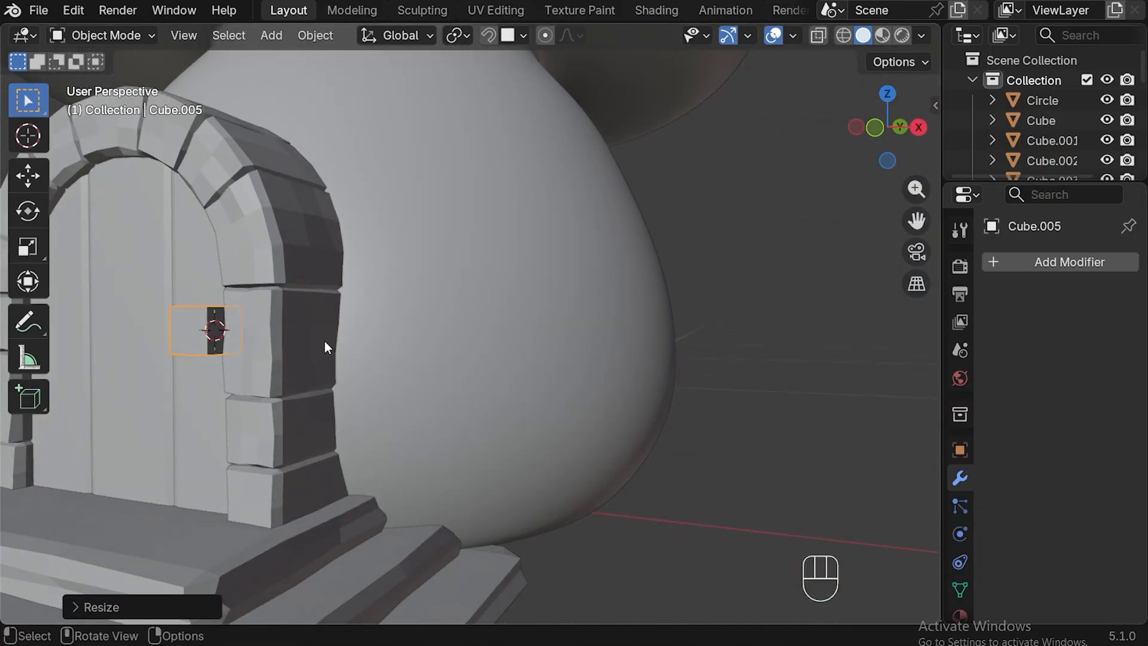
pyautogui.hotkey('ctrl', '3')
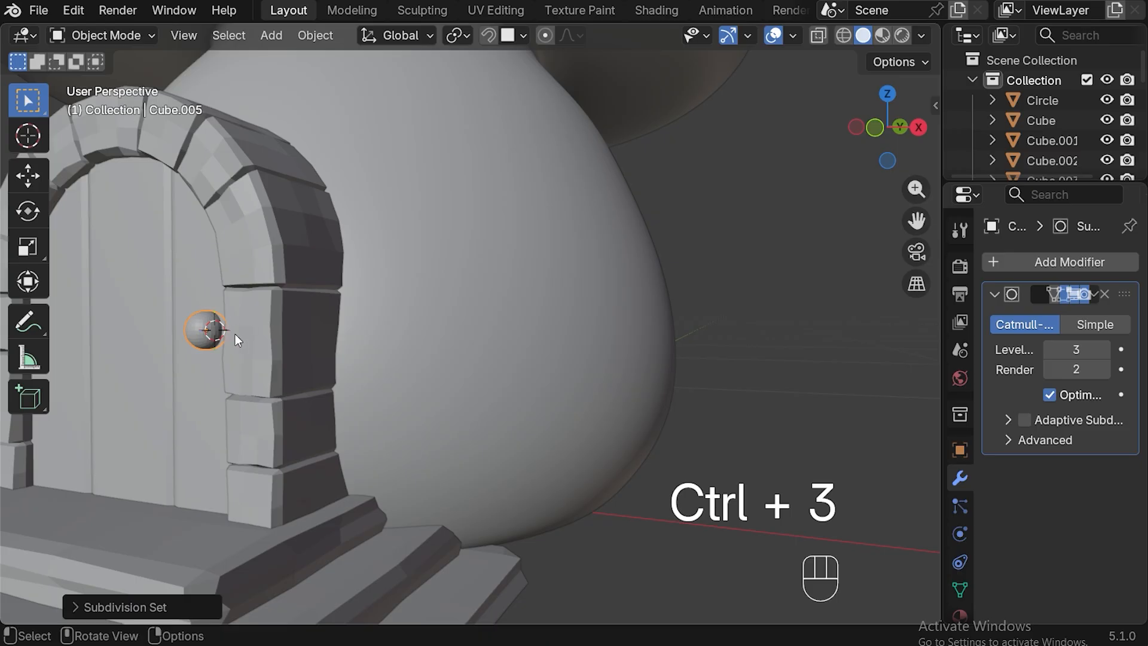
pyautogui.moveTo(217, 335); pyautogui.dragTo(317, 362, button='middle')
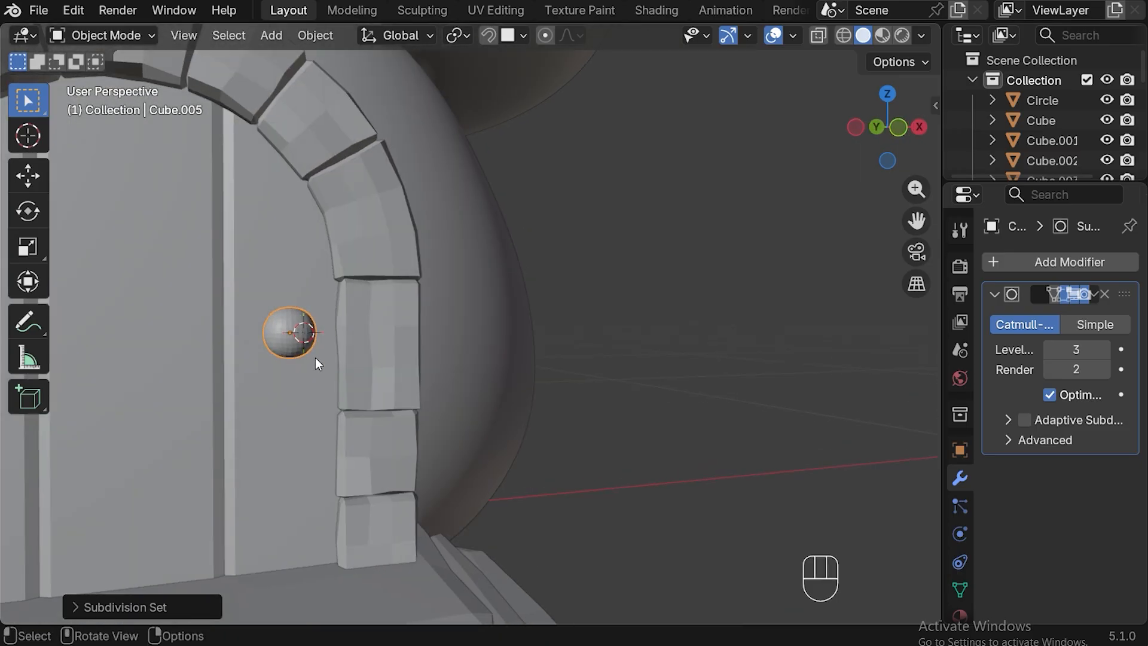
pyautogui.scroll(-3, 315, 358)
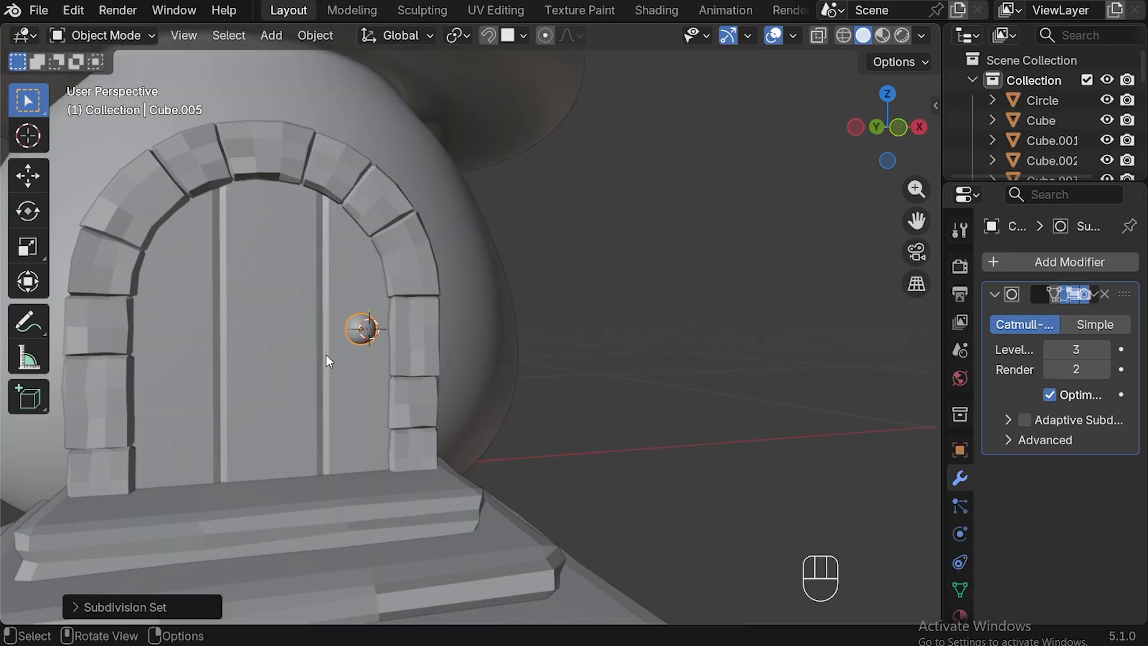
# Set the knob's Subdivision Surface render level to 3 and scale the knob up to about 1.29 times its size
pyautogui.click(1102, 369)
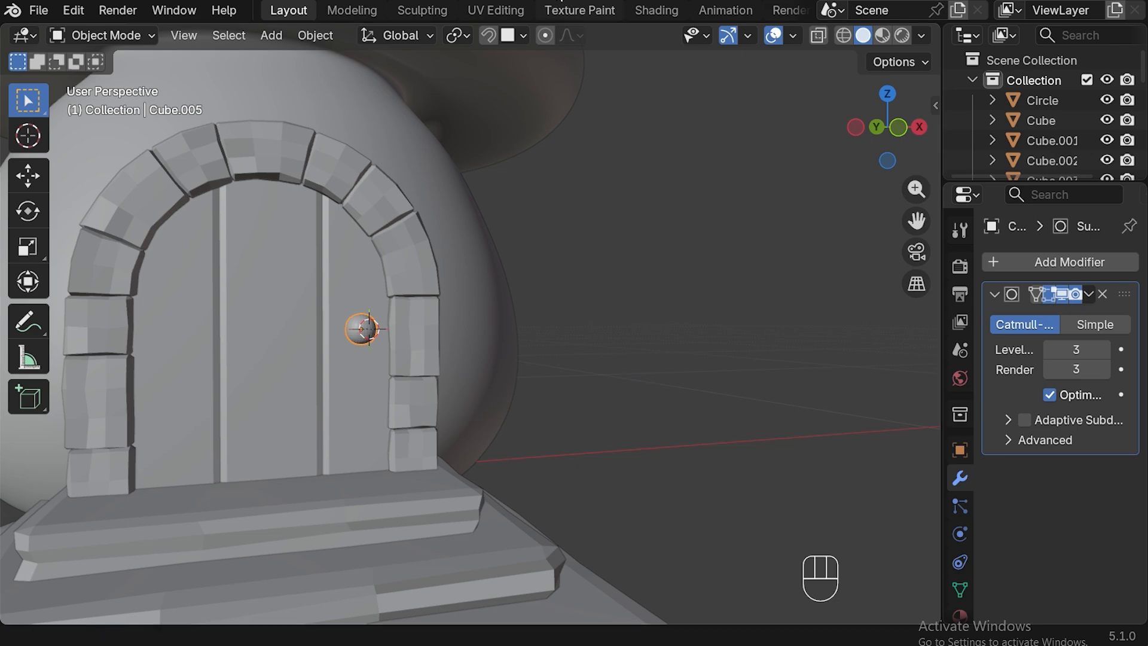
pyautogui.press('KP_1')
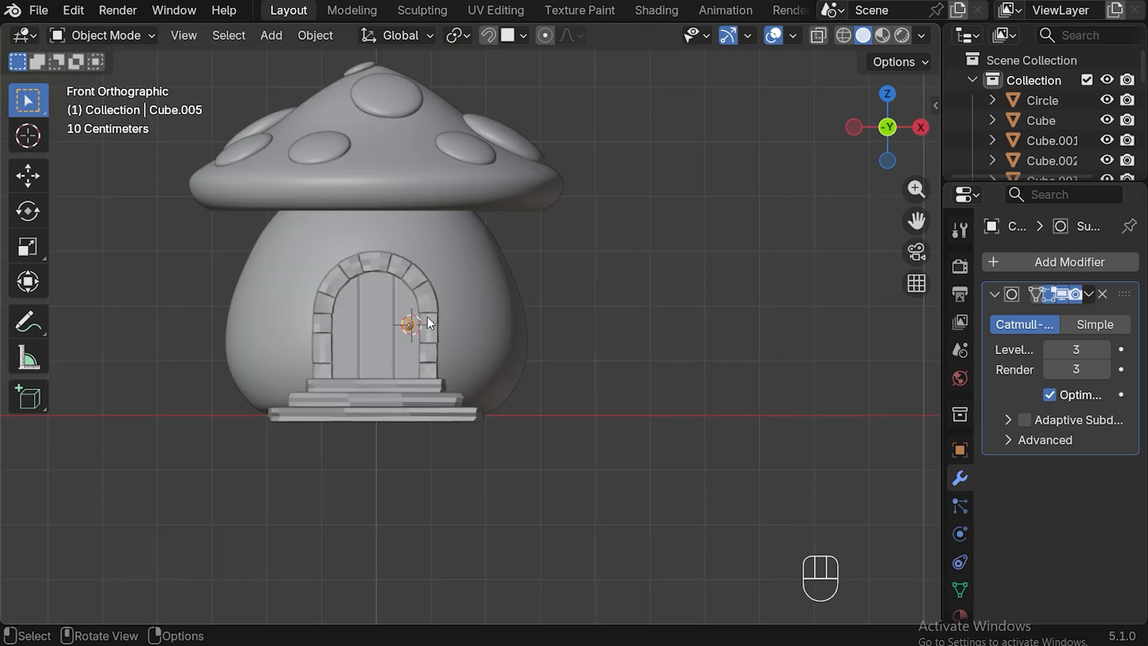
pyautogui.press('s')
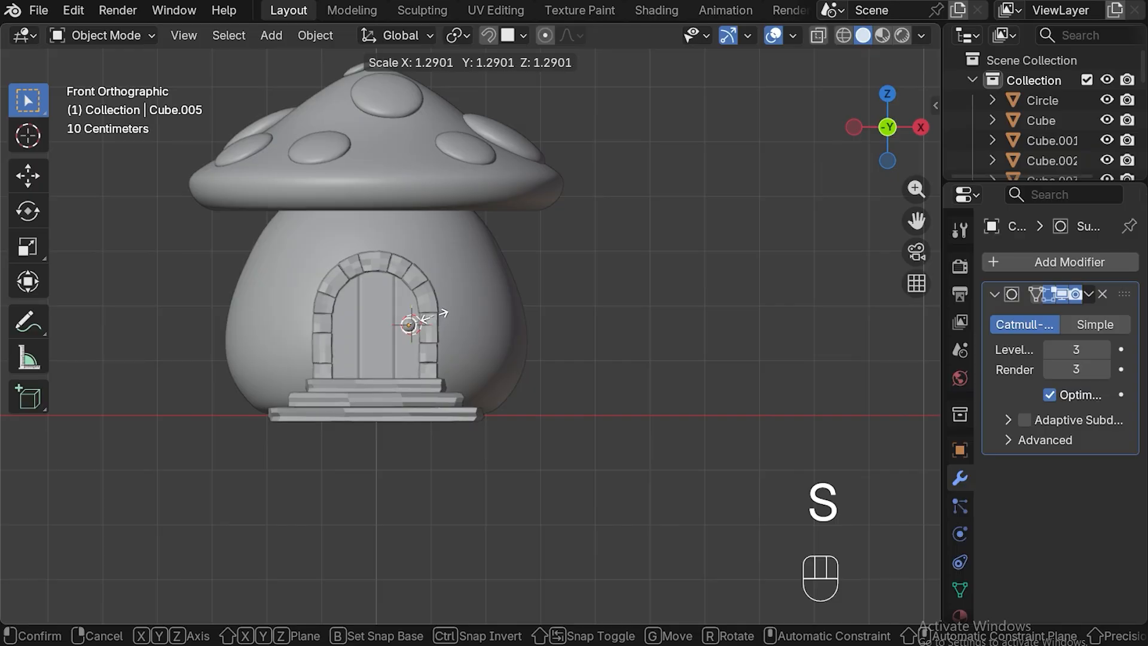
pyautogui.click(447, 311)
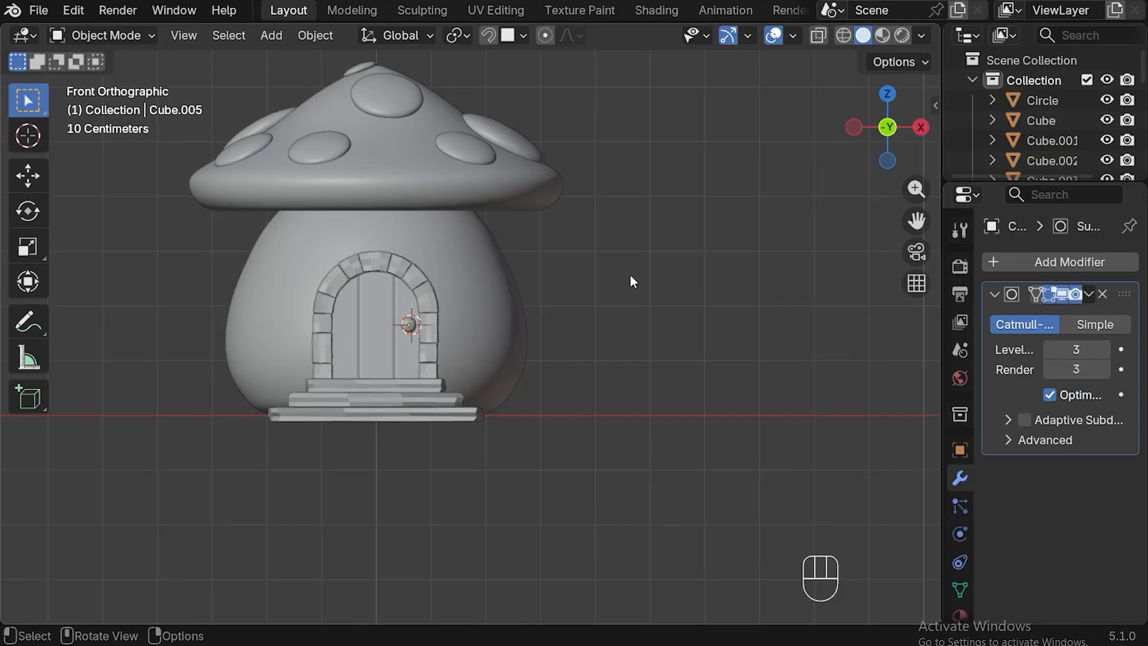
# Select all entrance parts without the mushroom and scale them to about 0.89 horizontally, leaving out the Z axis
pyautogui.keyDown('shift'); pyautogui.rightClick(651, 281); pyautogui.keyUp('shift')
pyautogui.click(346, 270)
pyautogui.moveTo(229, 254); pyautogui.dragTo(660, 437)
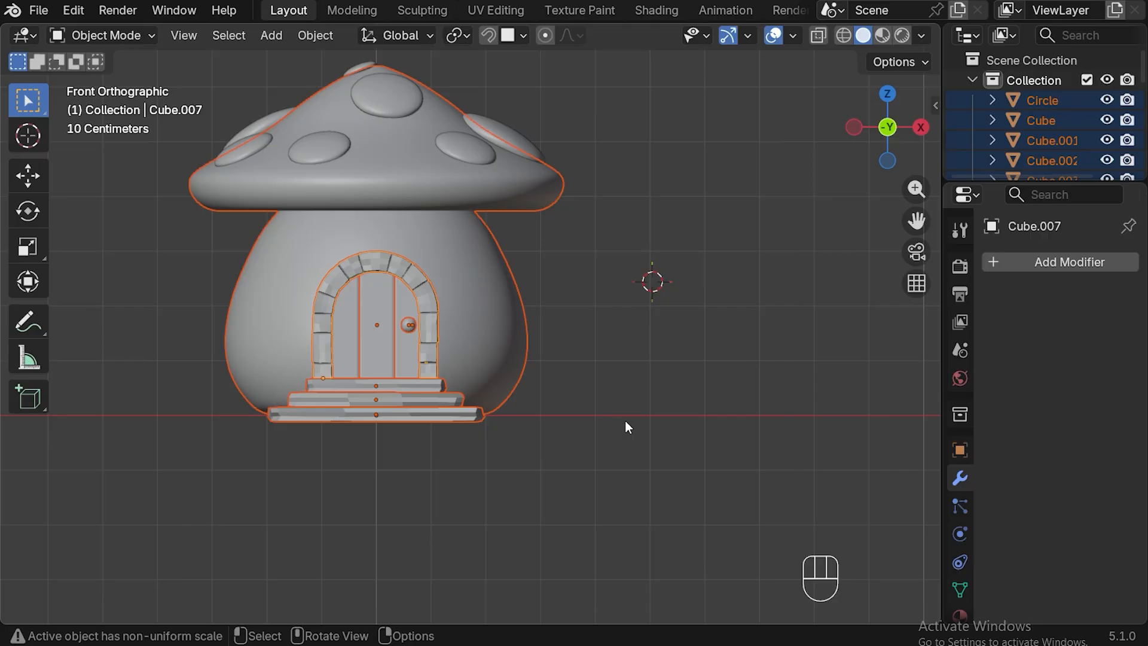
pyautogui.keyDown('shift'); pyautogui.click(474, 281); pyautogui.keyUp('shift')
pyautogui.keyDown('shift'); pyautogui.click(476, 286); pyautogui.keyUp('shift')
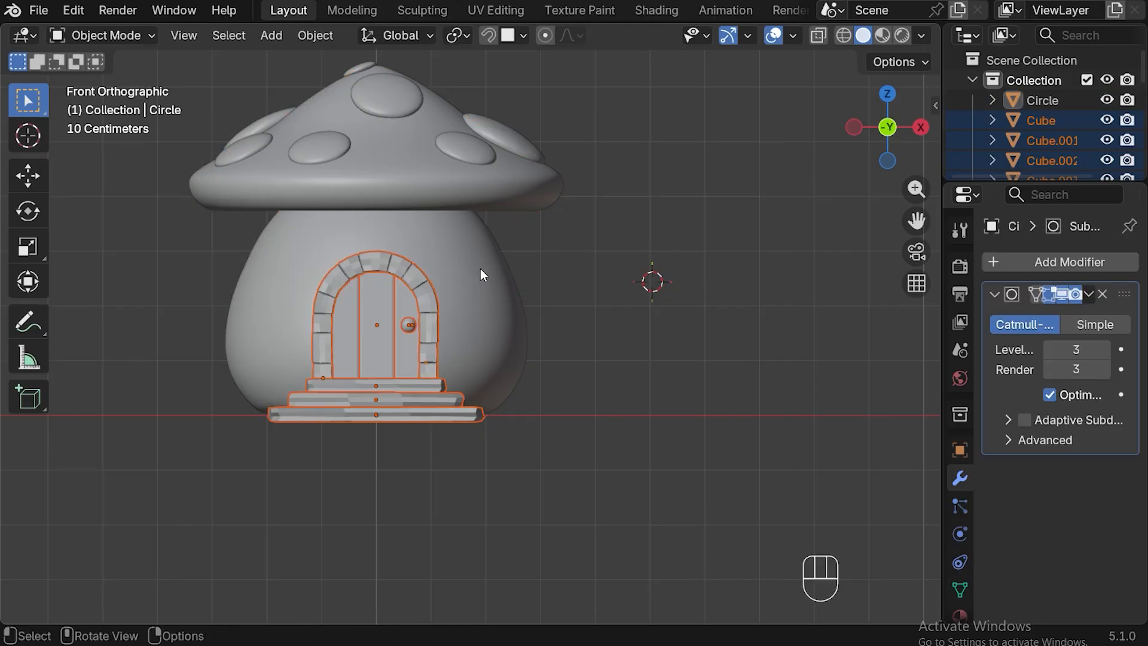
pyautogui.press('s')
pyautogui.hotkey('shift', 'z')
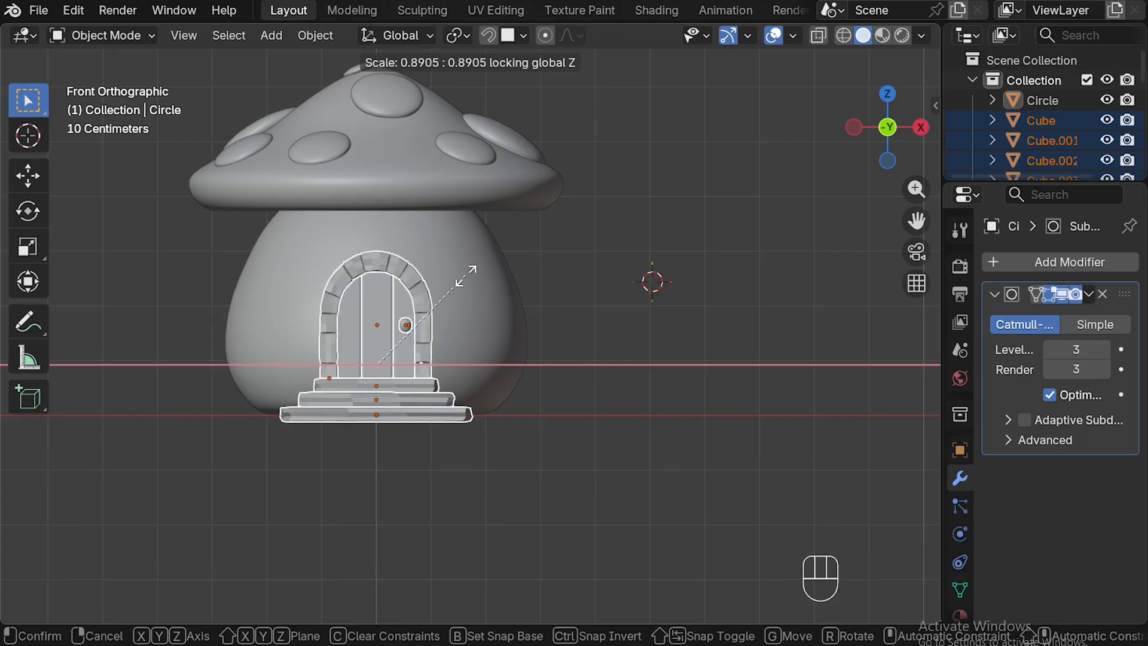
pyautogui.click(466, 277)
pyautogui.click(699, 207)
pyautogui.moveTo(698, 206); pyautogui.dragTo(579, 244, button='middle')
pyautogui.press('KP_1')
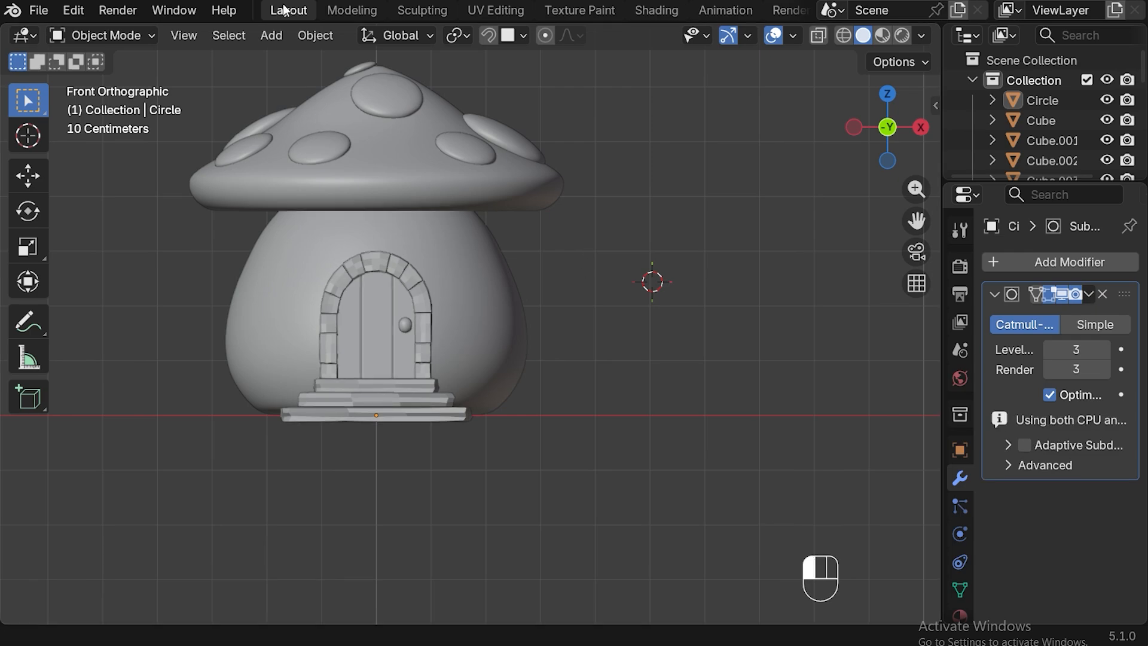
# In the Shading workspace, give the brick doorway arch a new material named "stone doorframe"
pyautogui.click(658, 11)
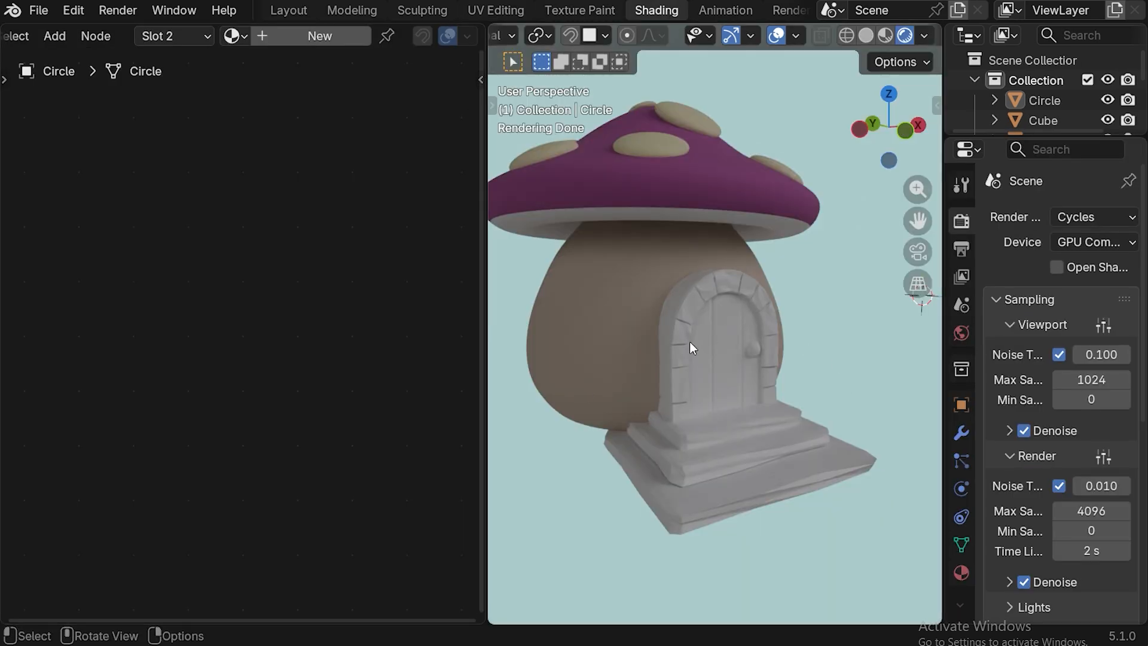
pyautogui.click(681, 317)
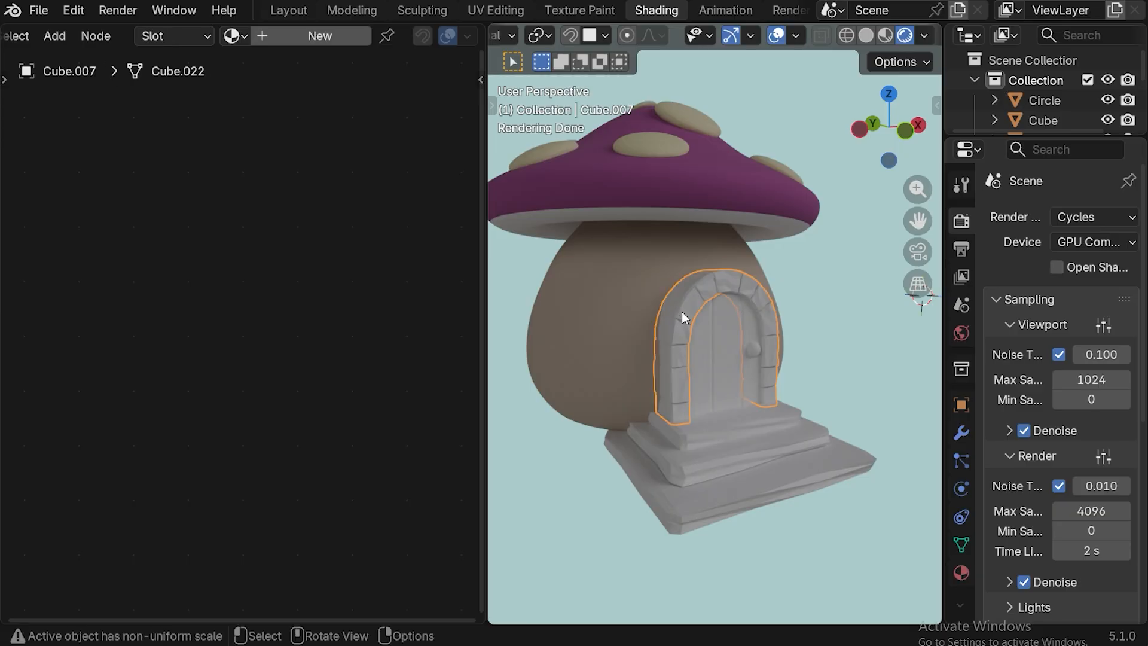
pyautogui.click(275, 39)
pyautogui.click(293, 37)
pyautogui.write('stone ')
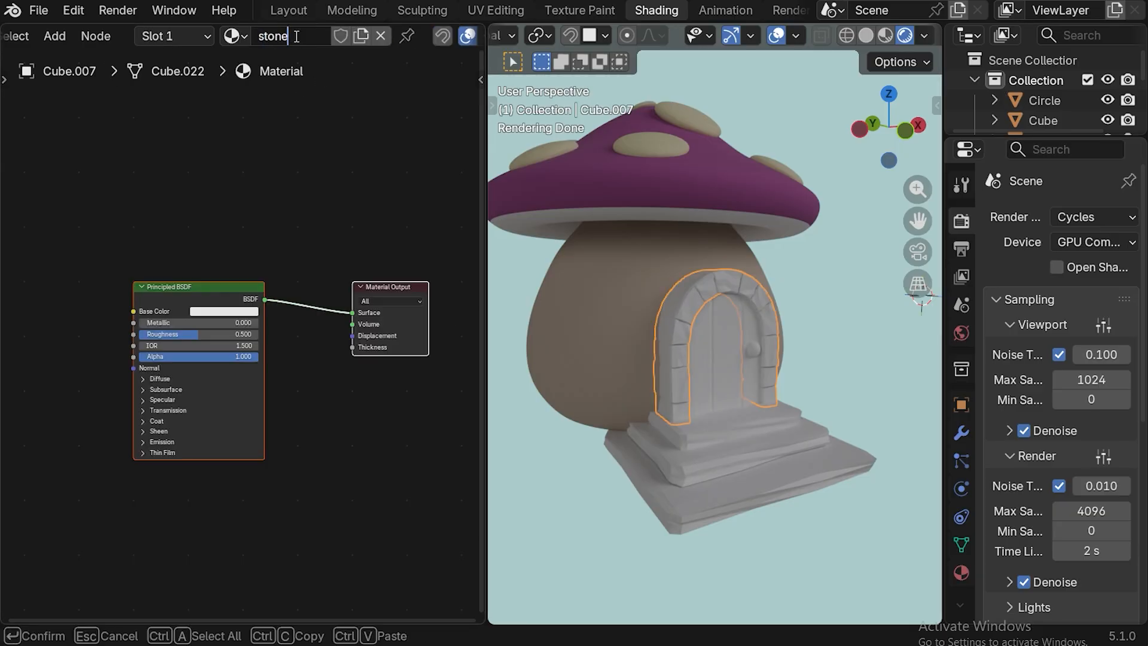
pyautogui.write('doorframe')
pyautogui.press('Return')
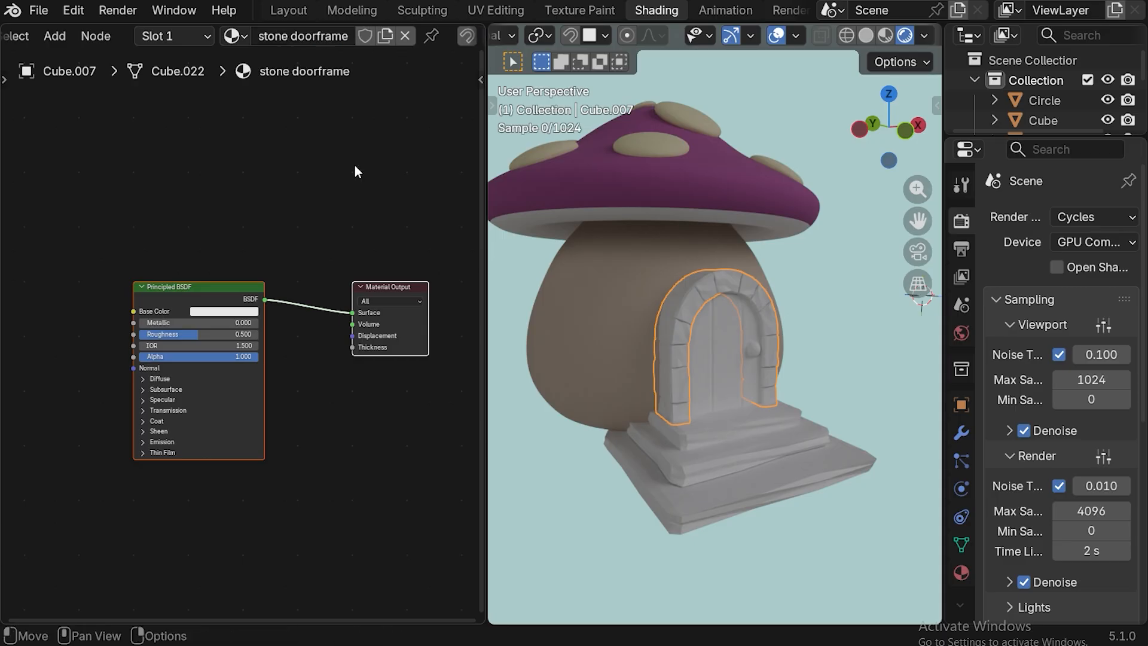
# Color the arch material #6B6A74FF, raise its roughness to about 0.609, and lighten the base color to #7E7C88FF
pyautogui.click(233, 311)
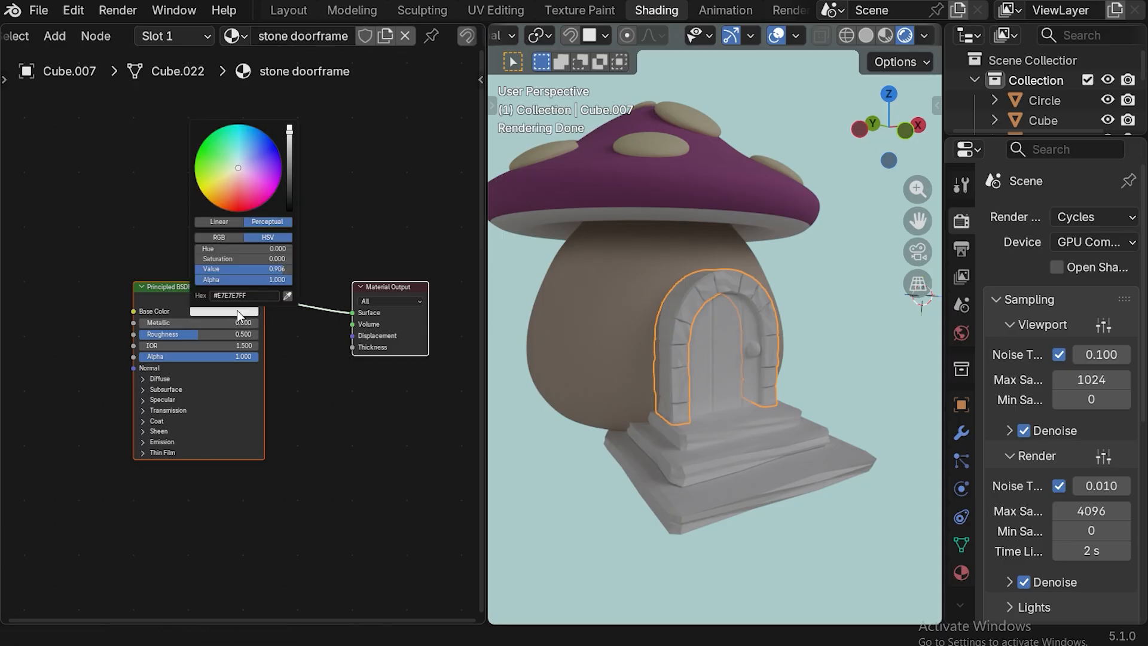
pyautogui.click(253, 295)
pyautogui.write('#6B6A74FF')
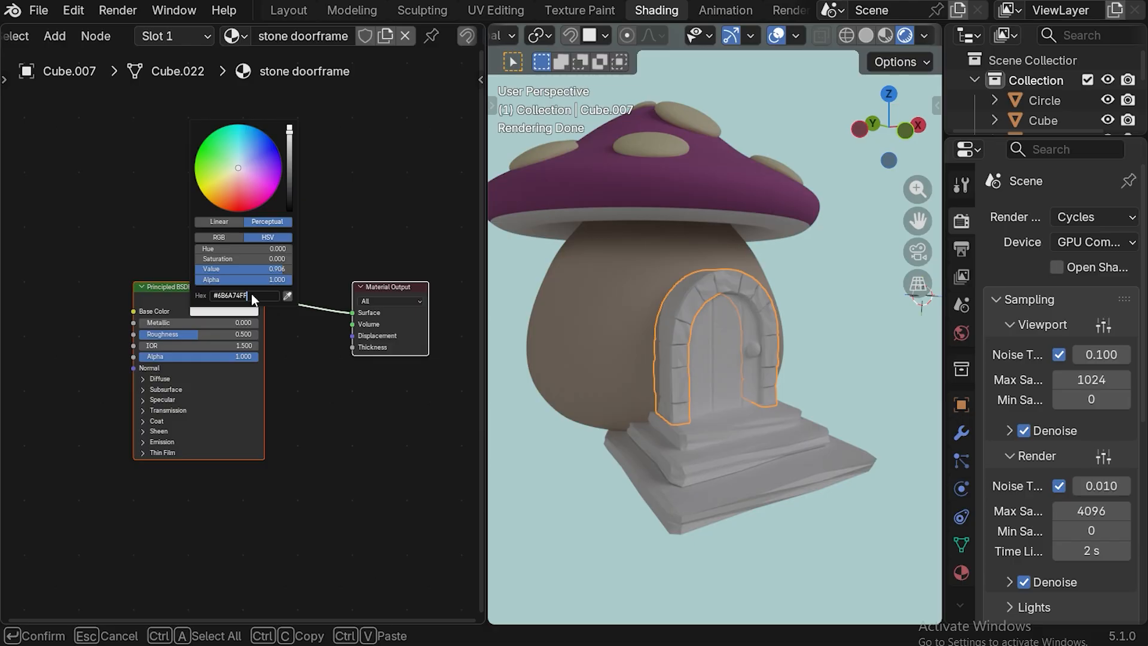
pyautogui.press('Return')
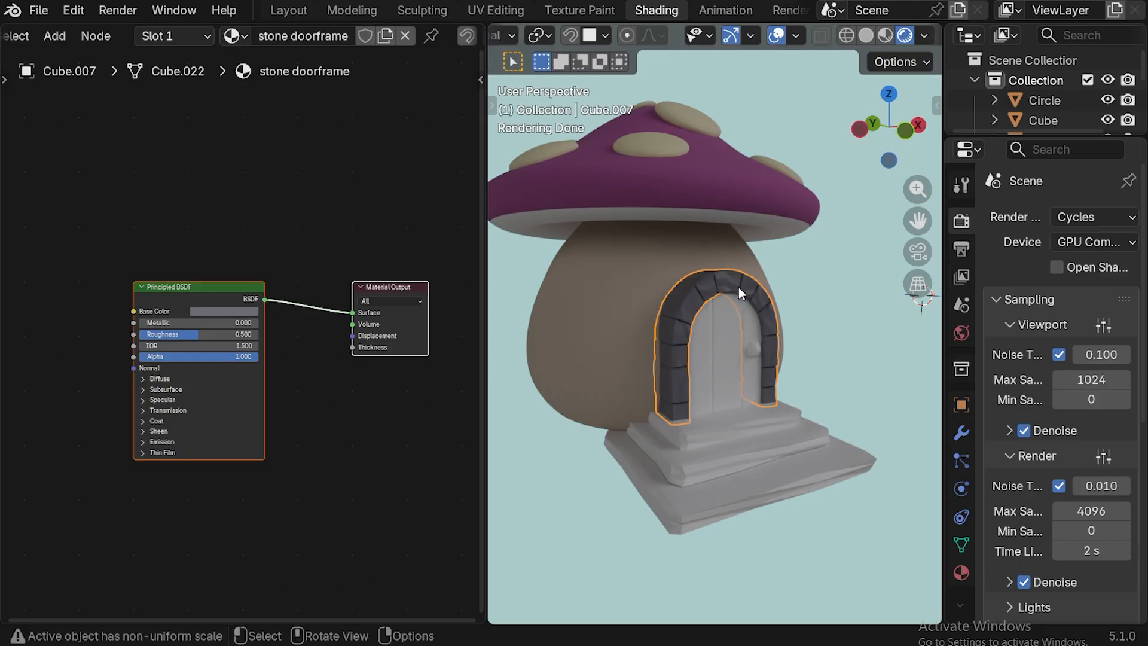
pyautogui.moveTo(203, 334)
pyautogui.mouseDown()
pyautogui.moveTo(243, 334)
pyautogui.moveTo(192, 334)
pyautogui.moveTo(212, 334)
pyautogui.mouseUp()
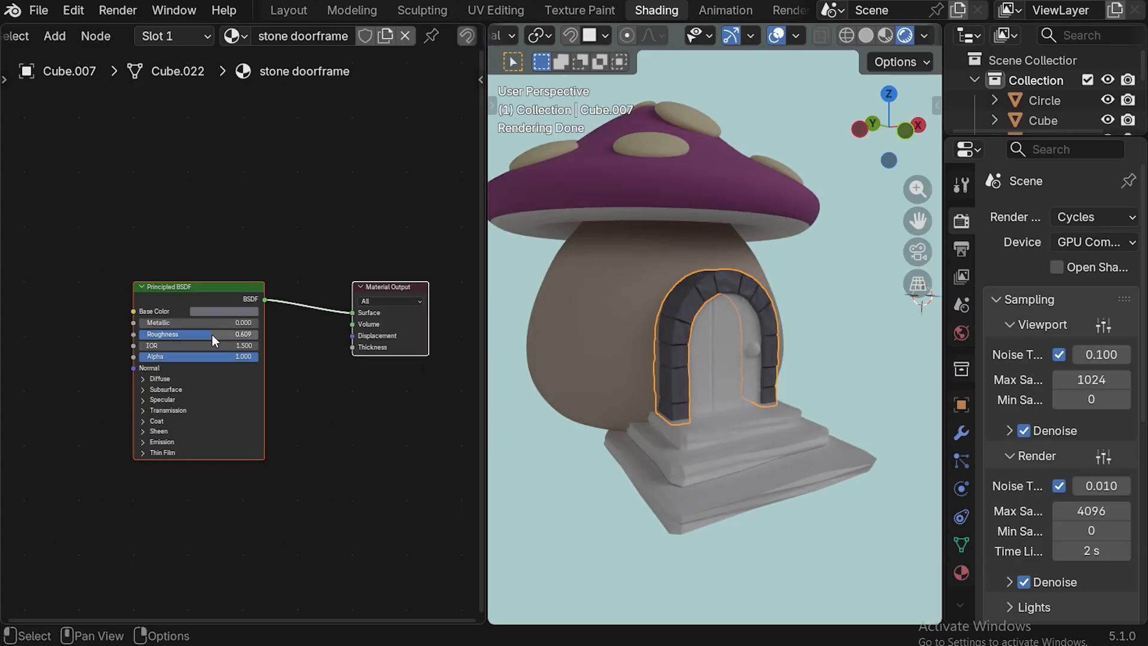
pyautogui.click(245, 312)
pyautogui.click(290, 166)
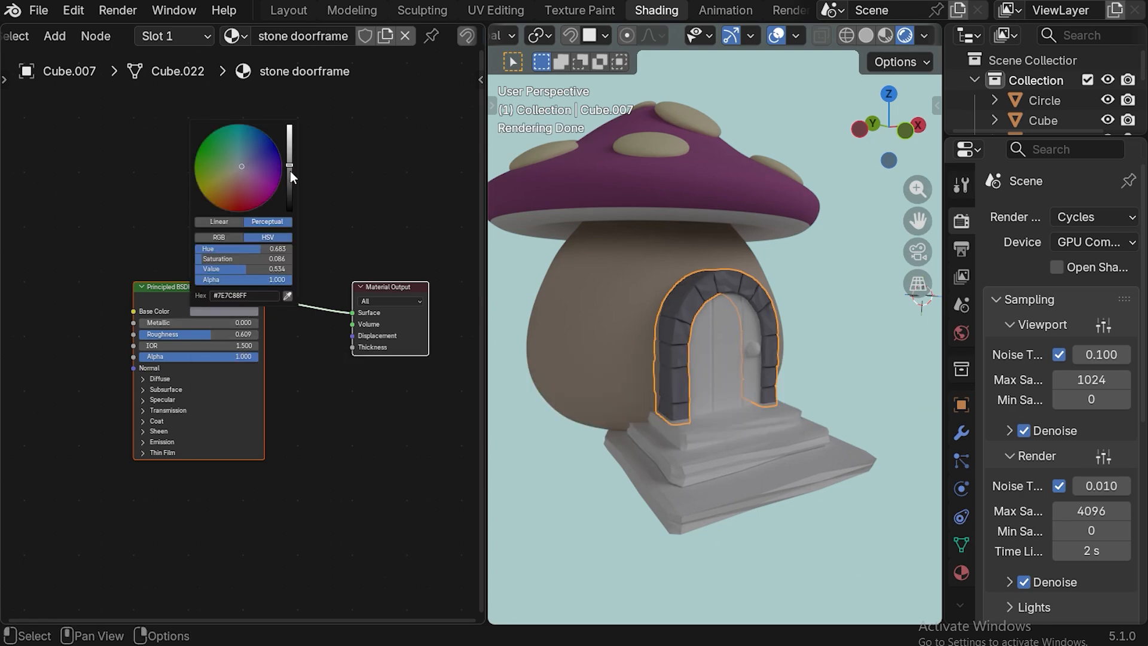
# Link the arch's stone doorframe material to the three entrance steps
pyautogui.click(713, 435)
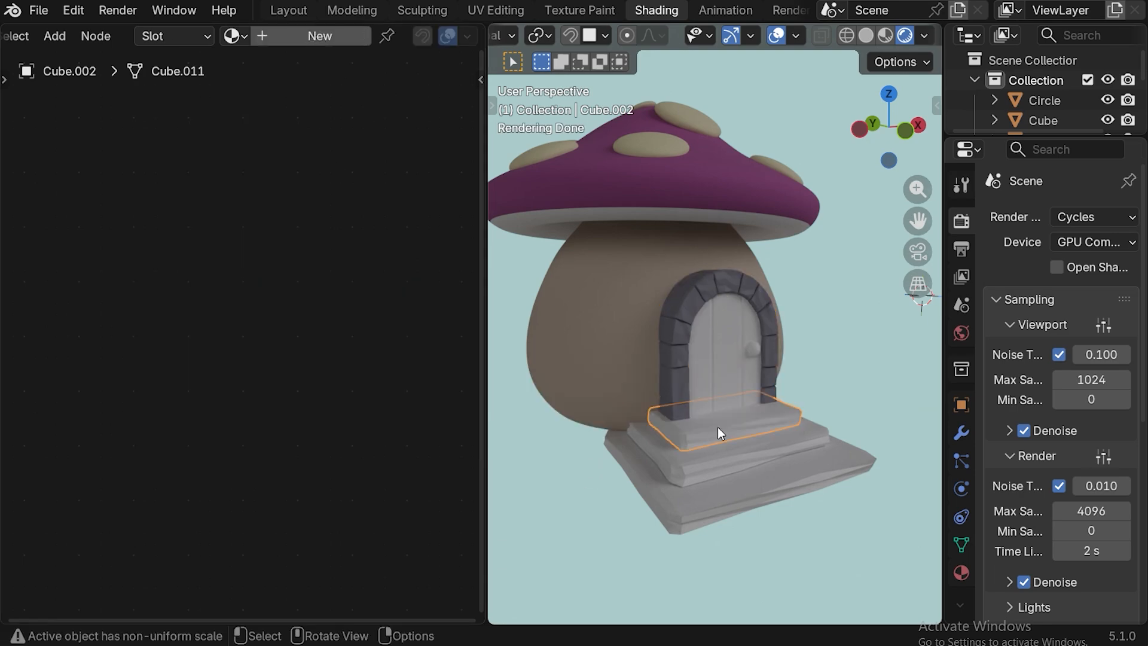
pyautogui.keyDown('shift'); pyautogui.click(710, 465); pyautogui.keyUp('shift')
pyautogui.keyDown('shift'); pyautogui.click(724, 490); pyautogui.keyUp('shift')
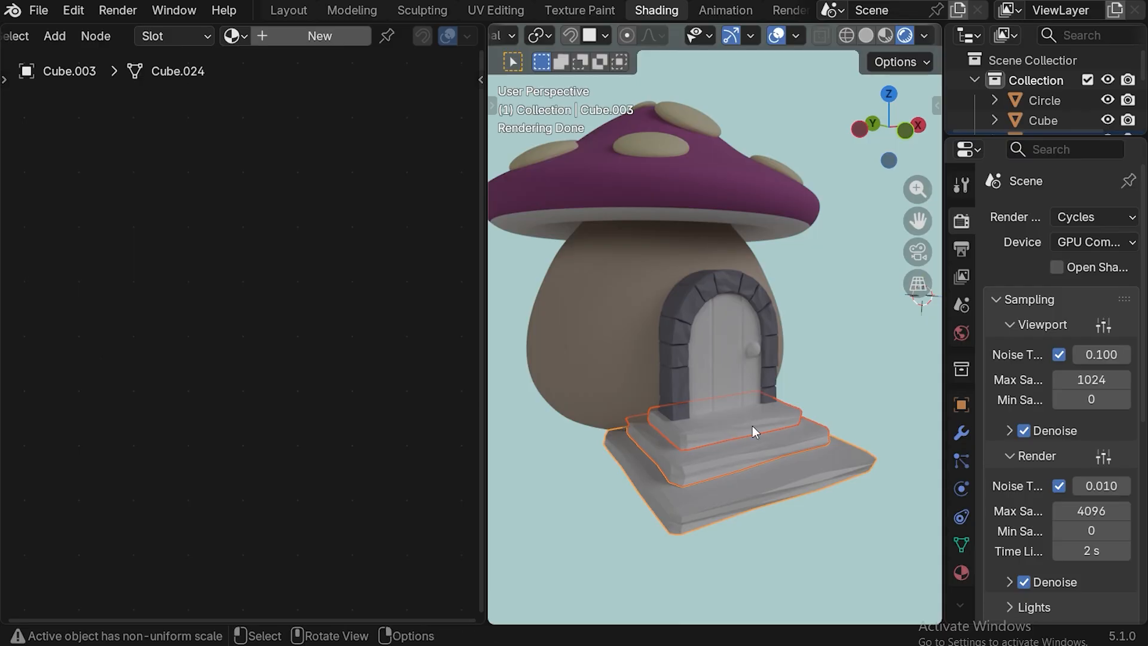
pyautogui.keyDown('shift'); pyautogui.click(674, 325); pyautogui.keyUp('shift')
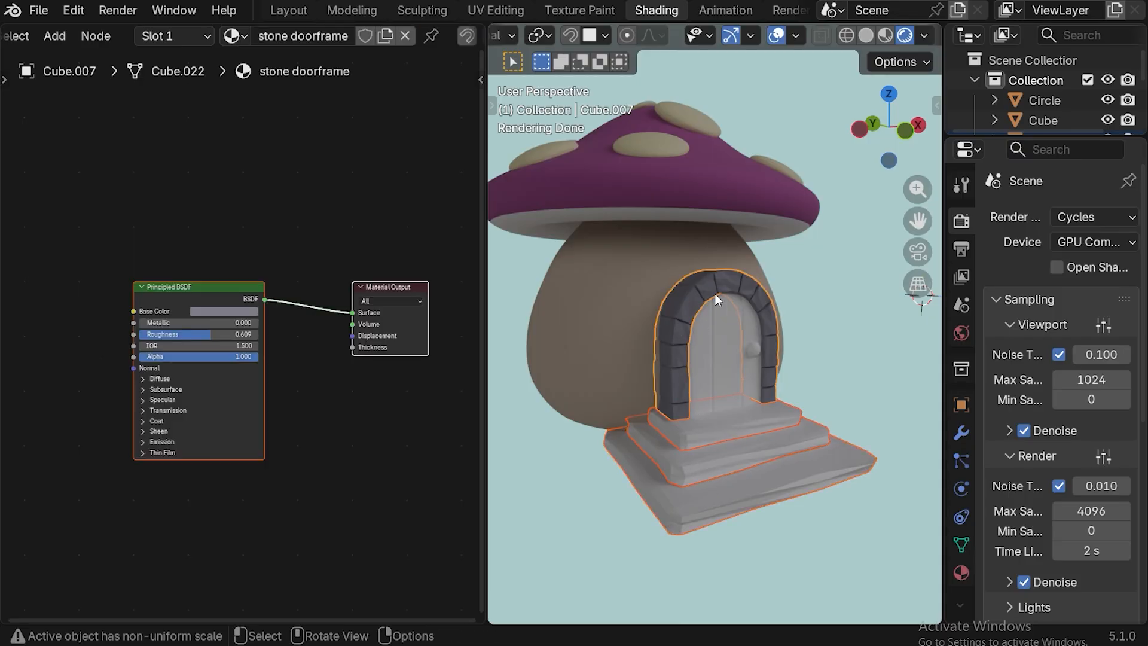
pyautogui.hotkey('ctrl', 'l')
pyautogui.click(675, 305)
pyautogui.click(874, 368)
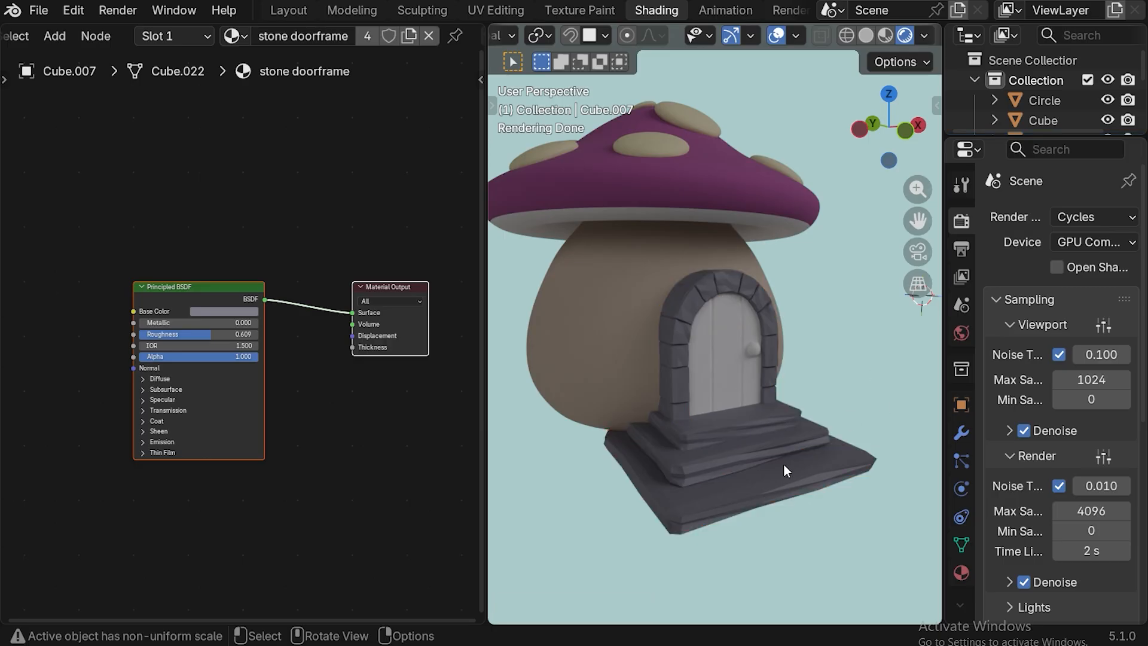
# Give the door's middle plank a new material named "door wood"
pyautogui.moveTo(783, 464); pyautogui.dragTo(739, 446, button='middle')
pyautogui.click(623, 425)
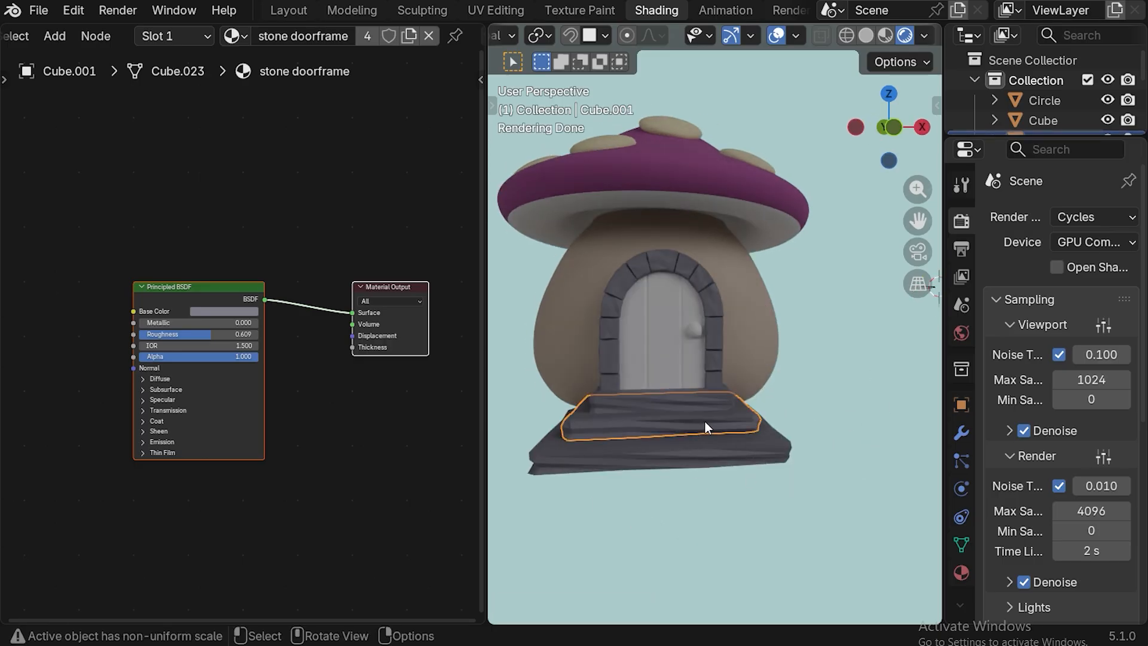
pyautogui.click(665, 351)
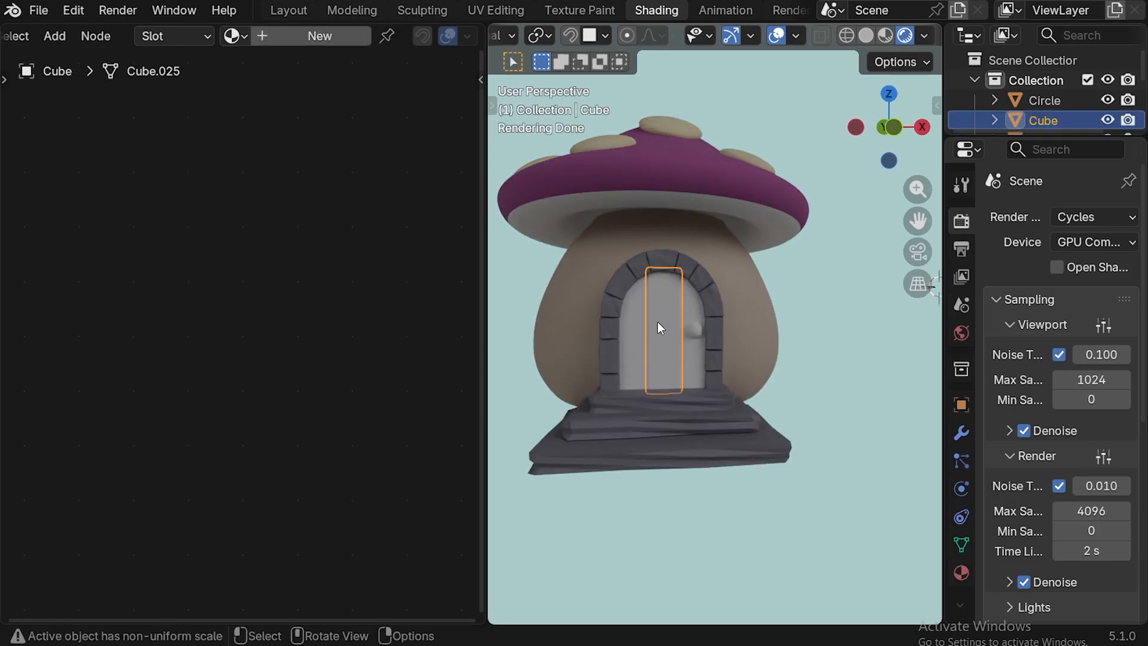
pyautogui.click(306, 34)
pyautogui.doubleClick(304, 35)
pyautogui.write('d')
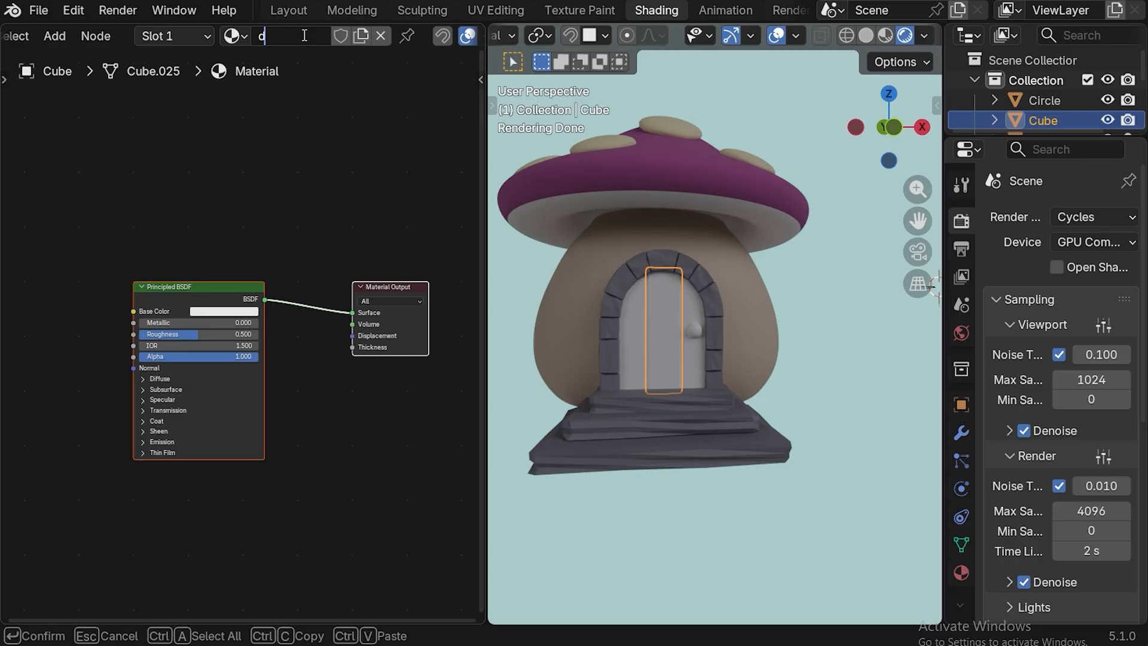
pyautogui.write('oor wood')
pyautogui.press('Return')
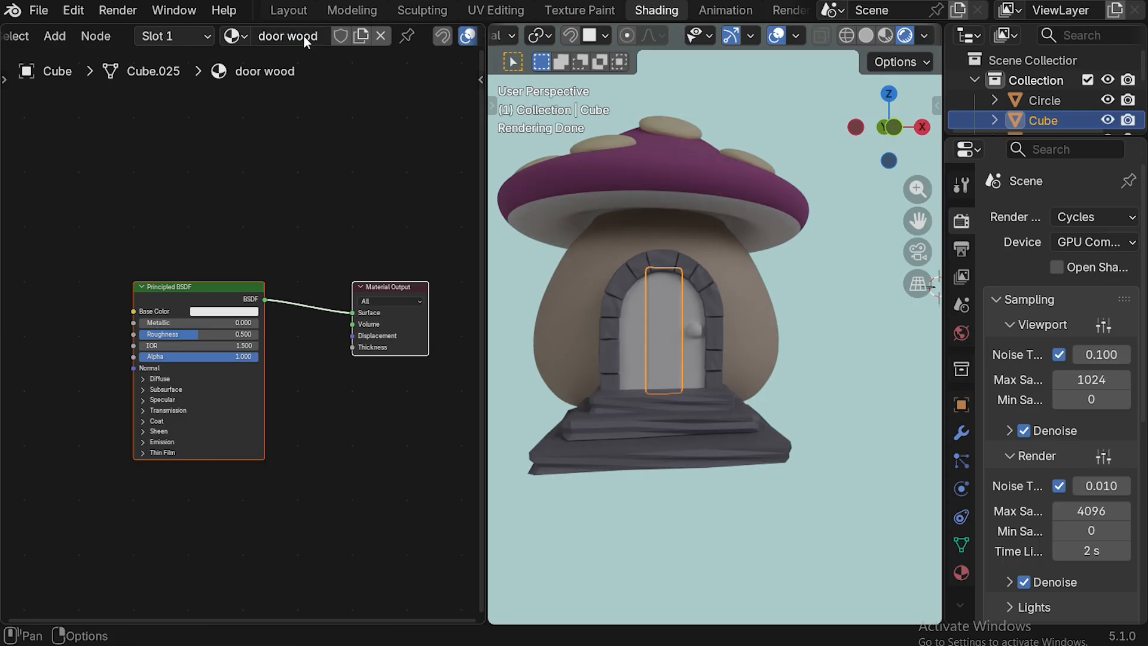
# Set the door wood material's base color to #A3815AFF
pyautogui.click(215, 310)
pyautogui.click(255, 295)
pyautogui.write('#A3815AFF')
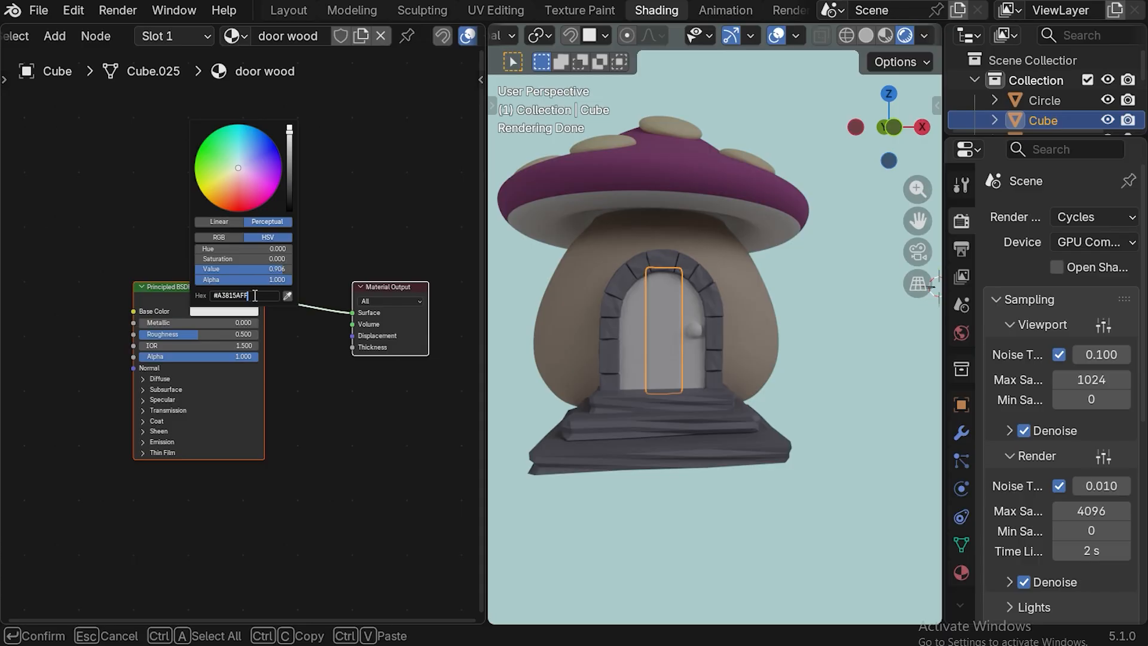
pyautogui.press('Return')
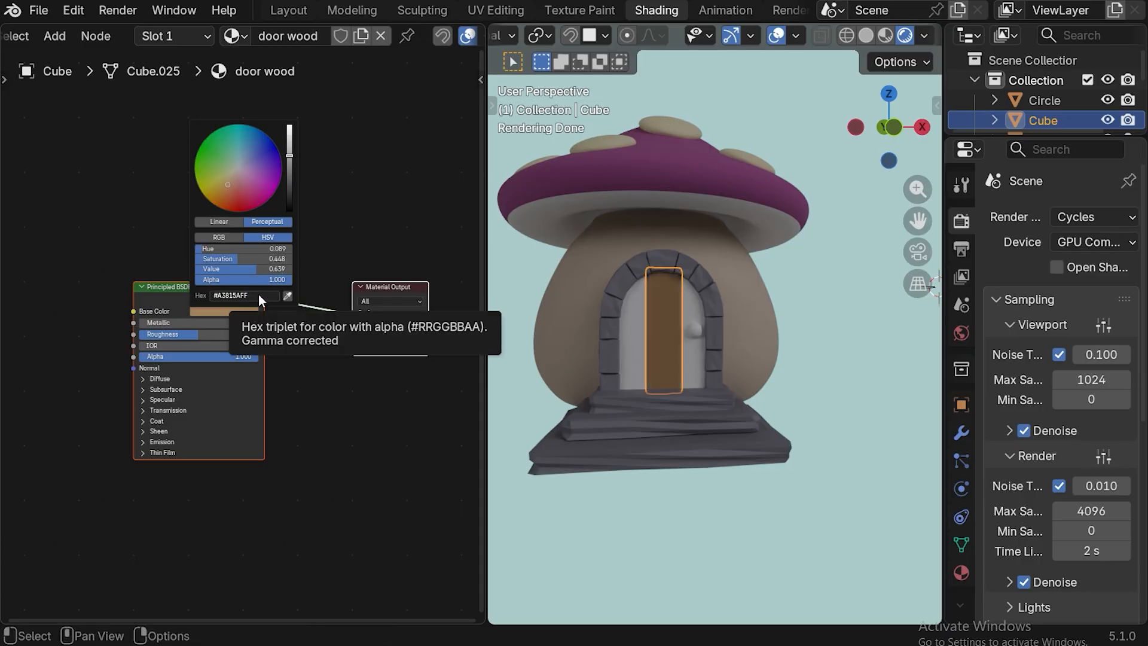
# Link the middle plank's door wood material to the side planks
pyautogui.click(695, 304)
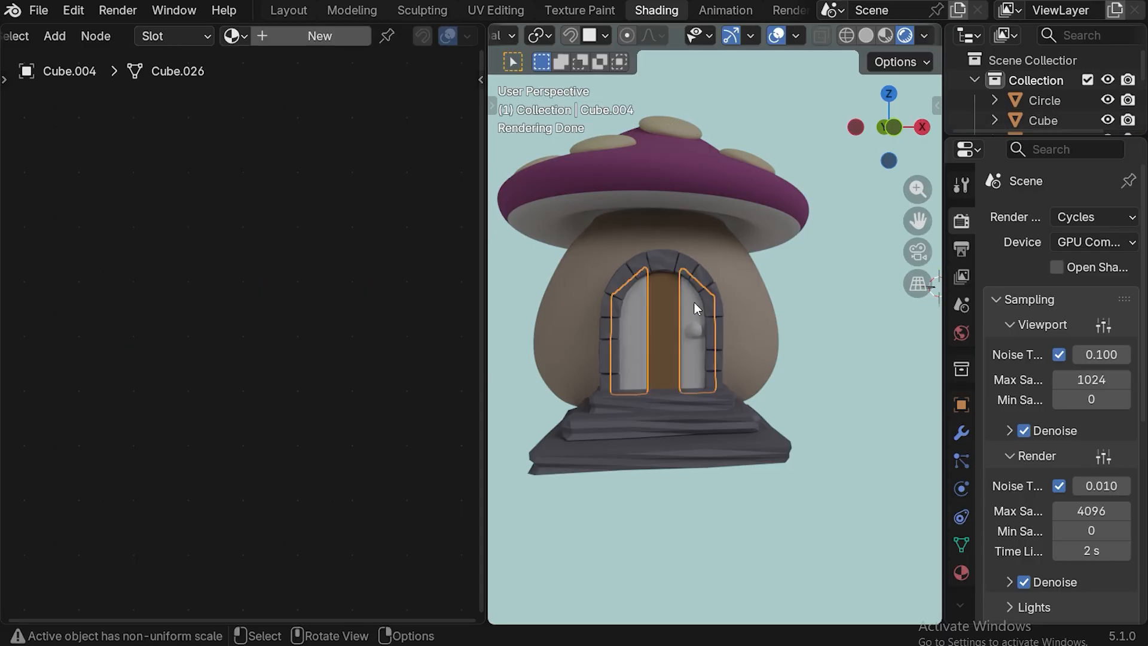
pyautogui.keyDown('shift'); pyautogui.click(659, 310); pyautogui.keyUp('shift')
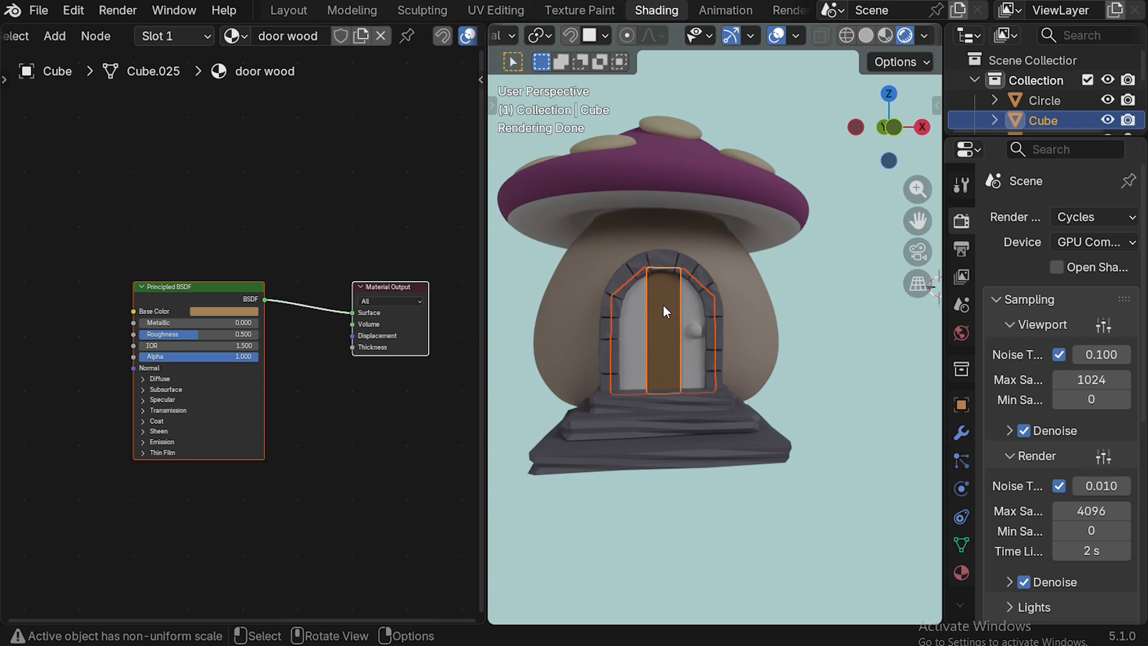
pyautogui.hotkey('ctrl', 'l')
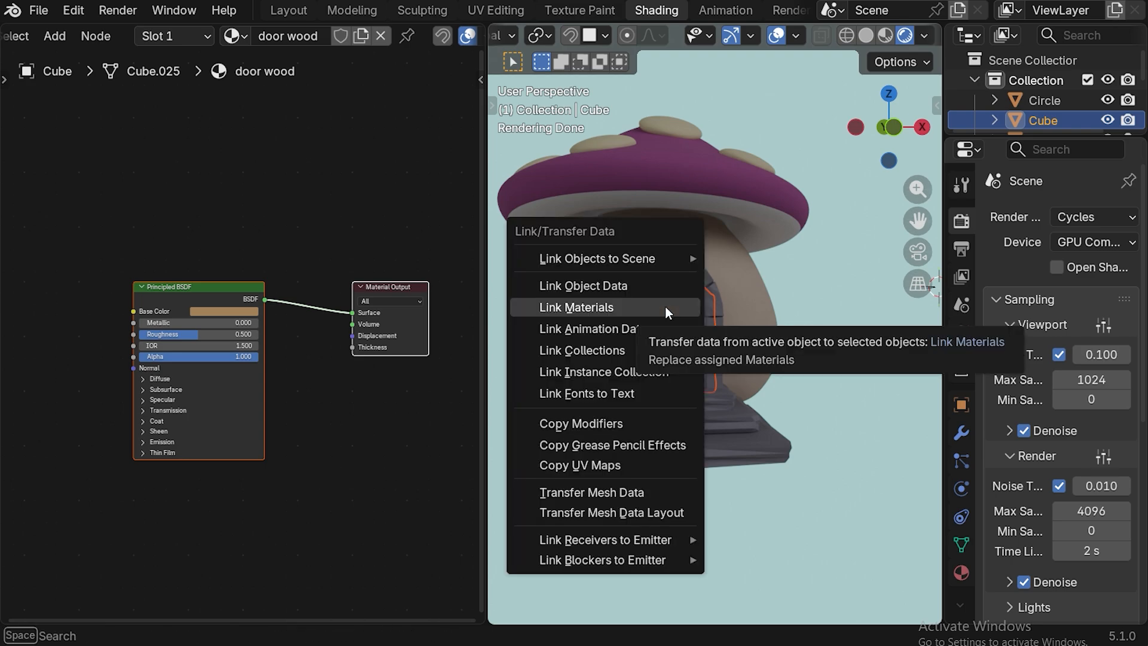
pyautogui.click(665, 306)
pyautogui.click(809, 280)
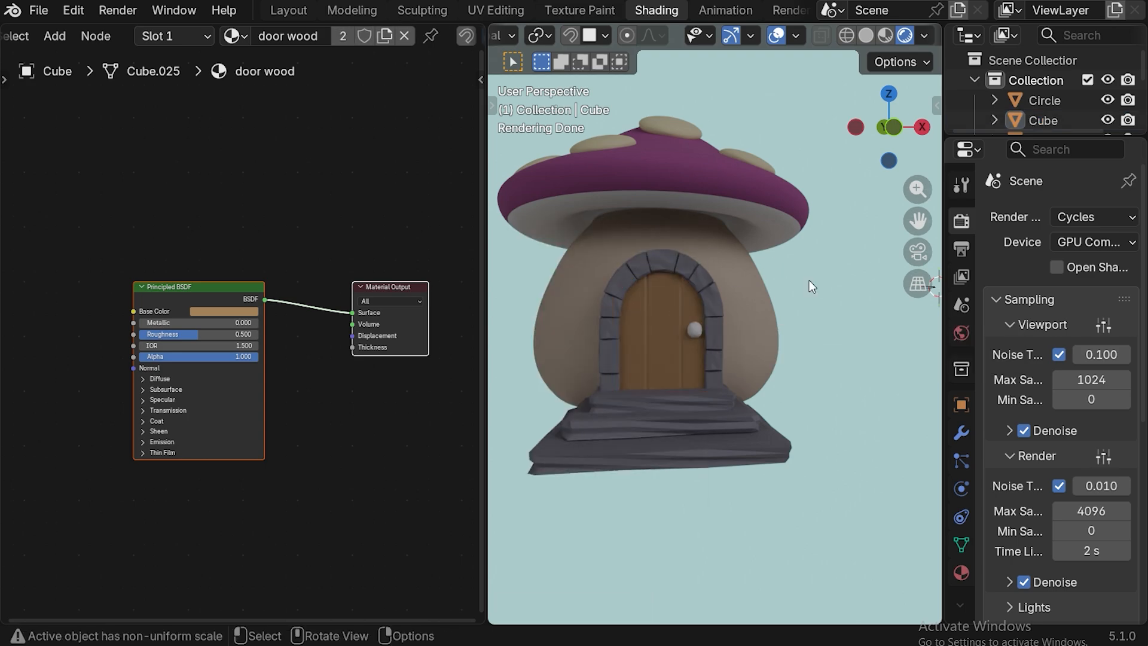
# Give the doorknob a new material named "door knob brown"
pyautogui.click(696, 329)
pyautogui.click(299, 36)
pyautogui.click(299, 36)
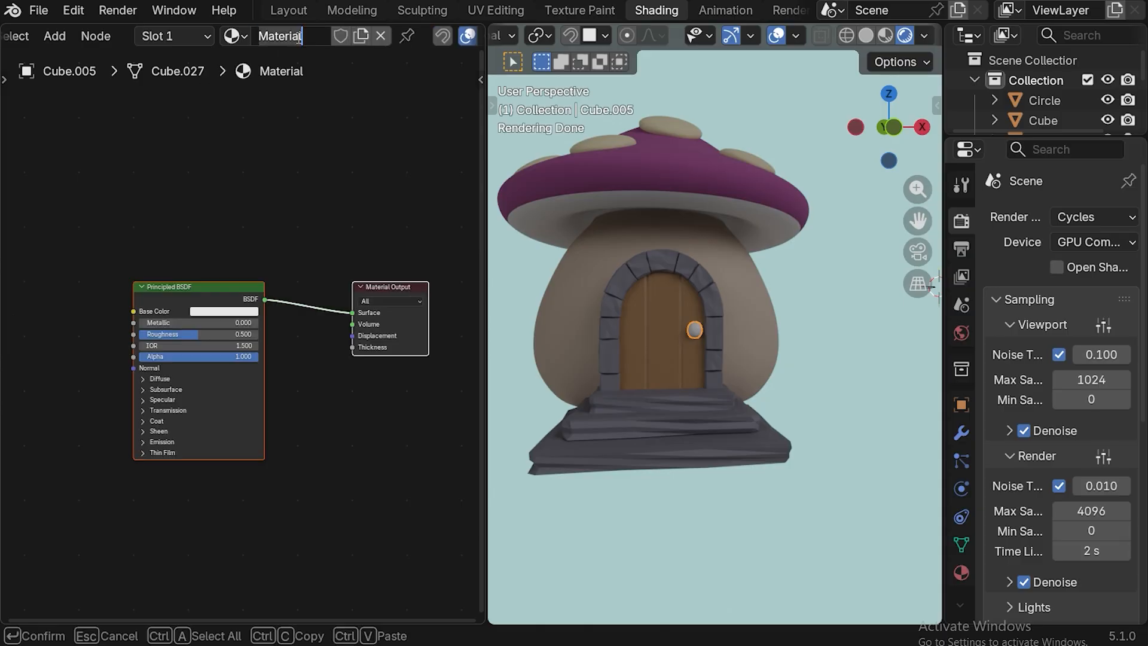
pyautogui.write('door knob brown')
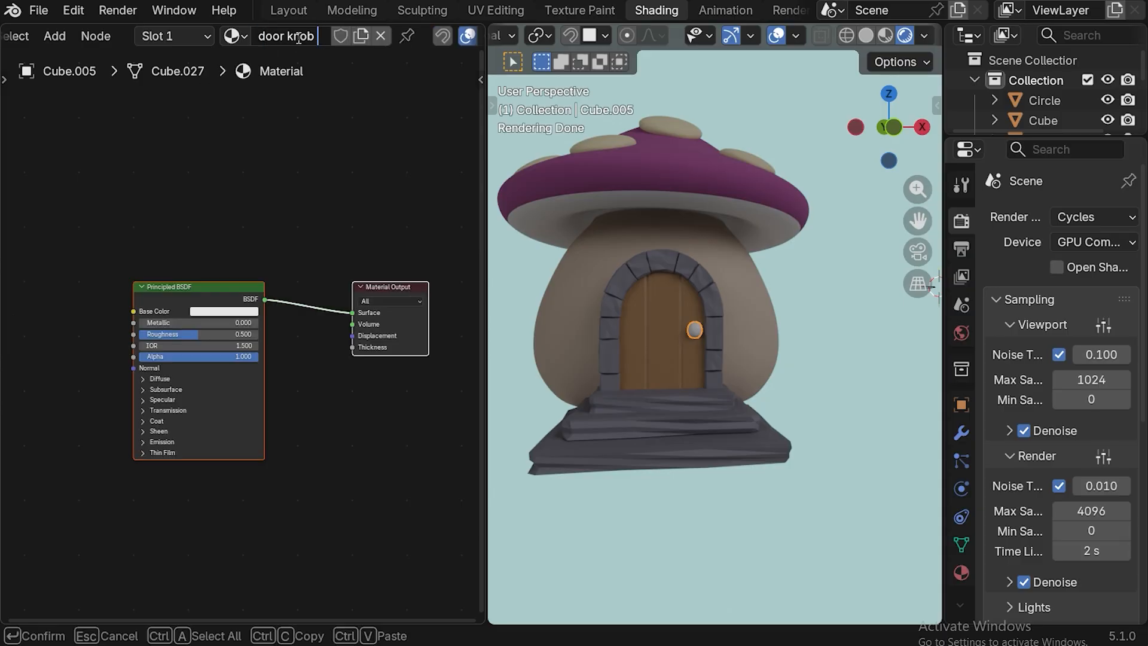
pyautogui.press('Return')
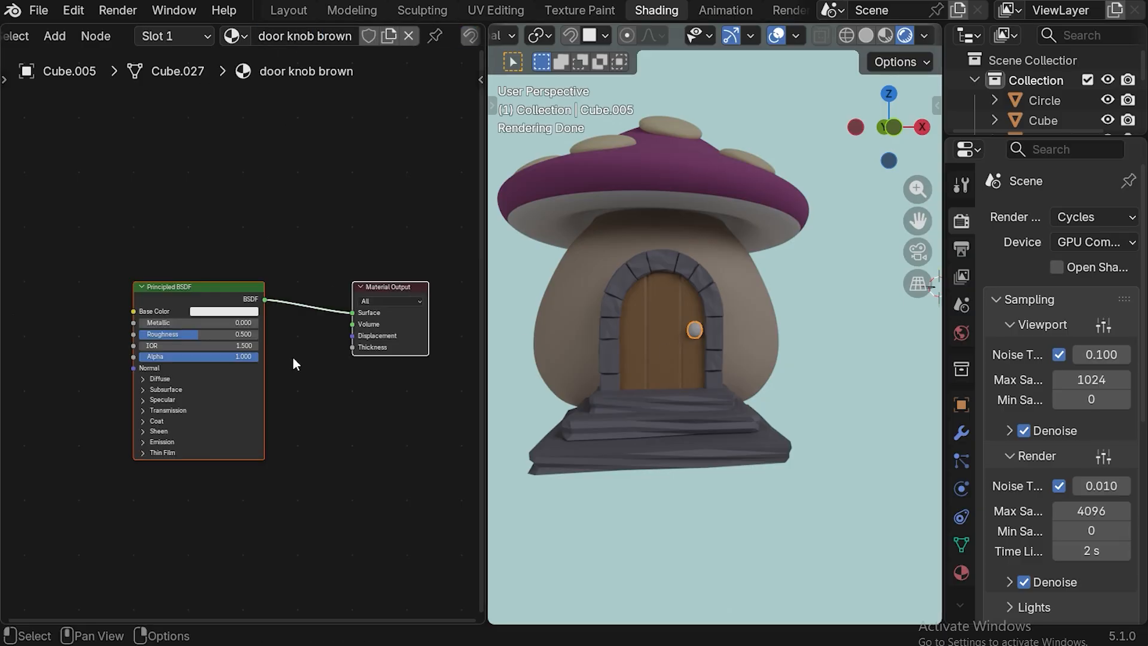
# Sample the door's brown as the knob's base color, darken it, and set the door wood material's roughness to 1.000
pyautogui.click(246, 312)
pyautogui.click(287, 298)
pyautogui.click(659, 317)
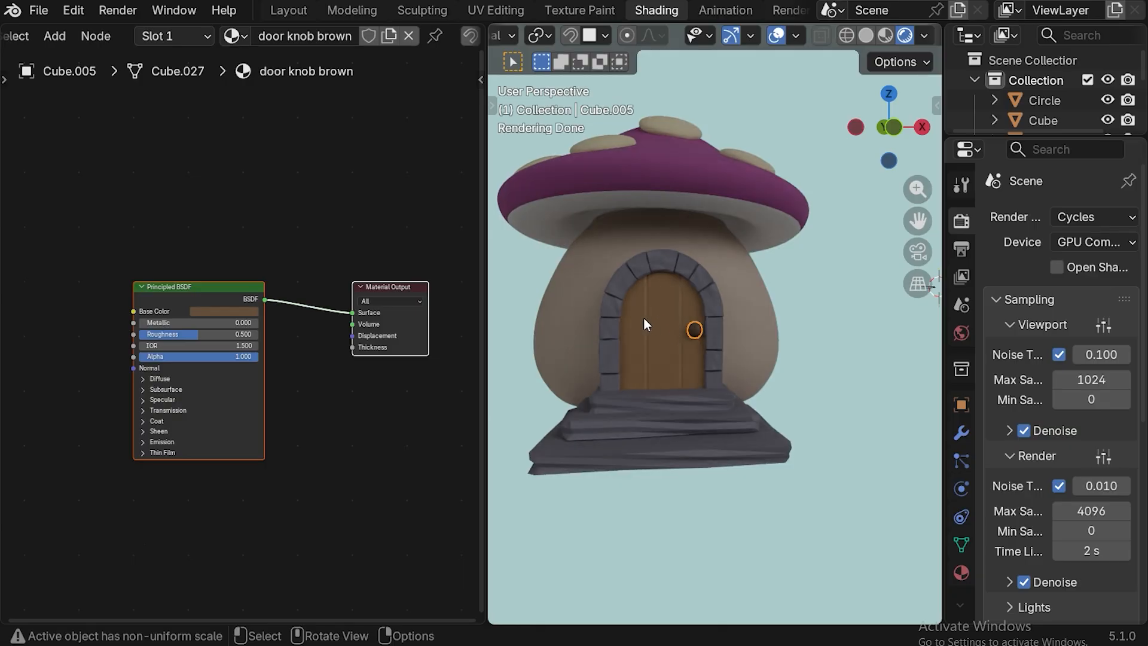
pyautogui.click(235, 309)
pyautogui.moveTo(200, 336); pyautogui.dragTo(222, 336)
pyautogui.click(669, 332)
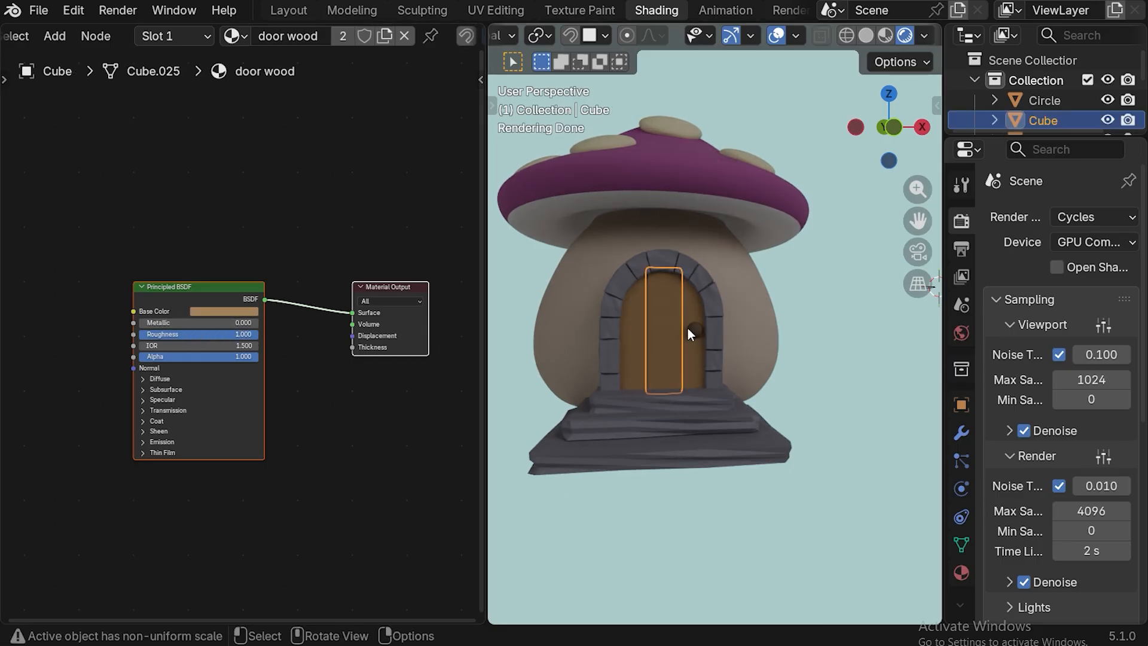
# Return to the Layout workspace, switch the viewport to rendered shading and show the house in front view
pyautogui.click(827, 279)
pyautogui.moveTo(827, 280); pyautogui.dragTo(717, 299, button='middle')
pyautogui.moveTo(780, 327); pyautogui.dragTo(885, 330, button='middle')
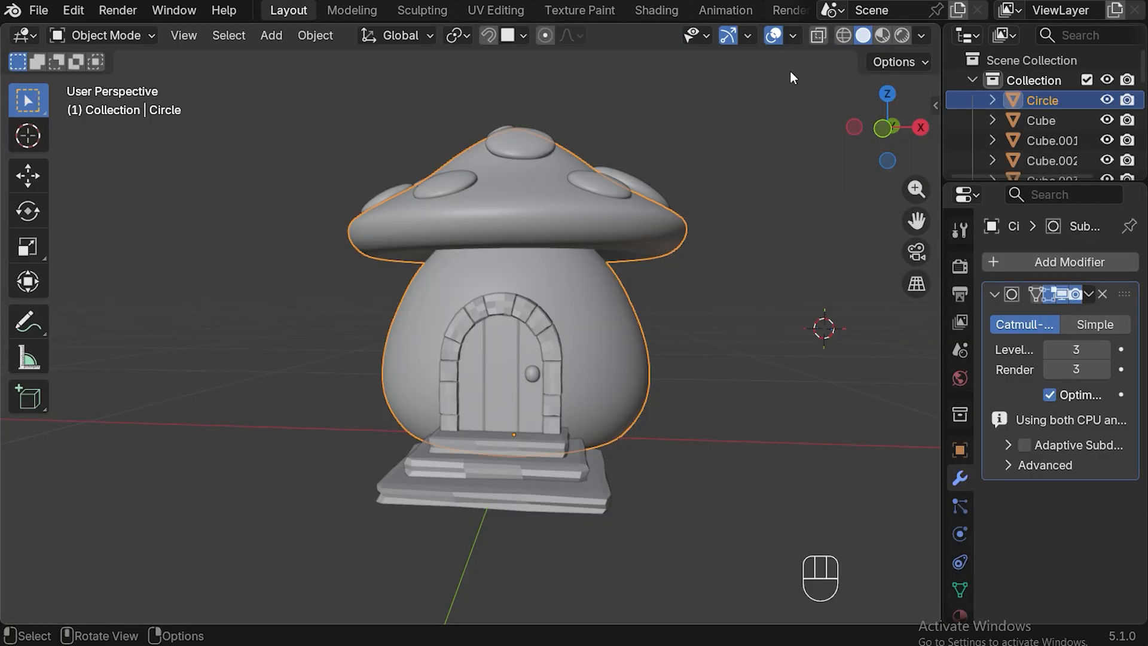
pyautogui.click(901, 35)
pyautogui.moveTo(656, 217); pyautogui.dragTo(697, 305, button='middle')
pyautogui.click(729, 278)
pyautogui.moveTo(760, 280)
pyautogui.mouseDown(button='middle')
pyautogui.moveTo(648, 271)
pyautogui.moveTo(759, 268)
pyautogui.mouseUp(button='middle')
pyautogui.press('KP_1')
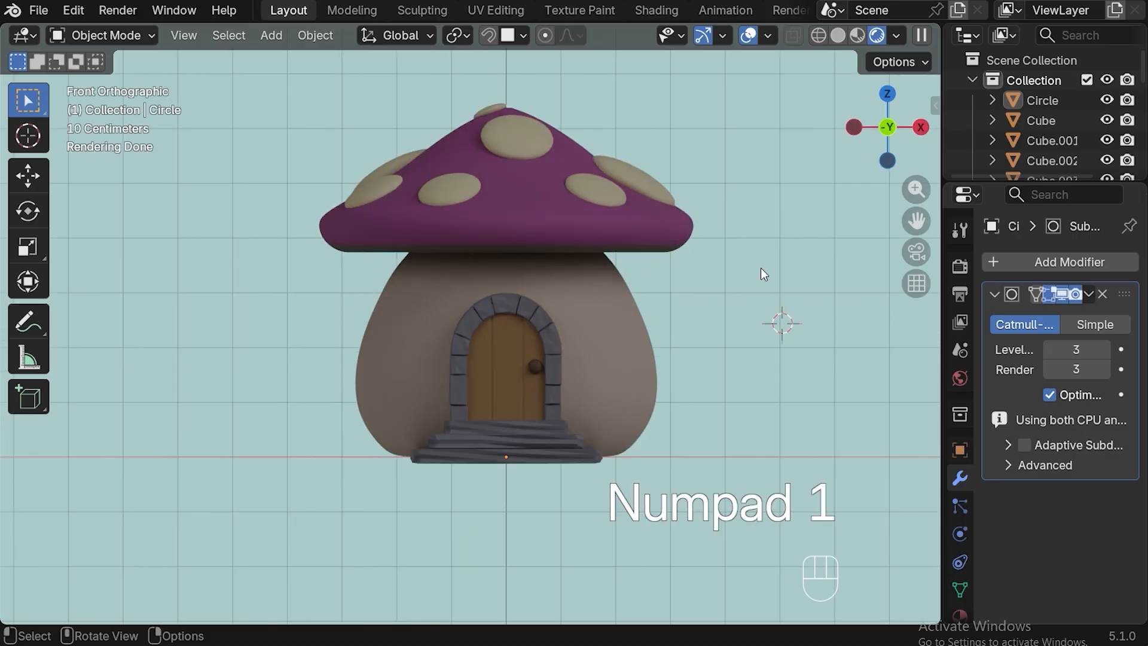